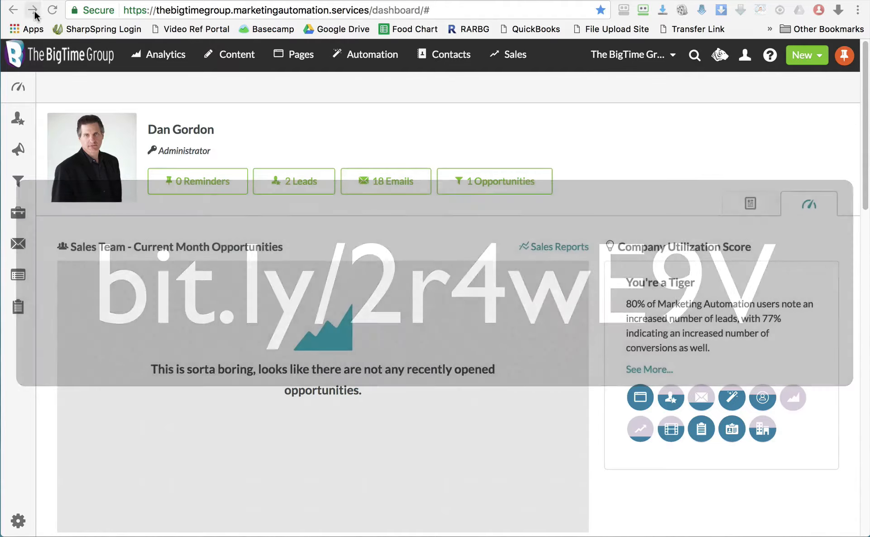
# Download Landing_Page_Files.zip from Google Drive and extract it in the Downloads folder
pyautogui.click(34, 10)
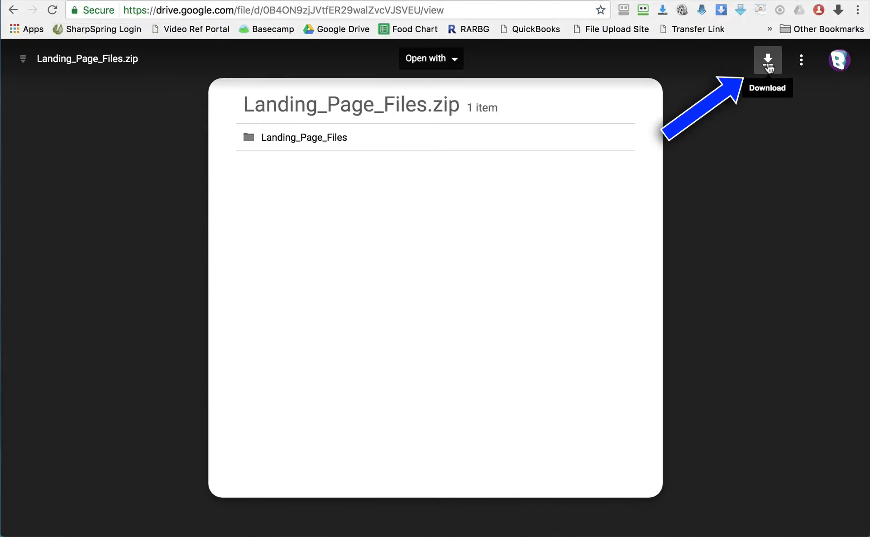
pyautogui.click(769, 64)
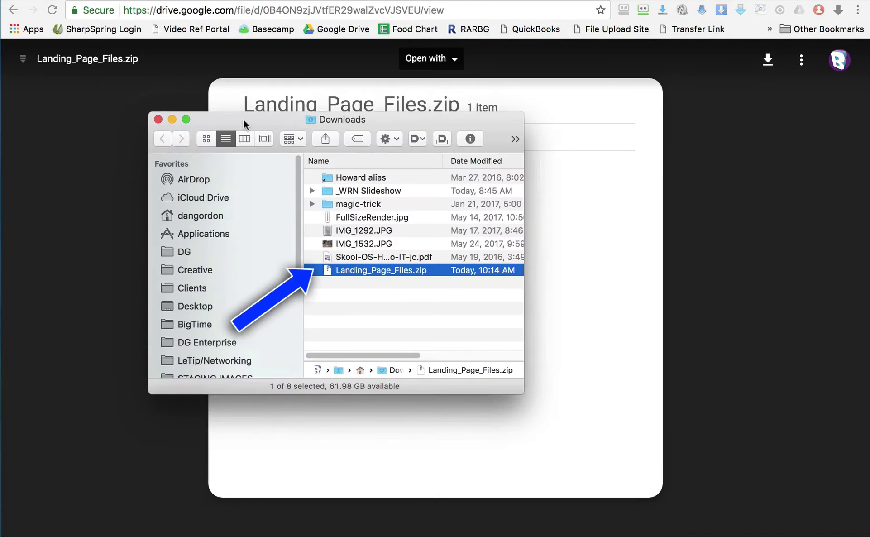
pyautogui.press('super+o')
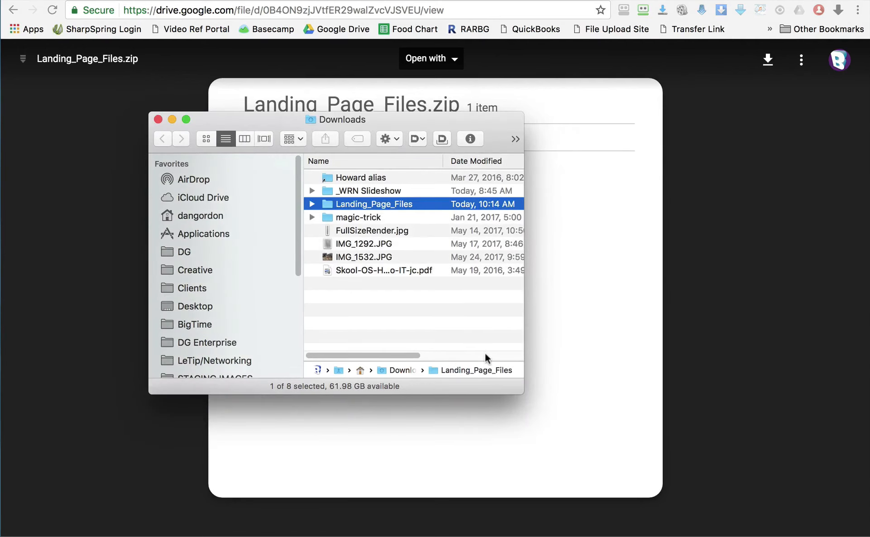
# Open the extracted Landing_Page_Files folder in a wider Finder window and return the browser to the marketing dashboard behind it
pyautogui.moveTo(524, 394); pyautogui.dragTo(700, 397)
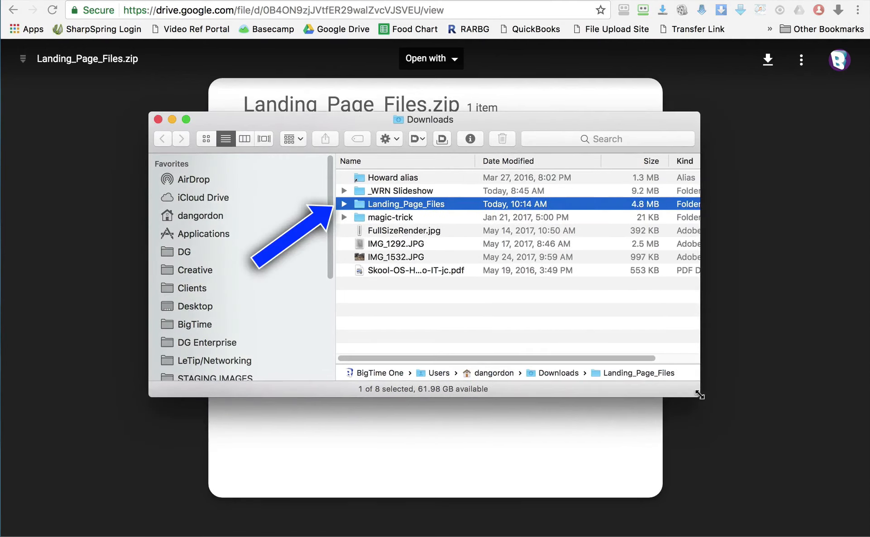
pyautogui.doubleClick(358, 206)
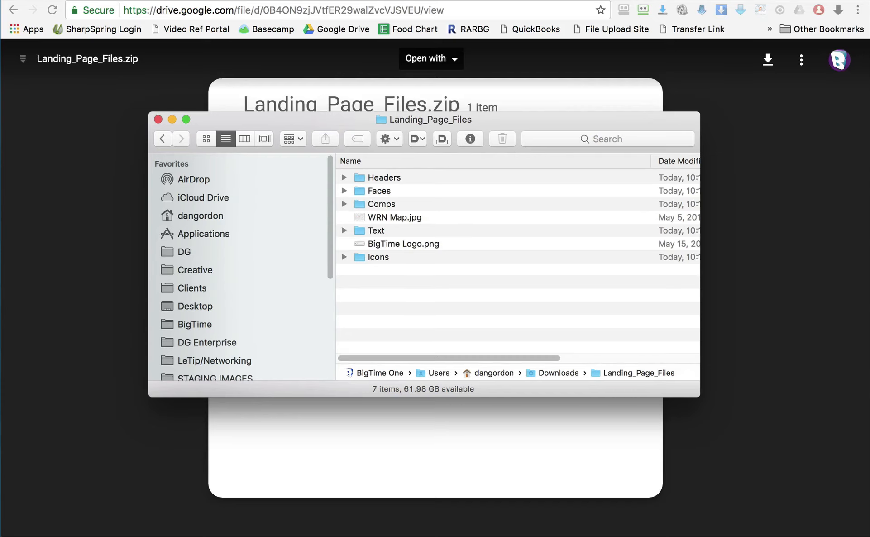
pyautogui.press('super+Tab')
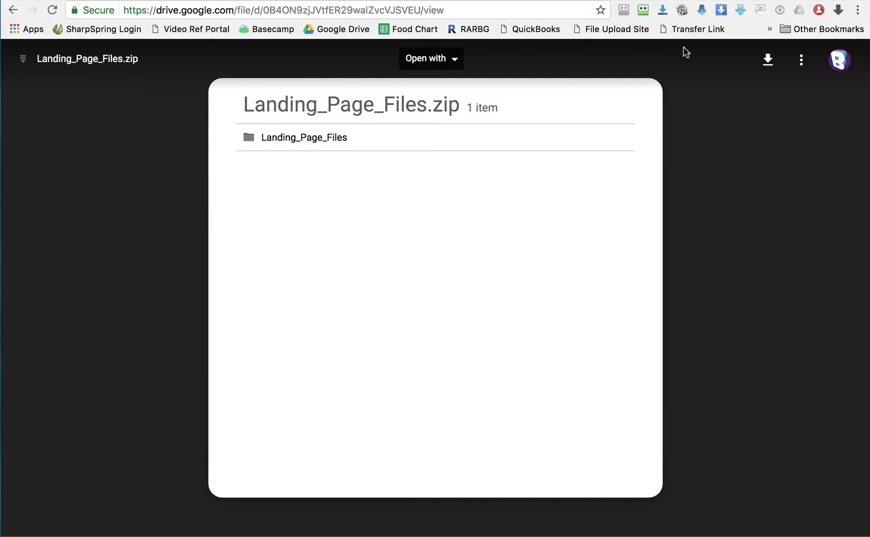
pyautogui.click(13, 14)
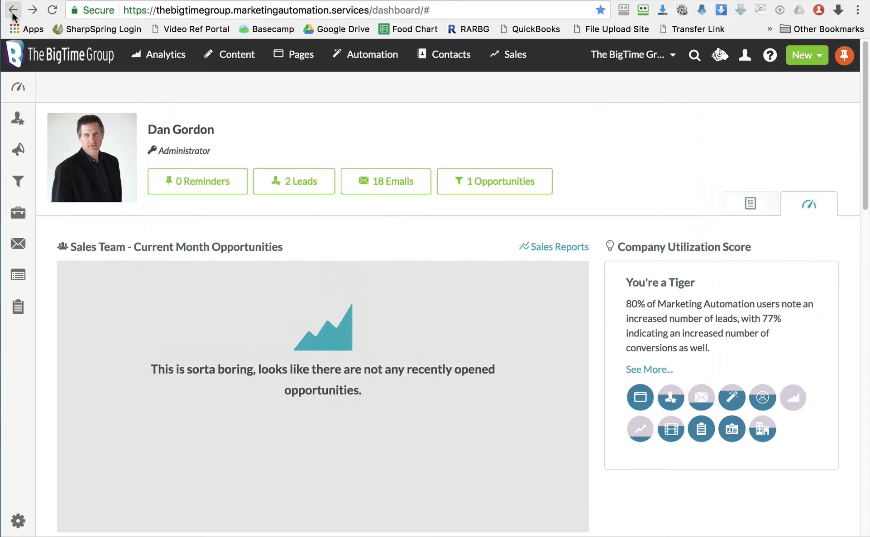
pyautogui.press('super+Tab')
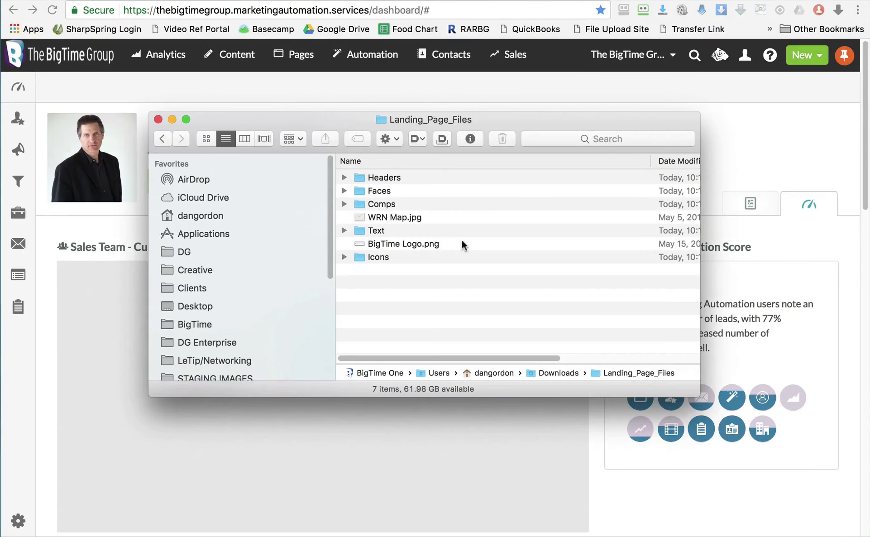
# Preview the header images in the Headers folder, including Header 2.jpg and Header 4.jpg
pyautogui.doubleClick(380, 180)
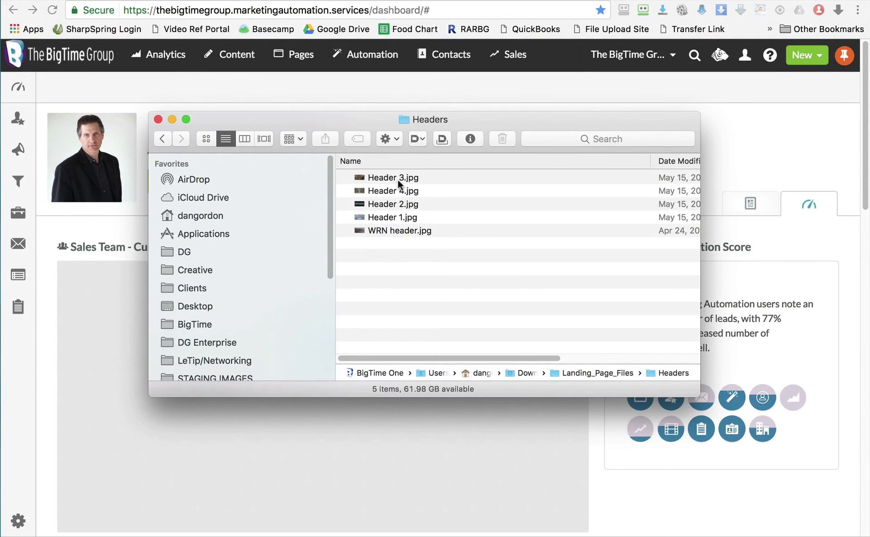
pyautogui.click(398, 180)
pyautogui.press('space')
pyautogui.press('Down')
pyautogui.press('Up')
pyautogui.press('Up')
pyautogui.press('Up')
pyautogui.press('Up')
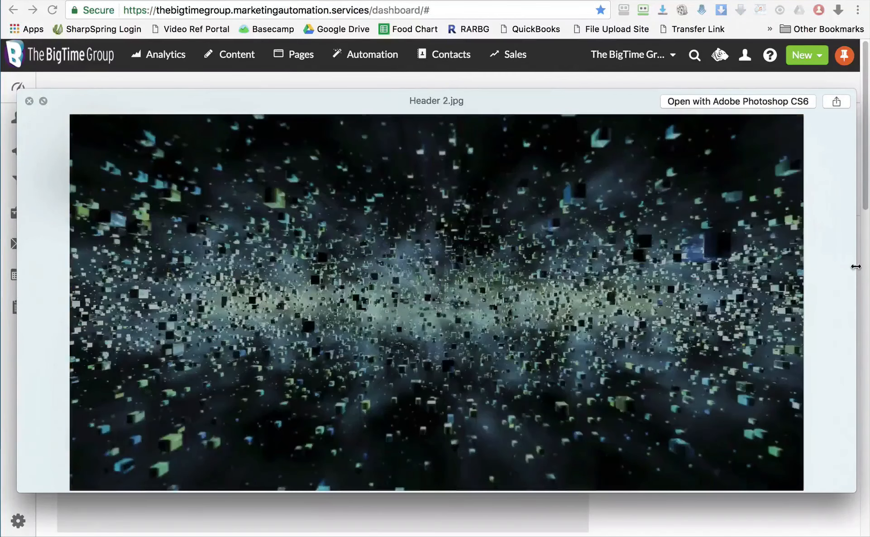
pyautogui.press('Down')
pyautogui.press('Down')
pyautogui.press('Down')
pyautogui.press('Down')
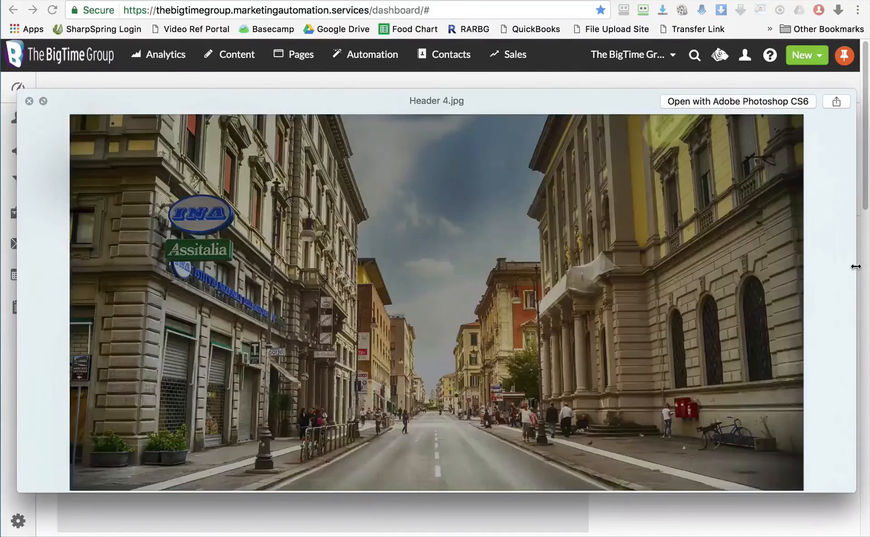
pyautogui.press('space')
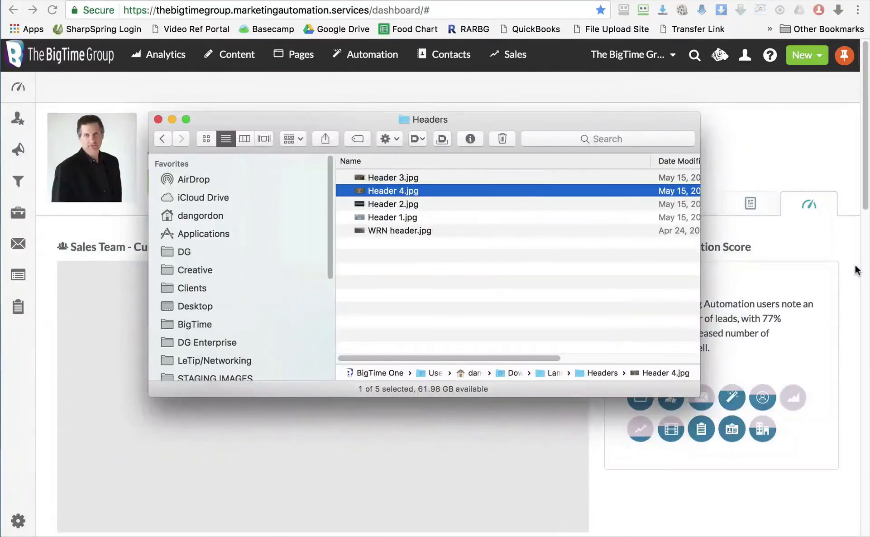
# Preview the portrait images in the Faces folder, including Face 4.jpg and Face 1.jpg
pyautogui.press('super+Up')
pyautogui.press('Down')
pyautogui.press('super+Down')
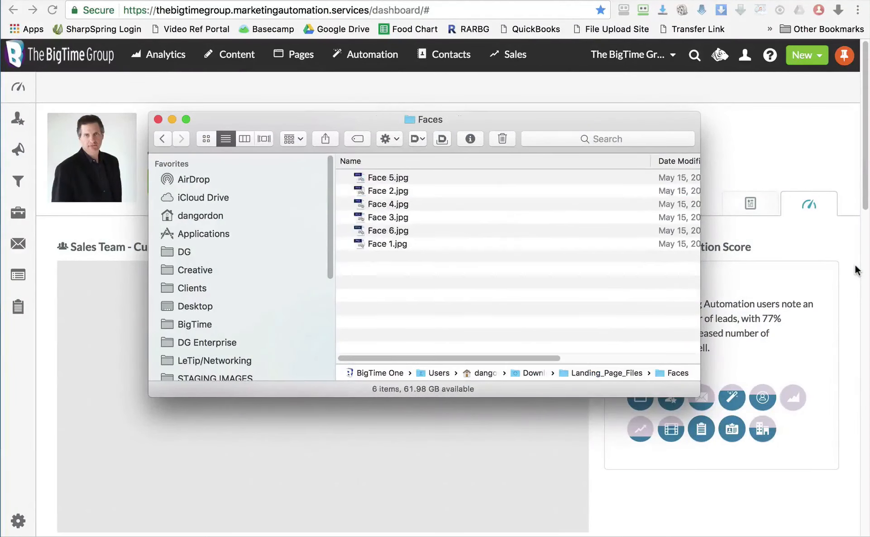
pyautogui.press('Down')
pyautogui.press('space')
pyautogui.press('Down')
pyautogui.press('Down')
pyautogui.press('Down')
pyautogui.press('Down')
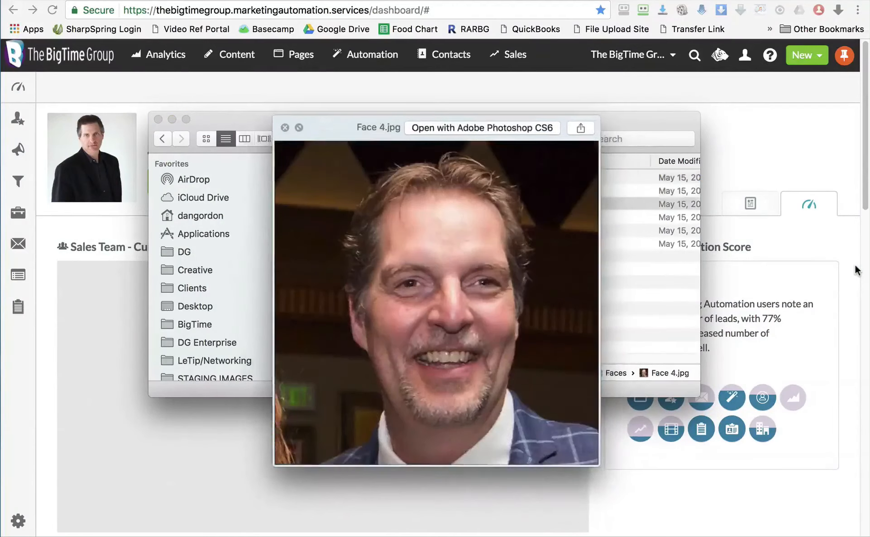
pyautogui.press('Down')
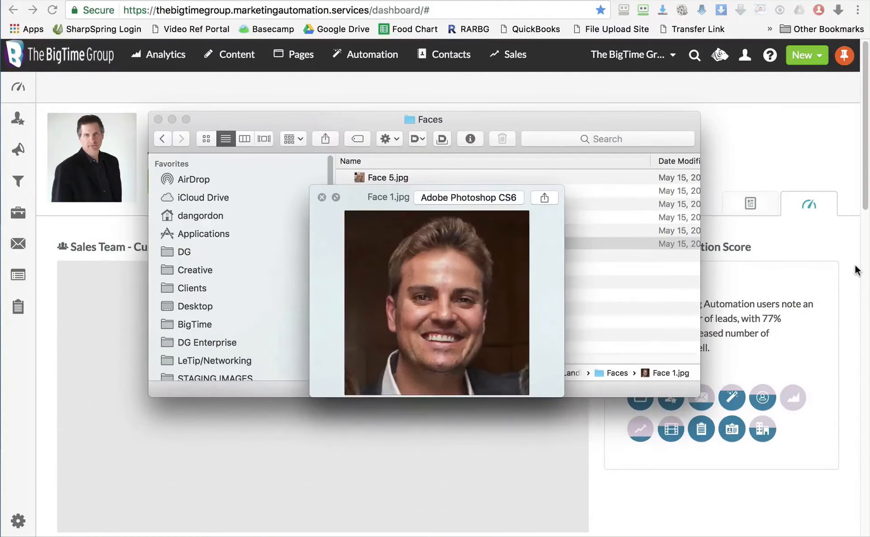
pyautogui.press('space')
# Preview the WRN Invite and Seminar landing page comps in the Comps folder
pyautogui.press('super+Up')
pyautogui.press('Down')
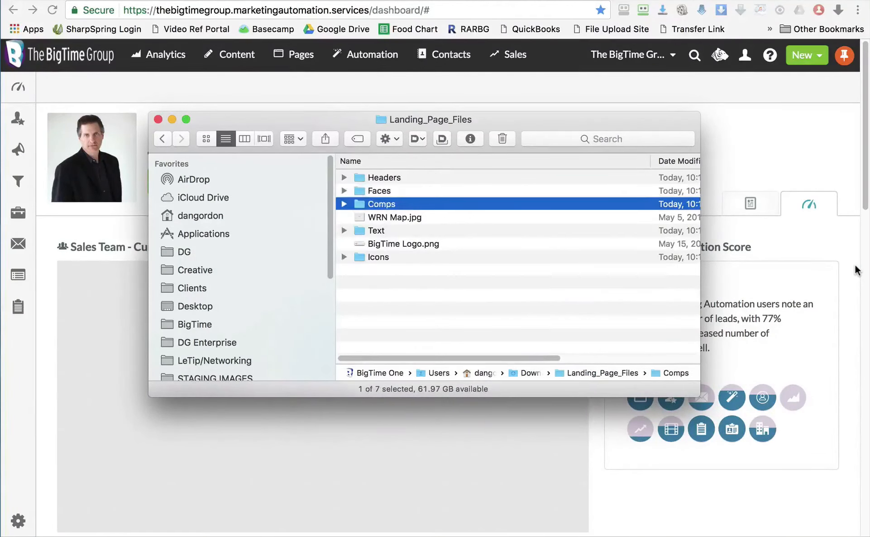
pyautogui.press('super+Down')
pyautogui.press('Down')
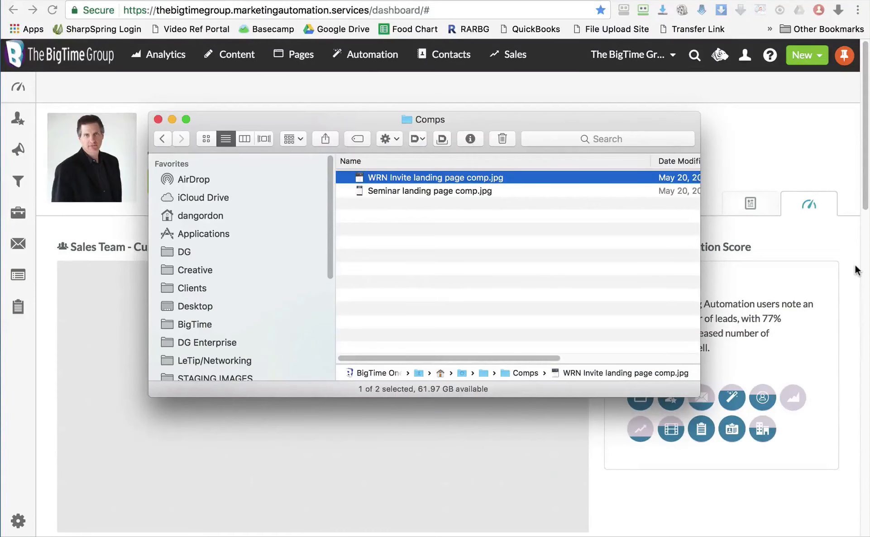
pyautogui.press('space')
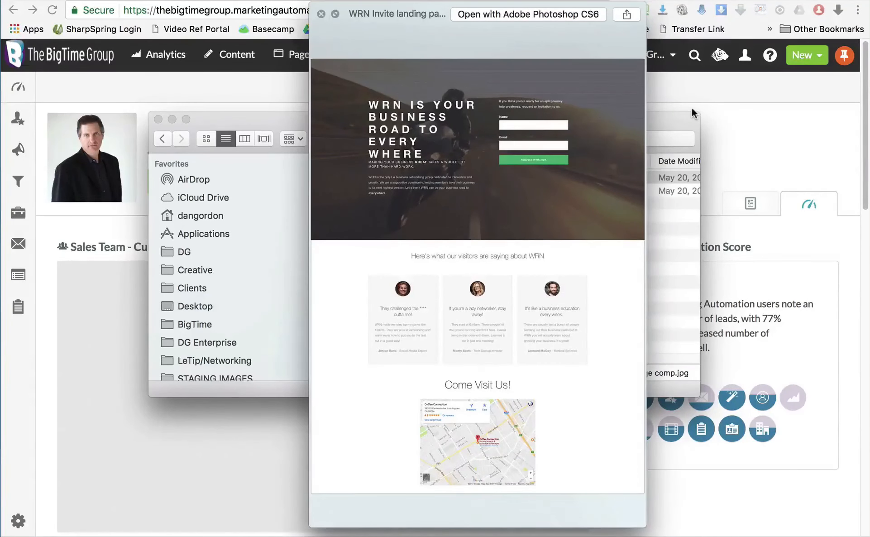
pyautogui.press('Down')
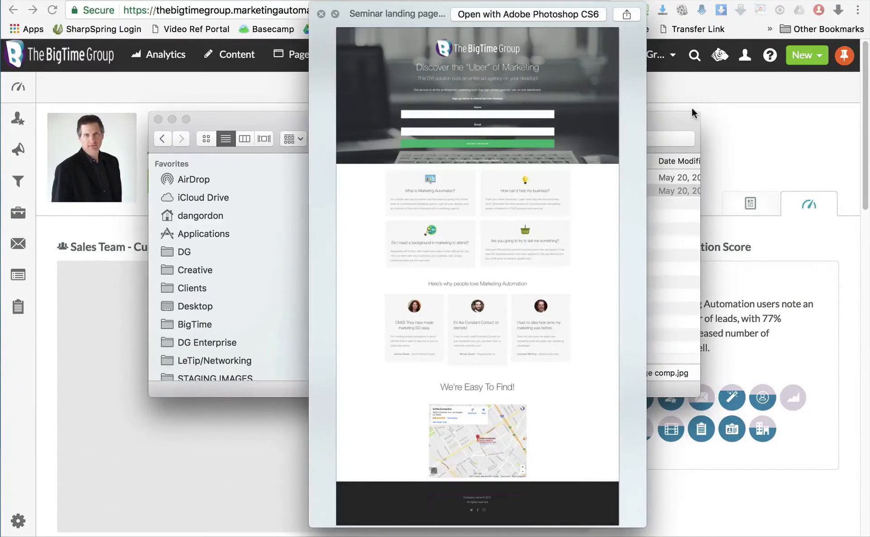
pyautogui.press('space')
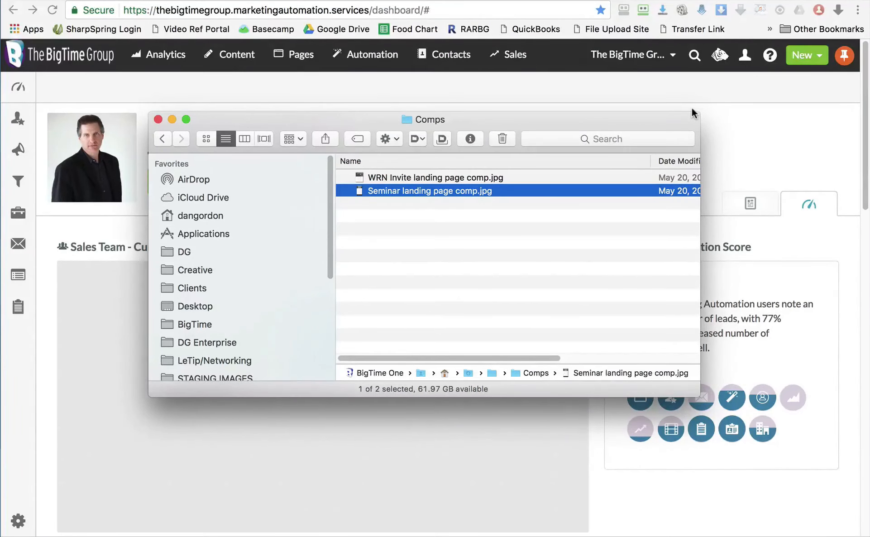
# Preview WRN Map.jpg in Landing_Page_Files and look at the documents in the Text folder
pyautogui.press('super+Up')
pyautogui.press('Down')
pyautogui.press('space')
pyautogui.press('space')
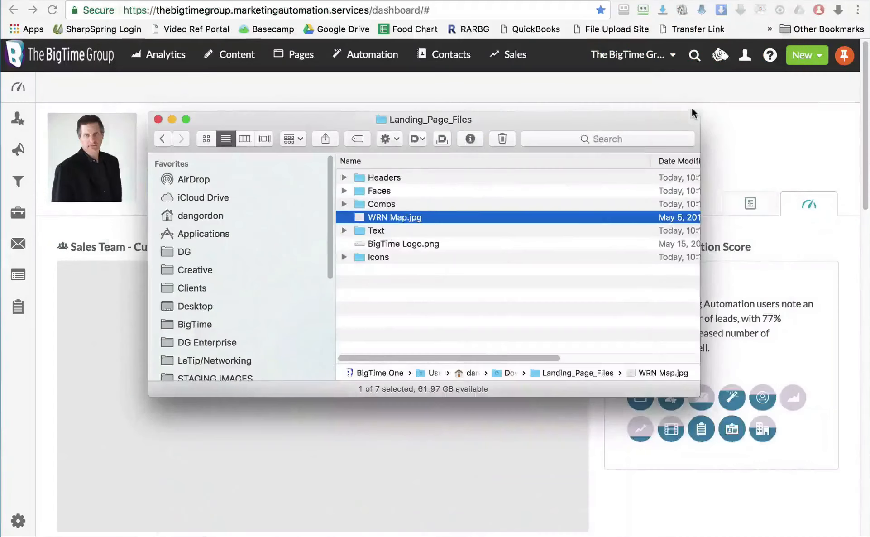
pyautogui.press('Down')
pyautogui.press('super+Down')
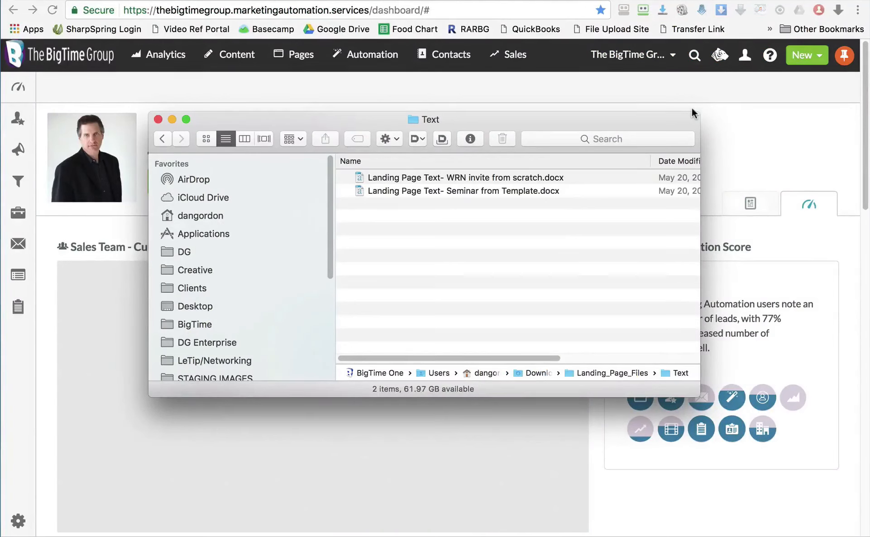
# Return to the Landing_Page_Files folder and preview BigTime Logo.png
pyautogui.press('super+Up')
pyautogui.press('Down')
pyautogui.press('space')
pyautogui.press('space')
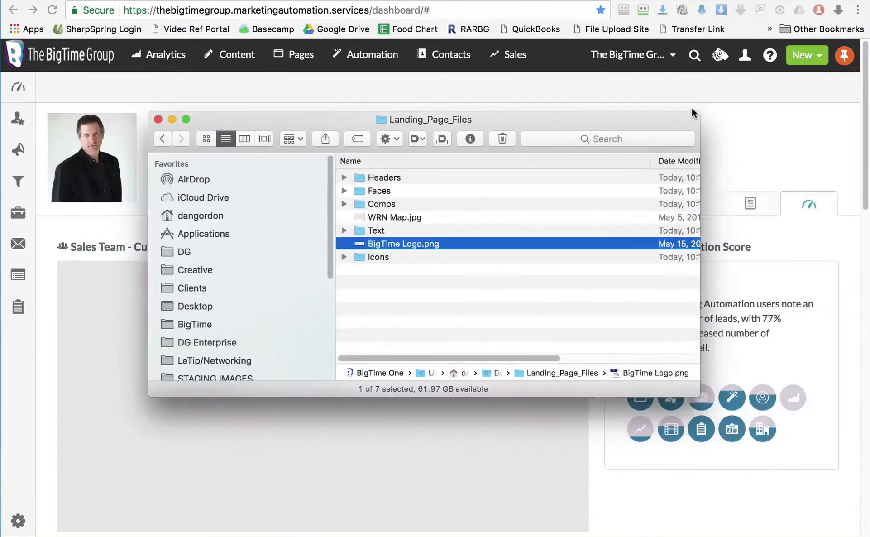
# Preview the PNG images in the Icons folder and return to the parent folder
pyautogui.press('Down')
pyautogui.press('super+Down')
pyautogui.press('Down')
pyautogui.press('space')
pyautogui.press('Down')
pyautogui.press('Down')
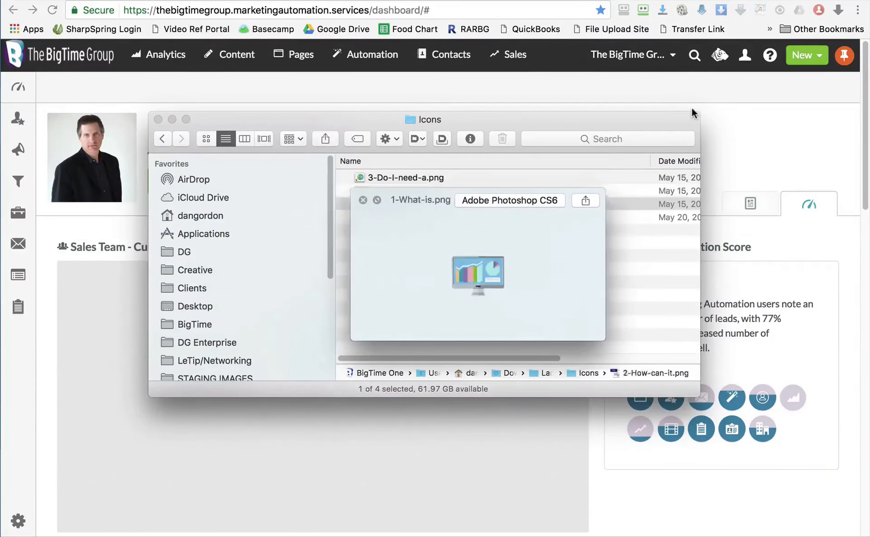
pyautogui.press('Down')
pyautogui.press('space')
pyautogui.press('super+Up')
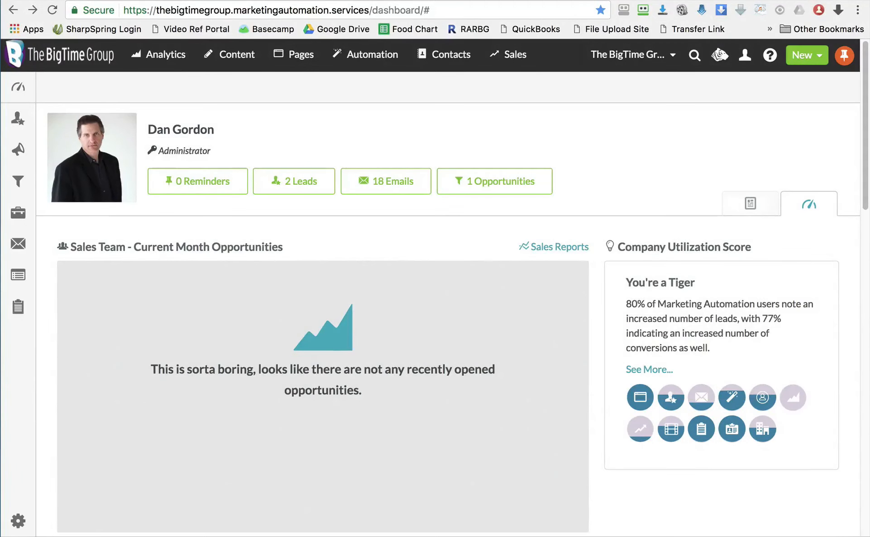
# Switch from The BigTime Group to the Star Chiropractic account and open its landing pages section
pyautogui.click(646, 55)
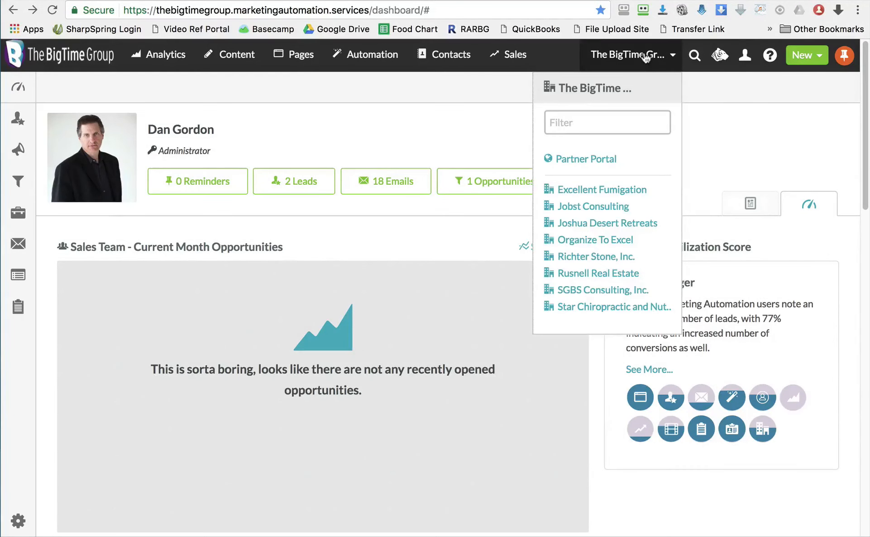
pyautogui.click(631, 307)
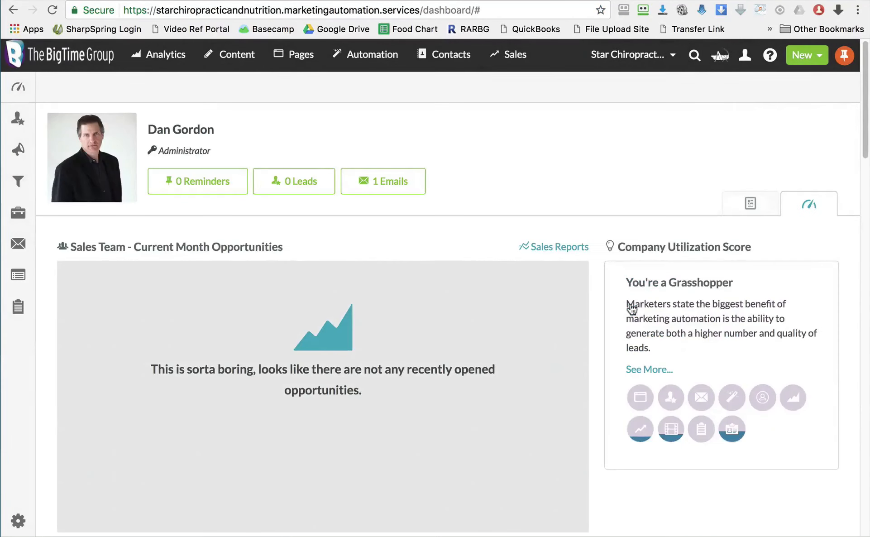
pyautogui.moveTo(293, 59)
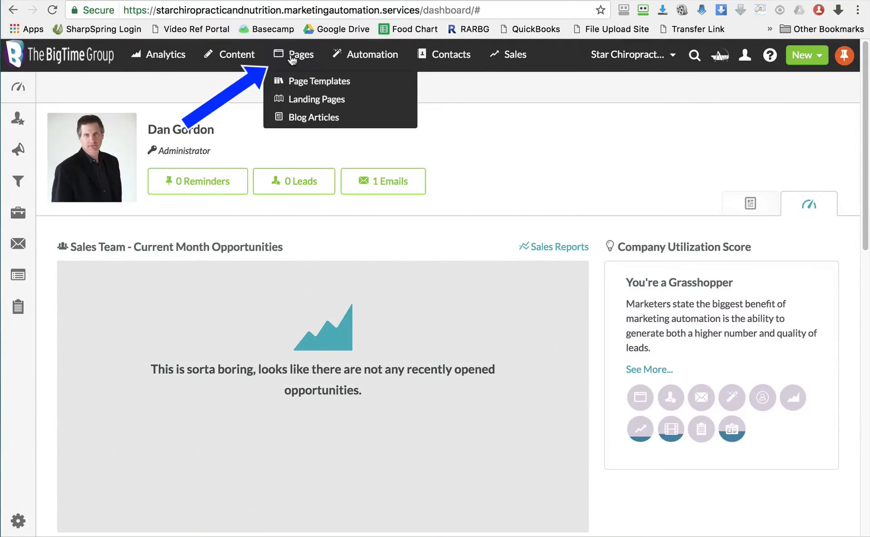
pyautogui.click(294, 110)
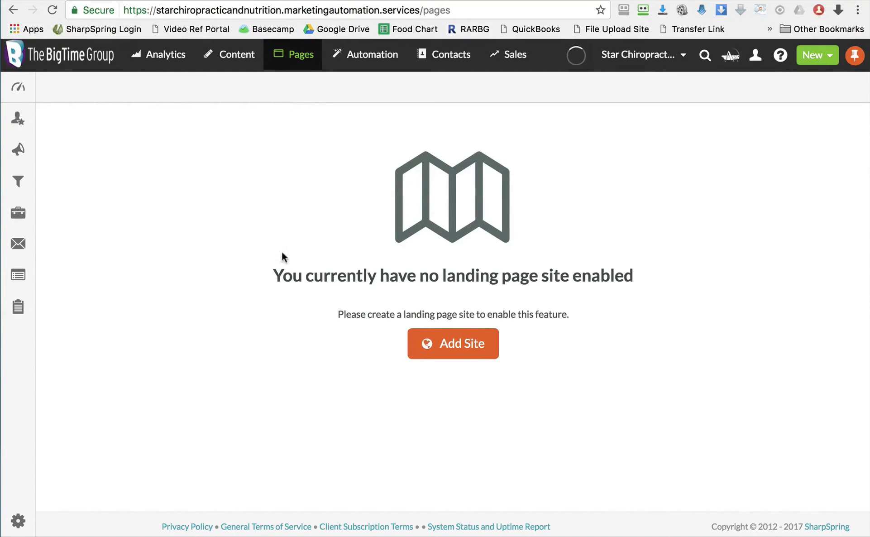
# Start adding a landing page site with the short site name Starler, keeping Main Site as the site type
pyautogui.click(453, 344)
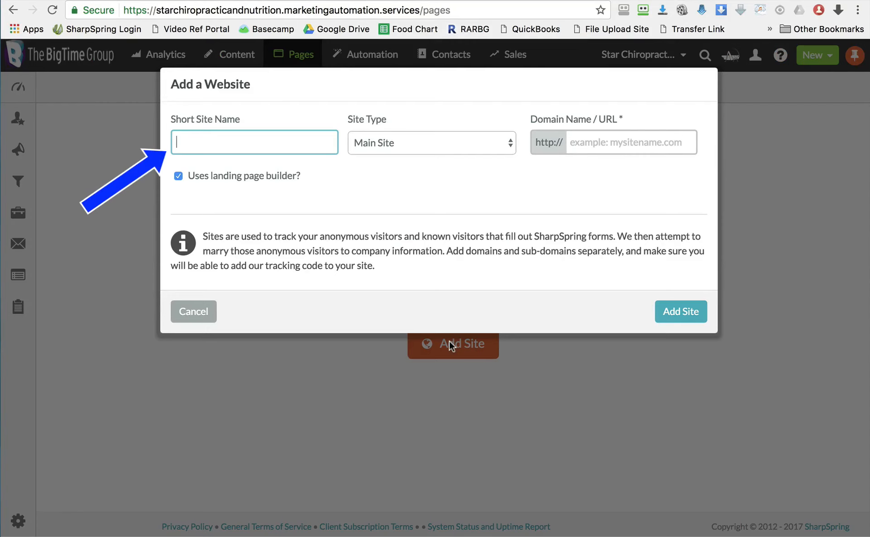
pyautogui.write('St')
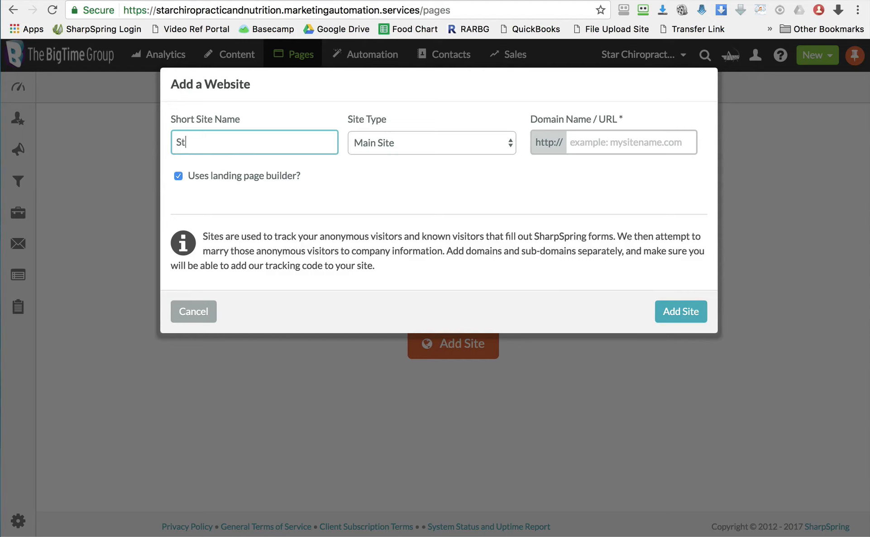
pyautogui.write('arler')
pyautogui.click(487, 156)
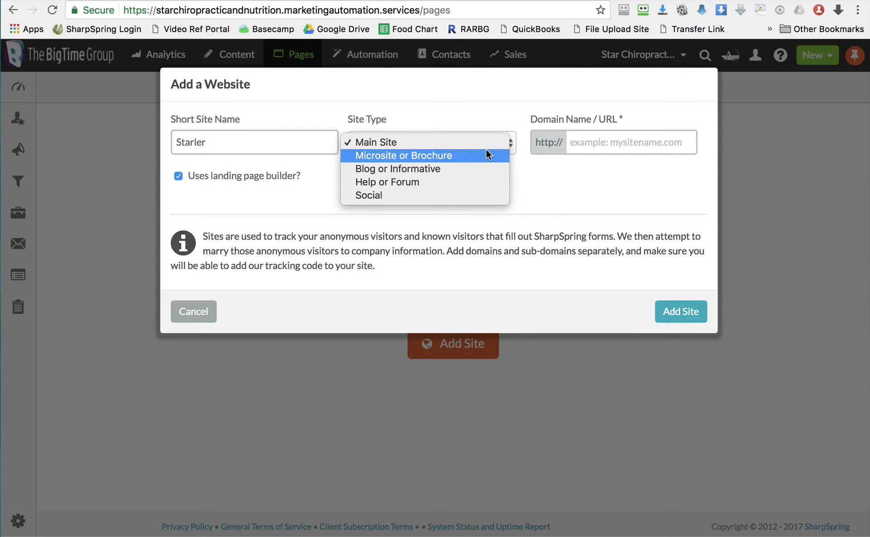
pyautogui.click(482, 115)
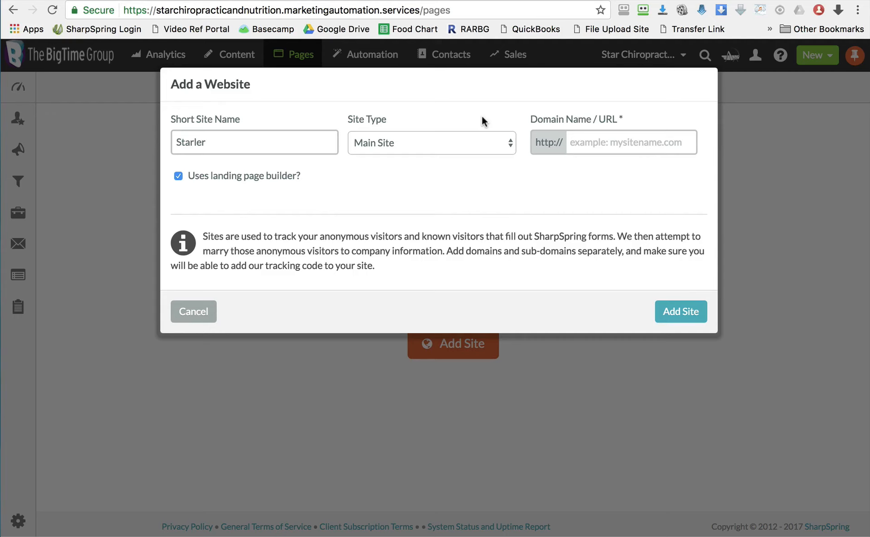
# Set the new landing page site's domain to health.starler.com and add the site
pyautogui.click(603, 142)
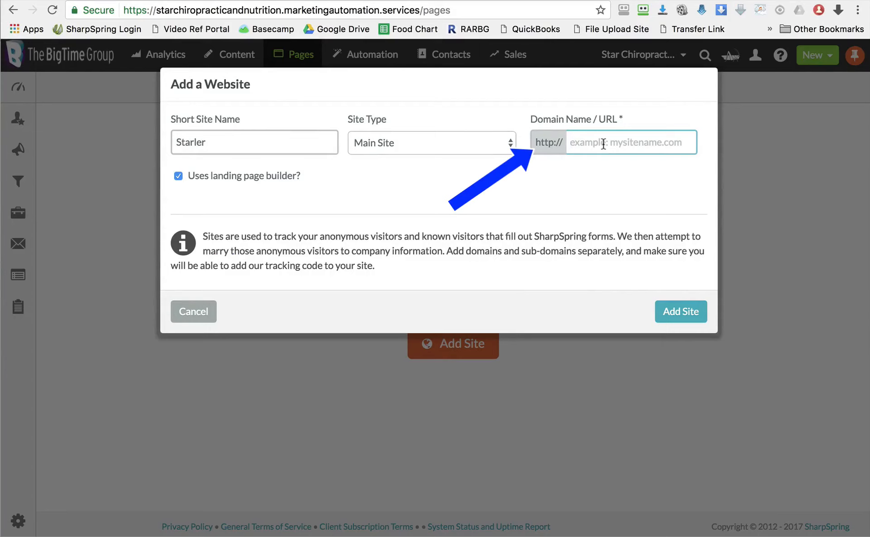
pyautogui.write('health')
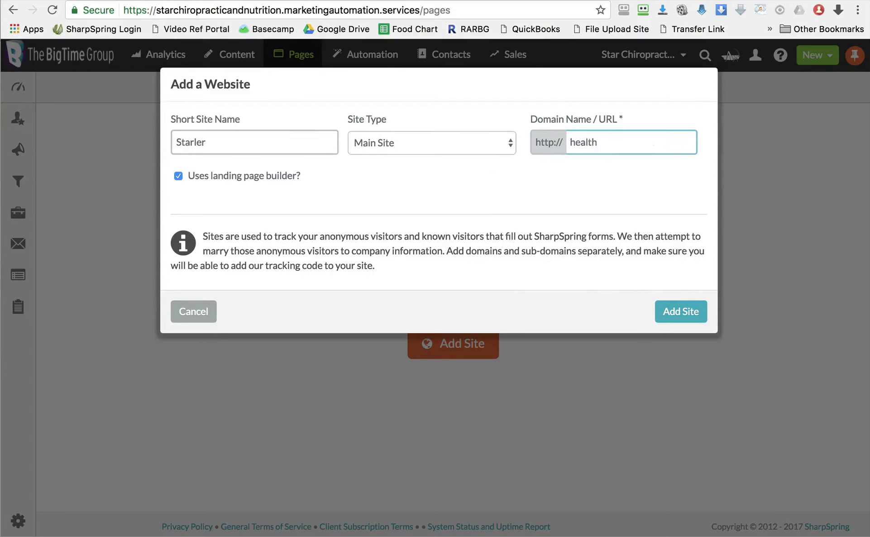
pyautogui.write('.starler.com')
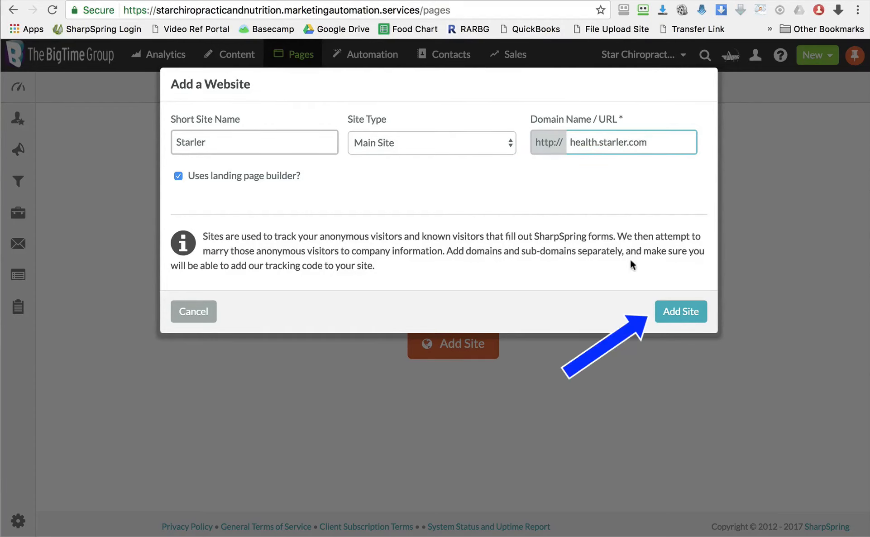
pyautogui.click(679, 317)
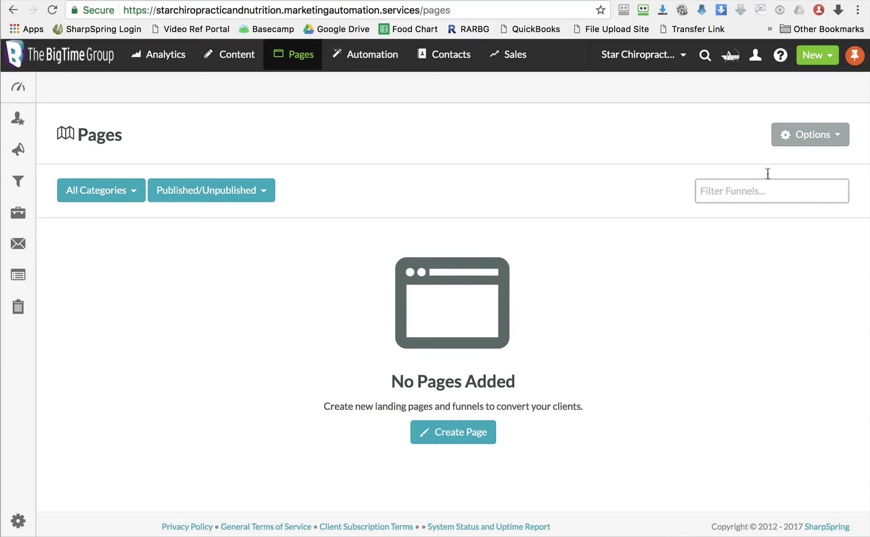
# Open the account's tracking sites settings, view the health.starler.com site's details and return to the site list
pyautogui.click(755, 64)
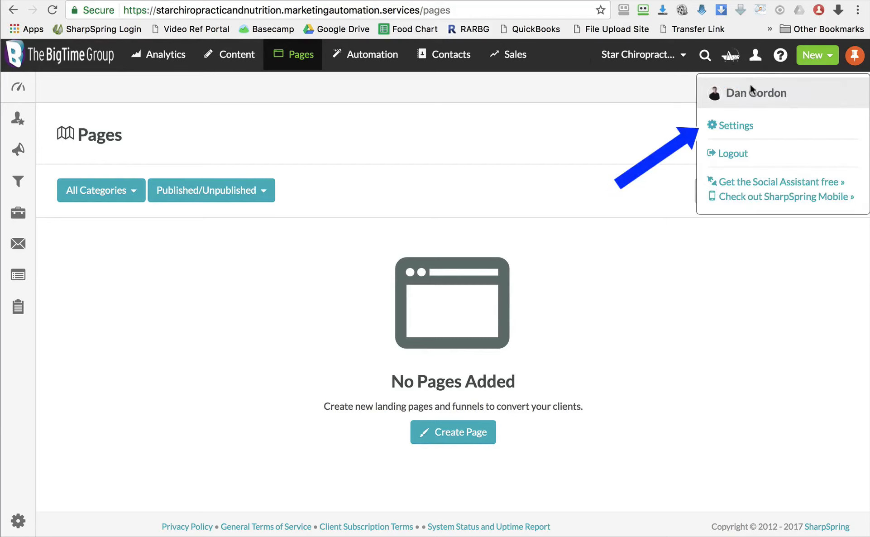
pyautogui.click(730, 127)
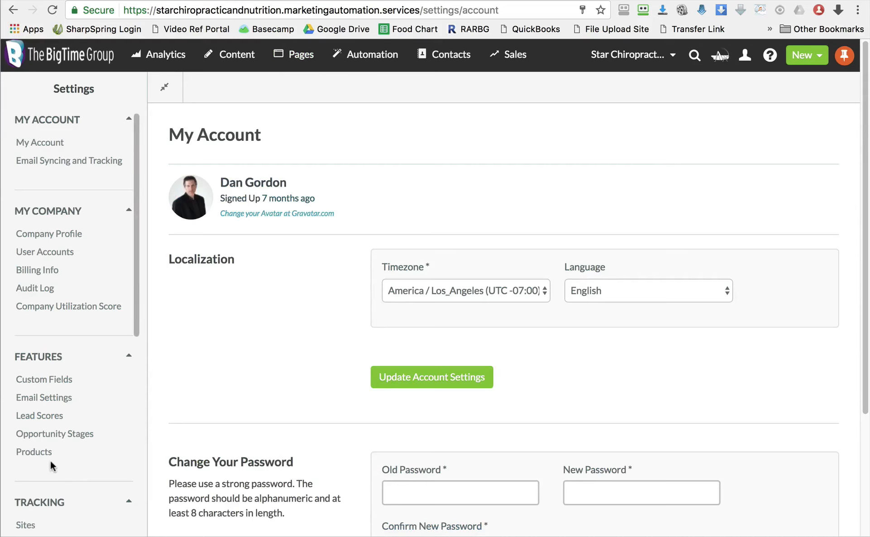
pyautogui.scroll(-3, 51, 462)
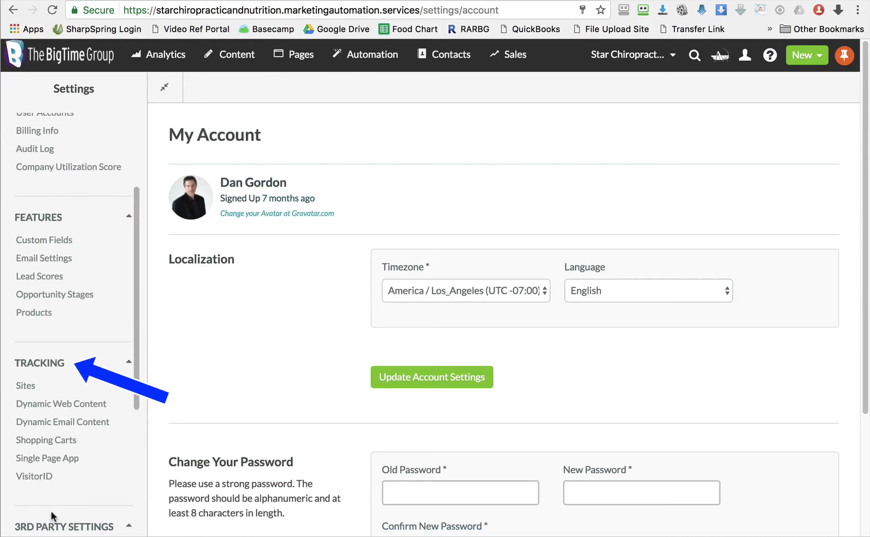
pyautogui.click(28, 386)
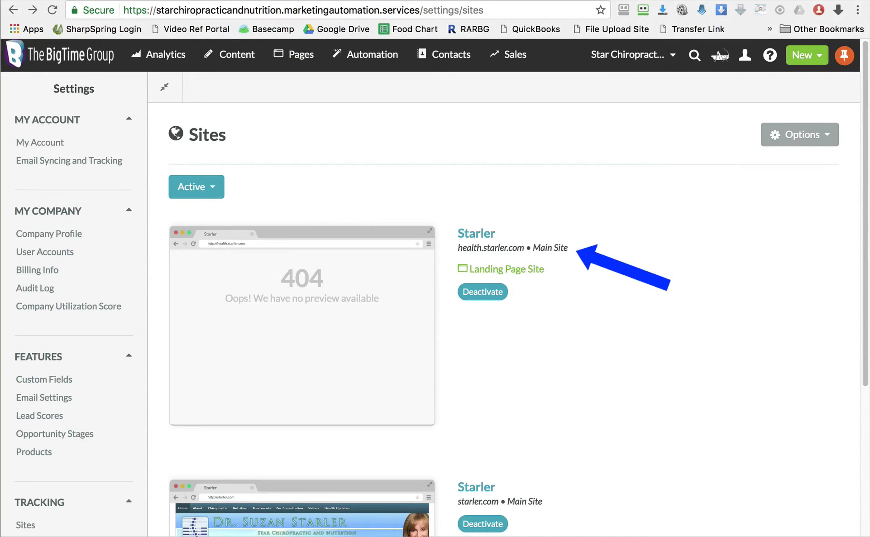
pyautogui.click(484, 237)
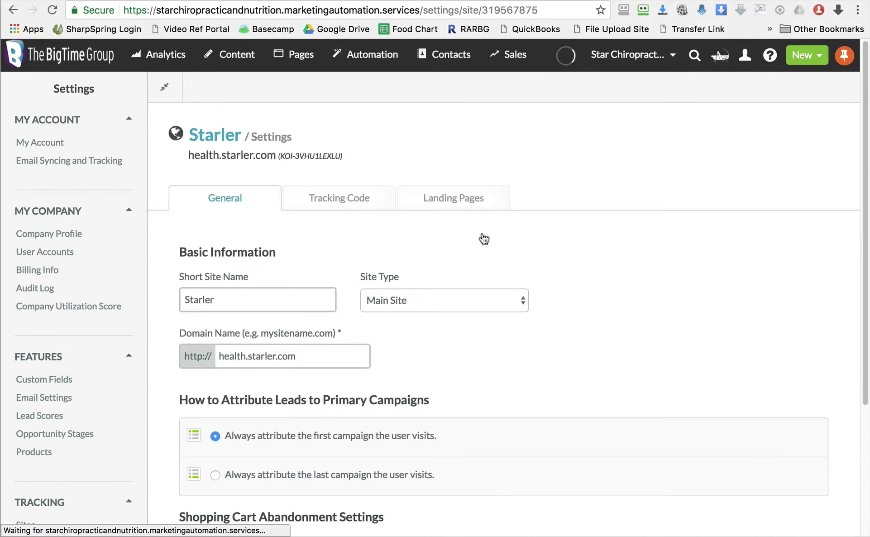
pyautogui.click(12, 10)
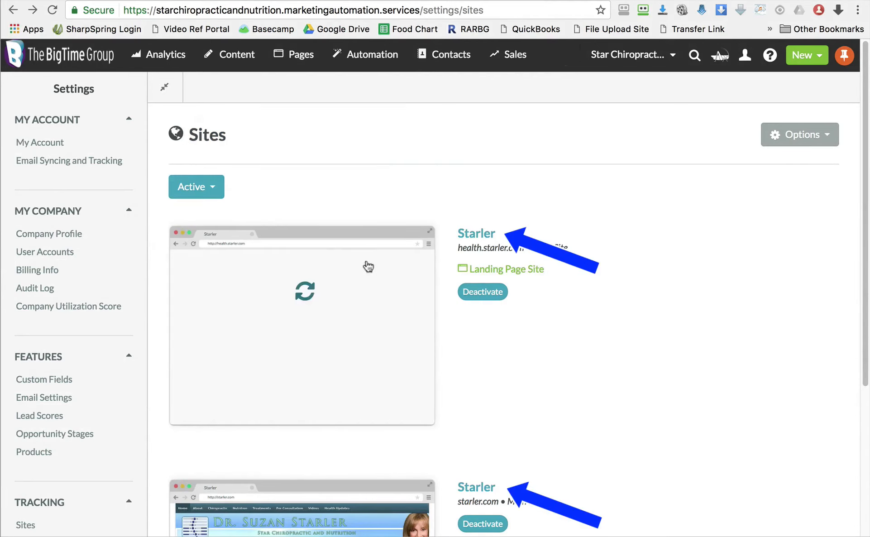
# Open the health.starler.com site's settings and change its short site name to Starler Landing
pyautogui.click(489, 235)
pyautogui.click(231, 301)
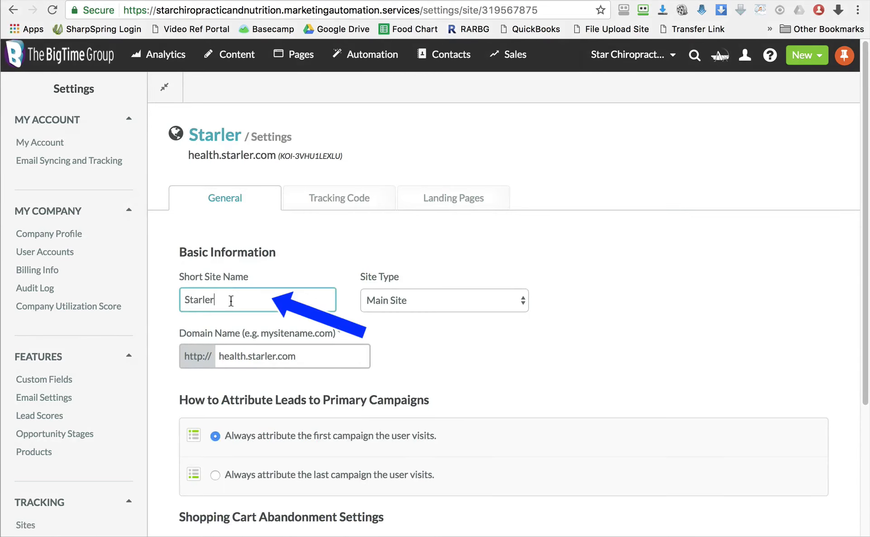
pyautogui.write('Landeing')
pyautogui.hotkey('alt', 'shift', 'Left')
pyautogui.write('Landing')
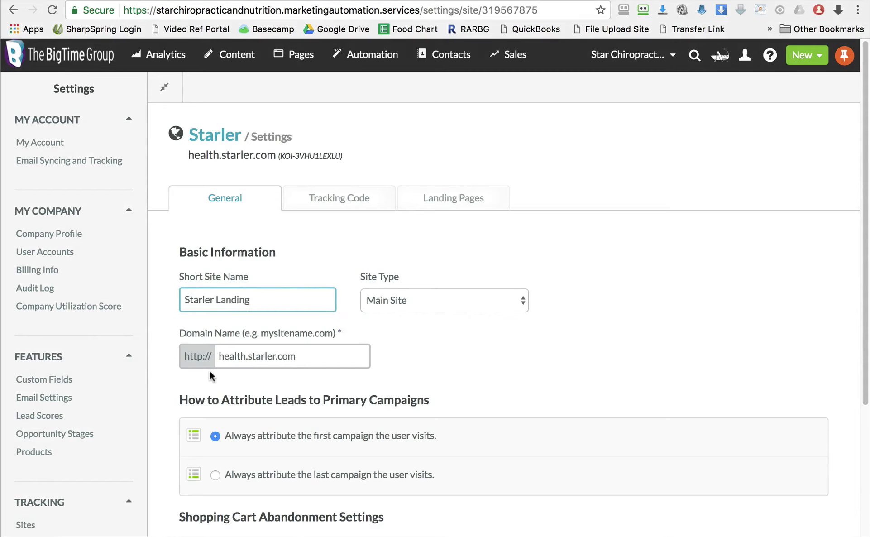
# Change the site's domain name to nutrition.starler.com and save the site settings
pyautogui.doubleClick(240, 356)
pyautogui.write('nutritio')
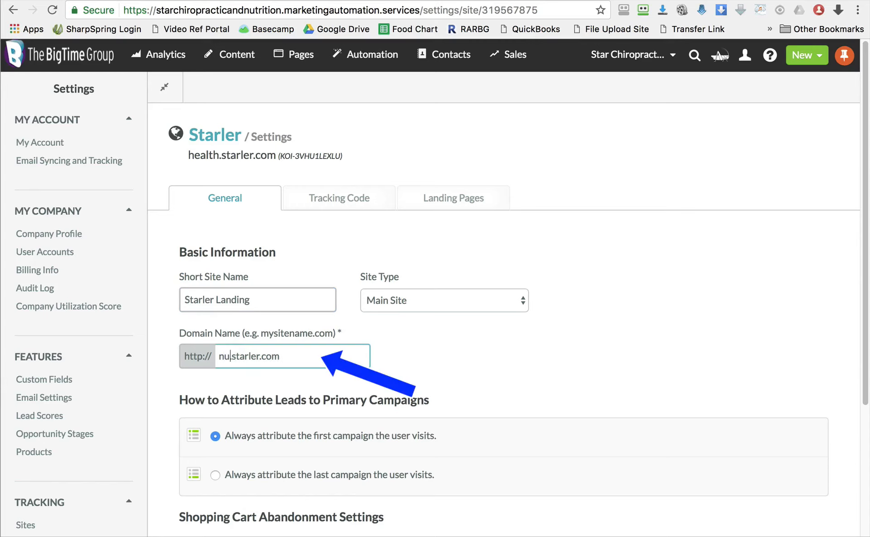
pyautogui.write('n')
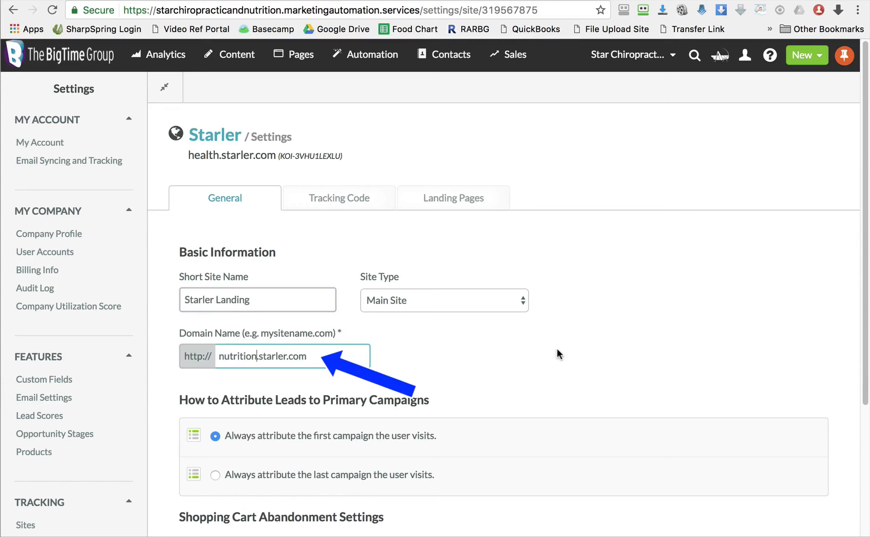
pyautogui.scroll(-4, 557, 349)
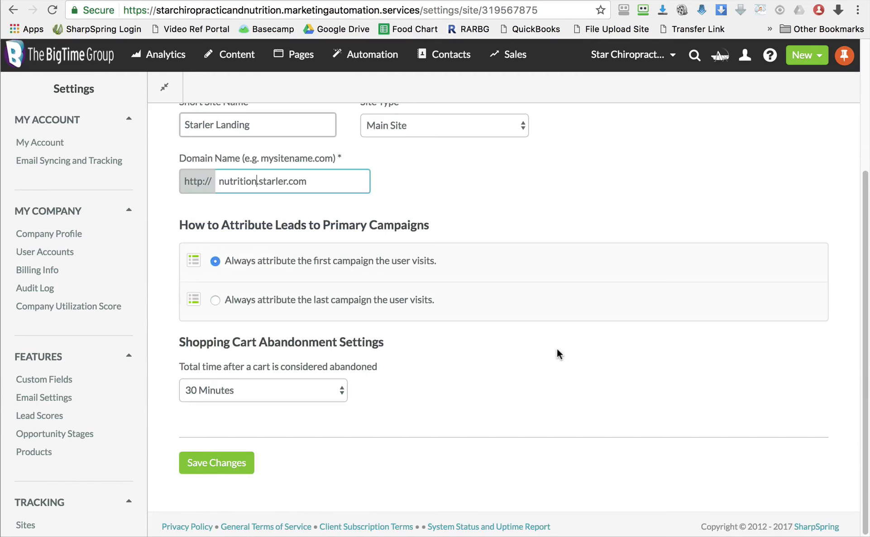
pyautogui.click(241, 462)
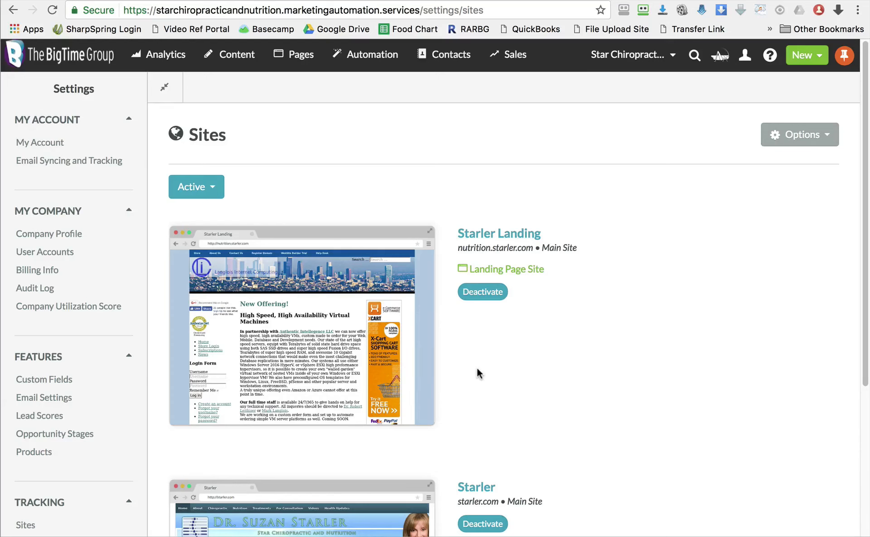
# Open the page templates library and browse its categories from Drive App Downloads through Make a Blog
pyautogui.moveTo(298, 58)
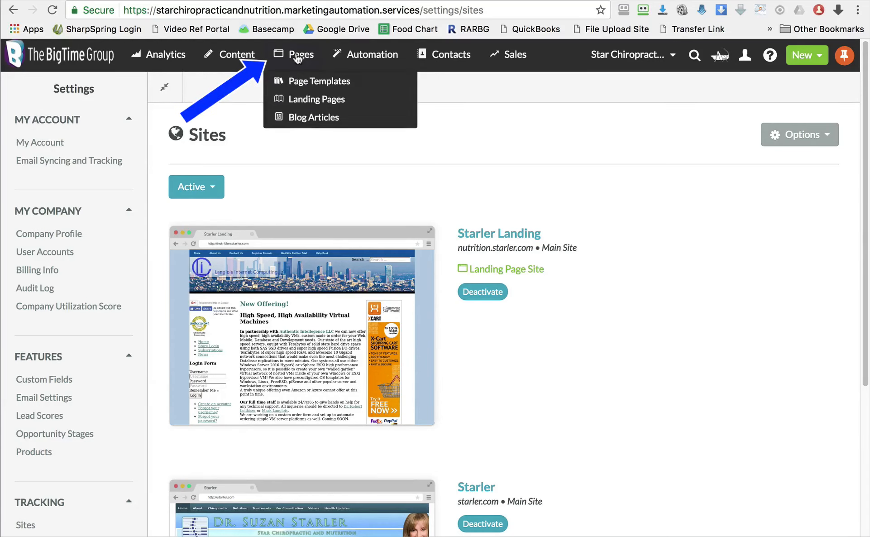
pyautogui.click(311, 85)
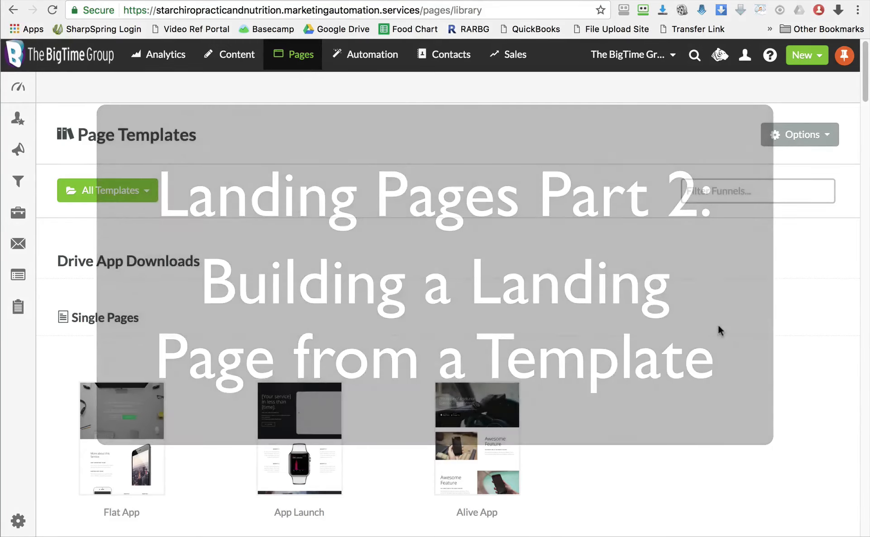
pyautogui.scroll(-6, 718, 328)
pyautogui.scroll(-3, 718, 326)
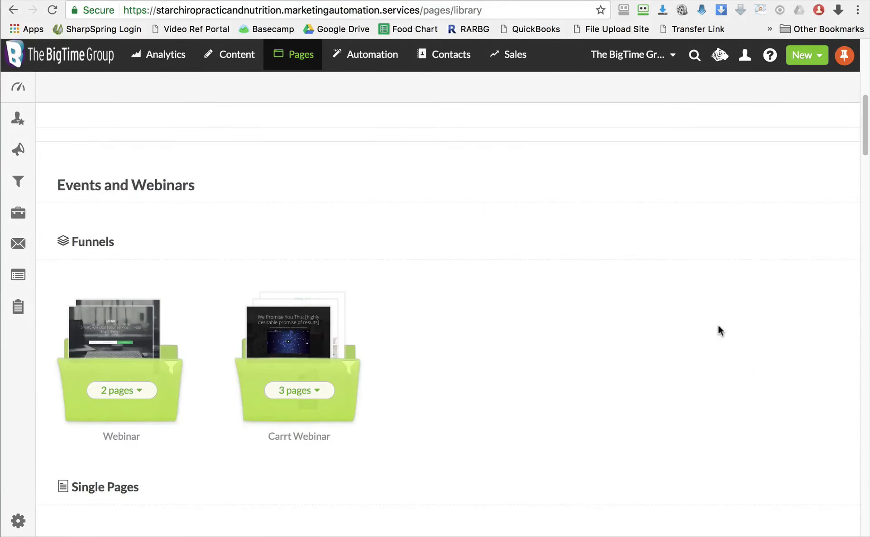
pyautogui.scroll(-12, 719, 330)
pyautogui.scroll(-3, 719, 330)
pyautogui.scroll(-9, 719, 331)
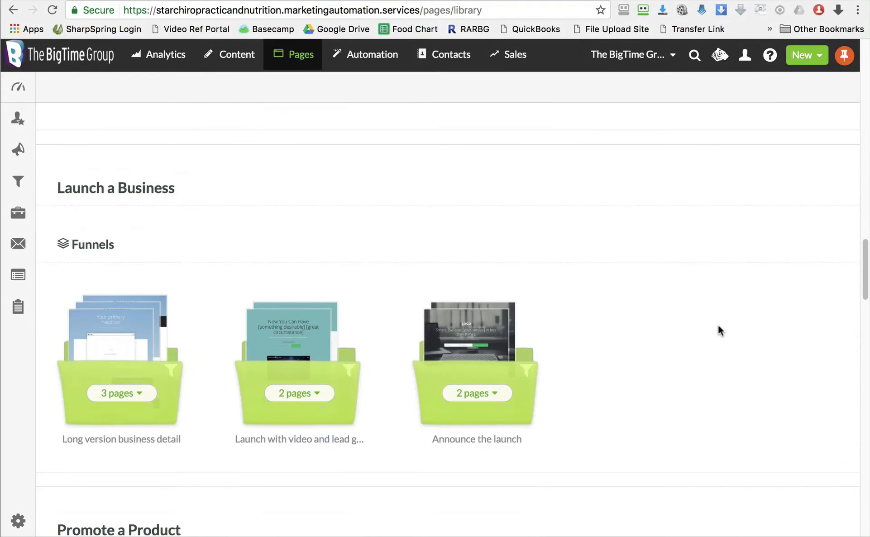
pyautogui.scroll(-6, 718, 326)
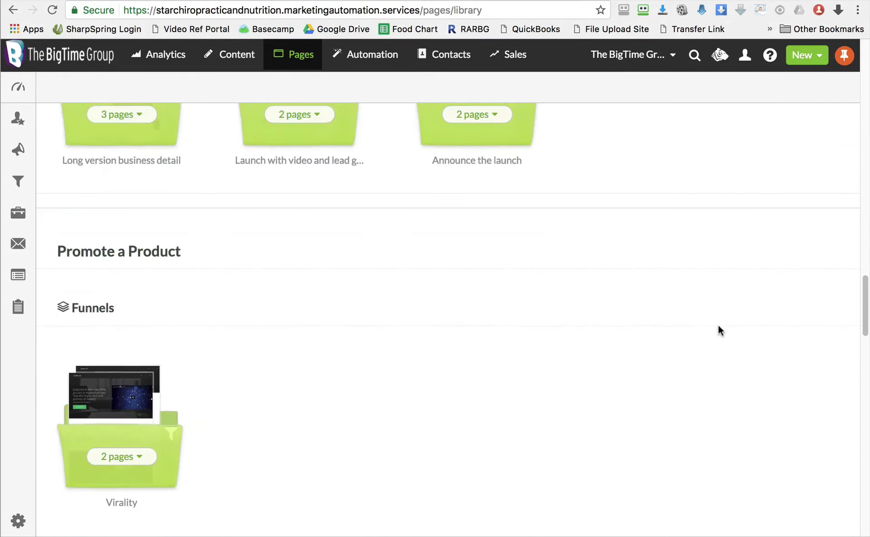
pyautogui.scroll(-6, 718, 325)
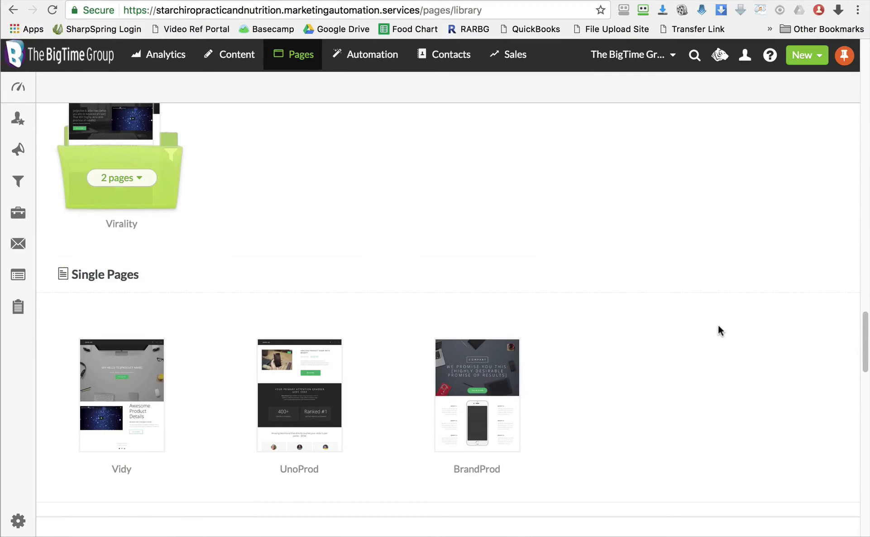
pyautogui.scroll(-14, 718, 325)
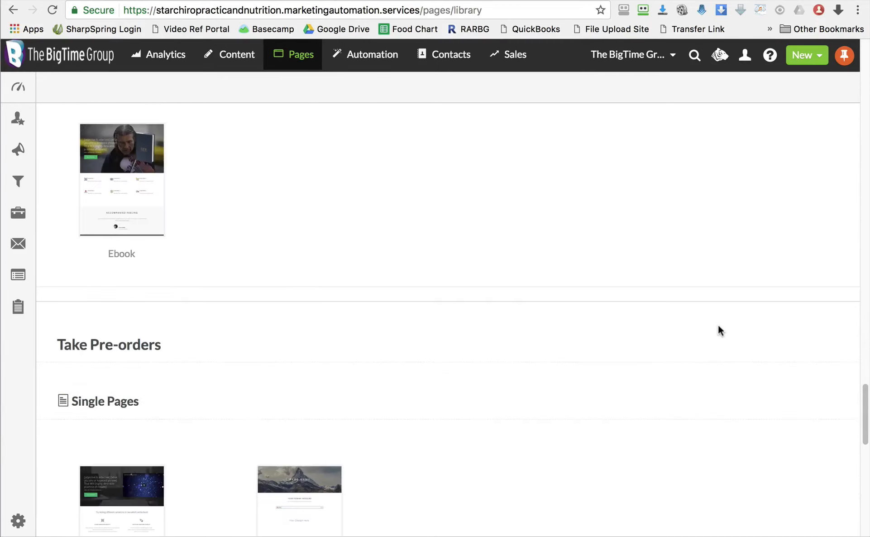
pyautogui.scroll(-9, 718, 325)
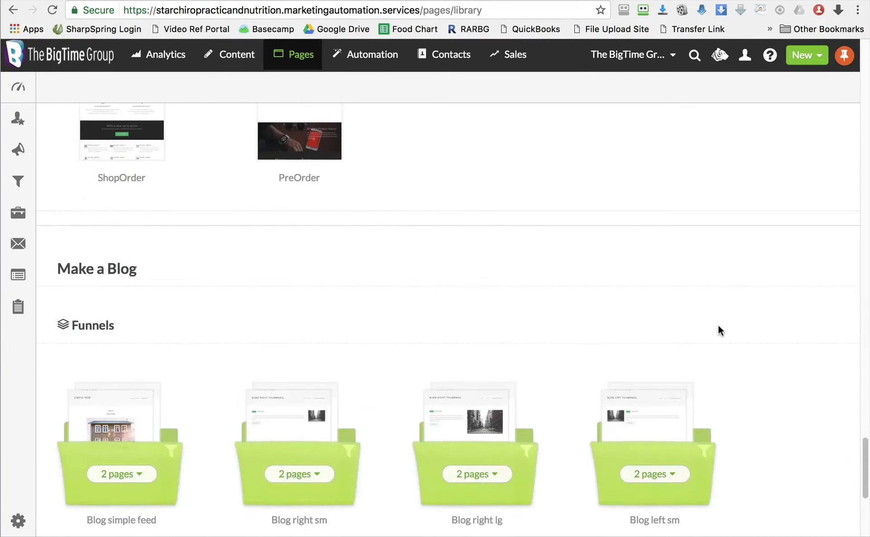
pyautogui.scroll(20, 718, 325)
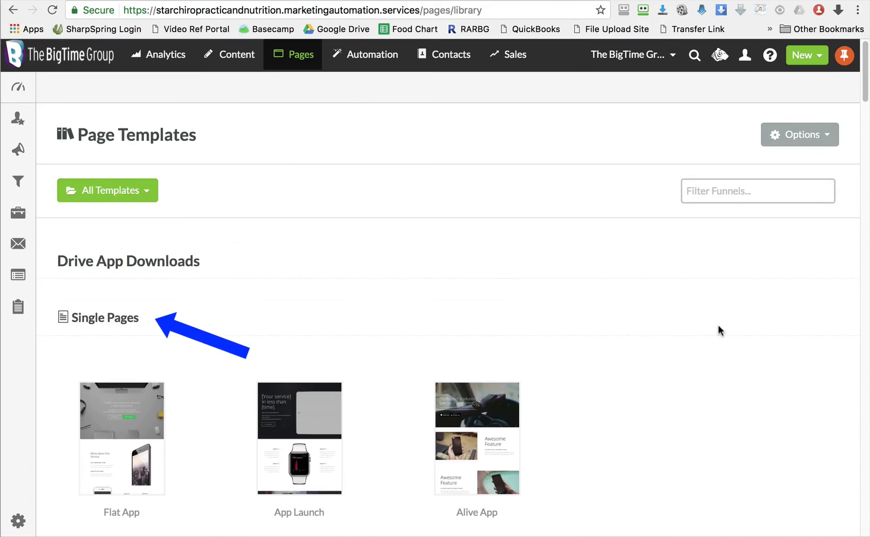
# Review the funnel templates in the library, including Webinar, Request Demo and Beta Users
pyautogui.scroll(-6, 718, 325)
pyautogui.scroll(-3, 718, 325)
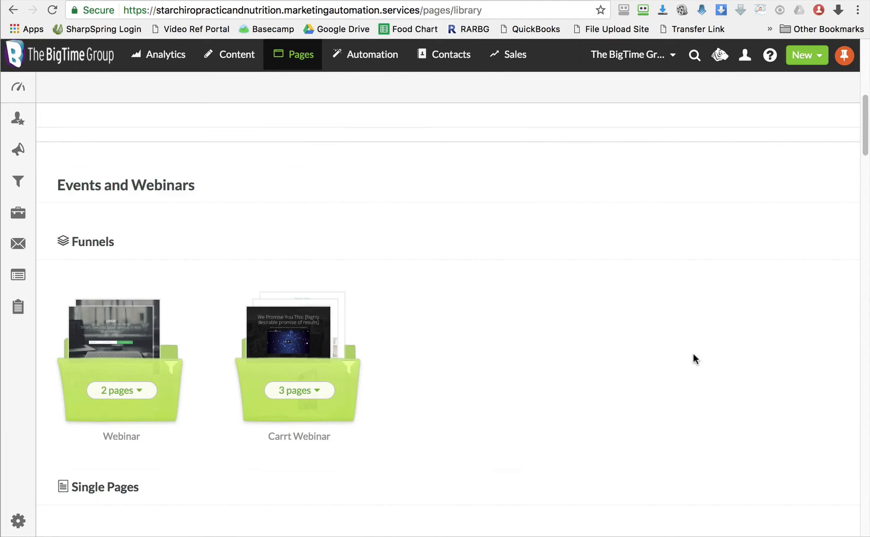
pyautogui.scroll(-6, 694, 355)
pyautogui.scroll(-9, 694, 353)
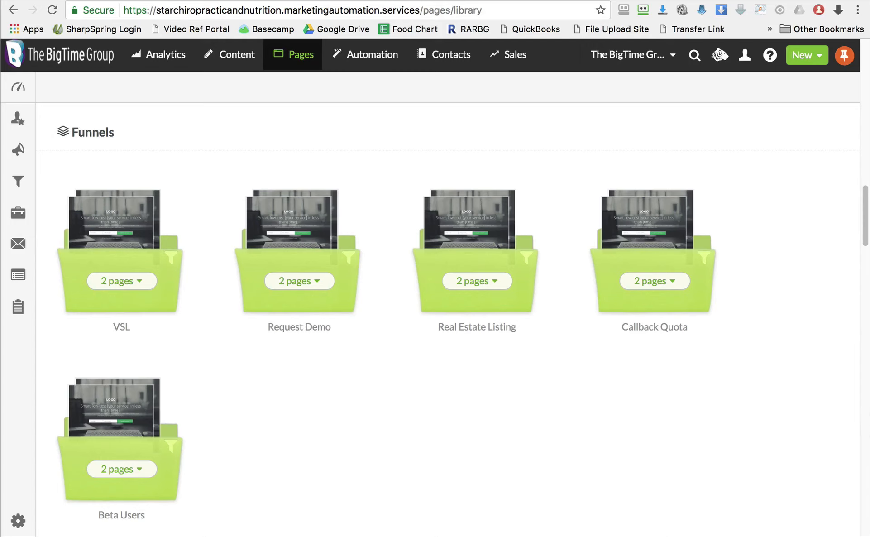
pyautogui.scroll(9, 708, 287)
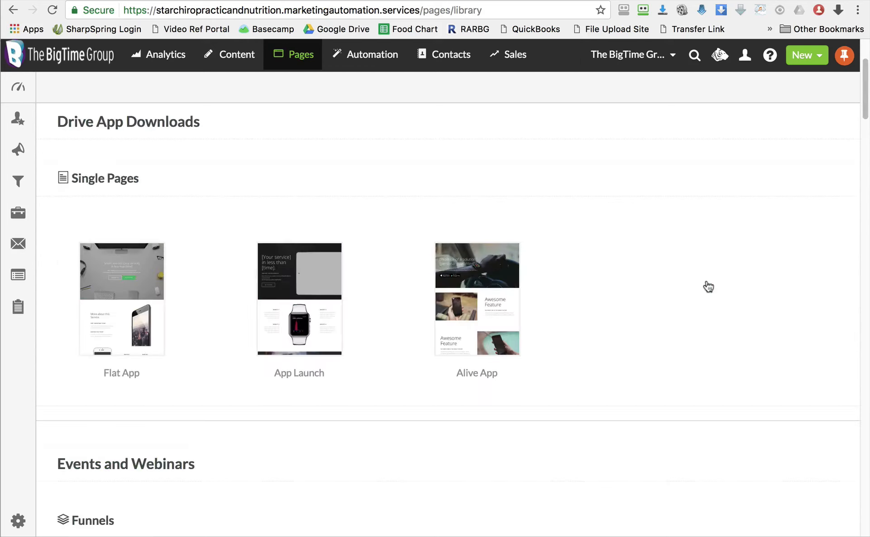
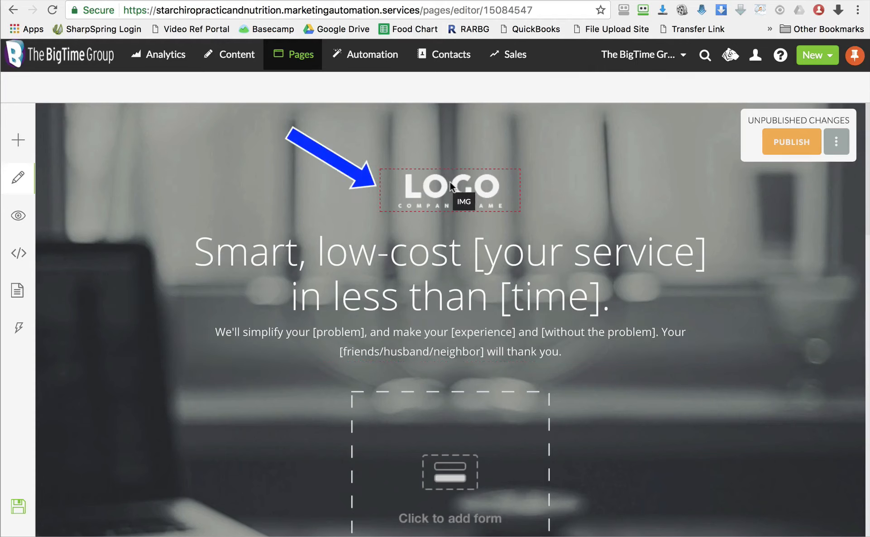
# Assign the BigTime Test form to the page's form placeholder, and replace it with the WRN Invite form
pyautogui.scroll(-3, 627, 377)
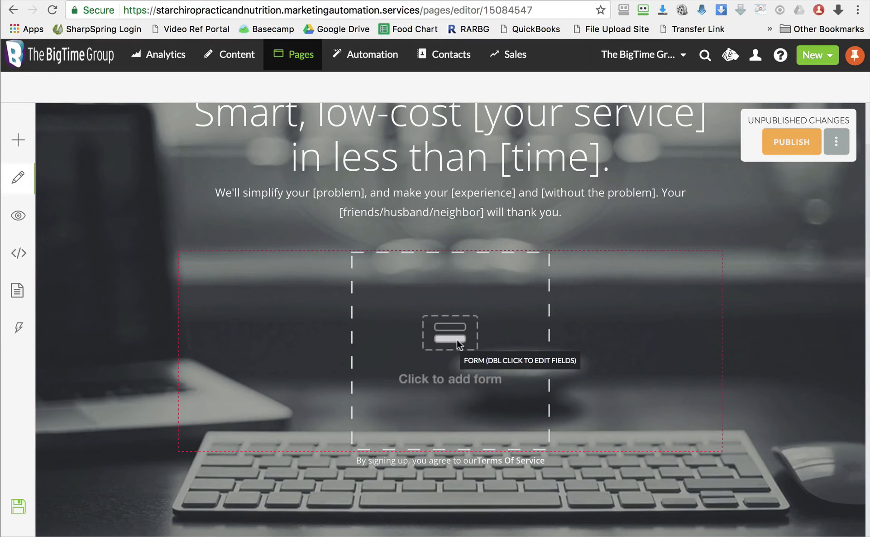
pyautogui.scroll(3, 457, 339)
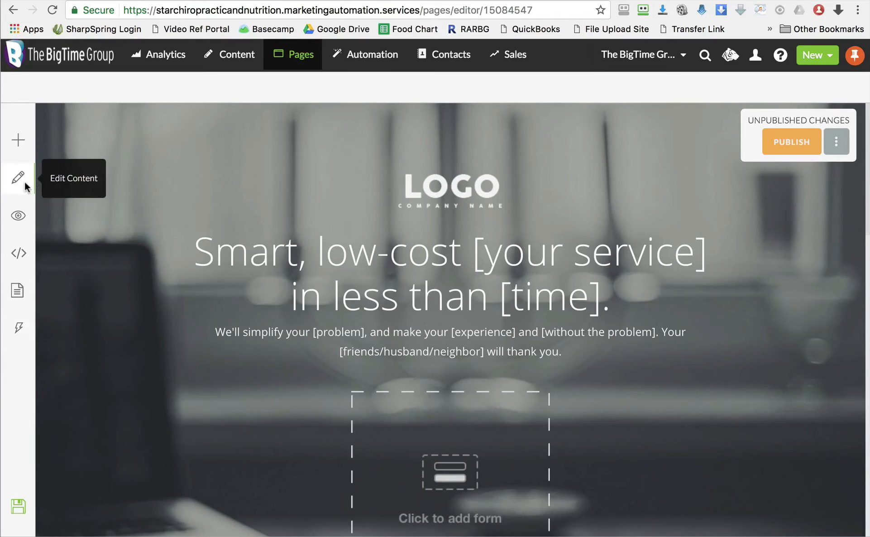
pyautogui.click(466, 448)
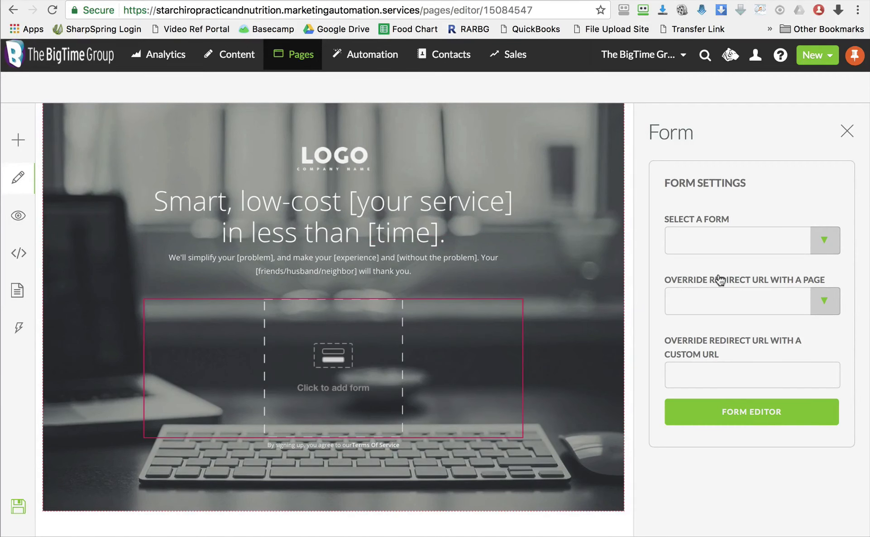
pyautogui.click(784, 245)
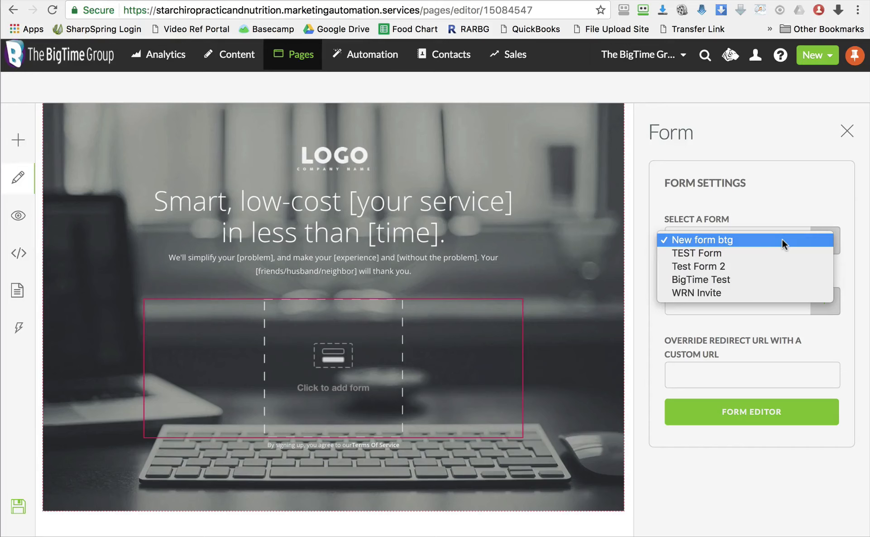
pyautogui.click(774, 277)
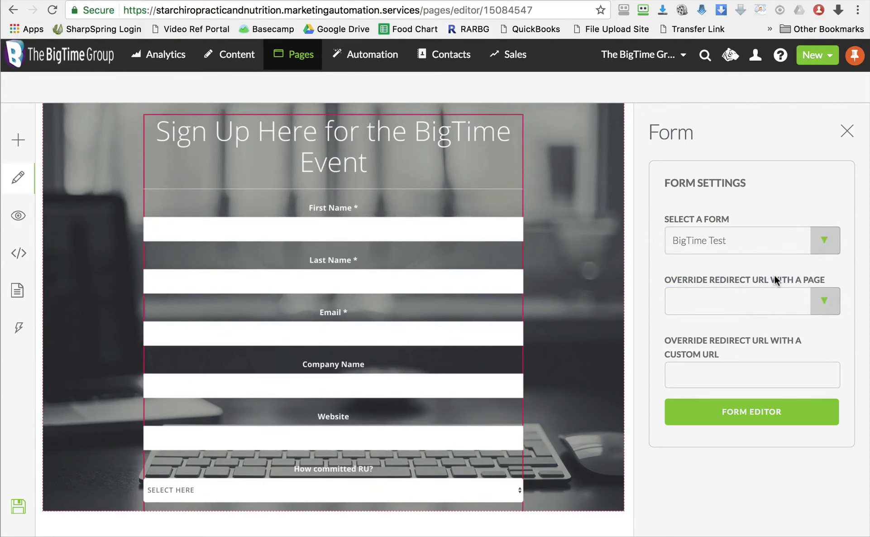
pyautogui.click(781, 253)
pyautogui.click(780, 248)
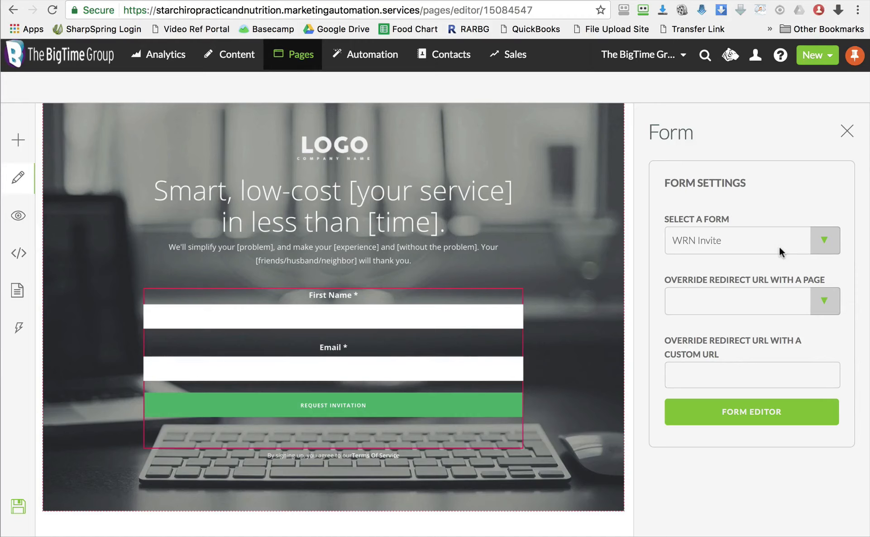
# Open the WRN Invite form in the form editor, save it as a copy, and dismiss the embed code dialog
pyautogui.click(740, 414)
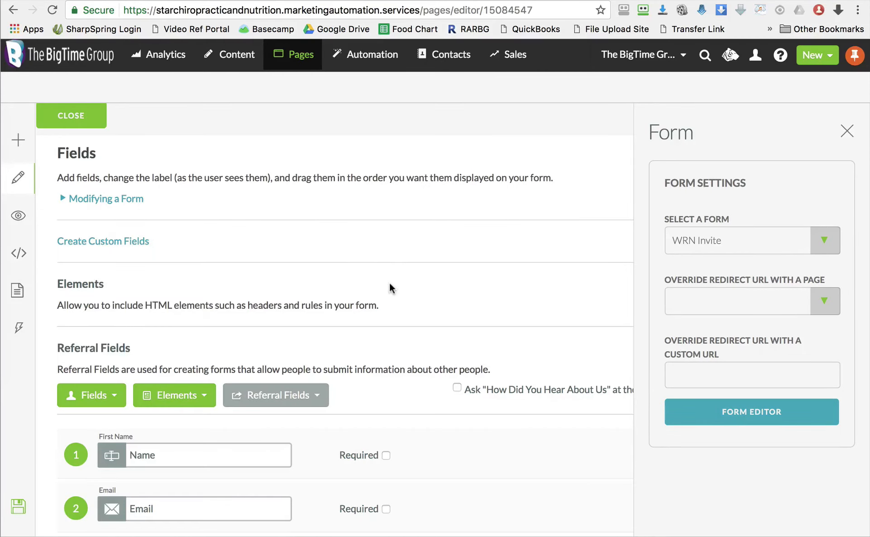
pyautogui.scroll(-3, 390, 284)
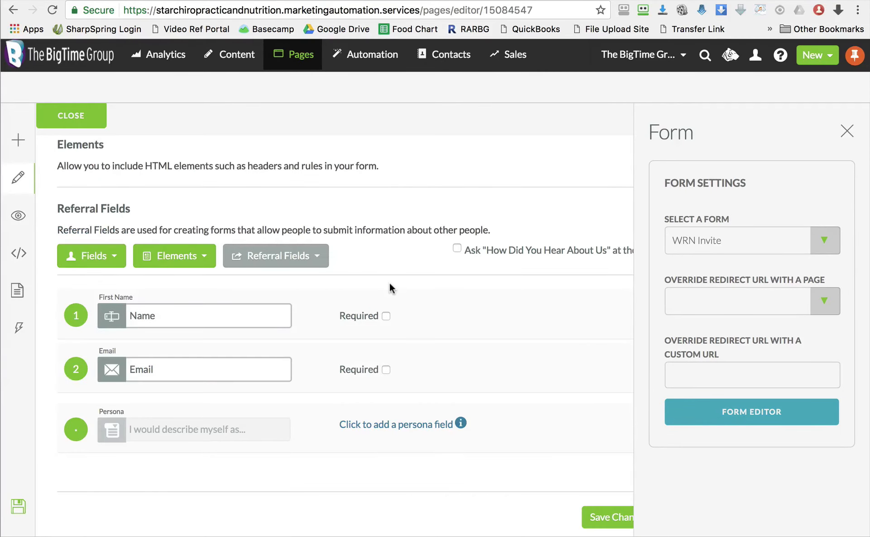
pyautogui.scroll(6, 390, 282)
pyautogui.click(607, 168)
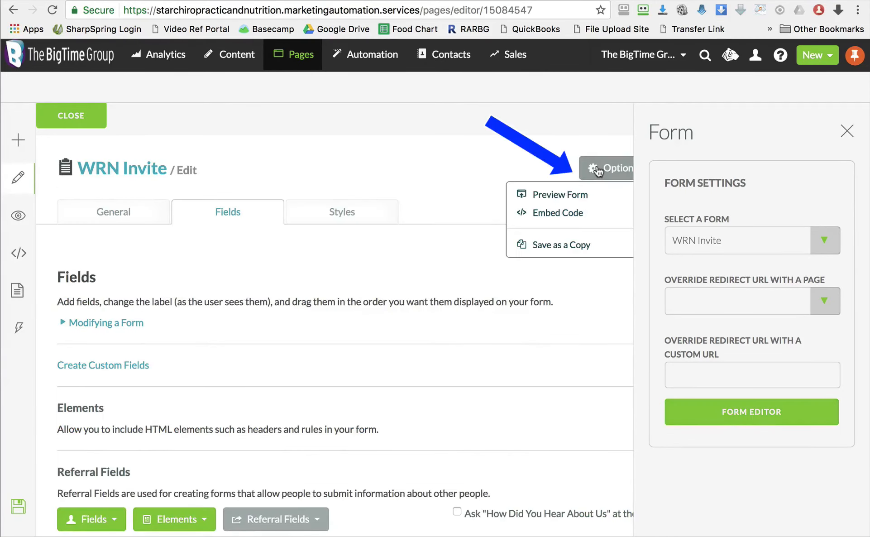
pyautogui.click(572, 245)
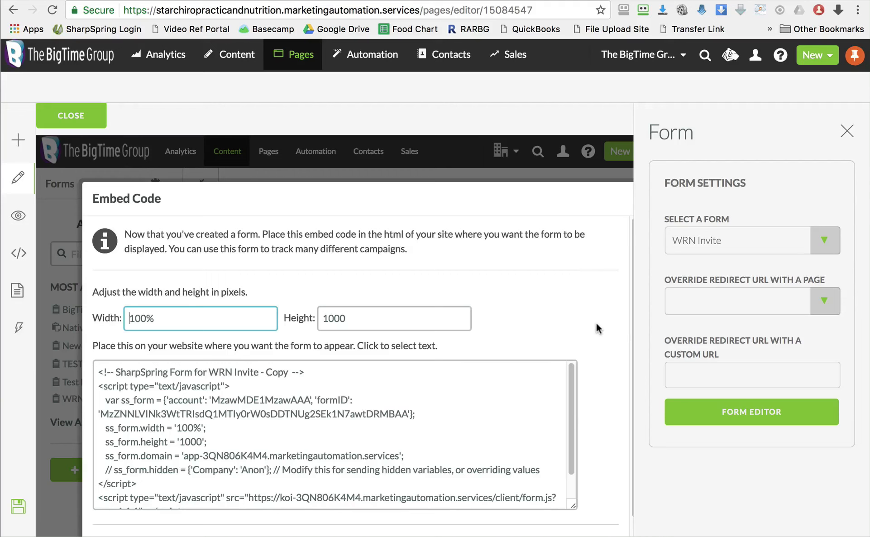
pyautogui.scroll(-2, 597, 322)
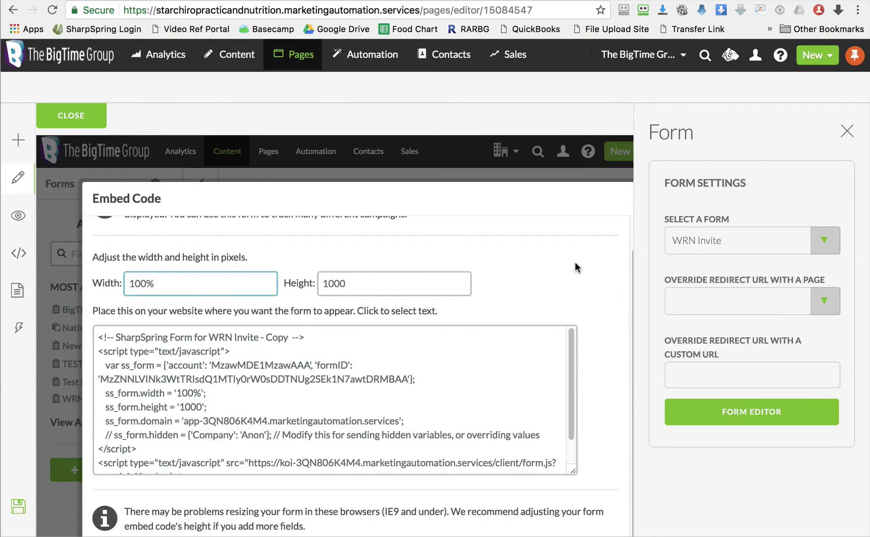
pyautogui.scroll(-1, 576, 268)
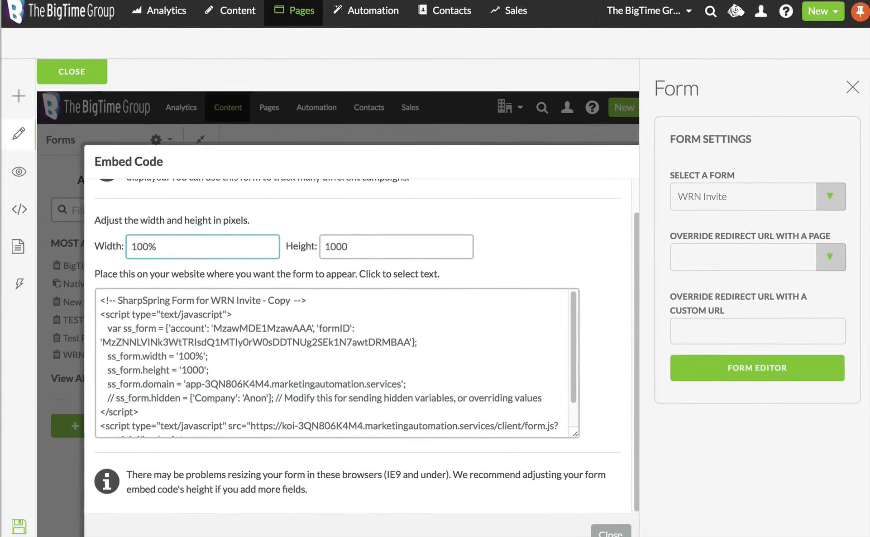
pyautogui.click(610, 532)
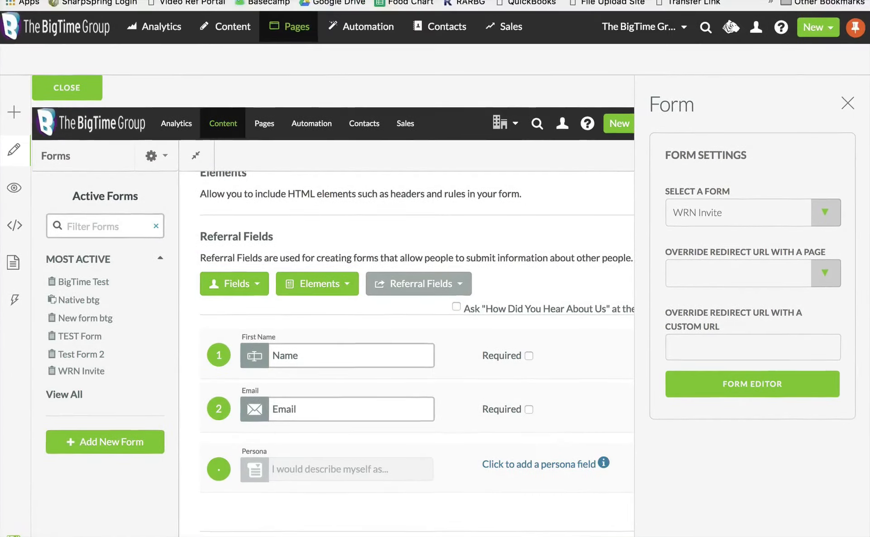
# Rename the copied WRN Invite form as BTG Invite in its general settings
pyautogui.click(266, 256)
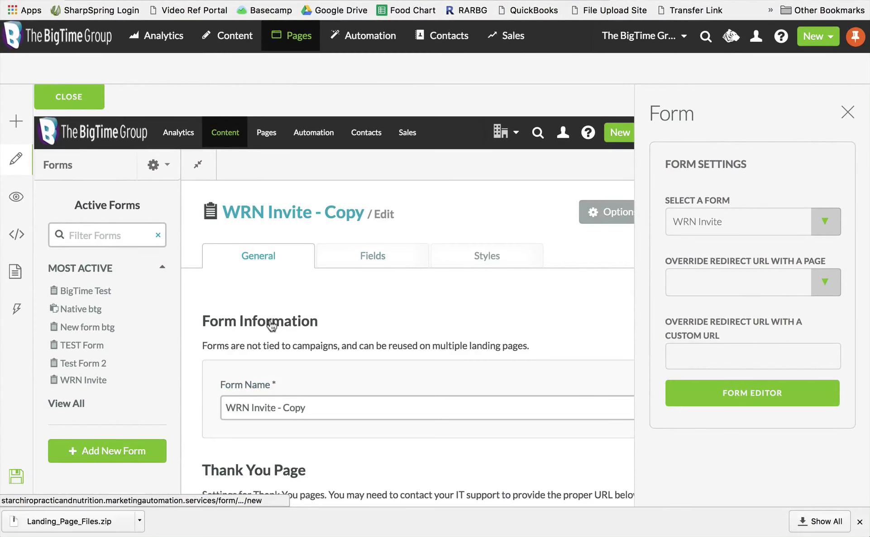
pyautogui.click(316, 404)
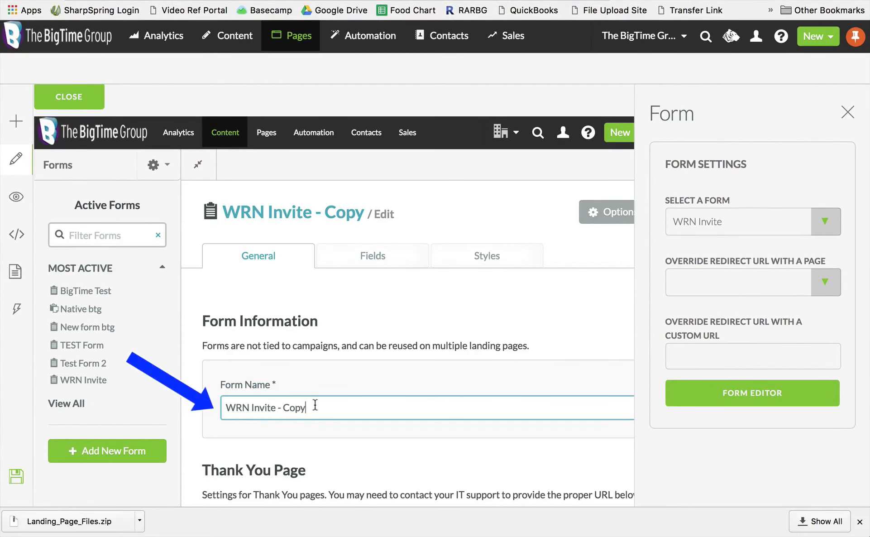
pyautogui.hotkey('shift', 'alt', 'Left')
pyautogui.hotkey('shift', 'alt', 'Left')
pyautogui.hotkey('shift', 'alt', 'Right')
pyautogui.press('BackSpace')
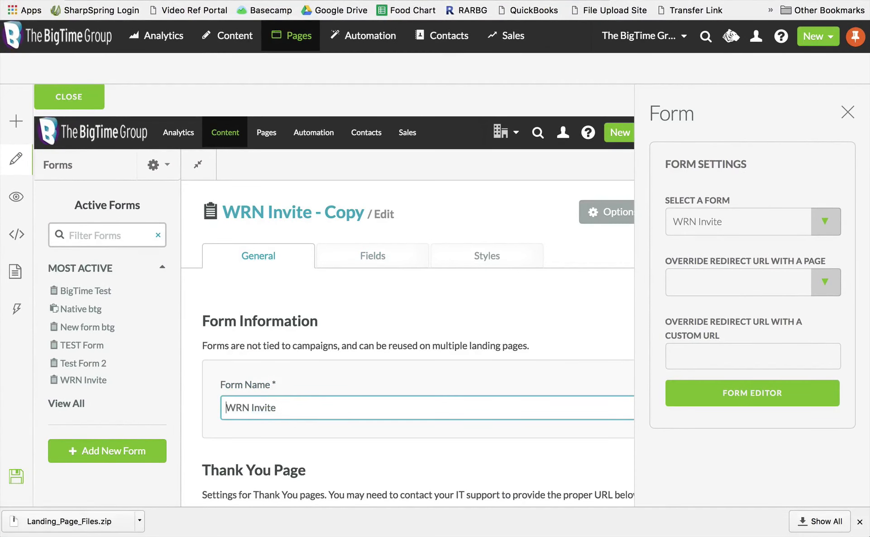
pyautogui.press('super+Left')
pyautogui.hotkey('shift', 'alt', 'Right')
pyautogui.write('BTG')
# Enable showing the "Thank You" page within the iFrame, save the form from its fields view, and close the form editor
pyautogui.scroll(-3, 568, 330)
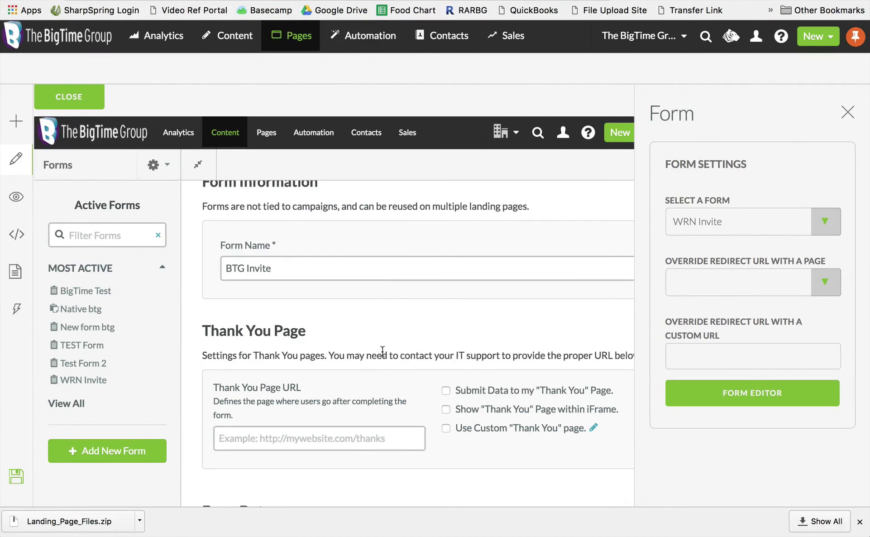
pyautogui.scroll(-3, 383, 351)
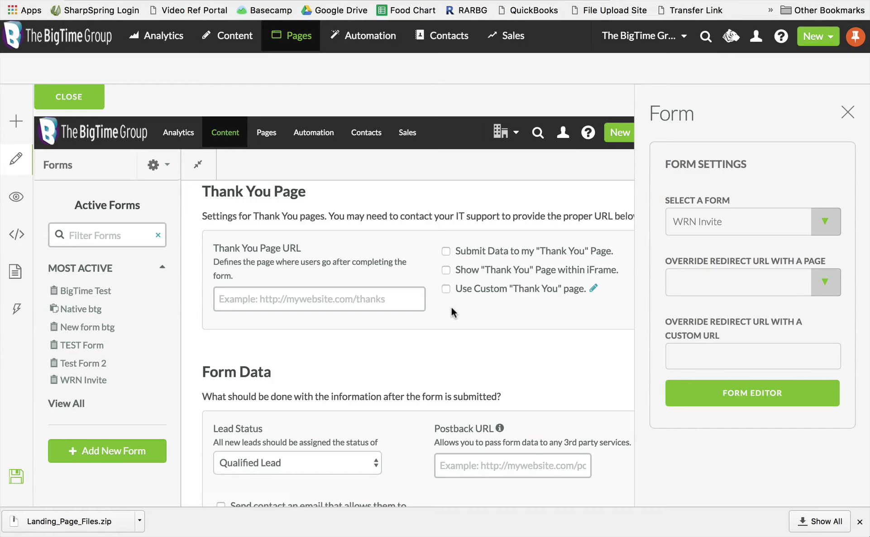
pyautogui.click(447, 271)
pyautogui.scroll(5, 396, 272)
pyautogui.click(389, 262)
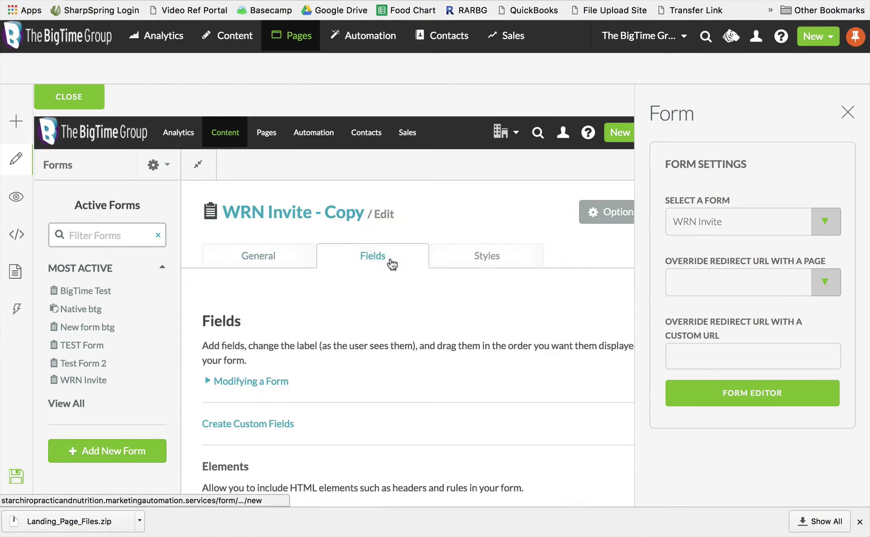
pyautogui.scroll(-5, 444, 339)
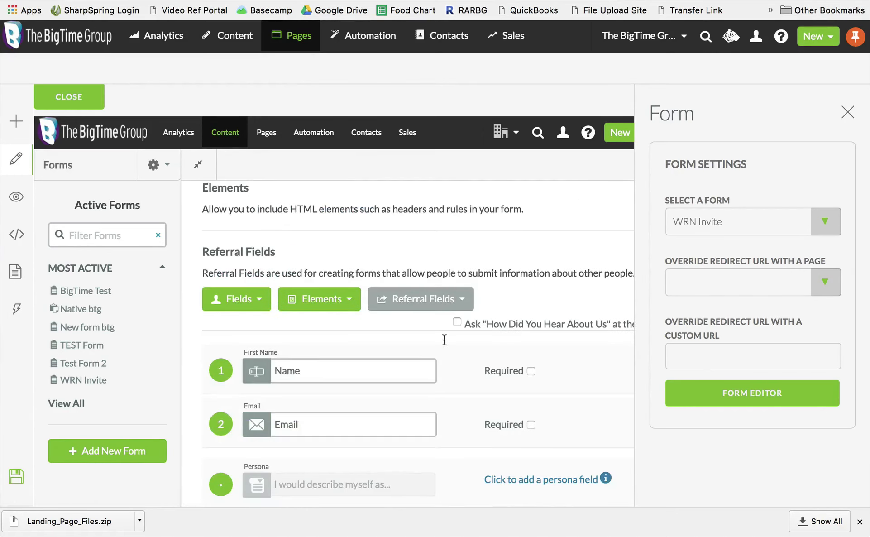
pyautogui.scroll(-2, 444, 339)
pyautogui.click(609, 474)
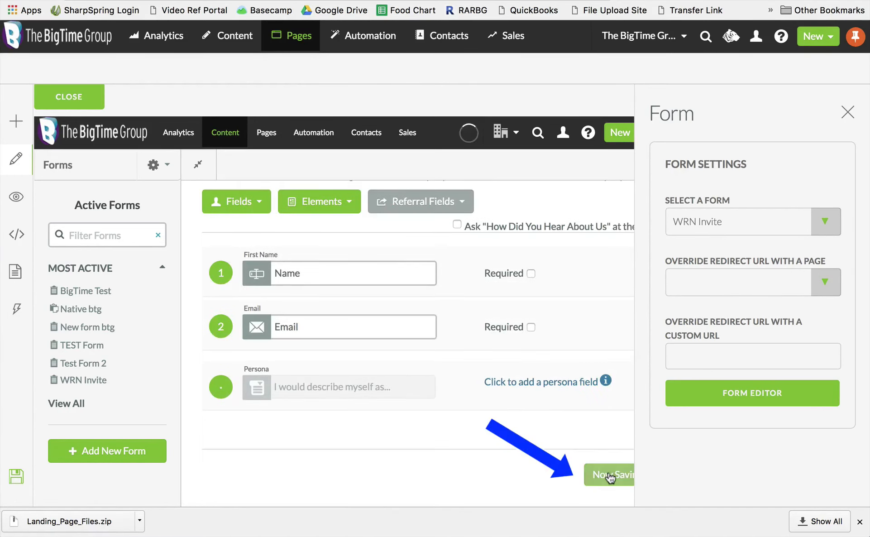
pyautogui.click(67, 100)
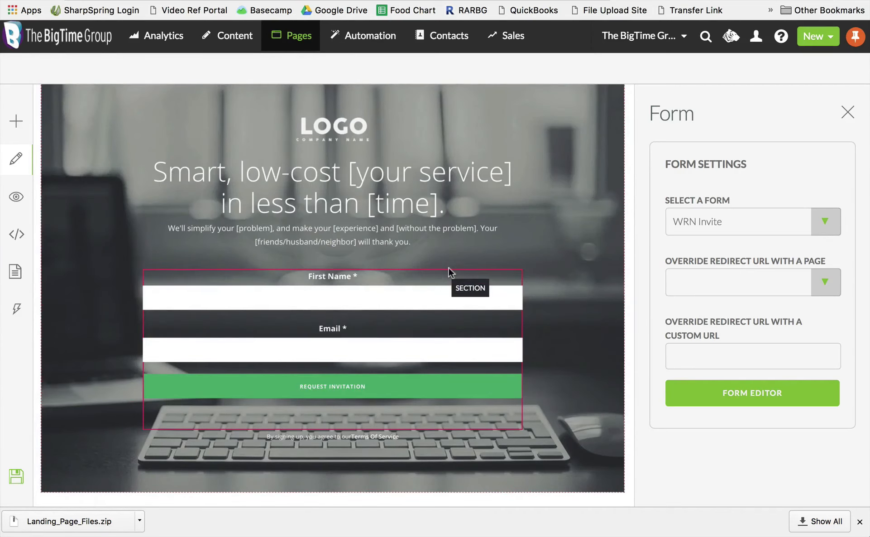
# Assign the BTG Invite form to the landing page's form placeholder in place of WRN Invite
pyautogui.click(767, 227)
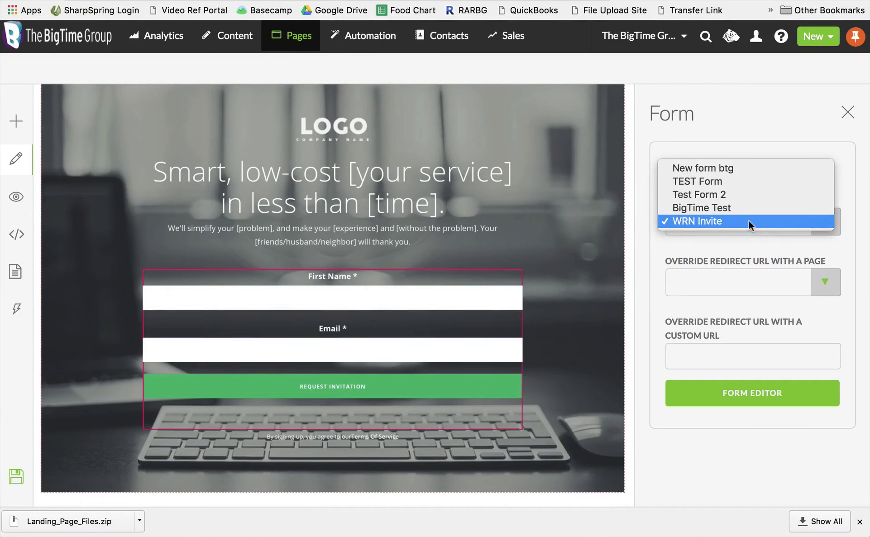
pyautogui.click(749, 221)
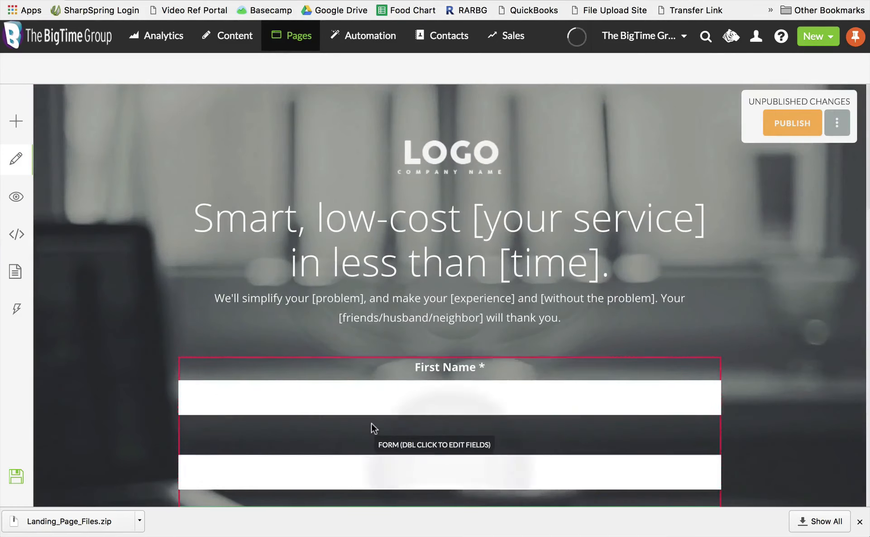
pyautogui.click(371, 423)
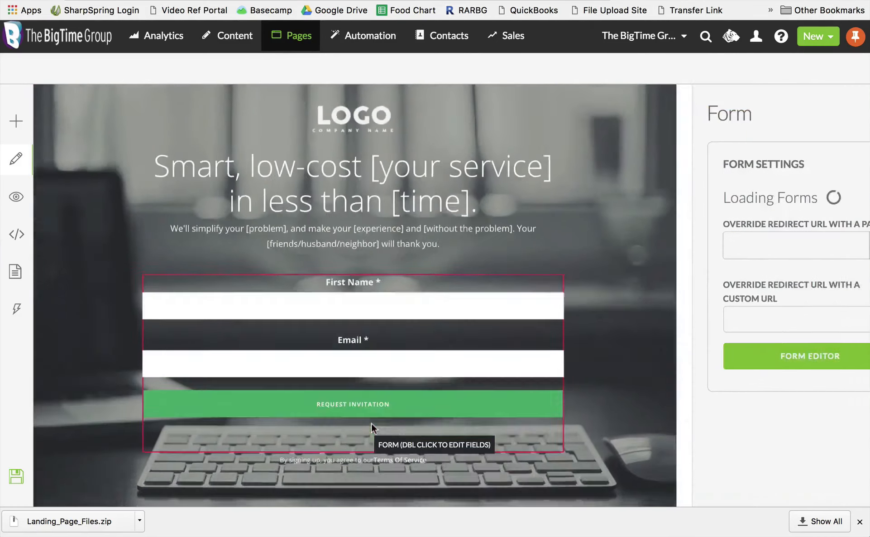
pyautogui.click(761, 224)
pyautogui.click(762, 233)
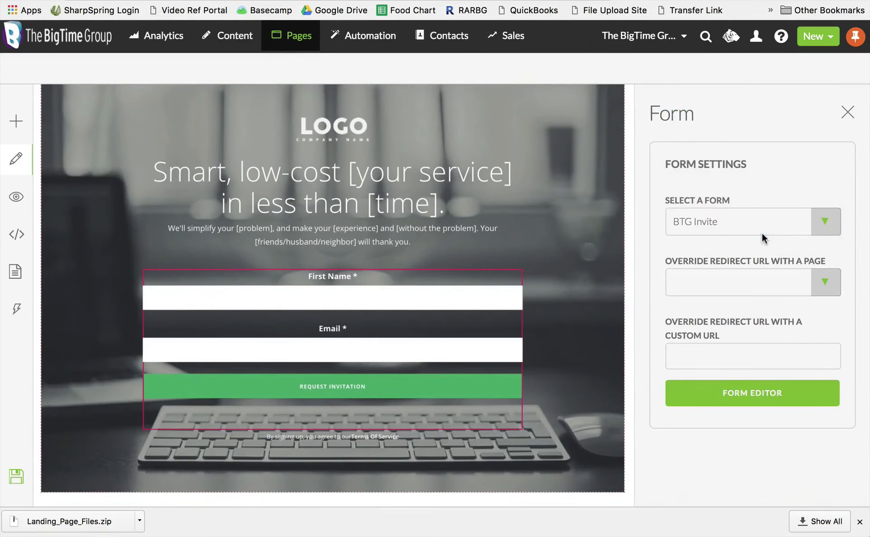
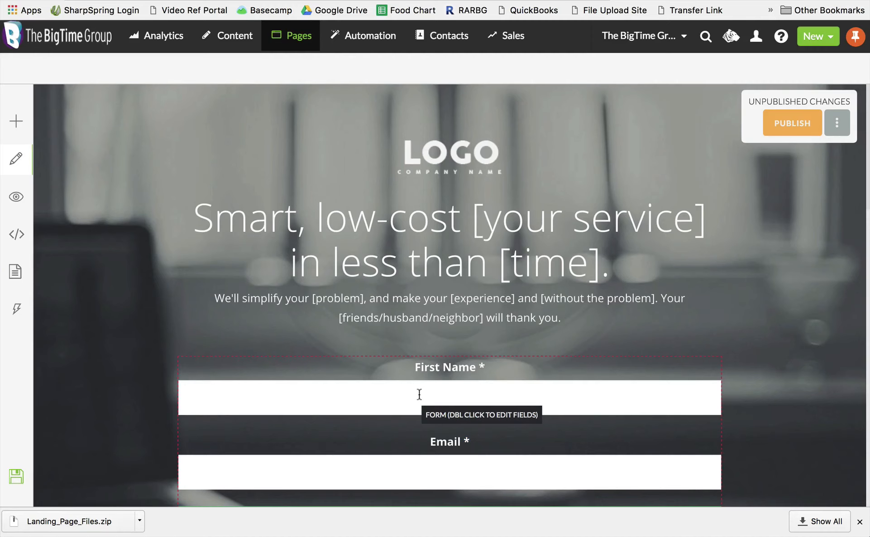
# Replace the placeholder logo image with BigTime Logo.png from the Landing_Page_Files folder
pyautogui.click(432, 158)
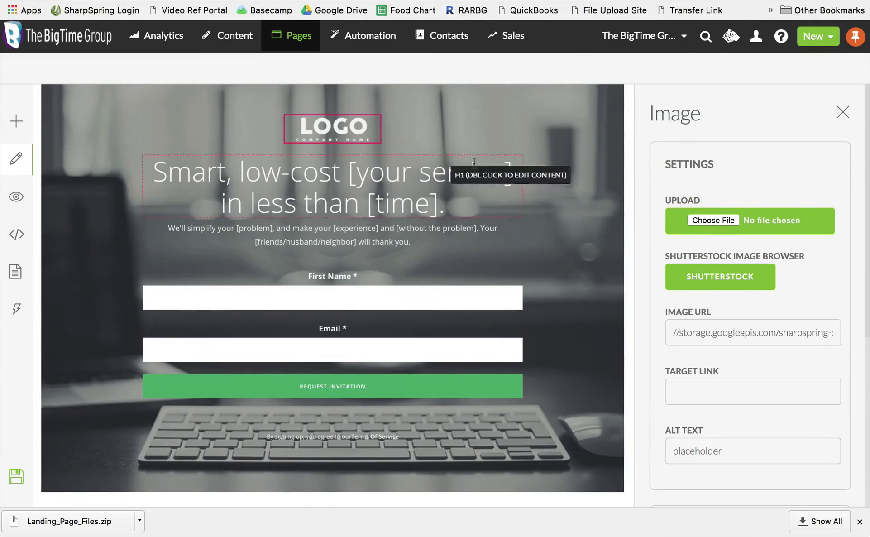
pyautogui.click(716, 220)
pyautogui.click(430, 137)
pyautogui.press('space')
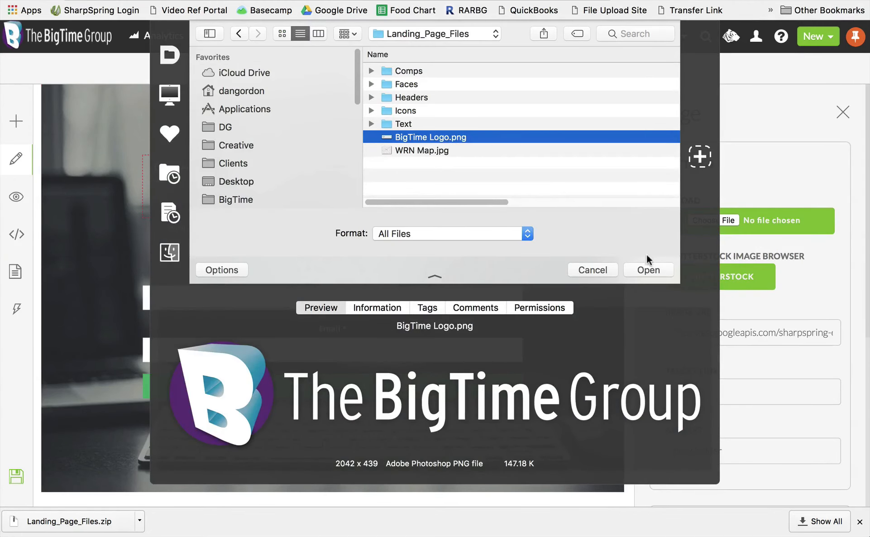
pyautogui.click(643, 268)
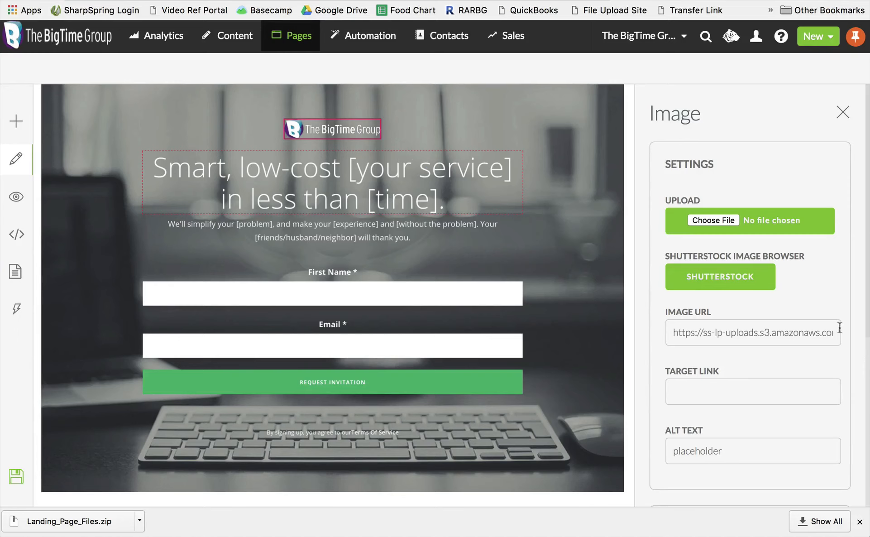
# Enlarge the logo to a width of 278 and a height of 84 with proportions constrained
pyautogui.scroll(-6, 781, 313)
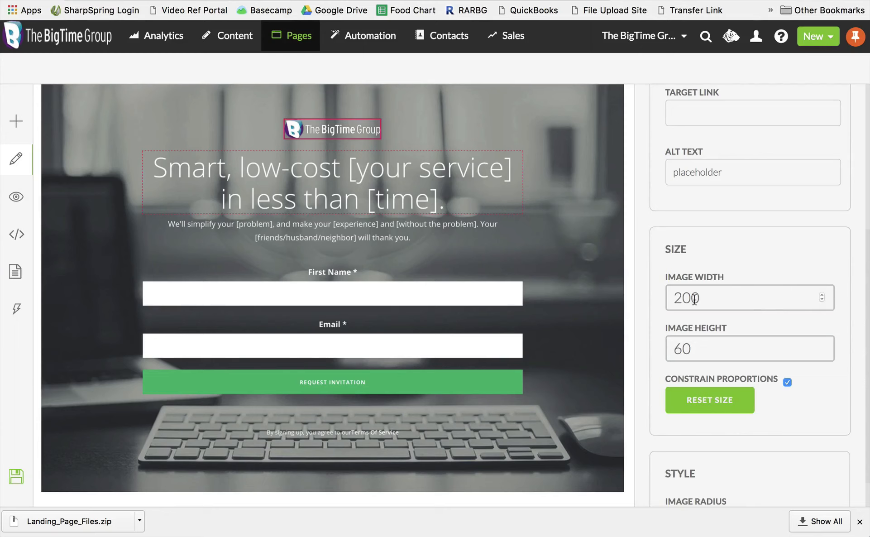
pyautogui.click(822, 295)
pyautogui.click(822, 295)
pyautogui.click(821, 296)
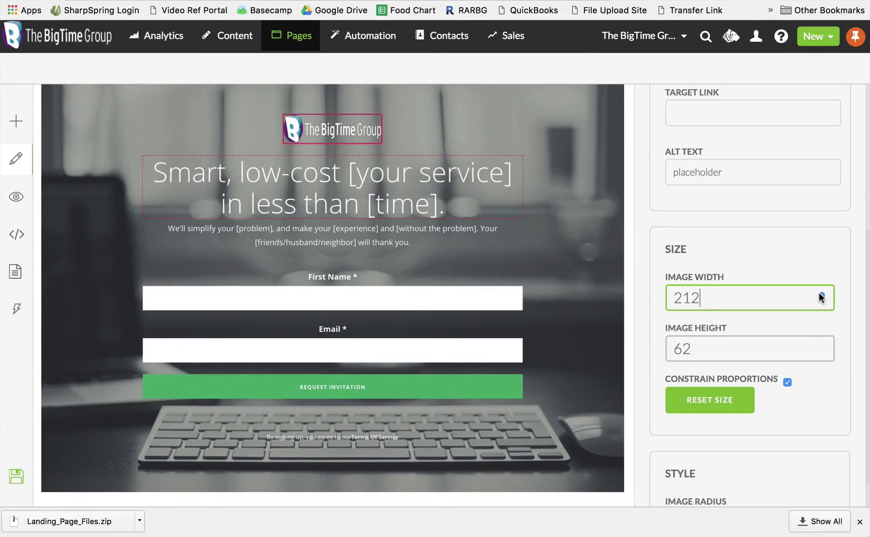
pyautogui.click(821, 295)
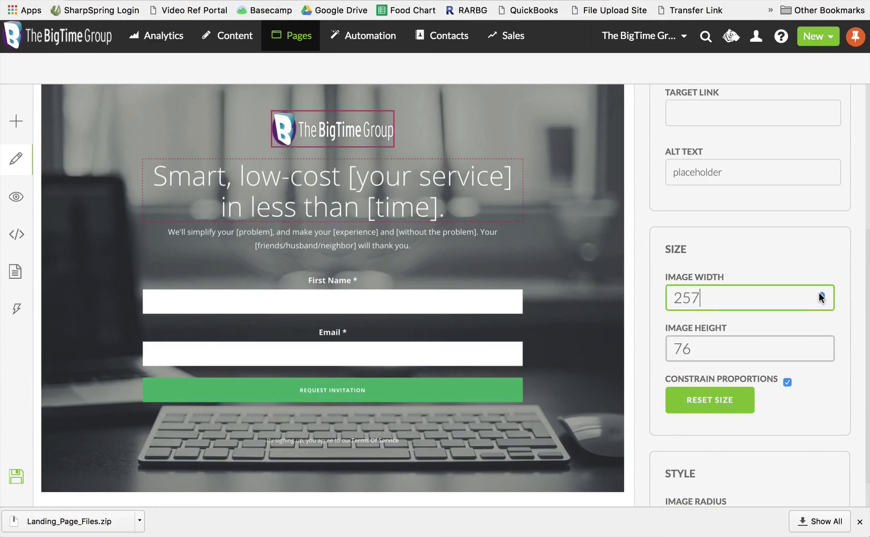
pyautogui.click(820, 295)
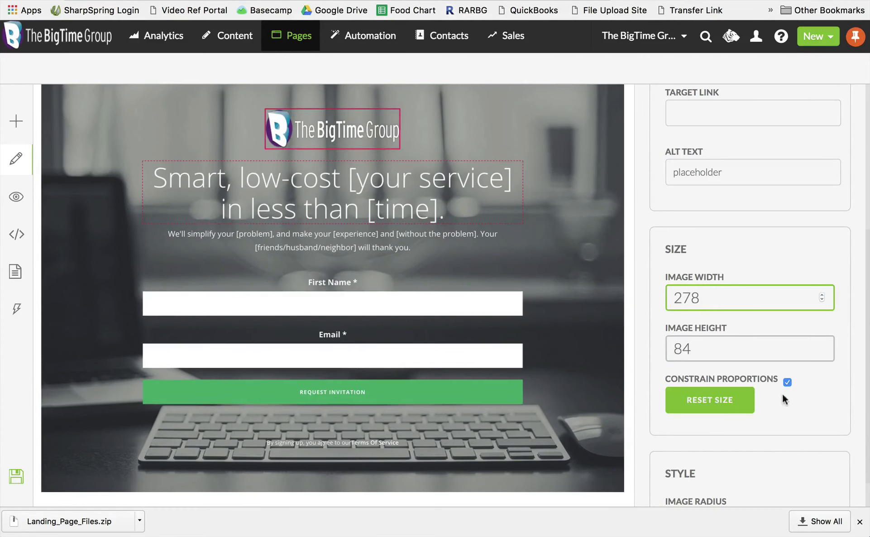
# Turn off constrained proportions for the logo and increase only its width past 302
pyautogui.click(787, 383)
pyautogui.click(821, 295)
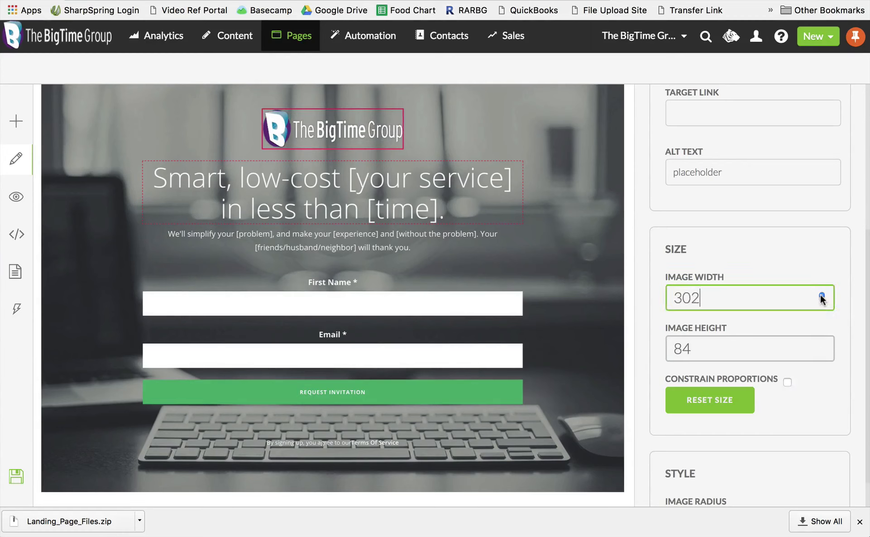
pyautogui.click(821, 296)
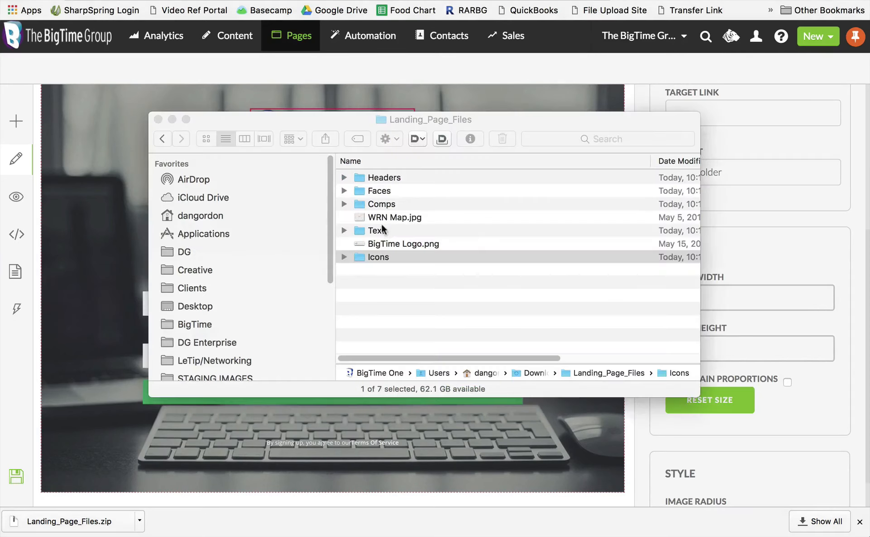
# Open "Landing Page Text- Seminar from Template.docx" from the Text folder in Finder and copy the line "Discover the “Uber” of marketing."
pyautogui.click(378, 230)
pyautogui.doubleClick(378, 230)
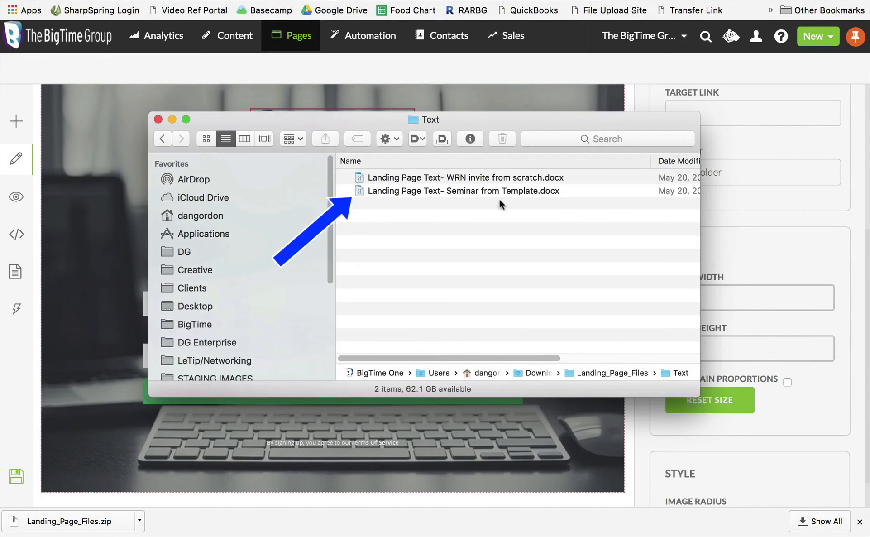
pyautogui.doubleClick(524, 190)
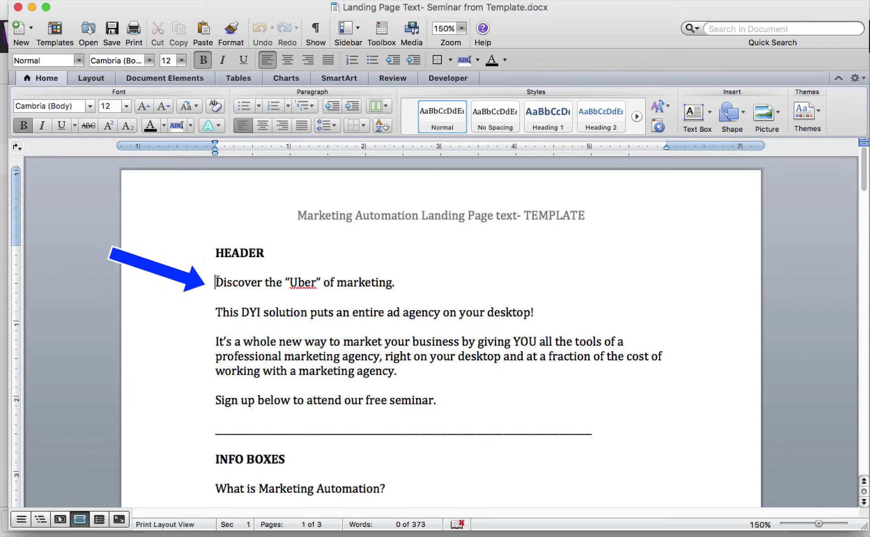
pyautogui.moveTo(216, 281); pyautogui.dragTo(394, 284)
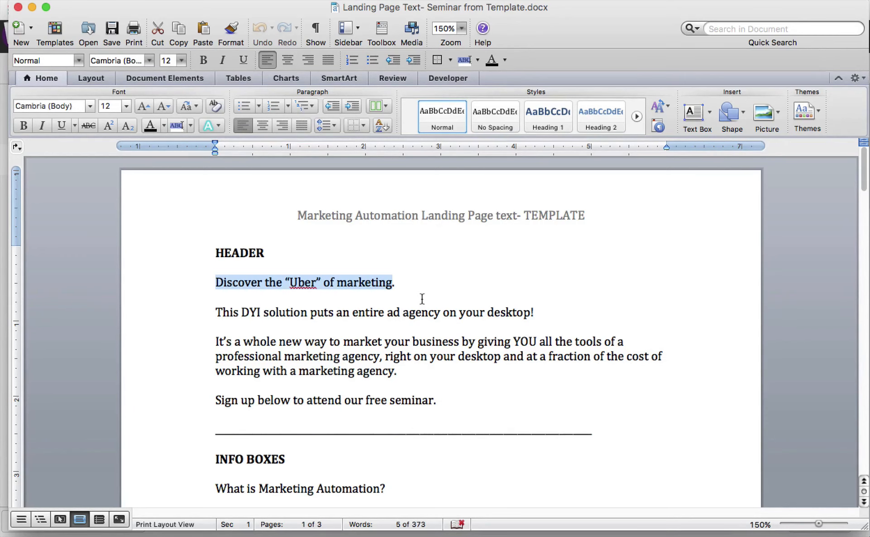
pyautogui.hotkey('shift', 'Right')
pyautogui.press('super+c')
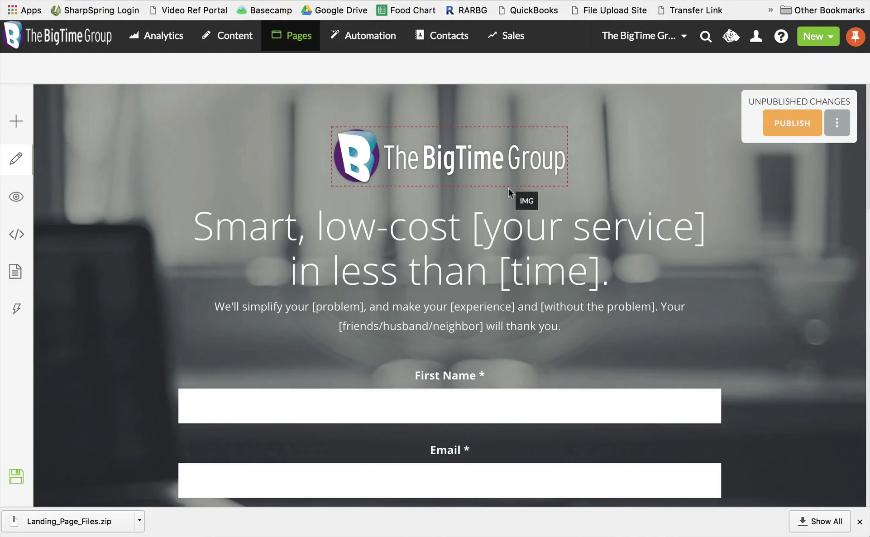
# Replace the template's main headline with the copied line "Discover the “Uber” of marketing.", pasted to match the existing style
pyautogui.click(358, 238)
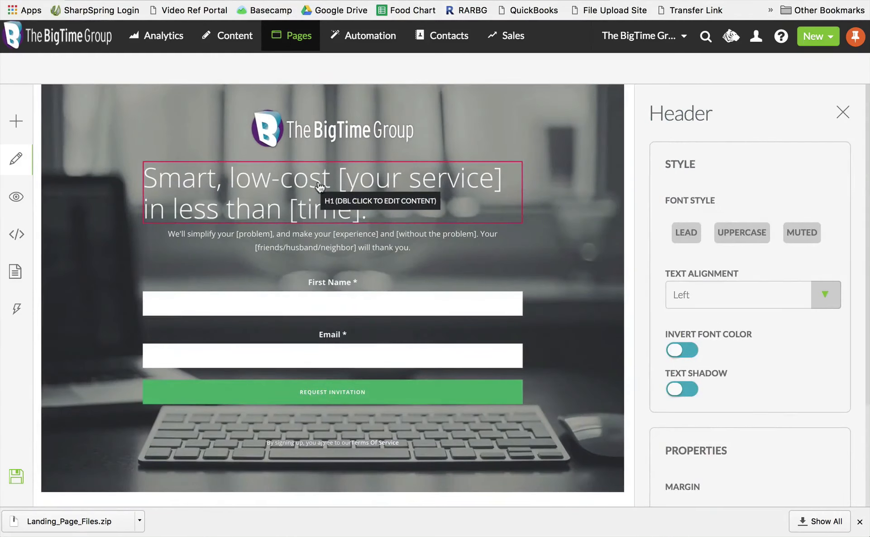
pyautogui.doubleClick(319, 187)
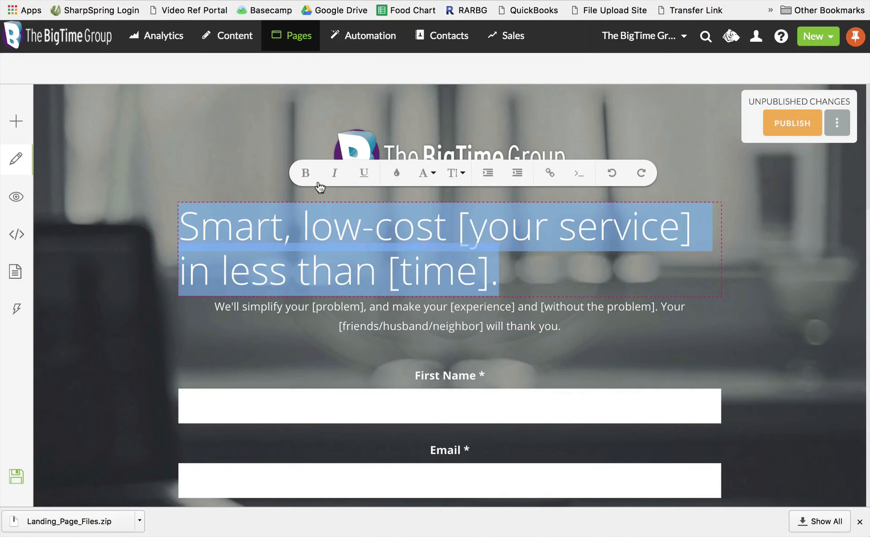
pyautogui.click(211, 175)
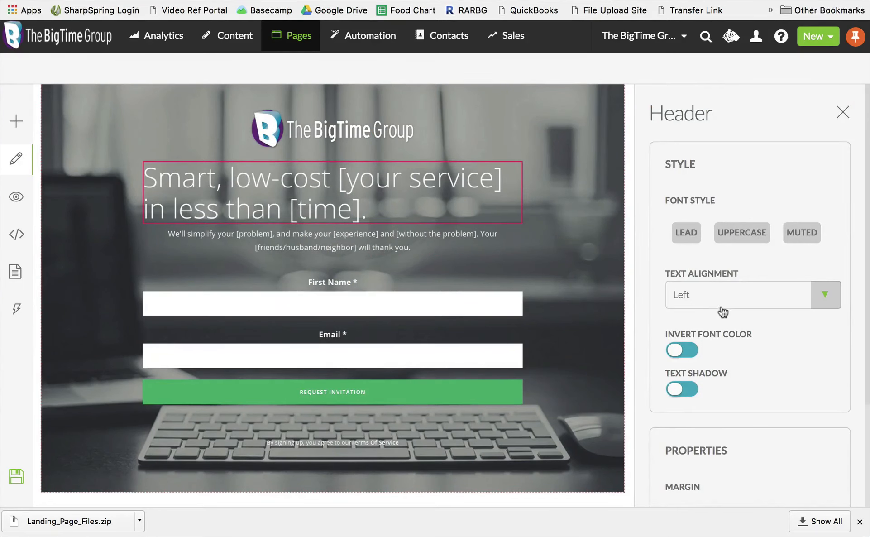
pyautogui.doubleClick(381, 197)
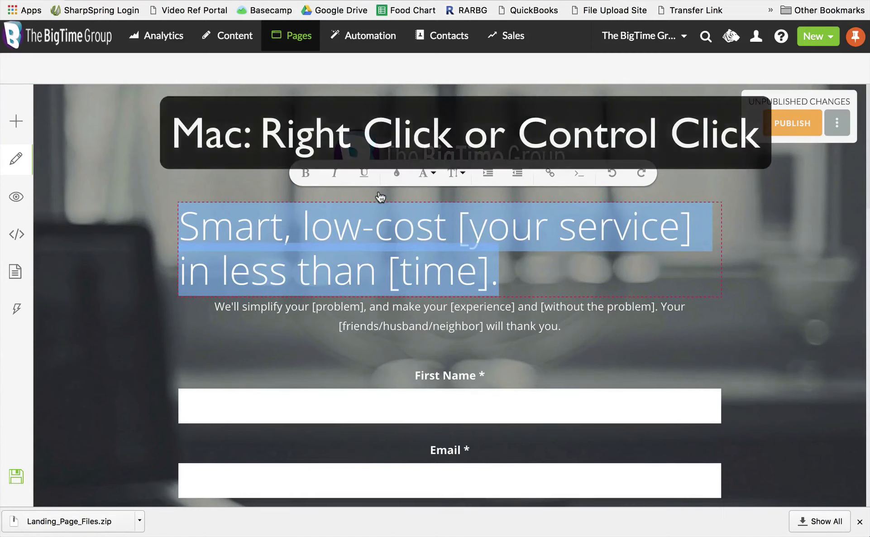
pyautogui.rightClick(372, 228)
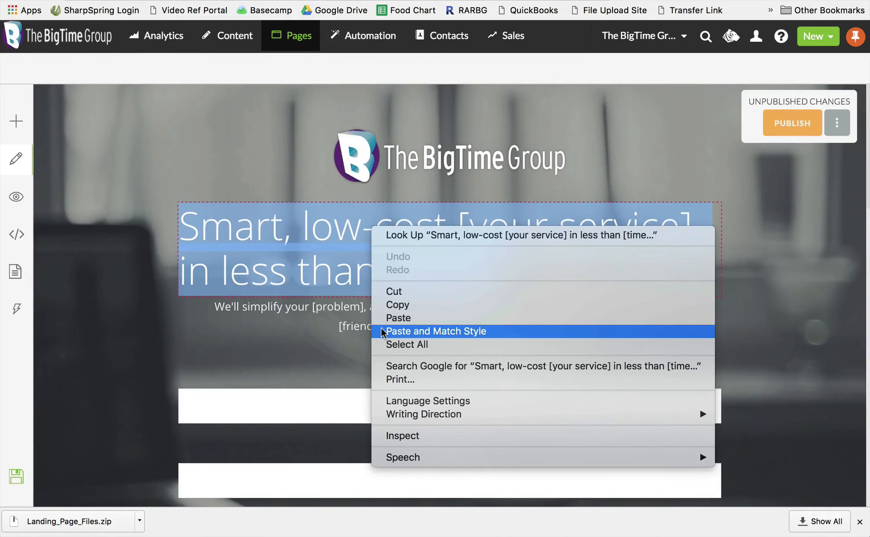
pyautogui.click(399, 331)
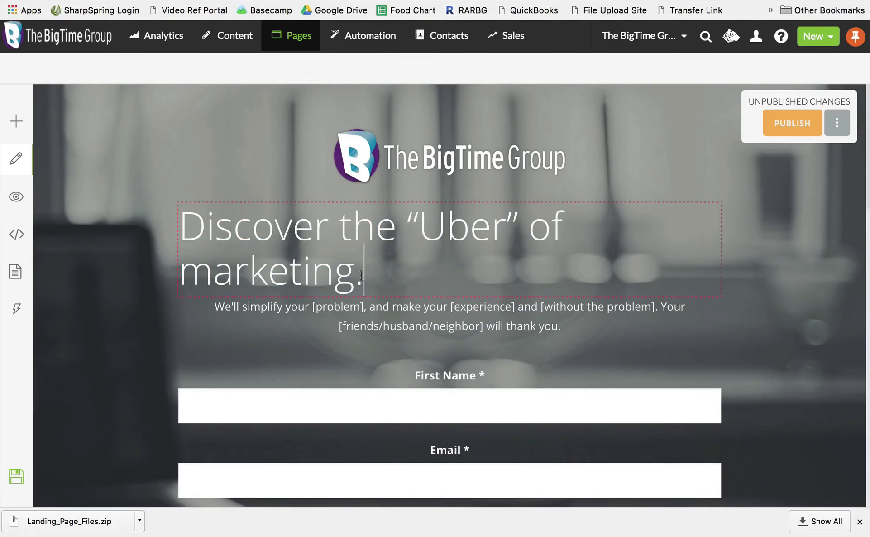
# Try bold, italic and underline formatting on the whole headline, removing each one again
pyautogui.moveTo(364, 276); pyautogui.dragTo(176, 224)
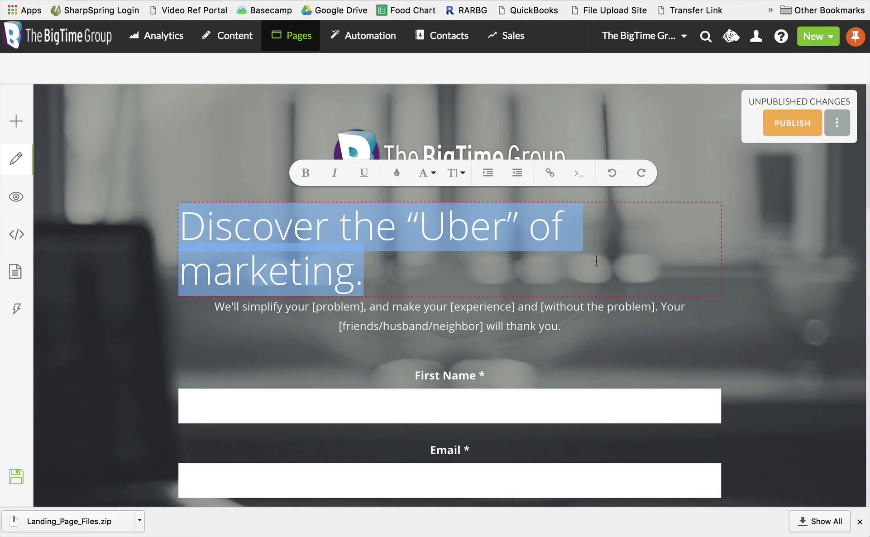
pyautogui.click(306, 177)
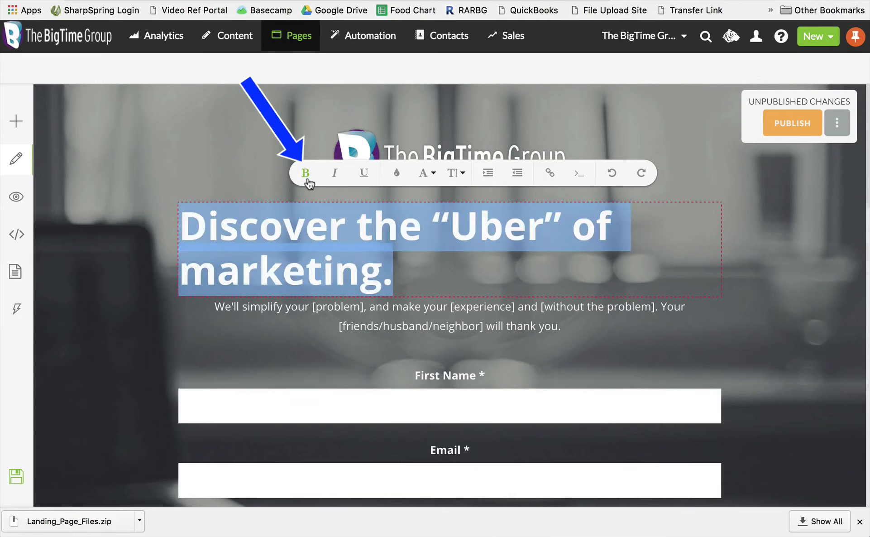
pyautogui.click(307, 177)
pyautogui.click(334, 173)
pyautogui.click(334, 173)
pyautogui.click(362, 176)
pyautogui.click(362, 176)
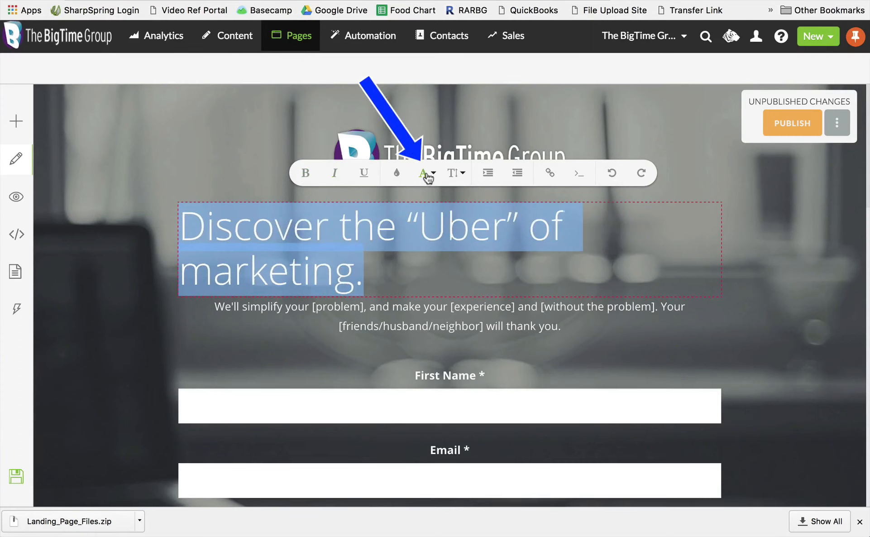
# Try indenting the headline and outdenting it again, and open its link settings without inserting a link
pyautogui.click(488, 177)
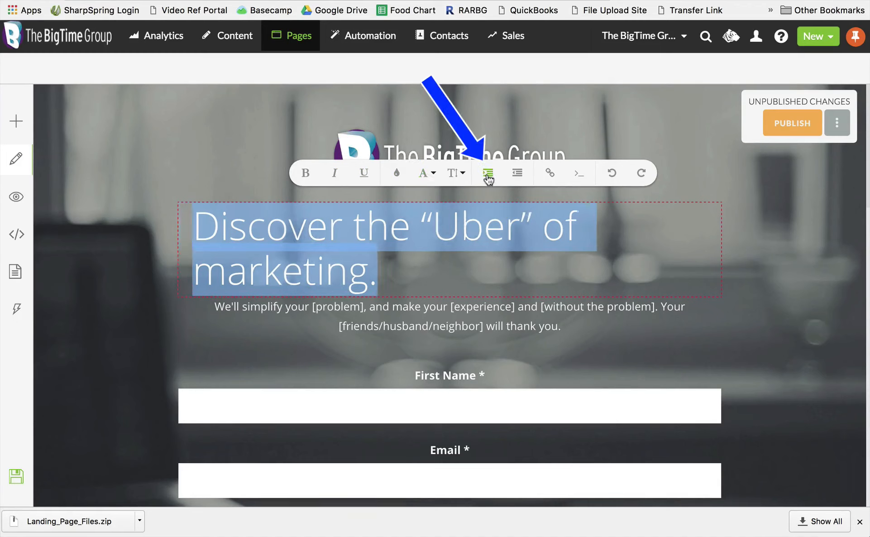
pyautogui.click(517, 177)
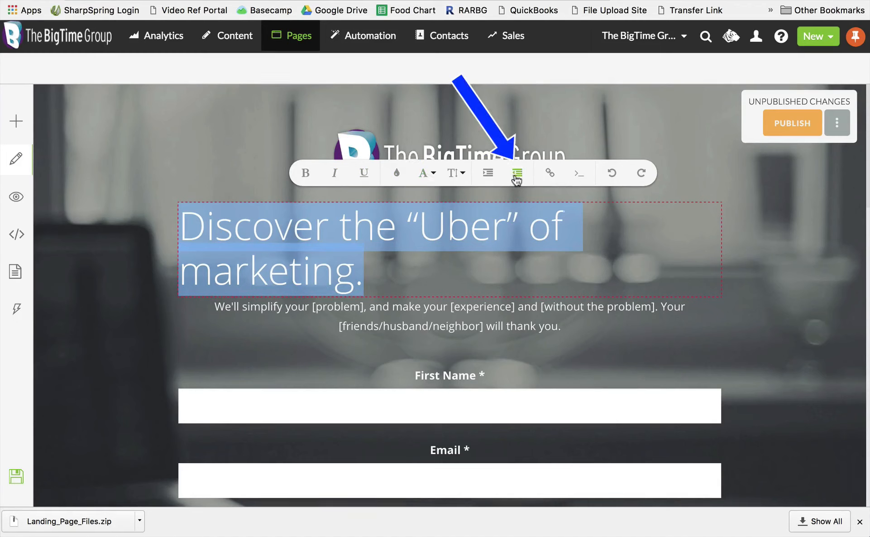
pyautogui.click(550, 177)
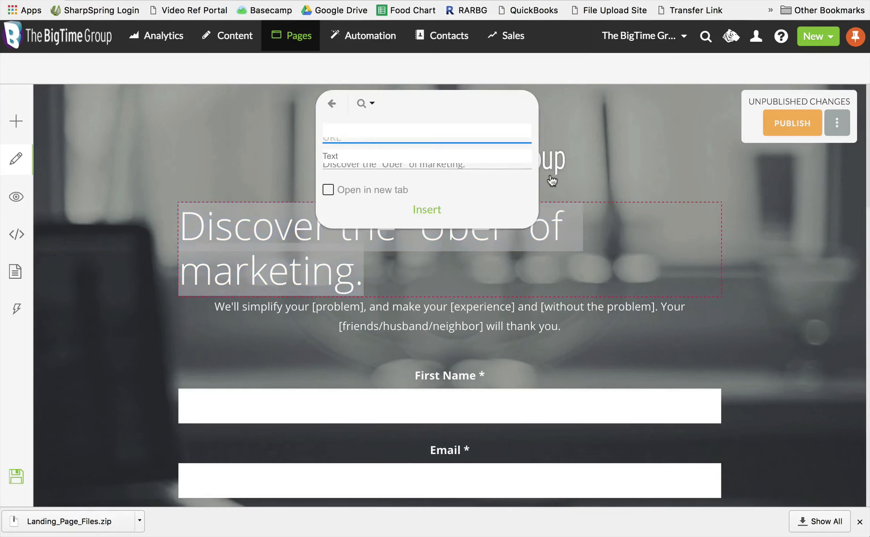
pyautogui.click(332, 108)
pyautogui.click(468, 228)
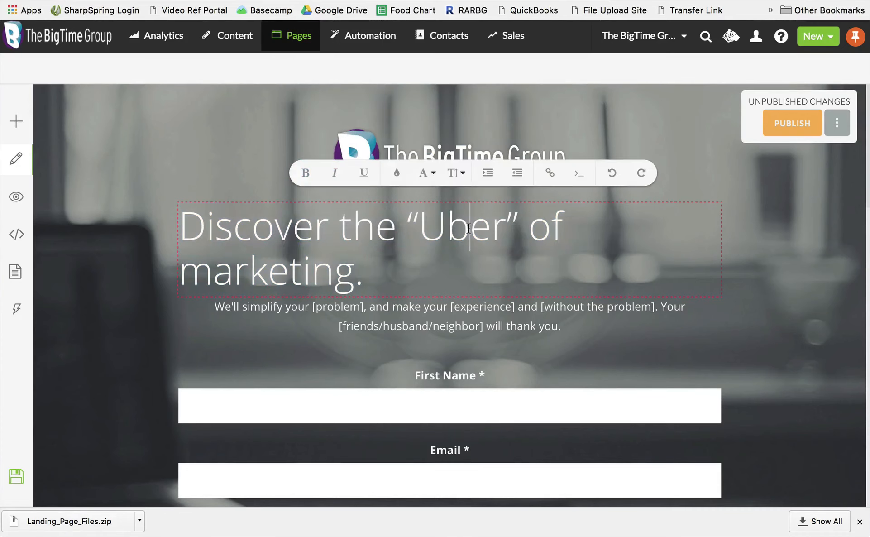
# Try bold on the full headline once more, remove it and leave the text editor
pyautogui.moveTo(364, 272); pyautogui.dragTo(190, 194)
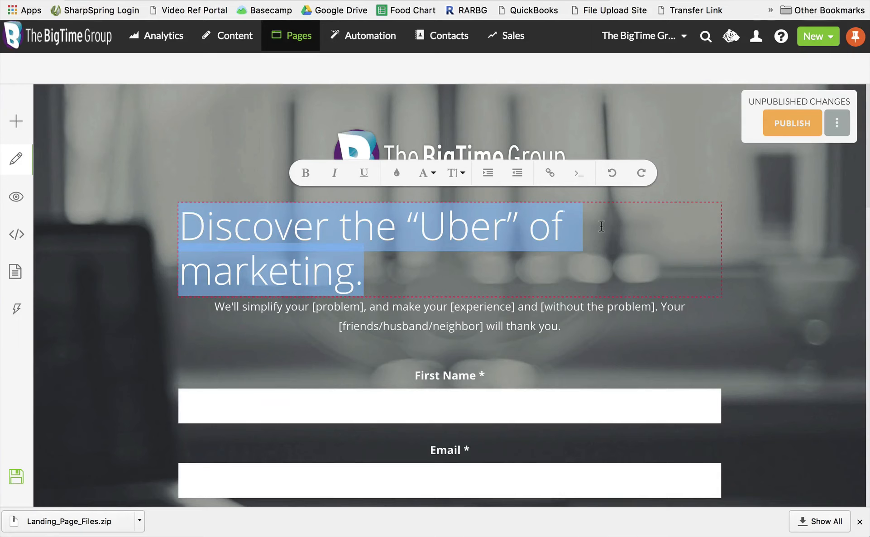
pyautogui.click(306, 174)
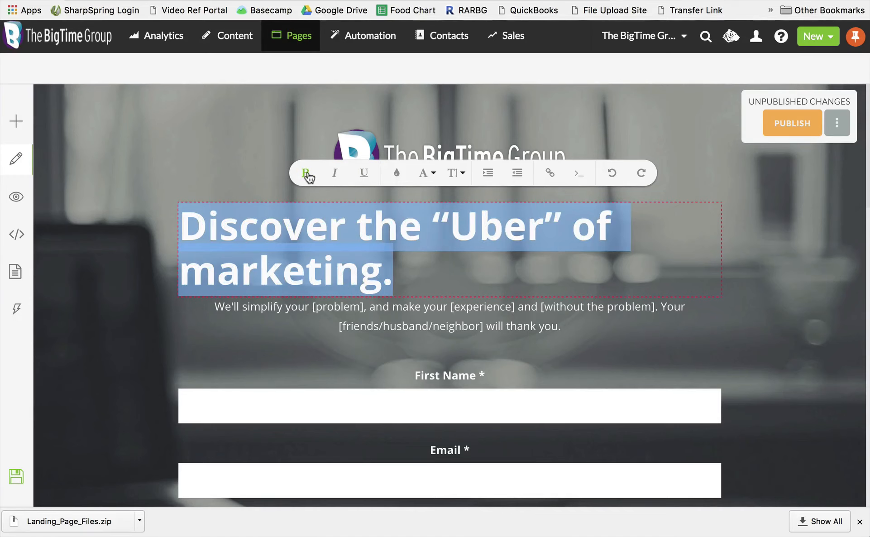
pyautogui.click(307, 175)
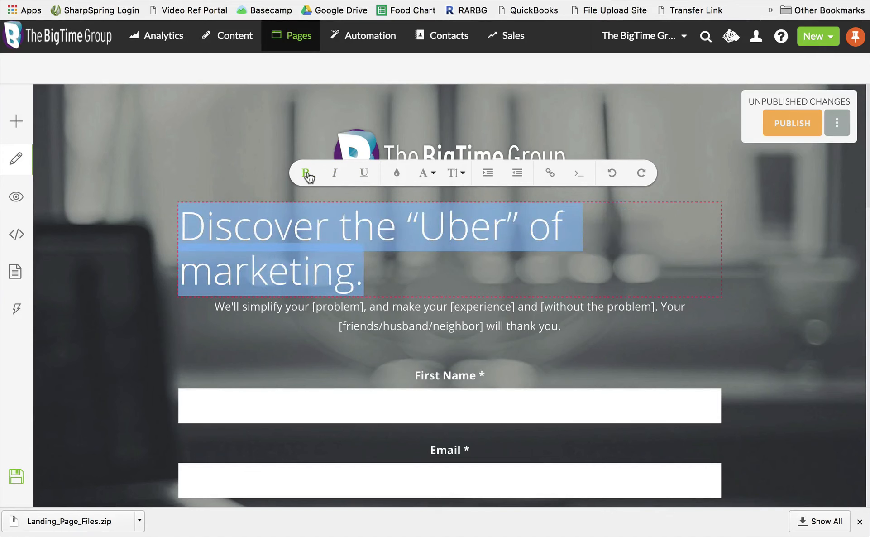
pyautogui.click(138, 155)
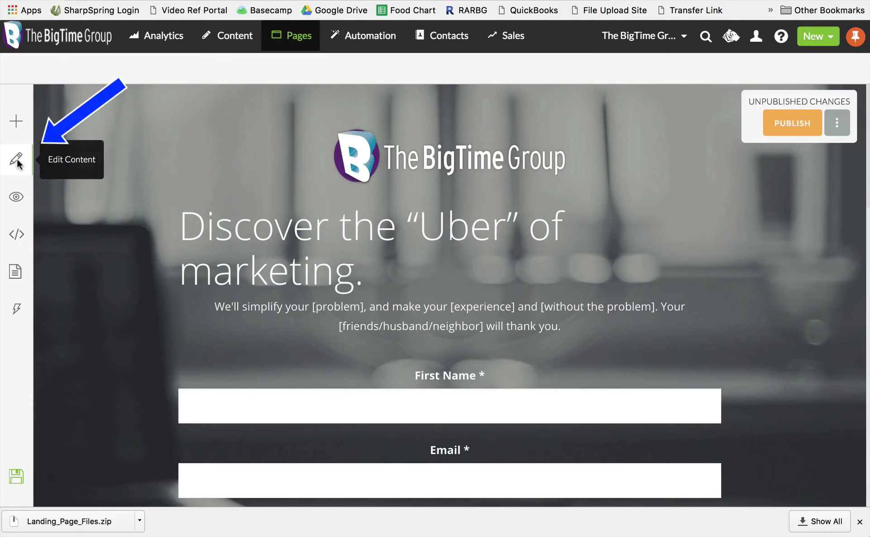
# Set the headline's text alignment to Center
pyautogui.click(290, 248)
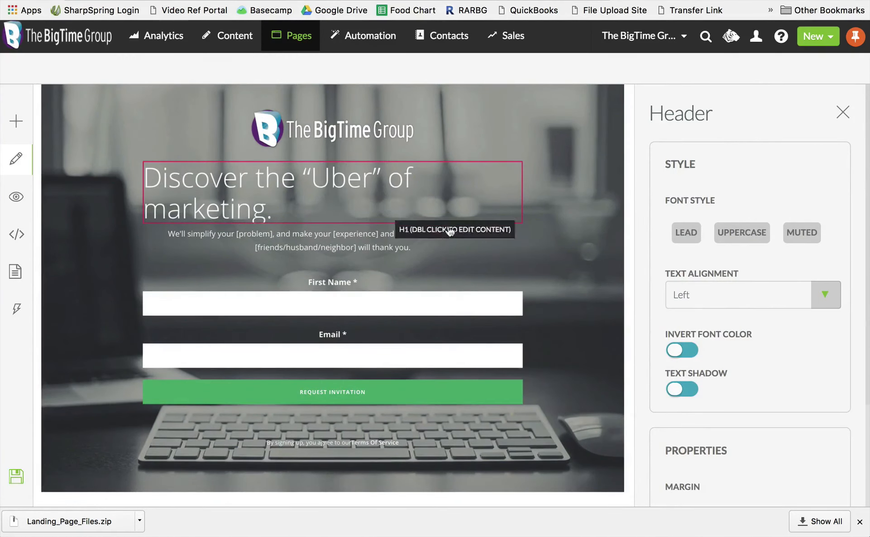
pyautogui.click(784, 297)
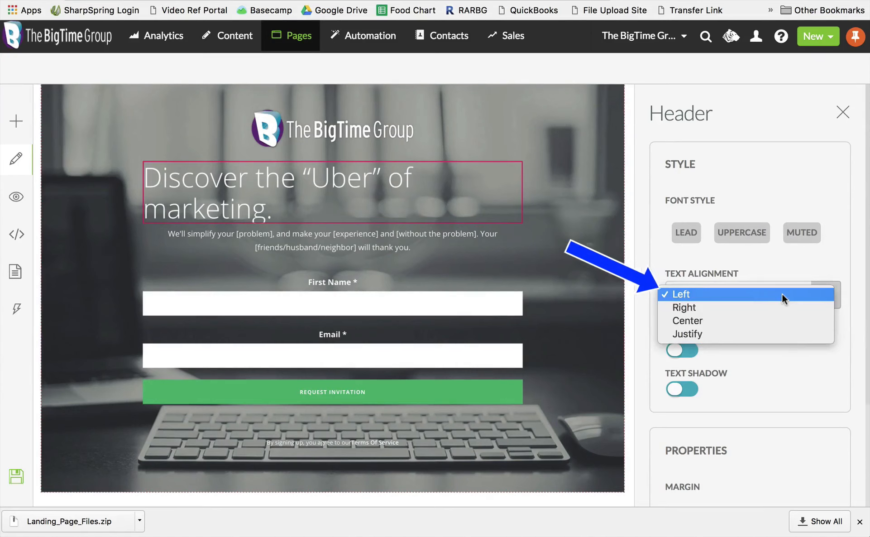
pyautogui.click(780, 318)
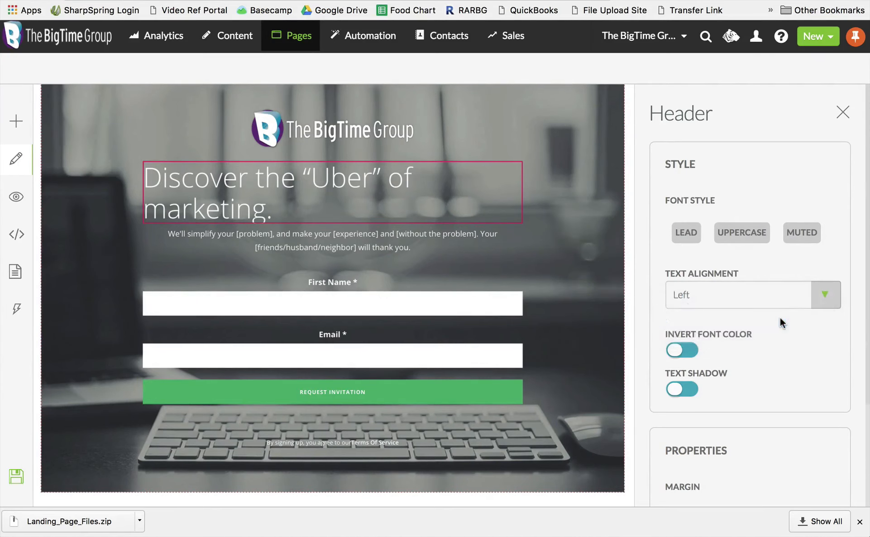
pyautogui.click(542, 245)
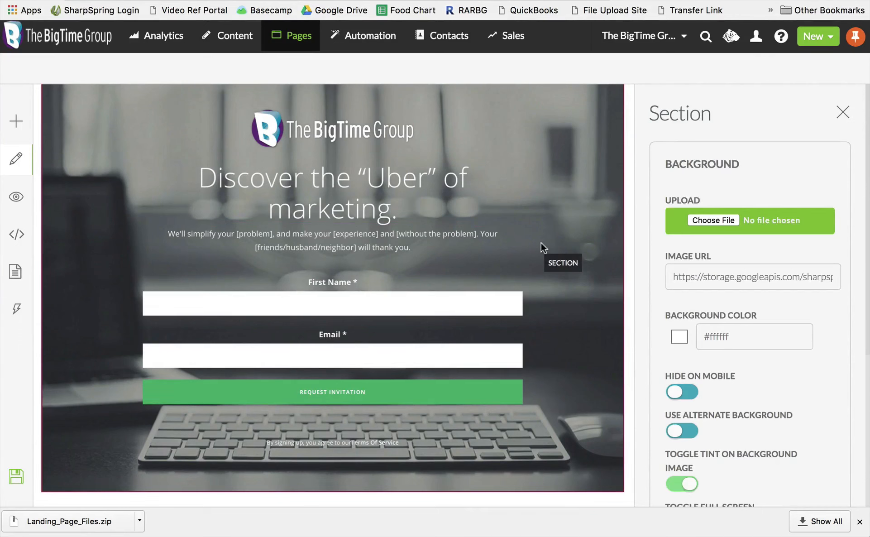
# Switch to the Word document and copy the line "This DYI solution puts an entire ad agency on your desktop!"
pyautogui.press('super+Tab')
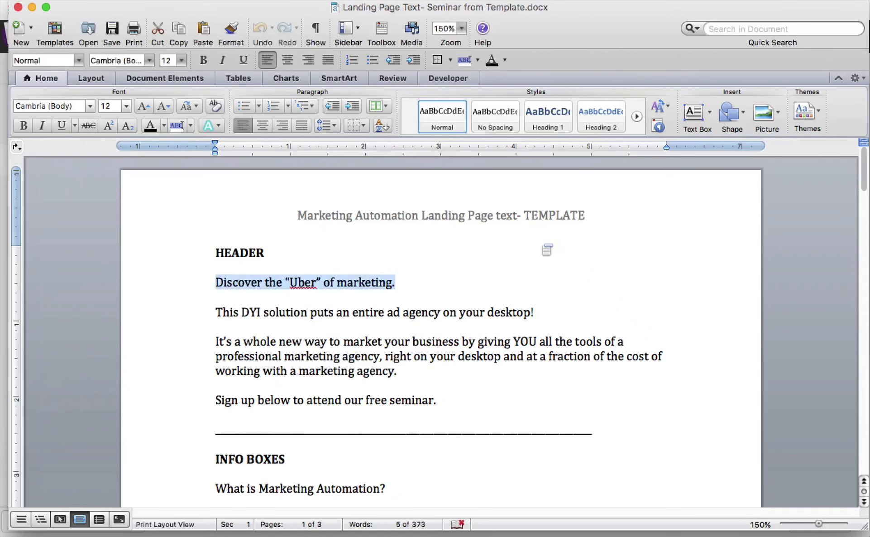
pyautogui.click(219, 313)
pyautogui.moveTo(219, 313); pyautogui.dragTo(535, 313)
pyautogui.press('super+c')
# Back on the landing page, replace the placeholder subheading below the headline with the copied line, matching the existing style
pyautogui.press('super+Tab')
pyautogui.click(300, 244)
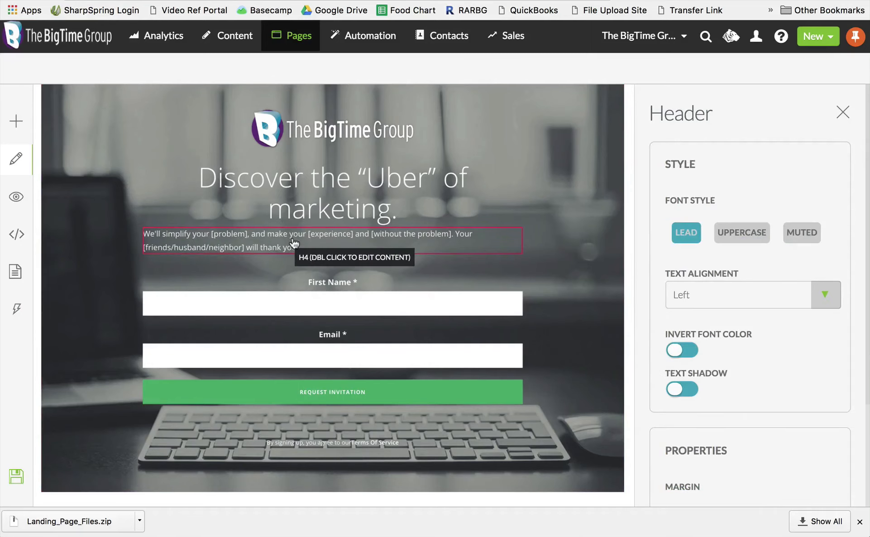
pyautogui.doubleClick(300, 244)
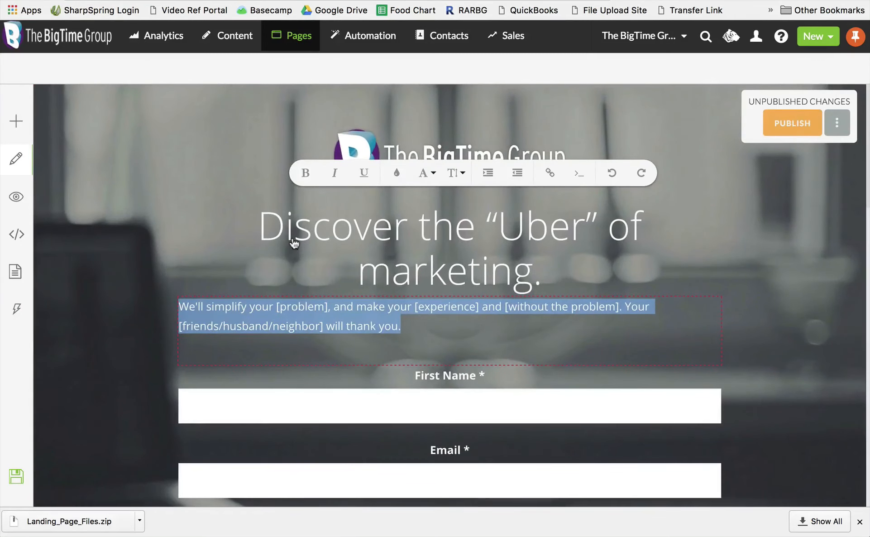
pyautogui.rightClick(301, 322)
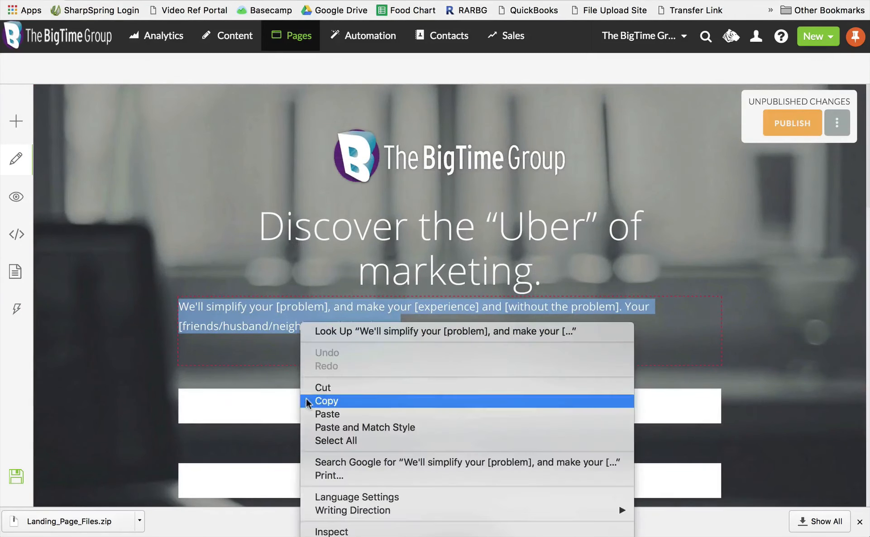
pyautogui.click(311, 424)
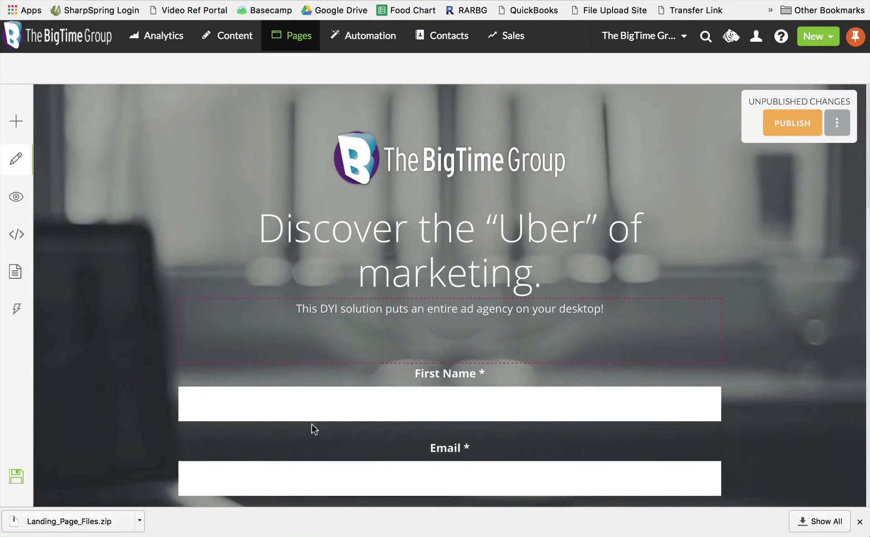
pyautogui.click(311, 423)
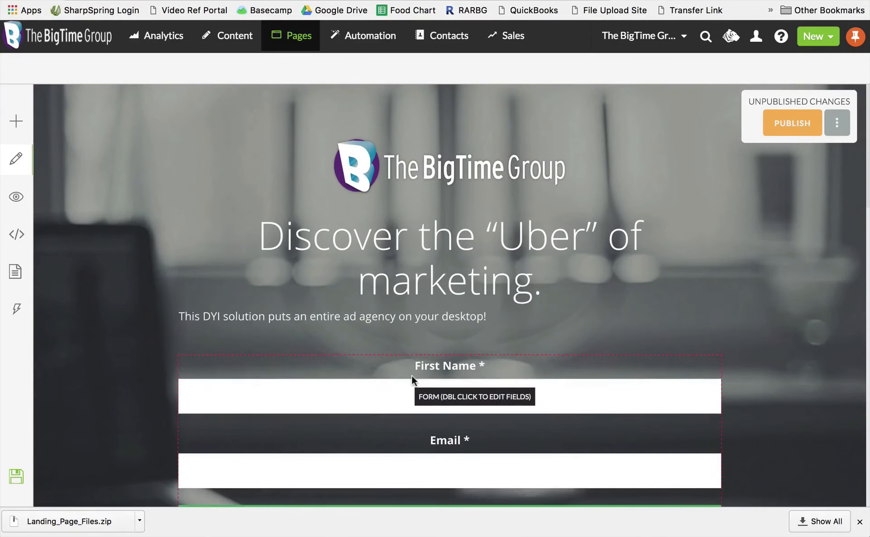
# Set the subheading's text alignment to Center and close its settings
pyautogui.click(397, 315)
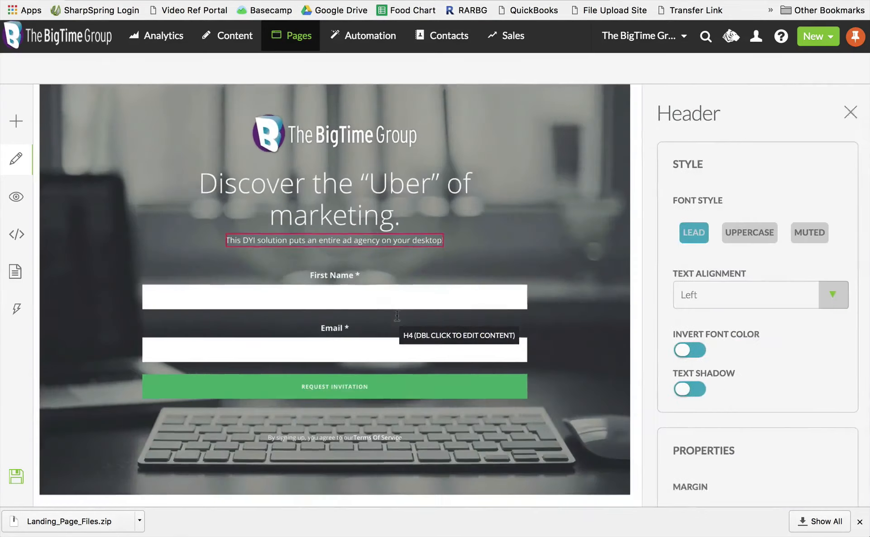
pyautogui.click(734, 295)
pyautogui.click(746, 320)
pyautogui.click(850, 112)
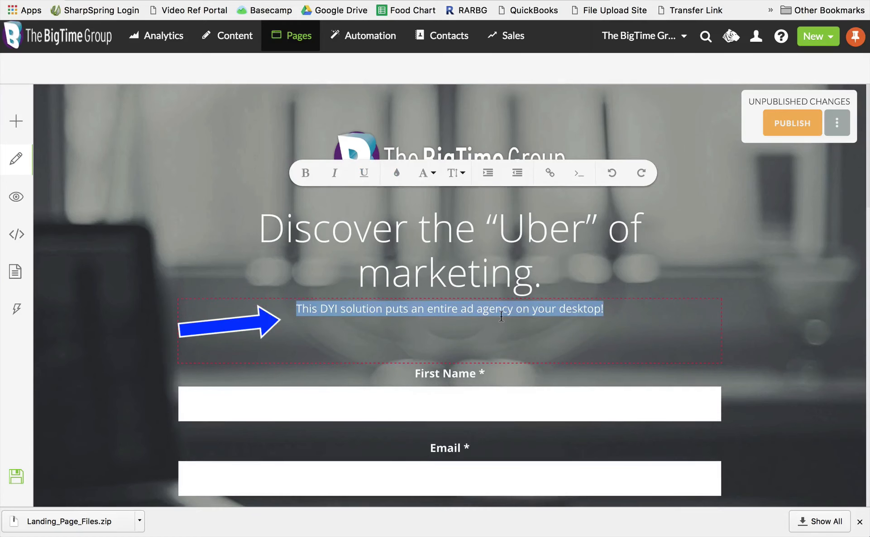
# Set the subheading's font size to 18 and start a new line after "desktop!"
pyautogui.click(459, 174)
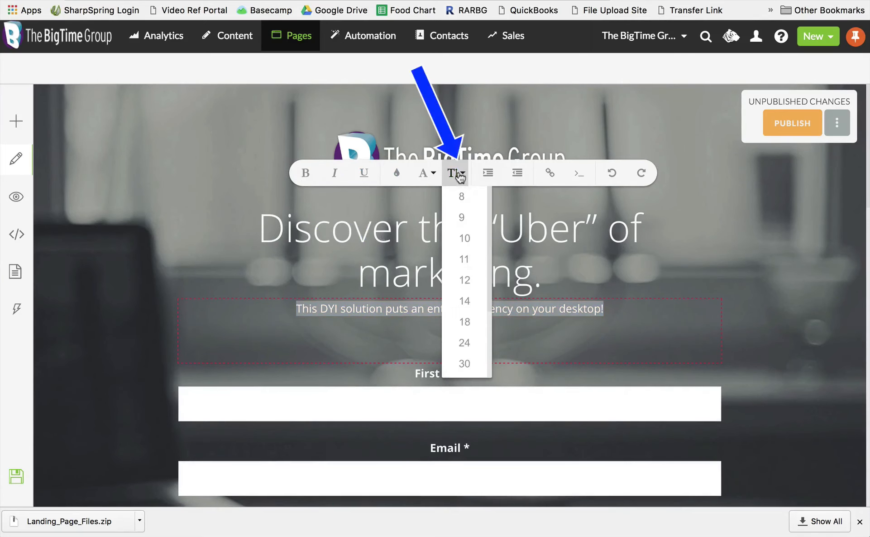
pyautogui.click(463, 322)
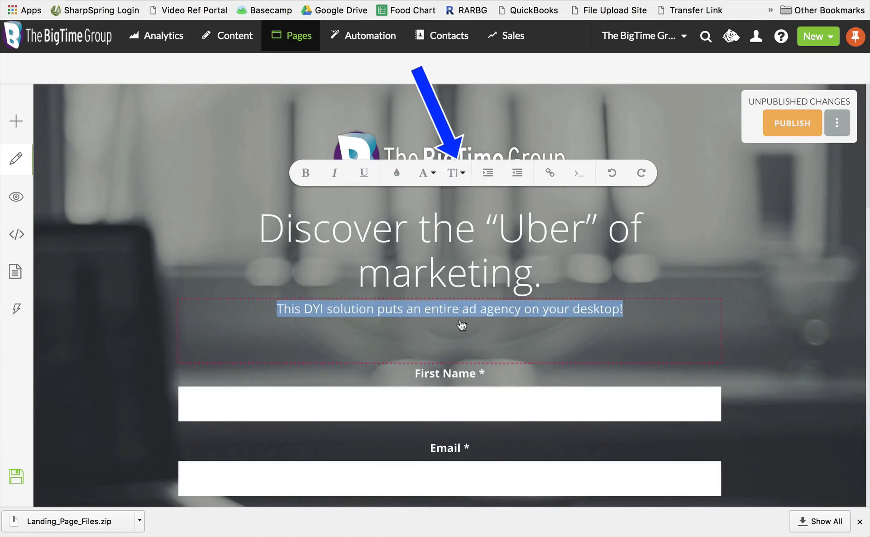
pyautogui.click(641, 313)
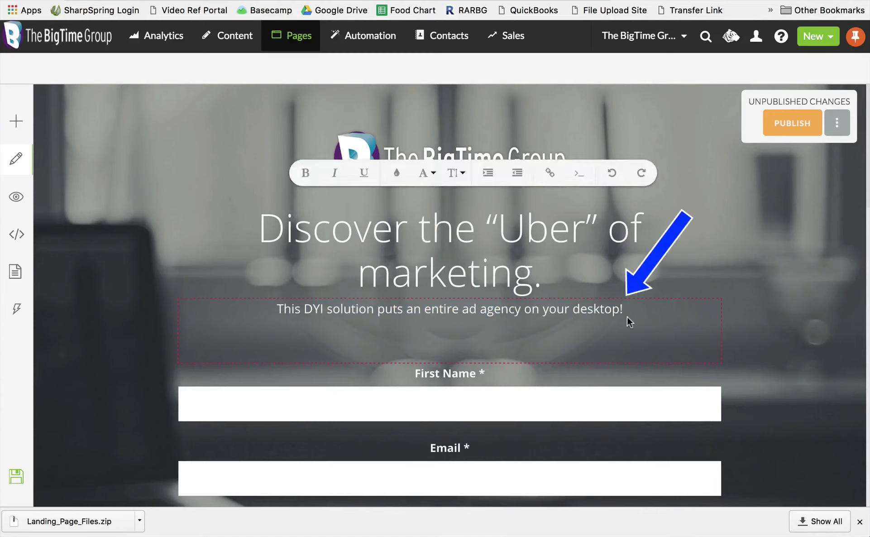
pyautogui.press('Return')
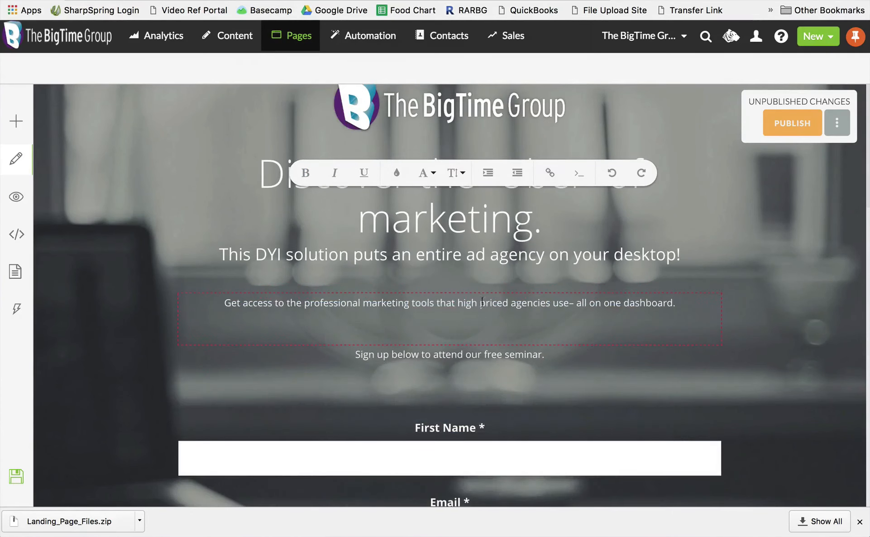
# Reduce the font size of the headline "Discover the “Uber” of marketing." so that it fits on one line
pyautogui.click(493, 223)
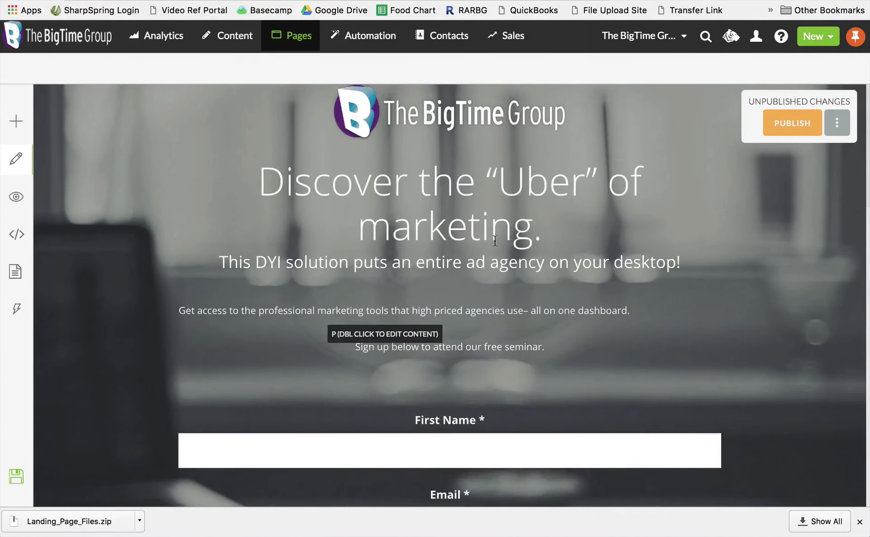
pyautogui.doubleClick(492, 224)
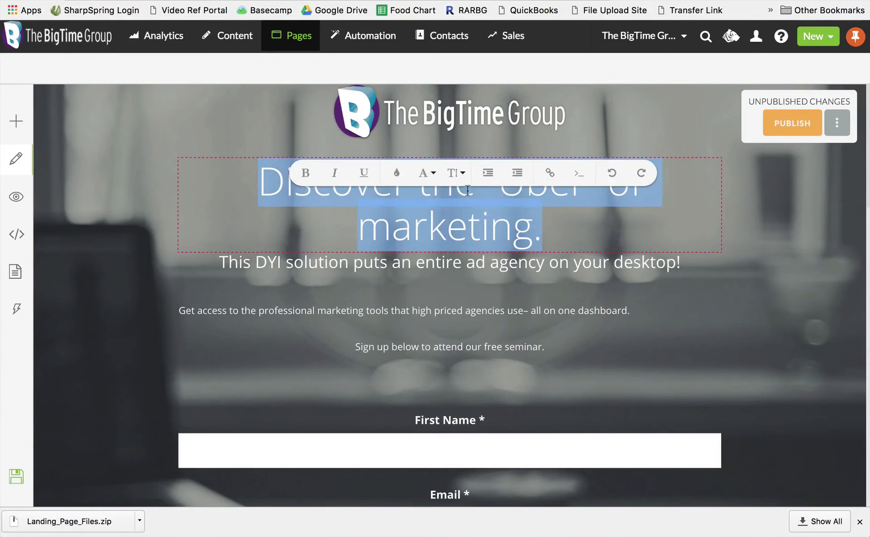
pyautogui.click(459, 175)
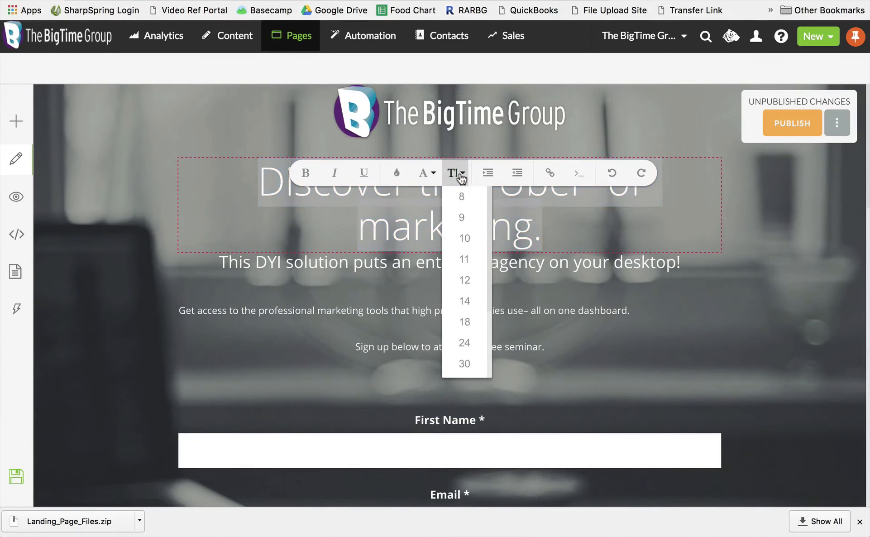
pyautogui.click(464, 322)
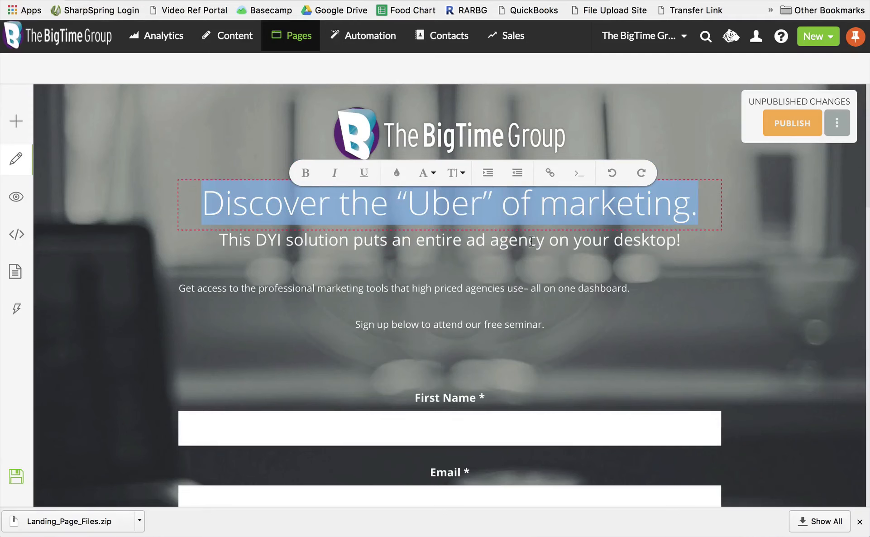
pyautogui.click(531, 241)
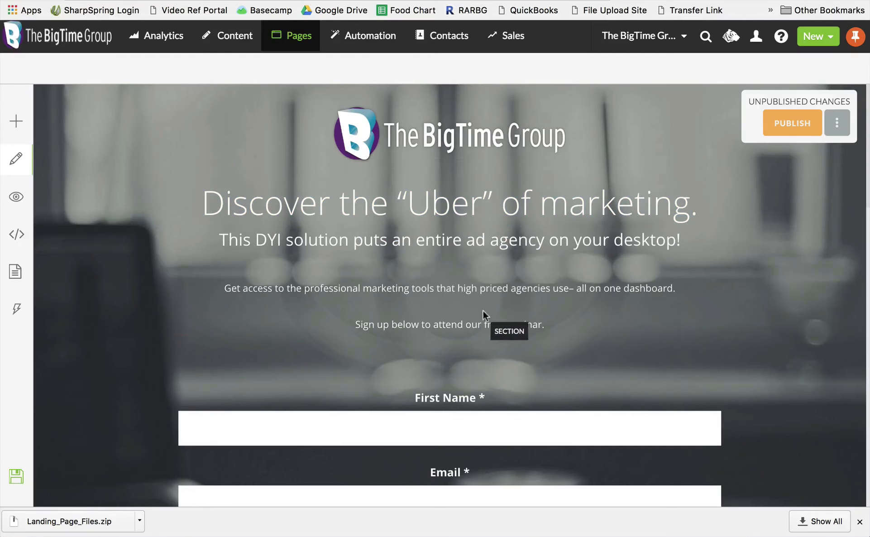
# Make the line "Sign up below to attend our free seminar." bold and delete the empty paragraph element beneath it
pyautogui.doubleClick(485, 324)
pyautogui.click(137, 255)
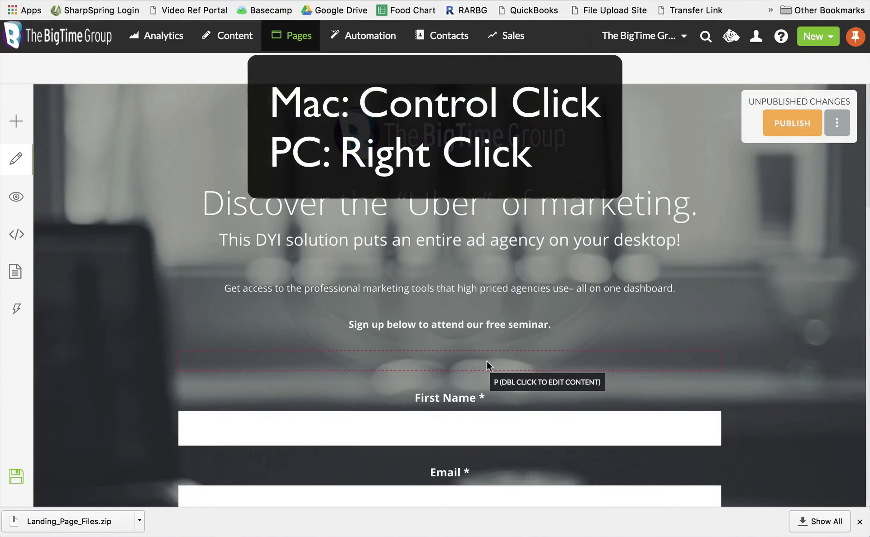
pyautogui.rightClick(486, 360)
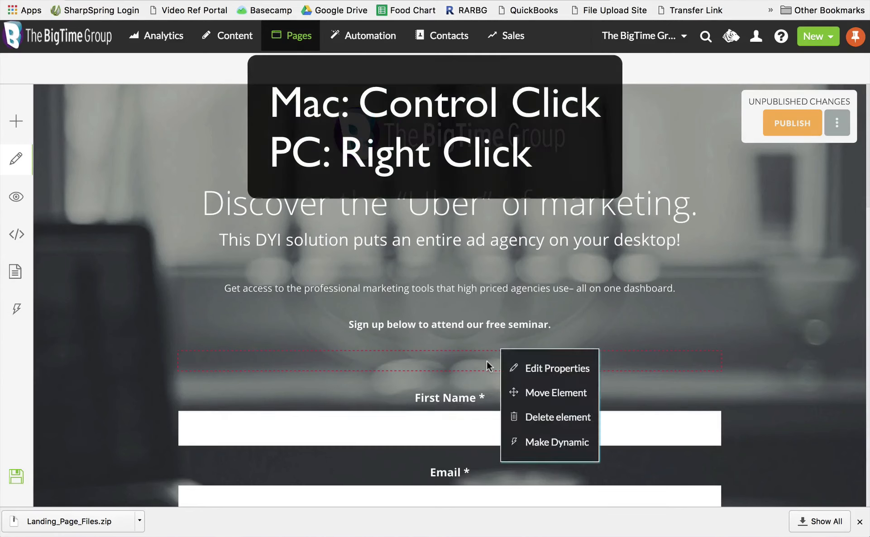
pyautogui.click(547, 417)
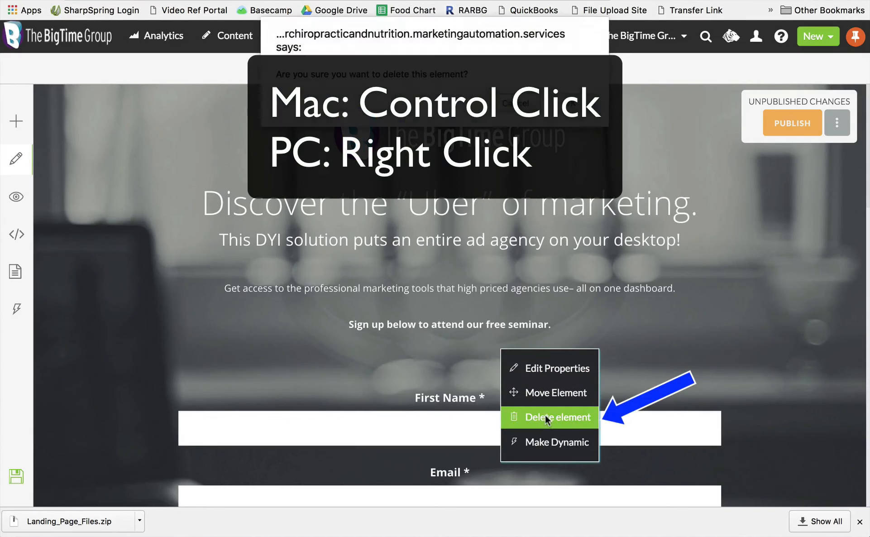
pyautogui.click(571, 104)
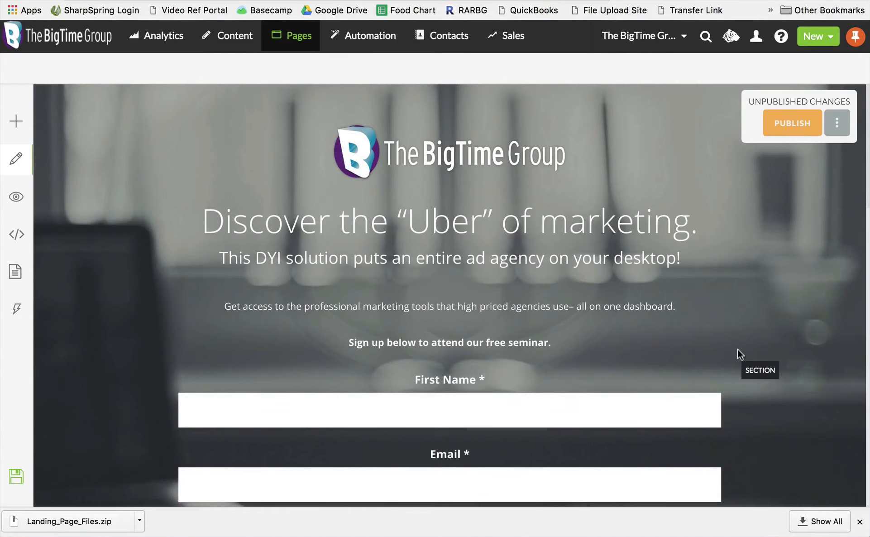
# Switch to the Word document and copy the first info box heading, "What is Marketing Automation?"
pyautogui.scroll(-3, 737, 354)
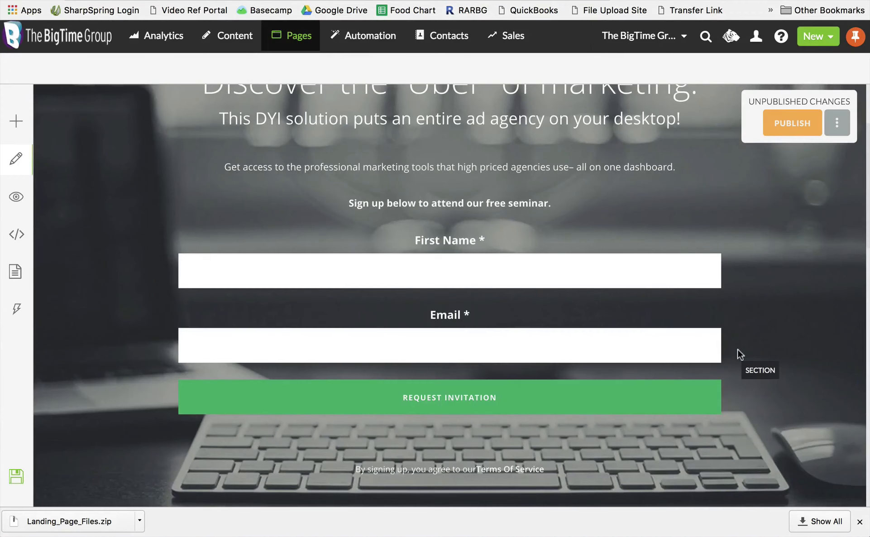
pyautogui.scroll(-9, 737, 351)
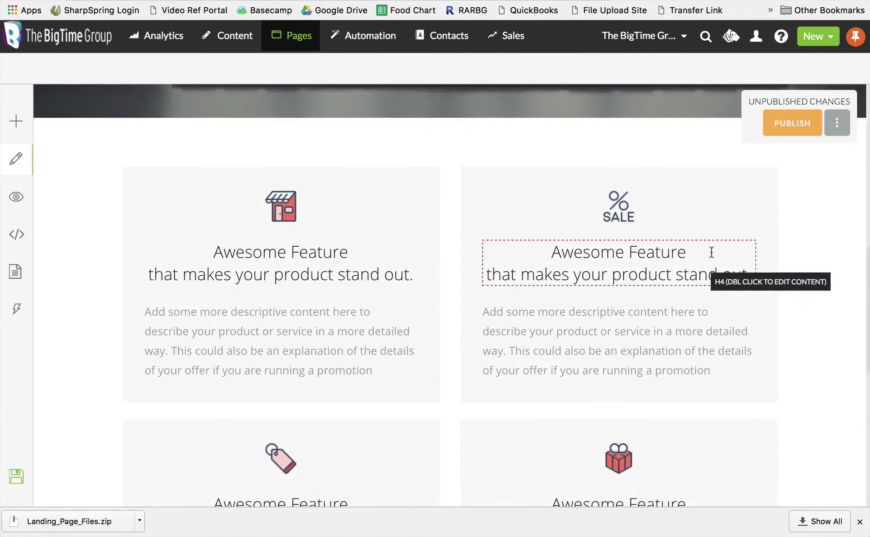
pyautogui.scroll(-5, 819, 158)
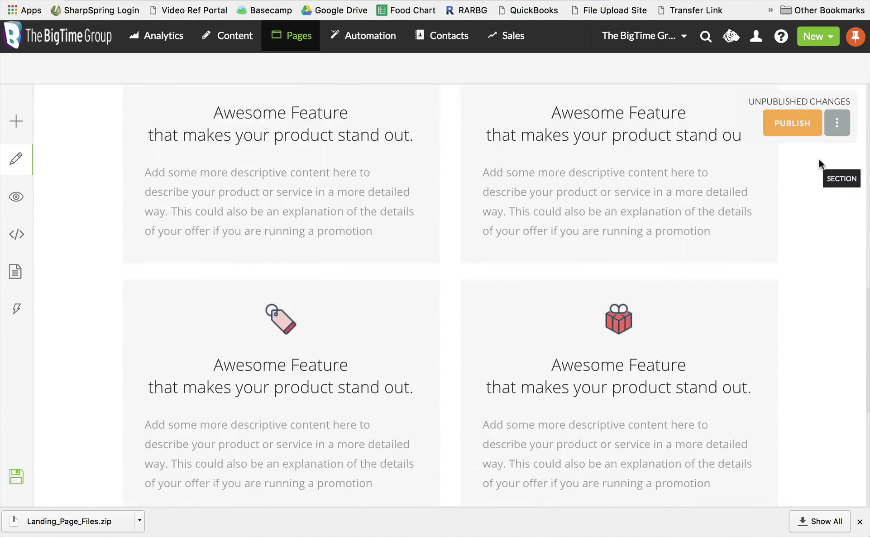
pyautogui.scroll(5, 819, 158)
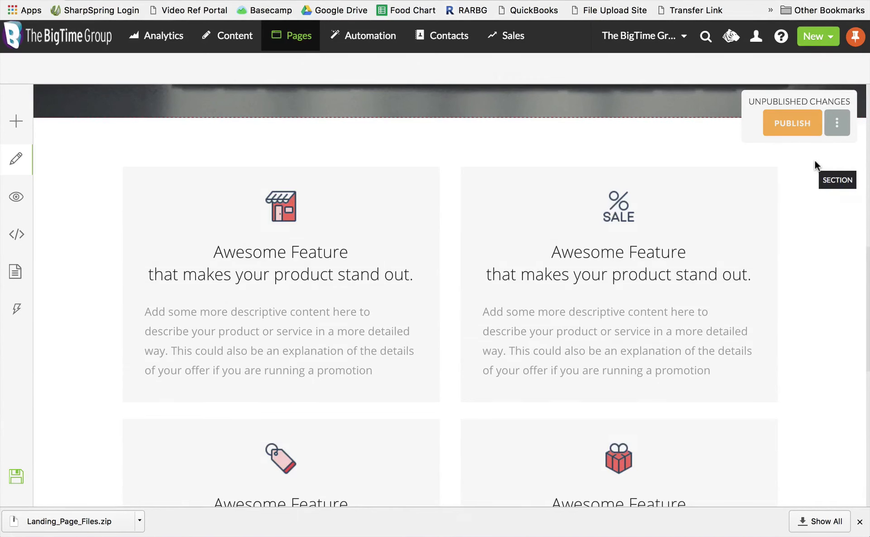
pyautogui.press('super+Tab')
pyautogui.scroll(-5, 450, 313)
pyautogui.click(281, 293)
pyautogui.moveTo(216, 286); pyautogui.dragTo(384, 284)
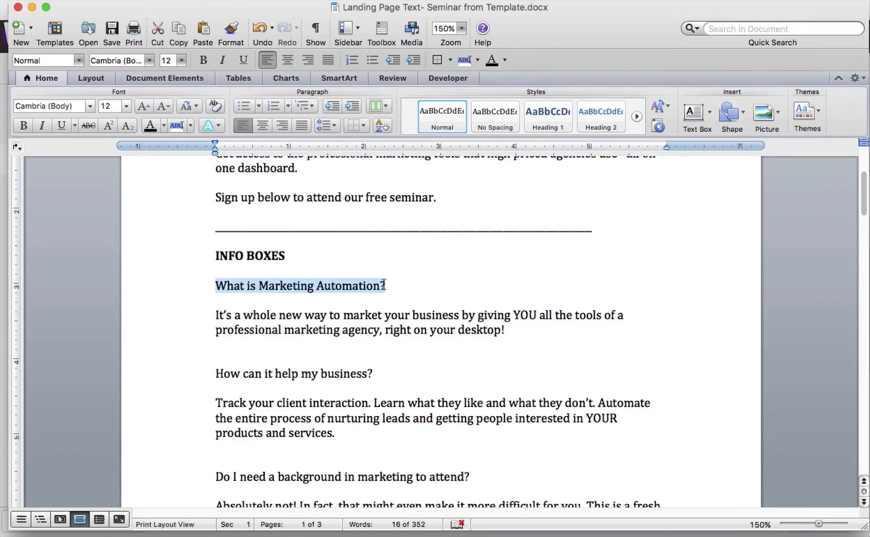
pyautogui.press('super+c')
# Back on the landing page, replace the "Awesome Feature" heading in the store-icon box with the copied heading
pyautogui.press('super+Tab')
pyautogui.doubleClick(346, 277)
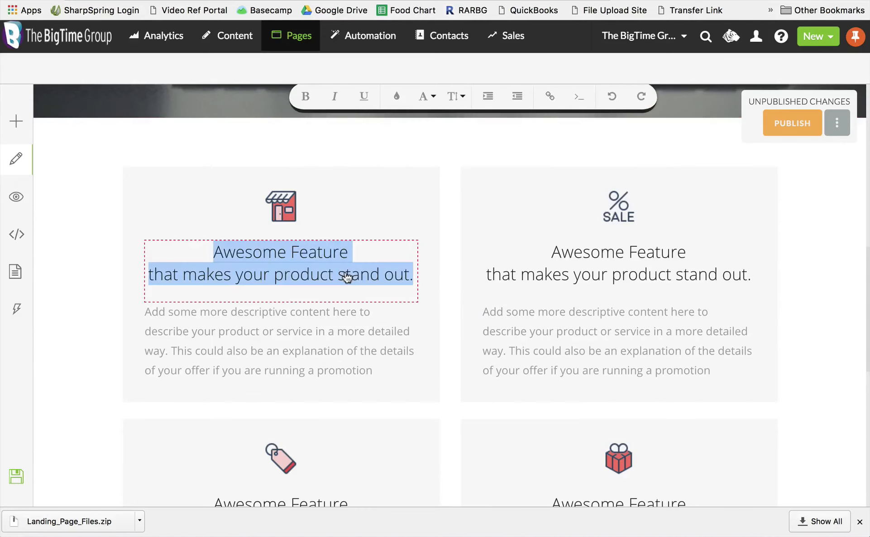
pyautogui.rightClick(346, 277)
pyautogui.click(372, 372)
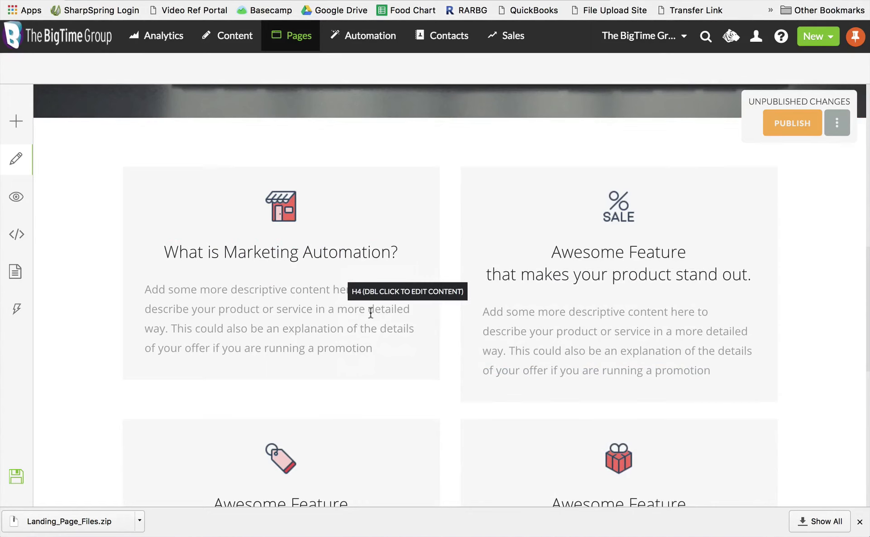
# Replace the first feature box's description with the Word document's paragraph beginning "It's a whole new way to market your business"
pyautogui.press('super+Tab')
pyautogui.moveTo(216, 311); pyautogui.dragTo(500, 330)
pyautogui.press('super+Tab')
# Replace the heading of the box with the SALE icon with "How can it help my business?" copied from the Word document
pyautogui.tripleClick(546, 274)
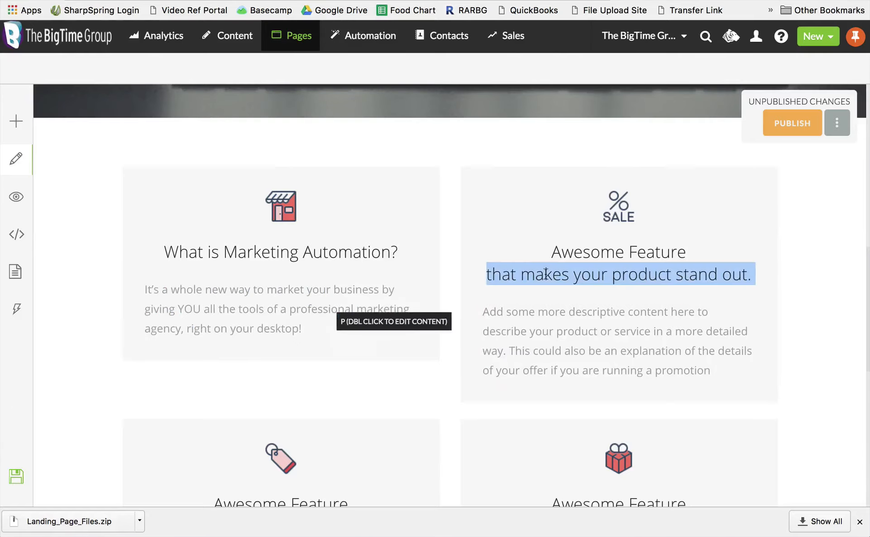
pyautogui.press('super+Tab')
pyautogui.moveTo(216, 369); pyautogui.dragTo(374, 369)
pyautogui.press('super+Tab')
pyautogui.tripleClick(573, 270)
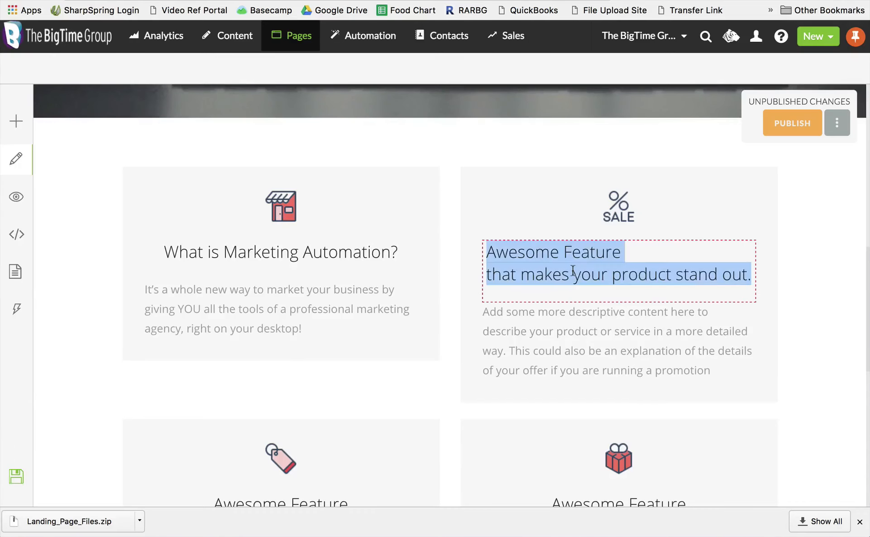
pyautogui.press('super+v')
# Replace the second feature box's description with the Word document's paragraph beginning "Track your client interaction."
pyautogui.press('super+Tab')
pyautogui.moveTo(336, 432); pyautogui.dragTo(168, 405)
pyautogui.press('super+Tab')
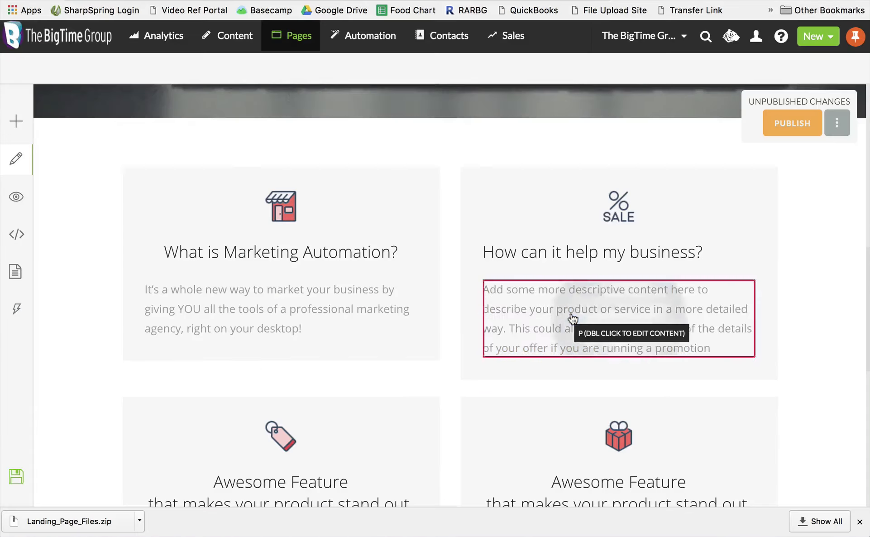
pyautogui.tripleClick(573, 318)
pyautogui.press('super+v')
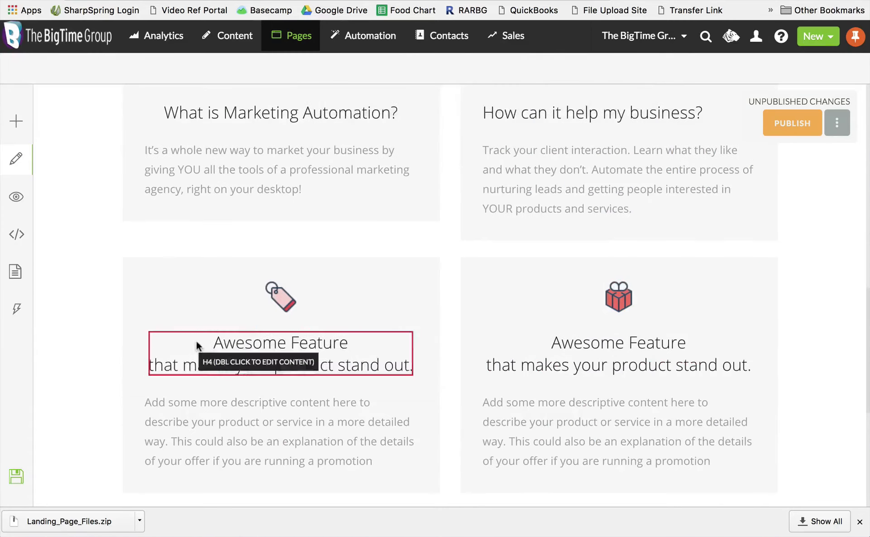
# Fill the tag-icon box with the prepared heading "Do I need a background in marketing to attend?" and the description beginning "Absolutely not!"
pyautogui.tripleClick(277, 373)
pyautogui.press('super+v')
pyautogui.click(278, 434)
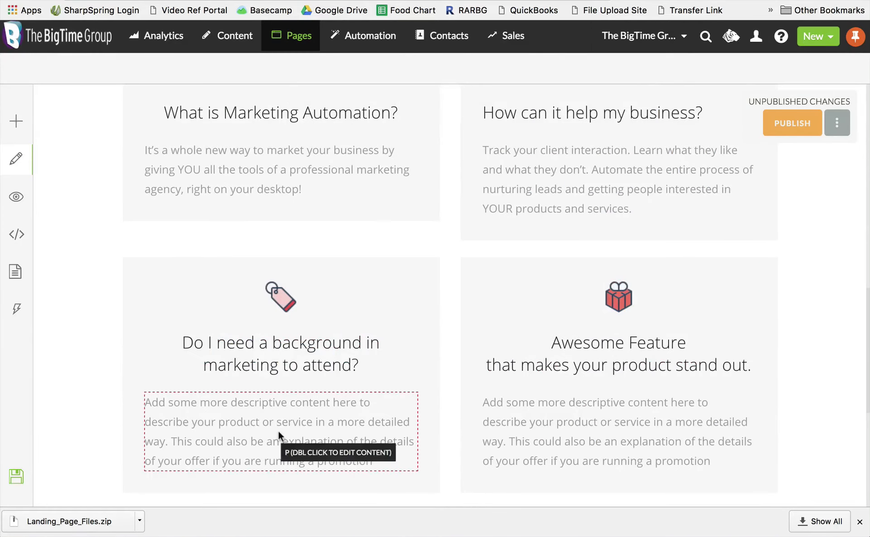
pyautogui.tripleClick(278, 435)
pyautogui.press('super+v')
# Fill the gift-icon box with the prepared heading "Are you going to try to sell me something?" and the description beginning "Hell yeah!"
pyautogui.tripleClick(569, 365)
pyautogui.press('super+v')
pyautogui.tripleClick(532, 450)
pyautogui.press('super+v')
pyautogui.scroll(2, 532, 450)
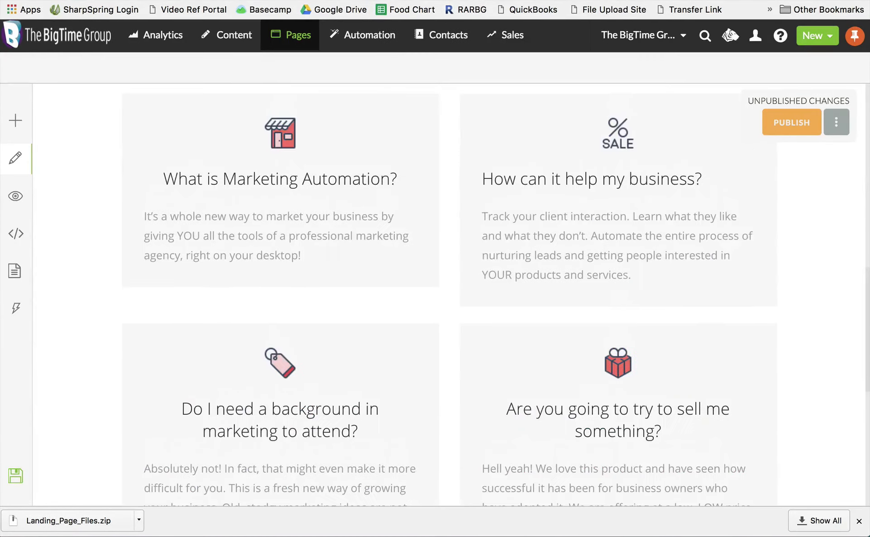
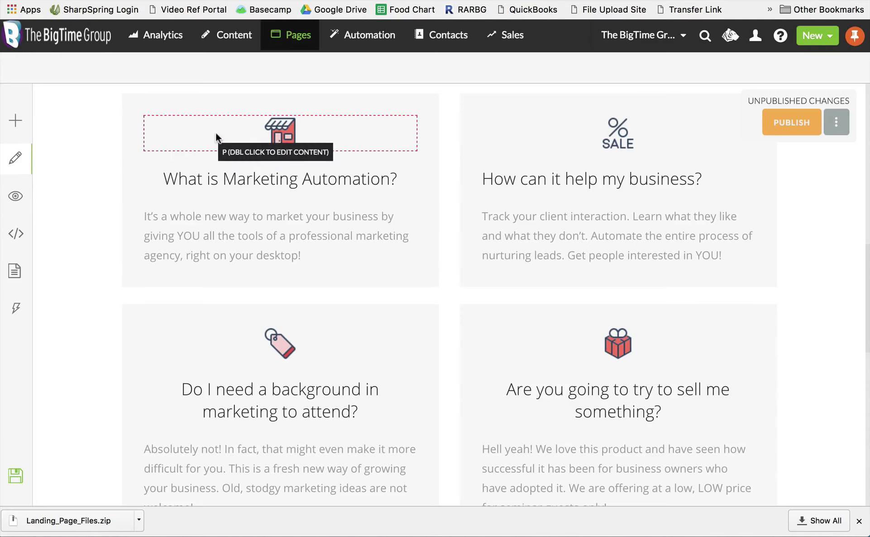
# Replace the store icon above "What is Marketing Automation?" with 1-What-is.png from the Icons folder of Landing_Page_Files
pyautogui.doubleClick(280, 139)
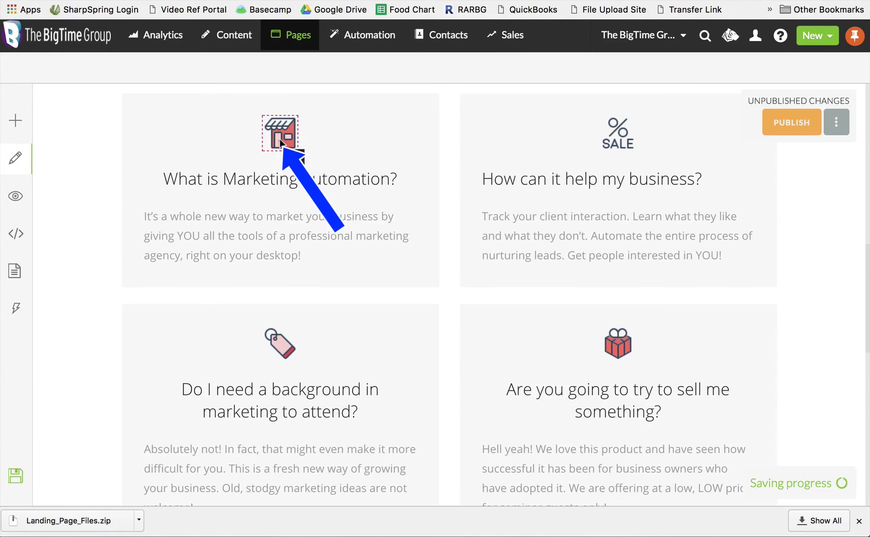
pyautogui.doubleClick(280, 140)
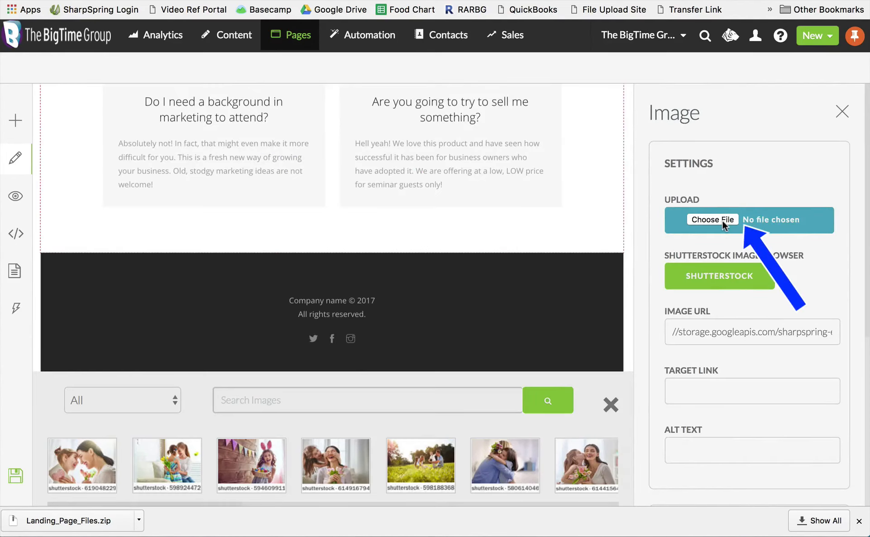
pyautogui.click(722, 220)
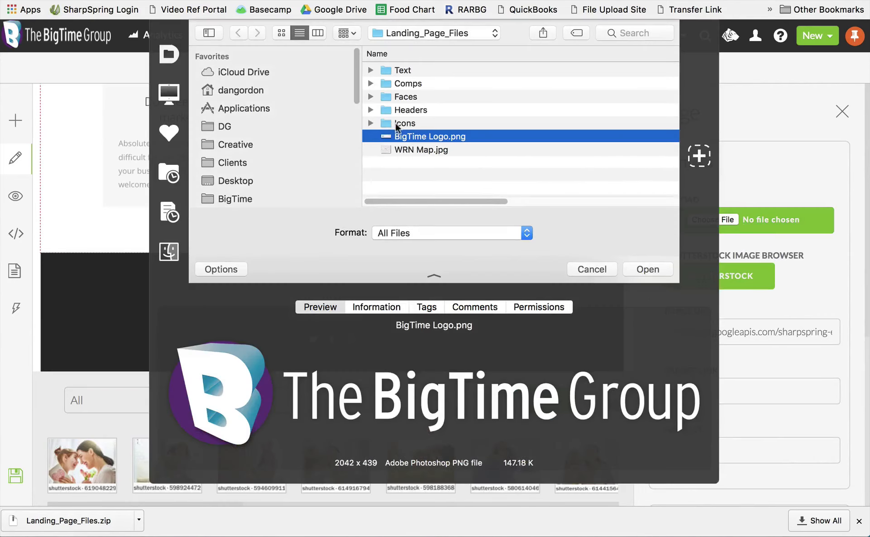
pyautogui.click(438, 58)
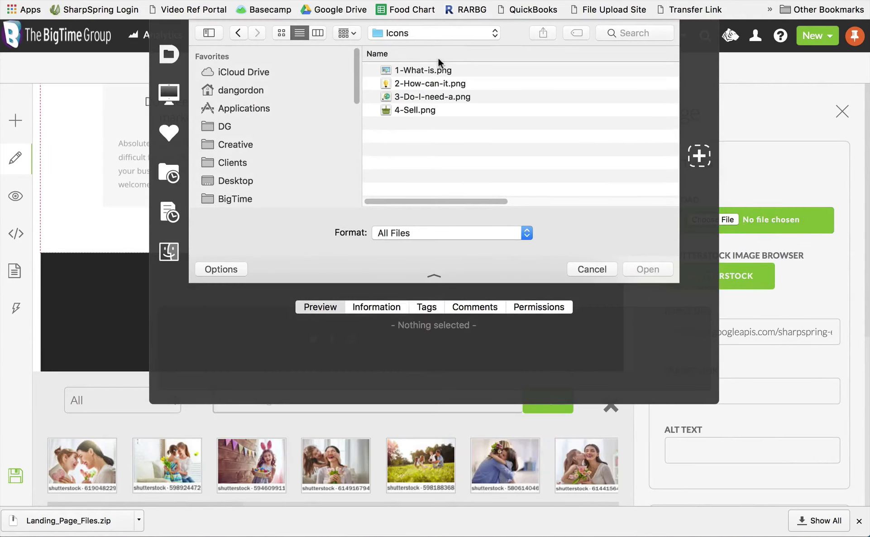
pyautogui.click(450, 75)
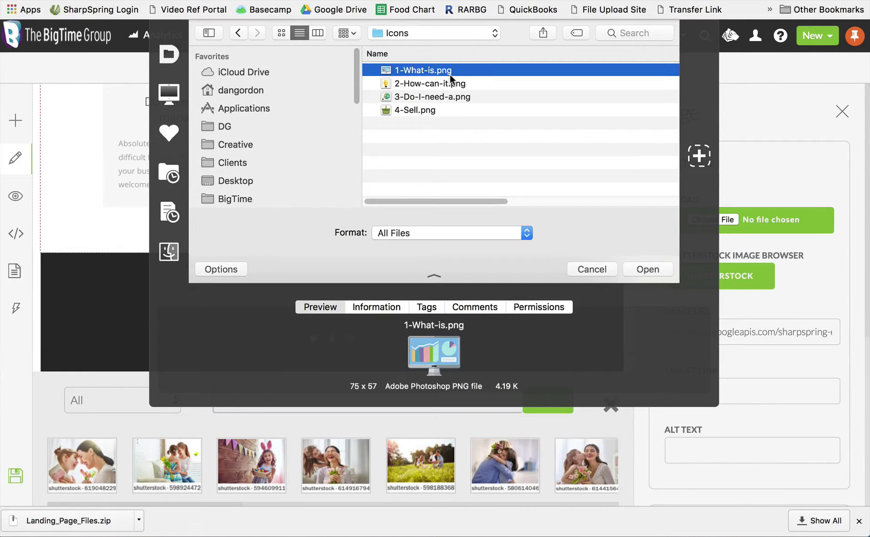
pyautogui.doubleClick(450, 74)
# Replace the SALE icon above "How can it help my business?" with 2-How-can-it.png from the Icons folder
pyautogui.click(708, 220)
pyautogui.press('Down')
pyautogui.press('Down')
pyautogui.press('Return')
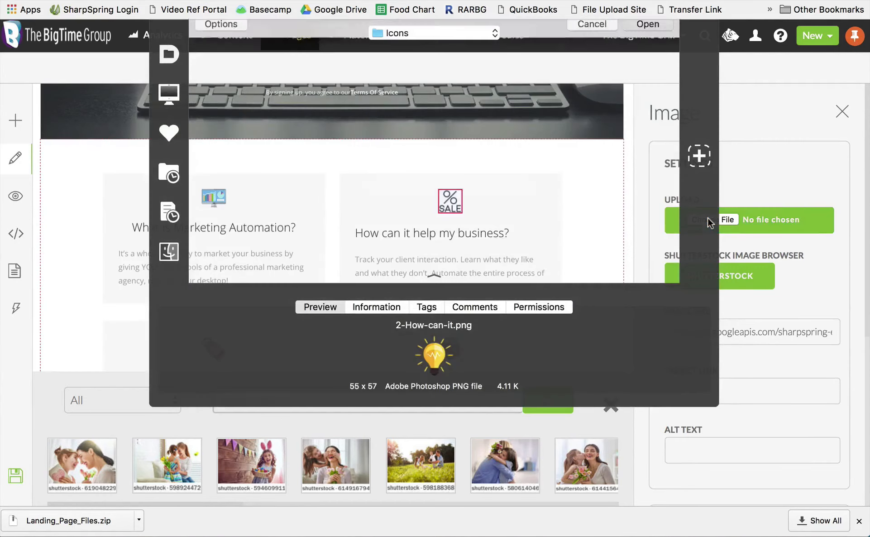
# Replace the tag icon above "Do I need a background in marketing to attend?" with 3-Do-I-need-a.png from the Icons folder
pyautogui.click(214, 348)
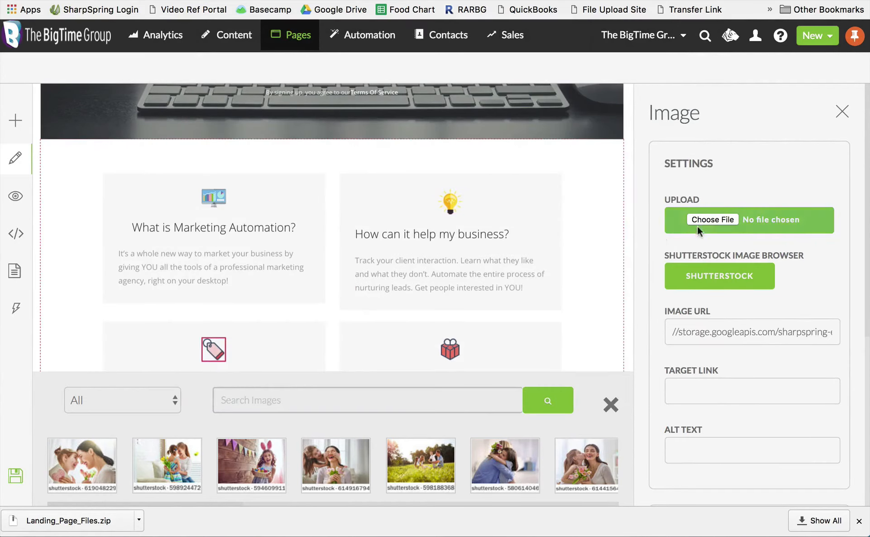
pyautogui.click(711, 219)
pyautogui.press('Down')
pyautogui.press('Return')
# Replace the gift icon above "Are you going to try to sell me something?" with 4-Sell.png and close the image settings
pyautogui.click(712, 217)
pyautogui.press('Down')
pyautogui.press('Return')
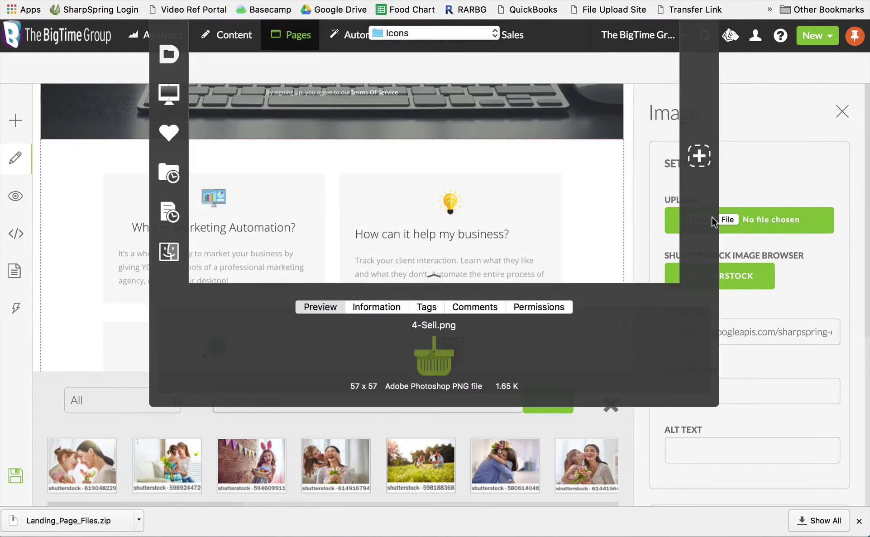
pyautogui.click(841, 112)
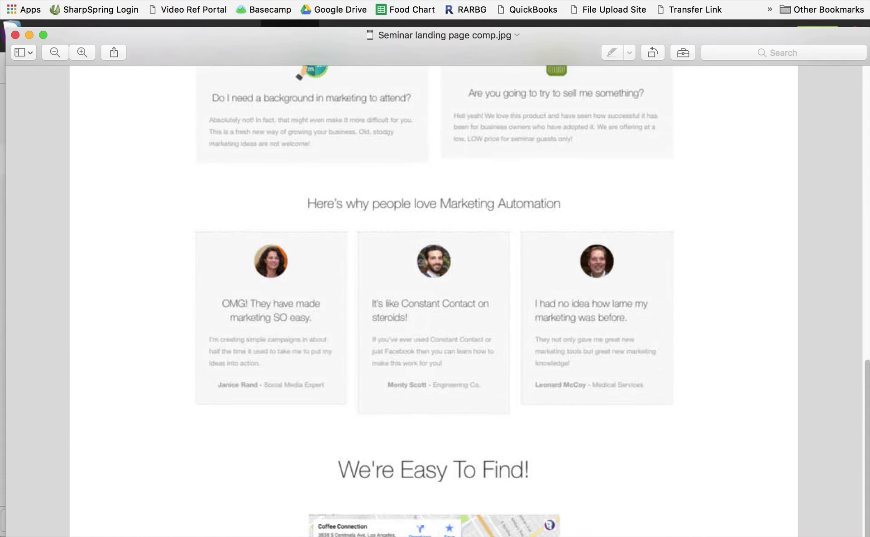
# Compare the page with the comp and browse the available content blocks for a matching testimonial section
pyautogui.scroll(-8, 346, 194)
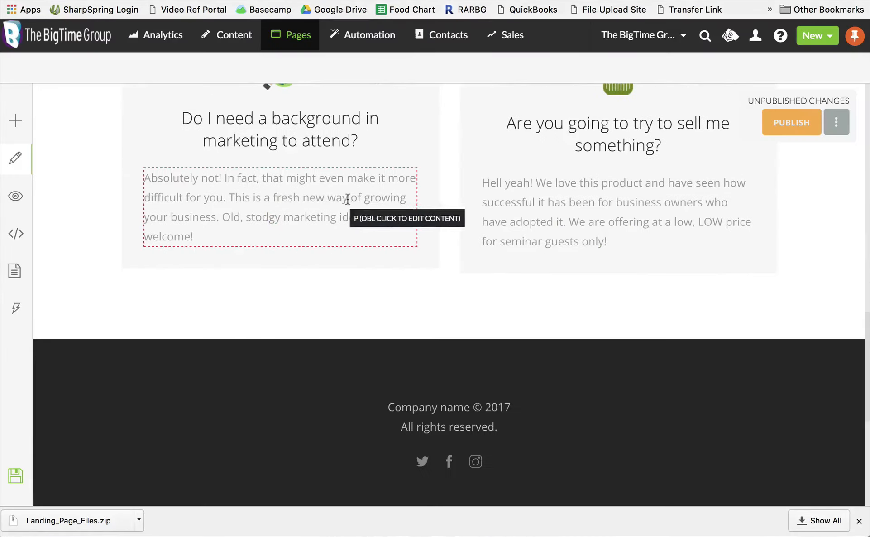
pyautogui.scroll(10, 348, 199)
pyautogui.scroll(-10, 348, 200)
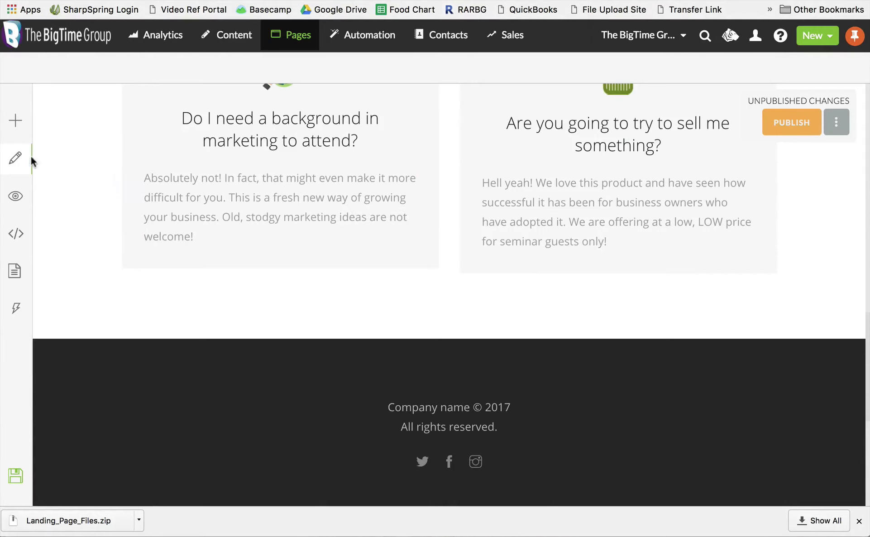
pyautogui.click(21, 128)
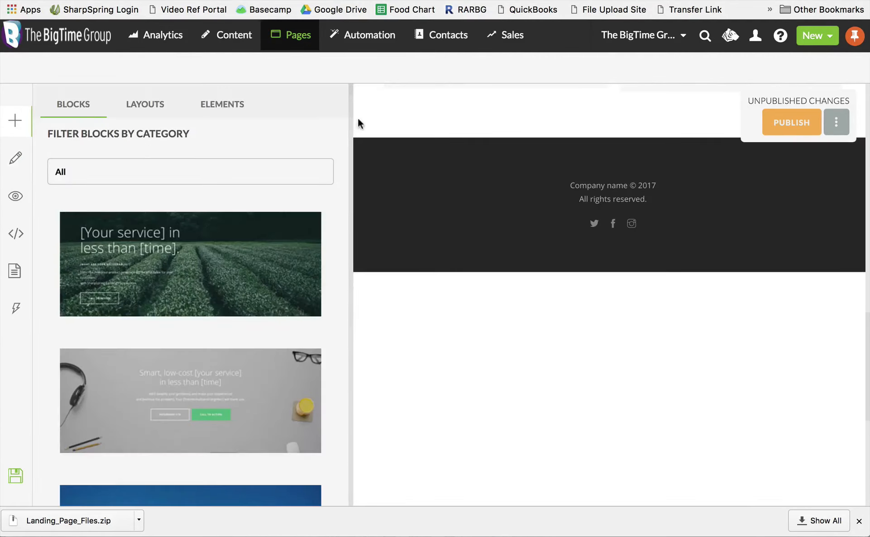
pyautogui.scroll(-5, 347, 171)
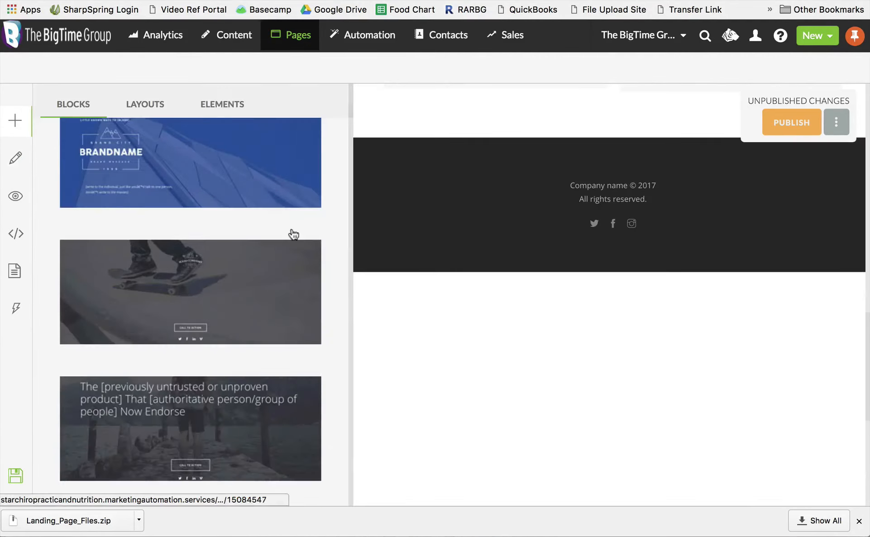
pyautogui.scroll(-5, 292, 234)
pyautogui.scroll(-15, 293, 231)
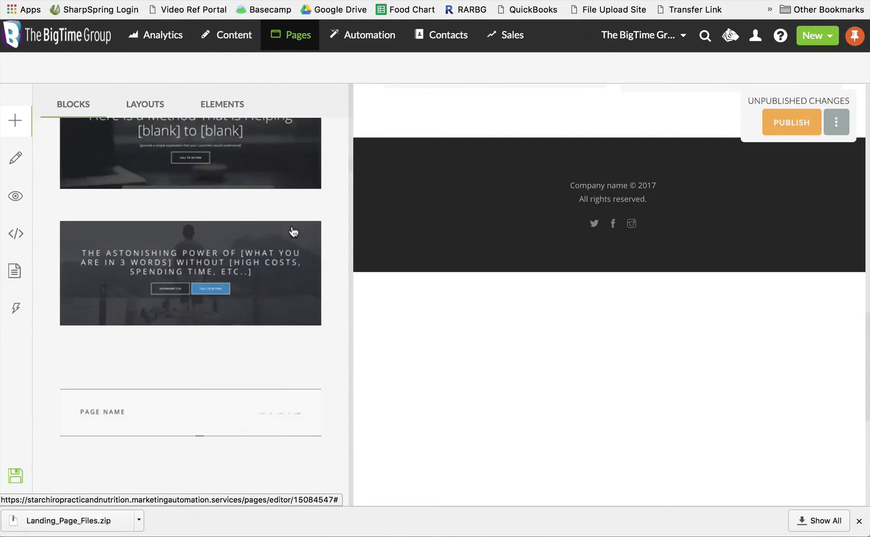
pyautogui.scroll(-5, 293, 231)
pyautogui.scroll(20, 292, 231)
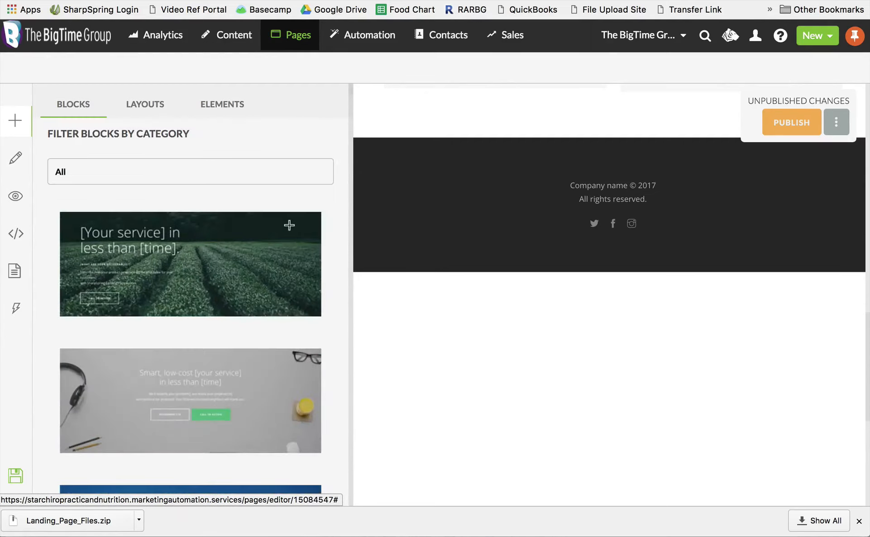
# Filter the content blocks by Testimonial and add the three-person "Amazing testimonial that directly touches your visitor's pain points - WOW" block
pyautogui.click(125, 173)
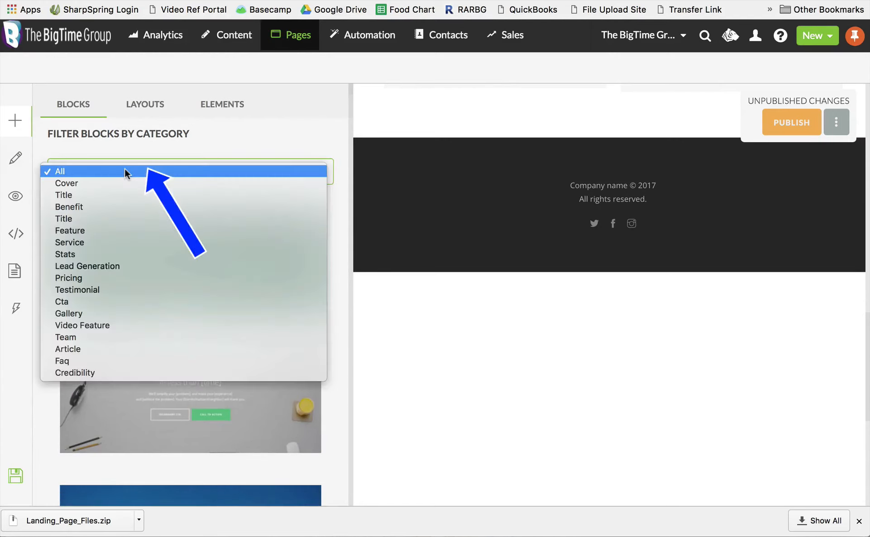
pyautogui.click(119, 289)
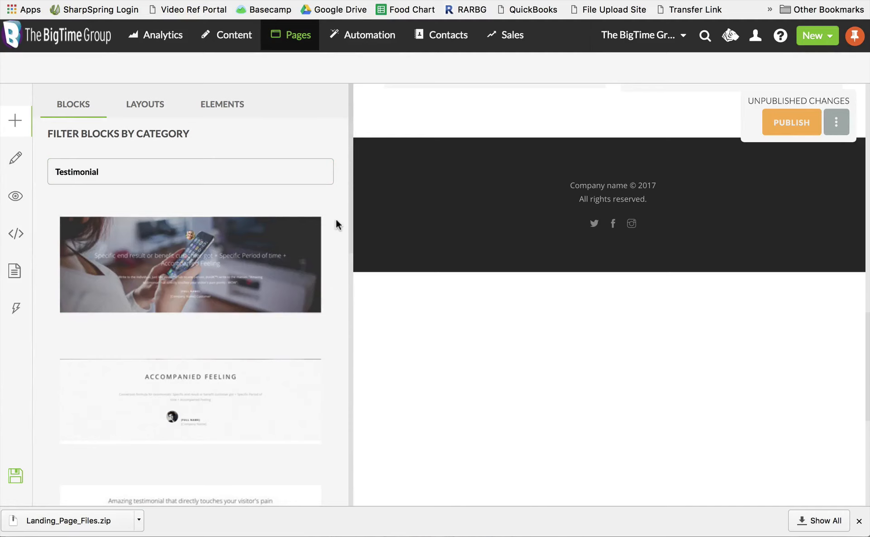
pyautogui.scroll(-3, 336, 219)
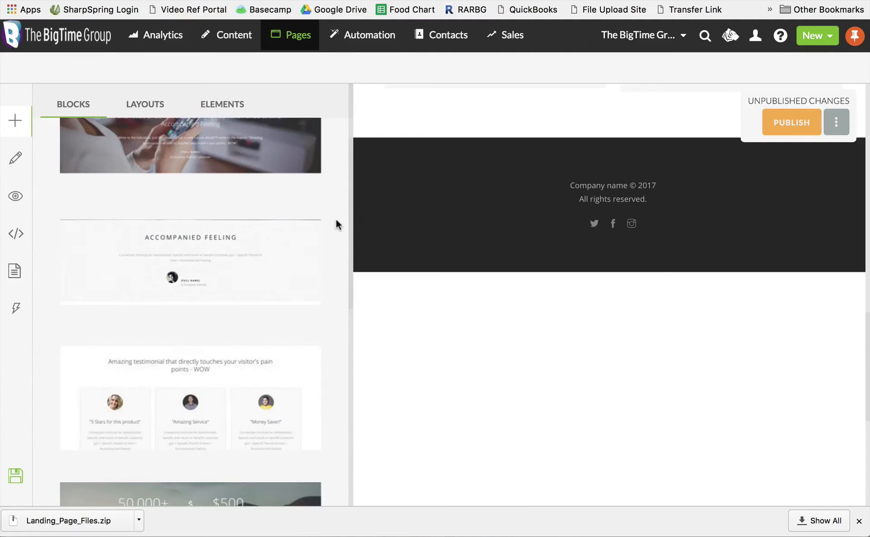
pyautogui.scroll(-3, 336, 225)
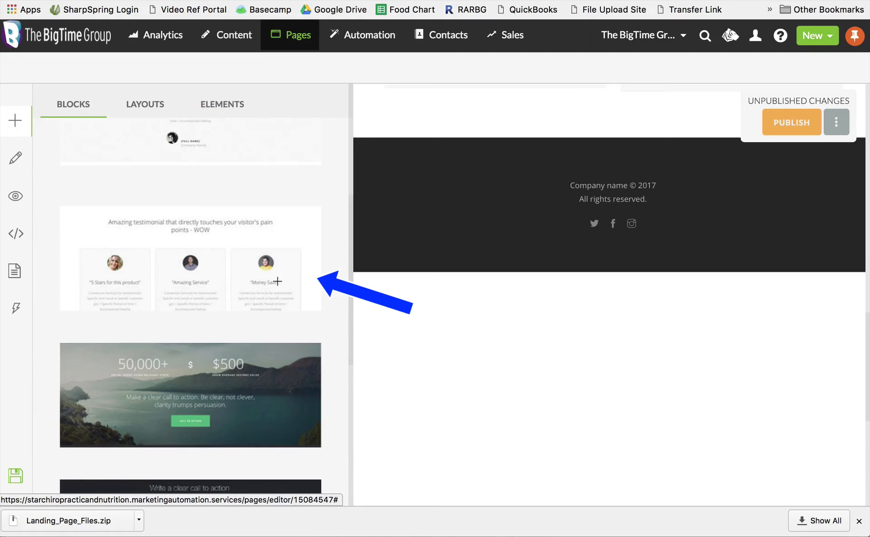
pyautogui.click(209, 270)
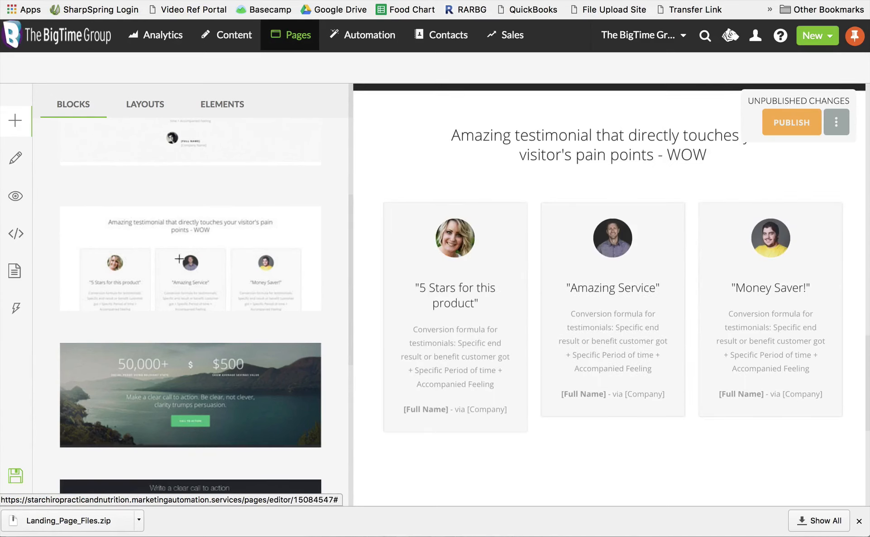
# Return to content editing and check where the new testimonial section sits relative to the info boxes and footer
pyautogui.click(27, 168)
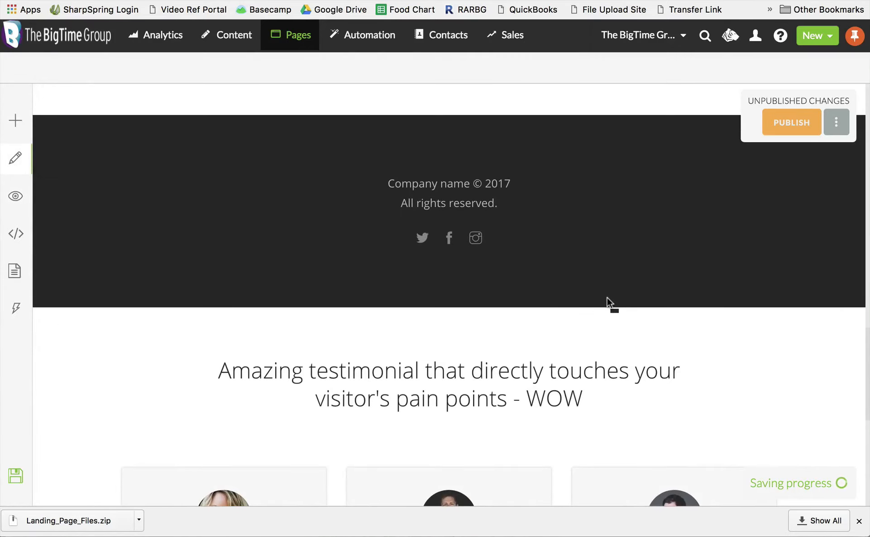
pyautogui.scroll(9, 607, 297)
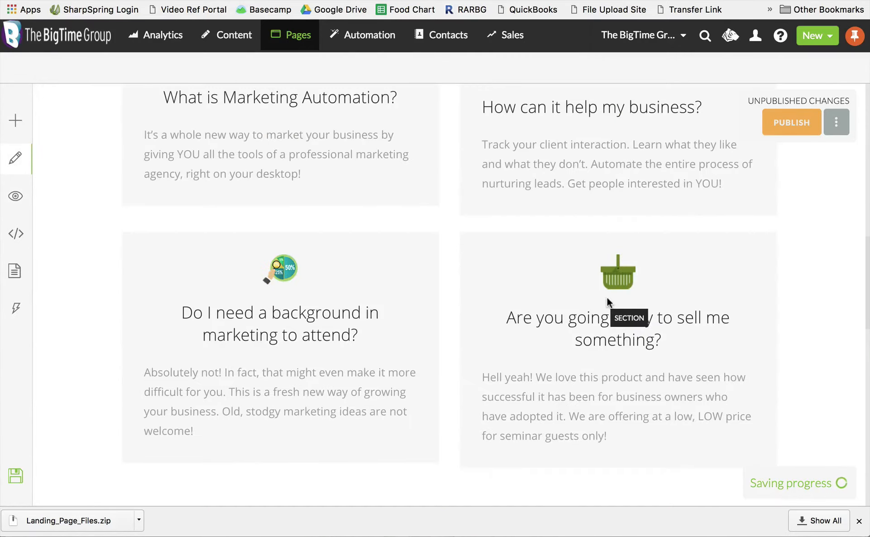
pyautogui.scroll(6, 608, 297)
pyautogui.scroll(-3, 607, 297)
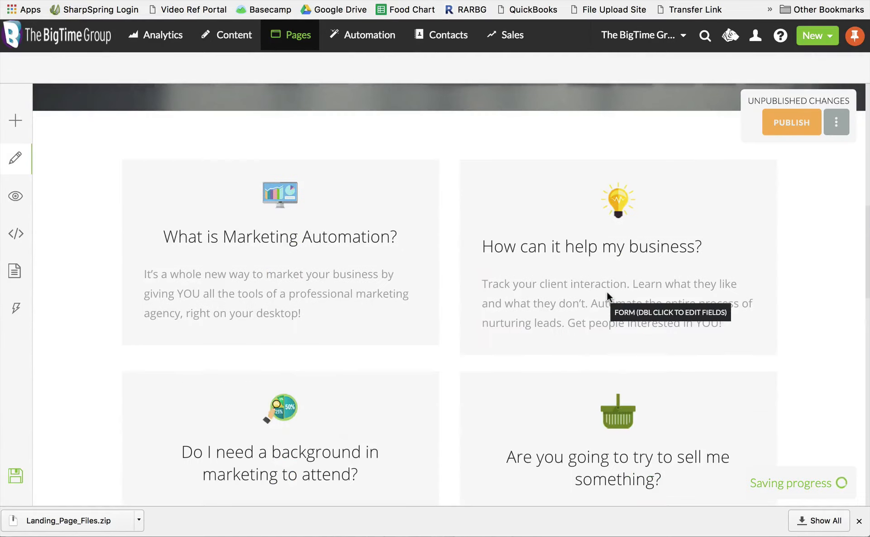
pyautogui.scroll(-15, 606, 297)
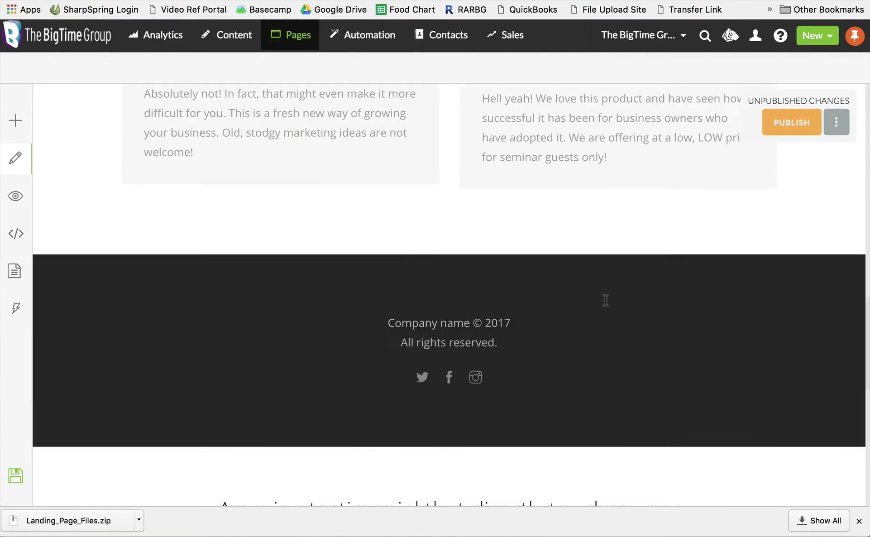
pyautogui.scroll(6, 606, 300)
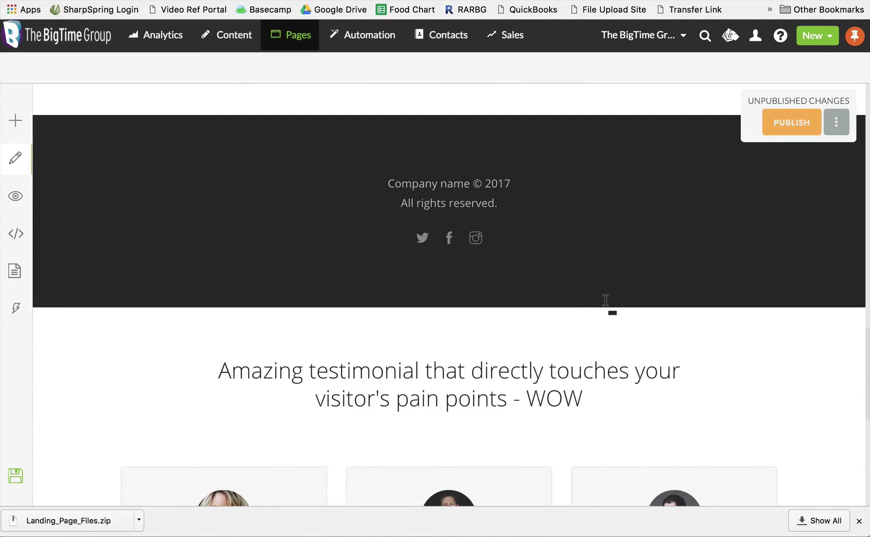
pyautogui.scroll(-6, 411, 221)
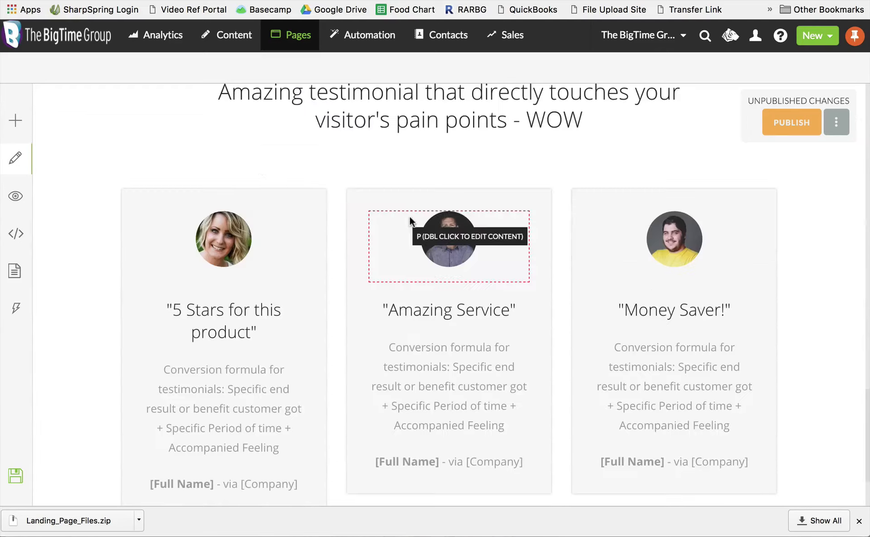
# Open the section reordering view from the testimonial section and bring the footer and testimonials into view
pyautogui.scroll(3, 180, 142)
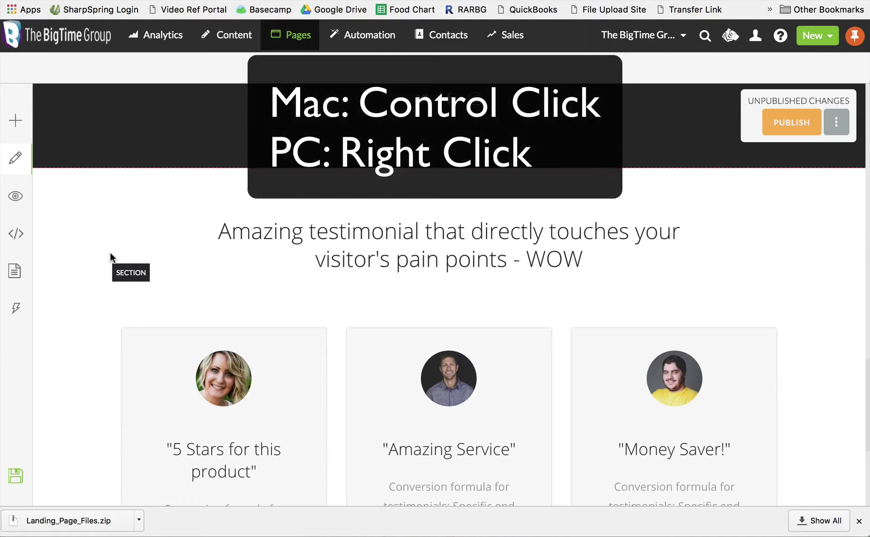
pyautogui.rightClick(111, 258)
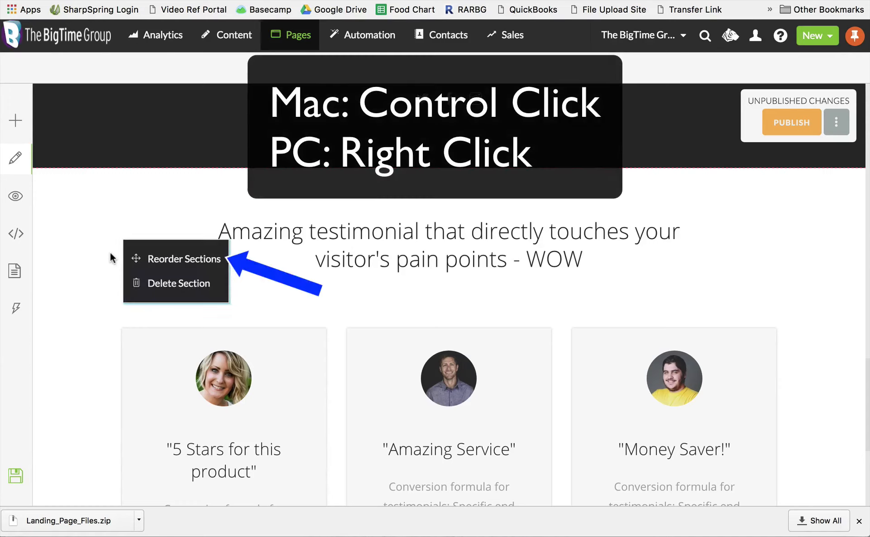
pyautogui.click(168, 258)
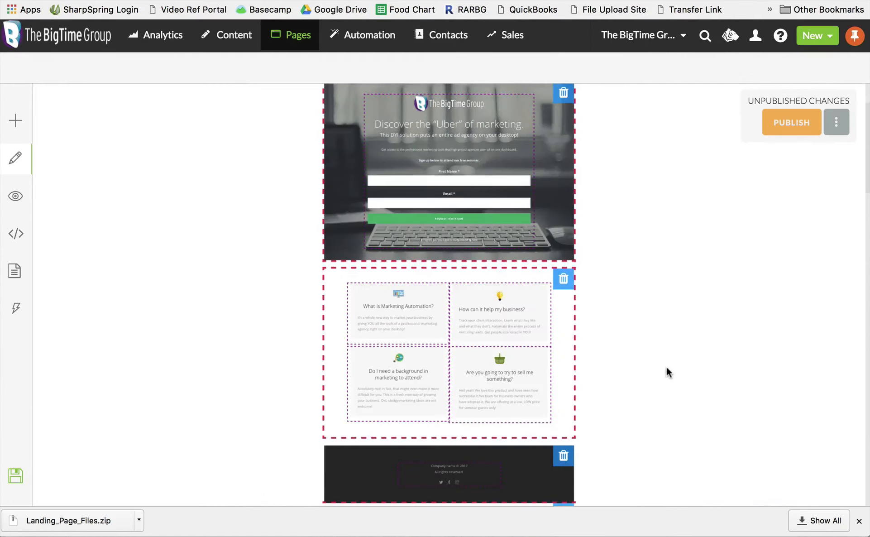
pyautogui.scroll(-6, 666, 367)
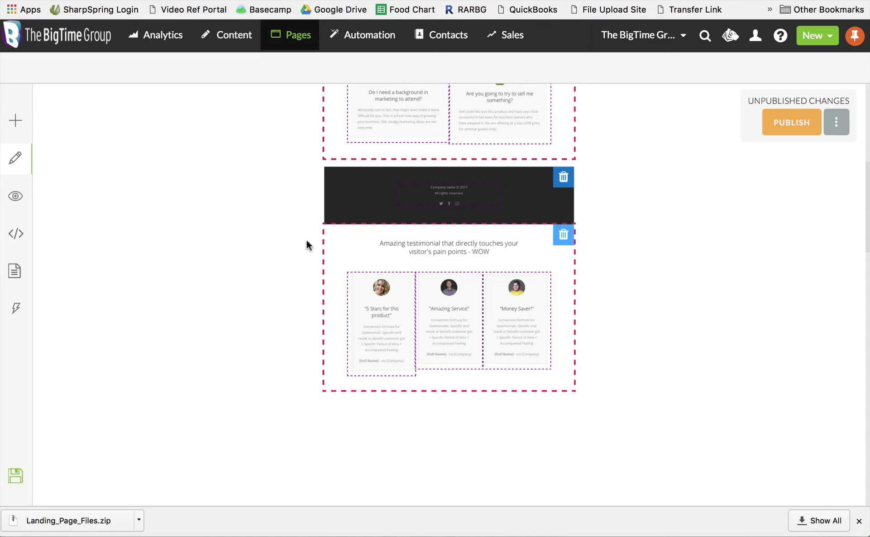
# Filter the content blocks by Testimonial again and add a second copy of the three-person testimonial block
pyautogui.click(22, 127)
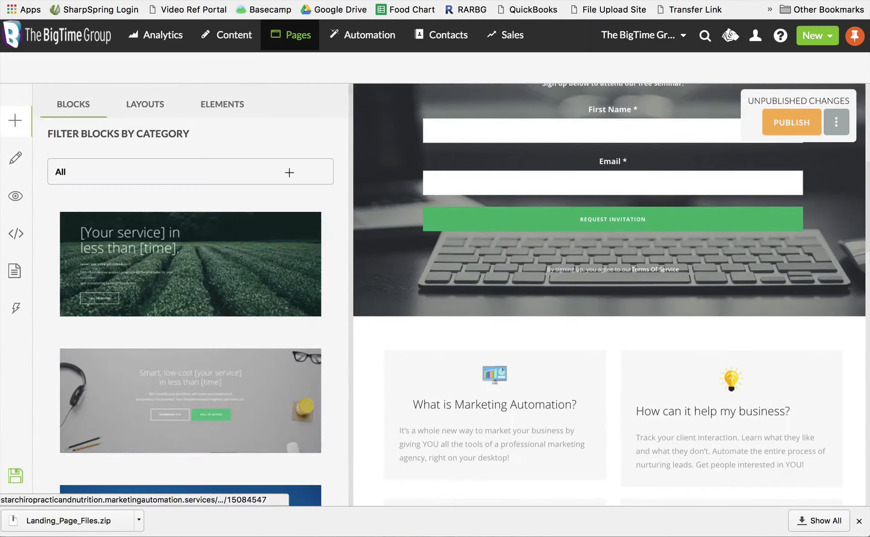
pyautogui.click(287, 173)
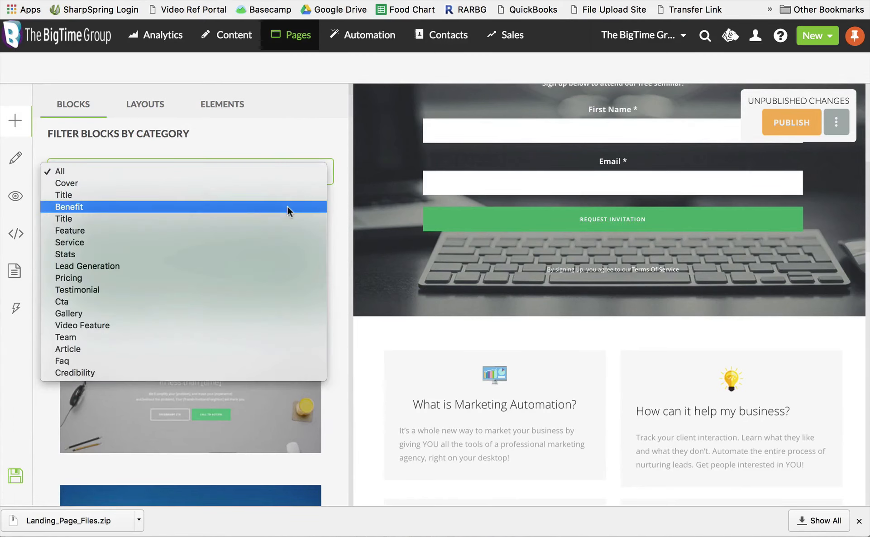
pyautogui.click(289, 240)
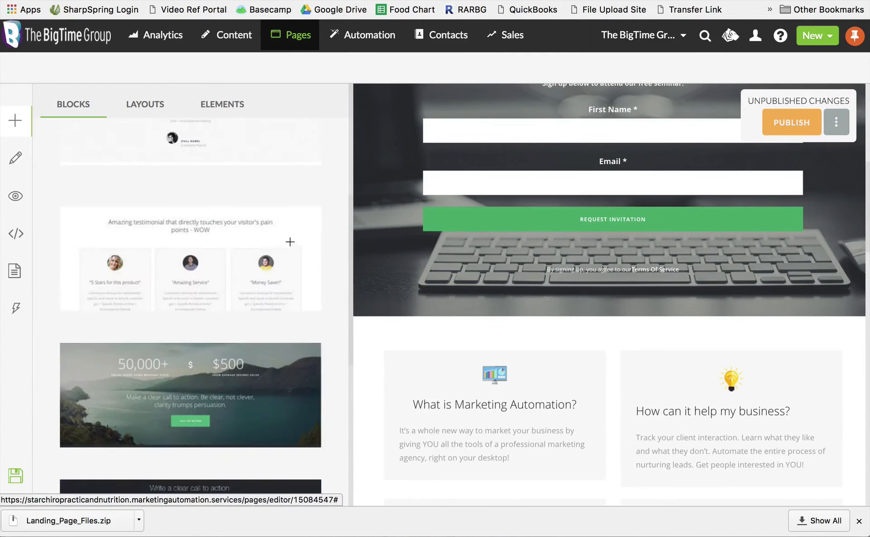
pyautogui.click(290, 226)
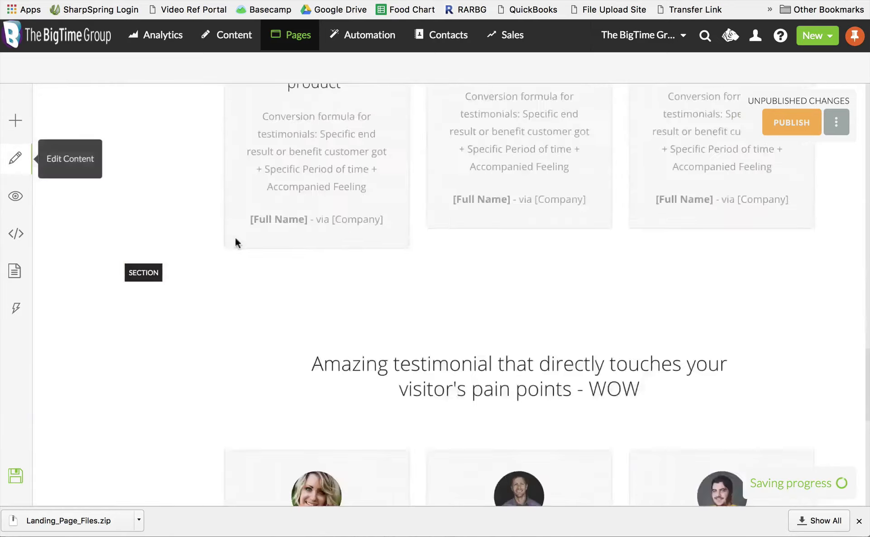
# Delete the duplicate testimonial section in the section reordering view and confirm the deletion
pyautogui.scroll(6, 262, 259)
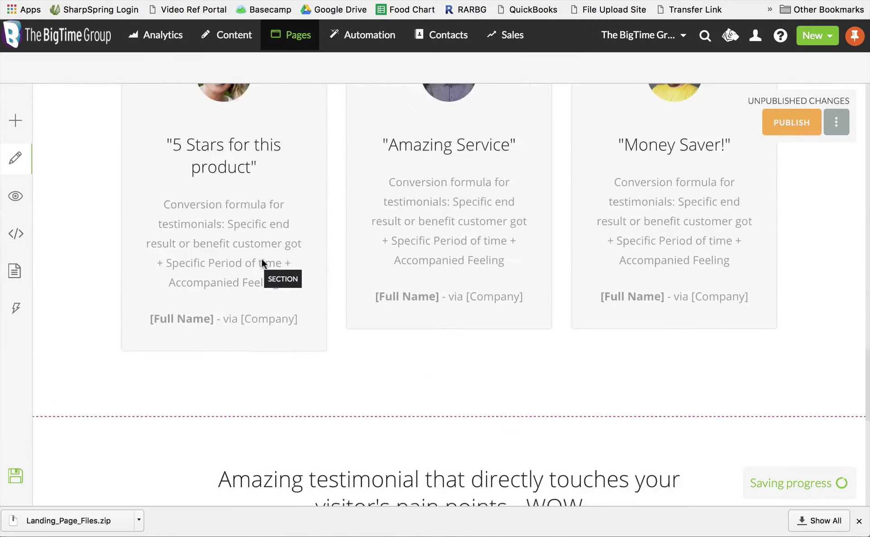
pyautogui.scroll(-6, 262, 259)
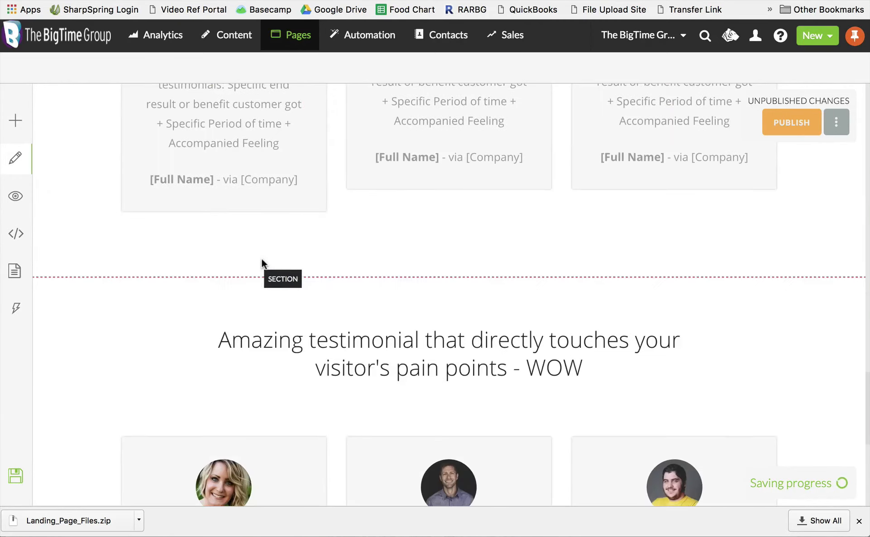
pyautogui.click(76, 300)
pyautogui.click(92, 301)
pyautogui.scroll(-6, 285, 344)
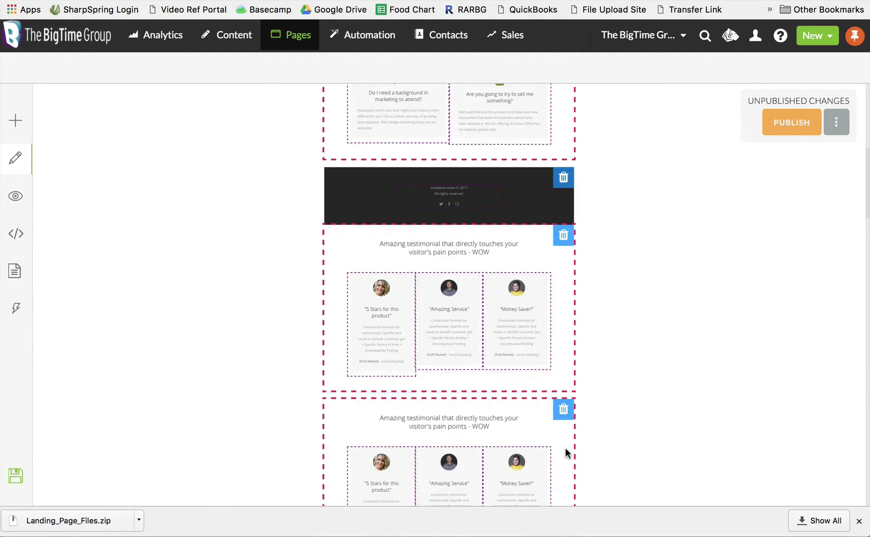
pyautogui.click(565, 414)
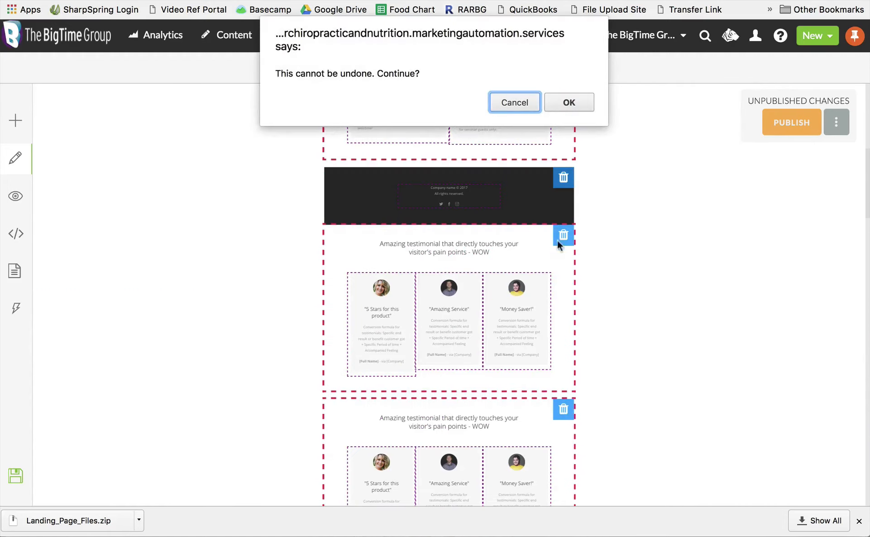
pyautogui.click(568, 105)
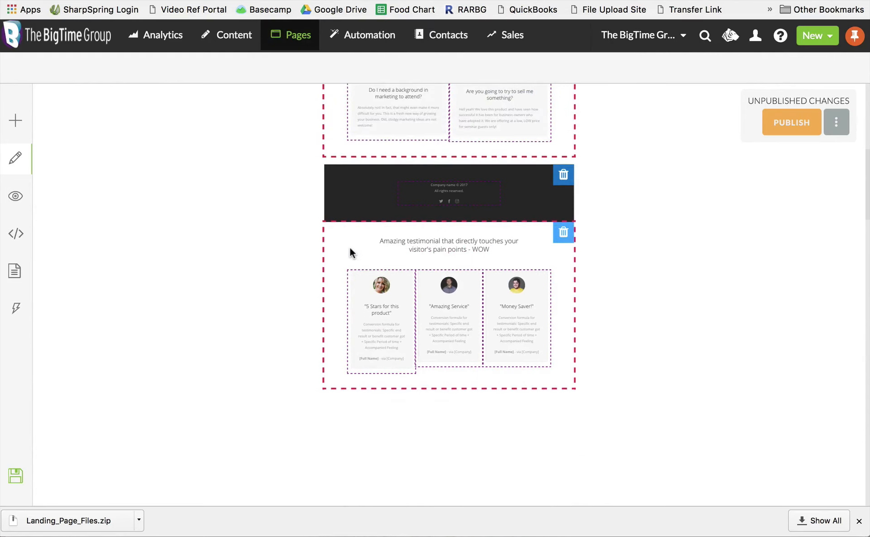
# Move the testimonial section above the dark footer, directly below the info boxes, and return to content editing
pyautogui.scroll(3, 352, 252)
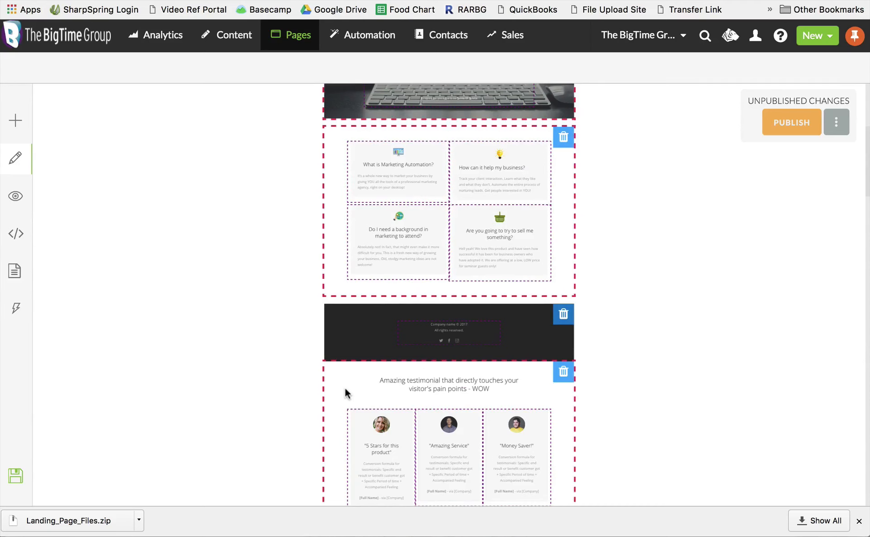
pyautogui.moveTo(345, 387); pyautogui.dragTo(340, 297)
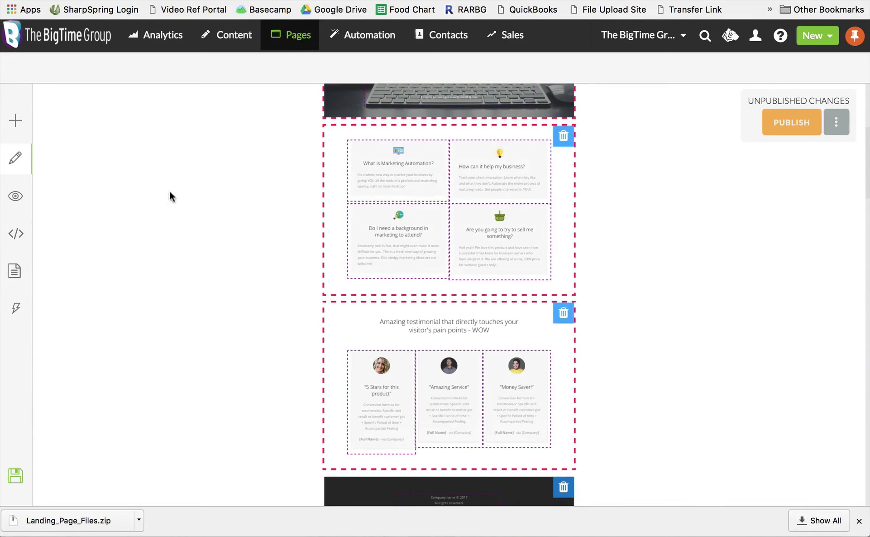
pyautogui.click(16, 121)
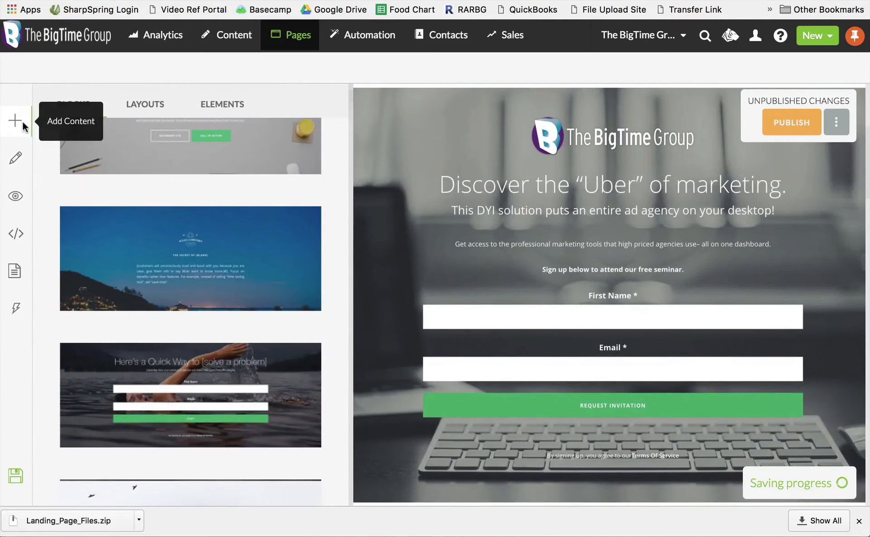
pyautogui.click(15, 159)
pyautogui.scroll(-10, 200, 317)
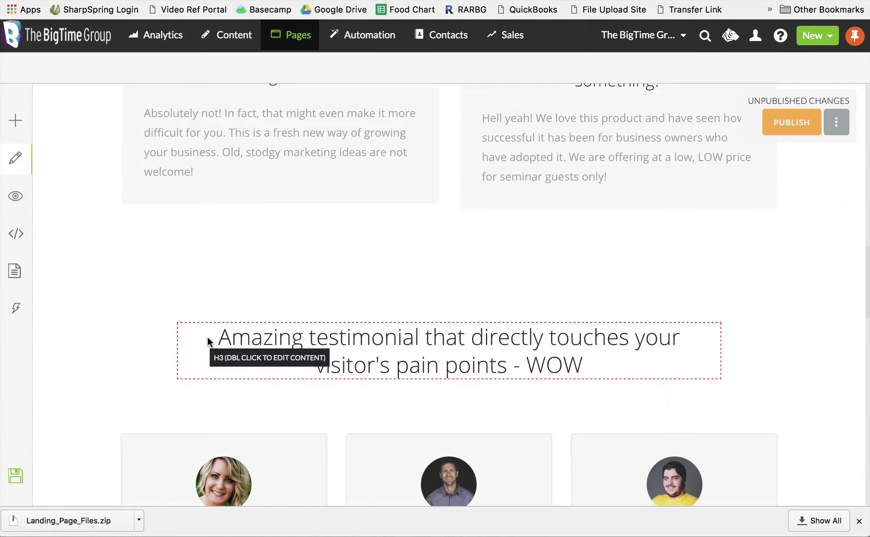
pyautogui.scroll(-3, 86, 377)
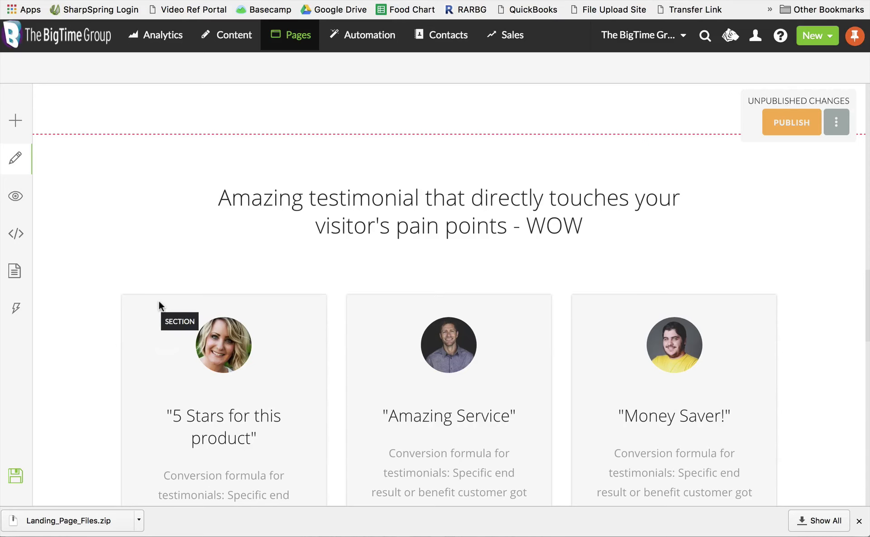
# Replace the testimonial section's heading with "Here's why people love Marketing Automation" copied from the seminar text document in Word
pyautogui.press('super+Tab')
pyautogui.press('super+Tab')
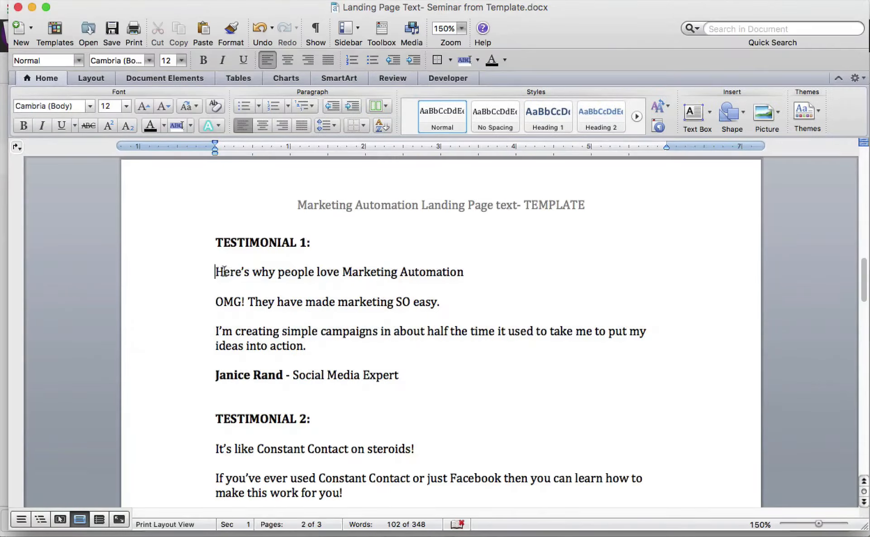
pyautogui.moveTo(215, 271); pyautogui.dragTo(463, 271)
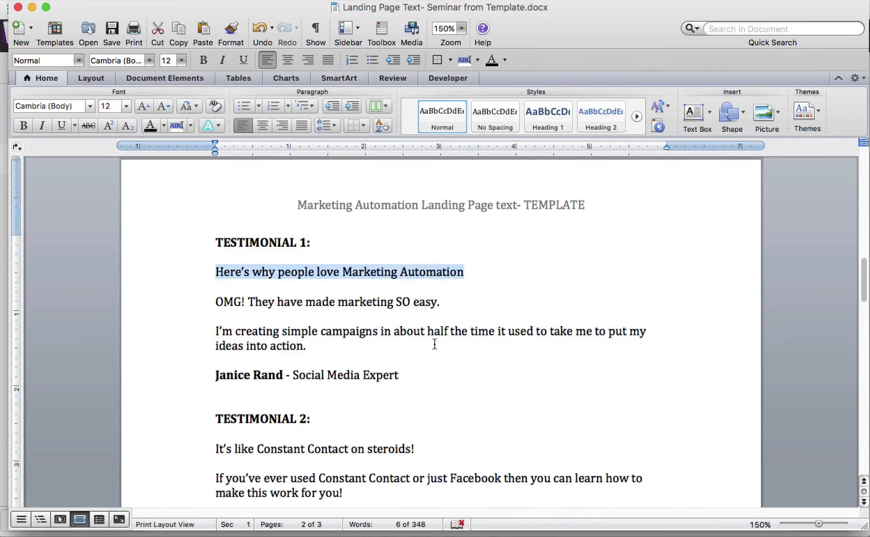
pyautogui.press('super+c')
pyautogui.press('super+Tab')
pyautogui.tripleClick(390, 199)
pyautogui.press('super+v')
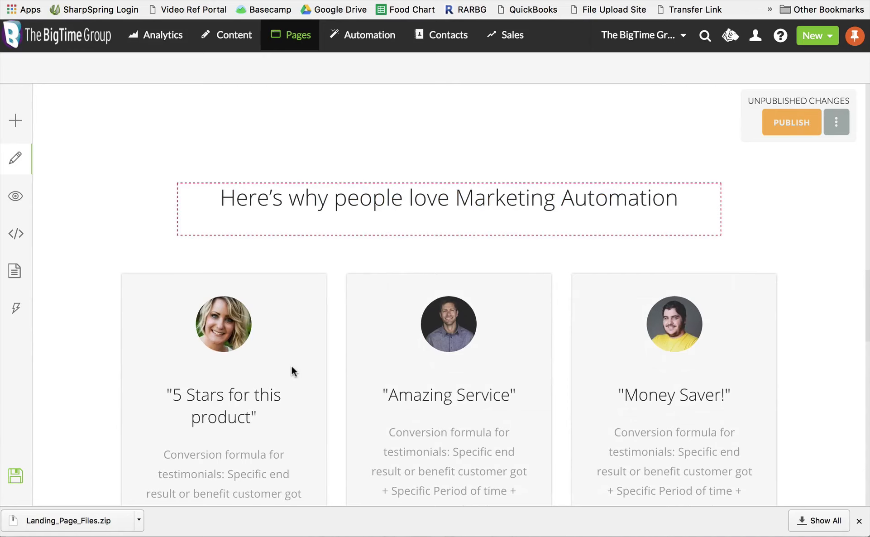
# Replace the first testimonial's headline with "OMG! They have made marketing SO easy." from the text document
pyautogui.scroll(-3, 292, 367)
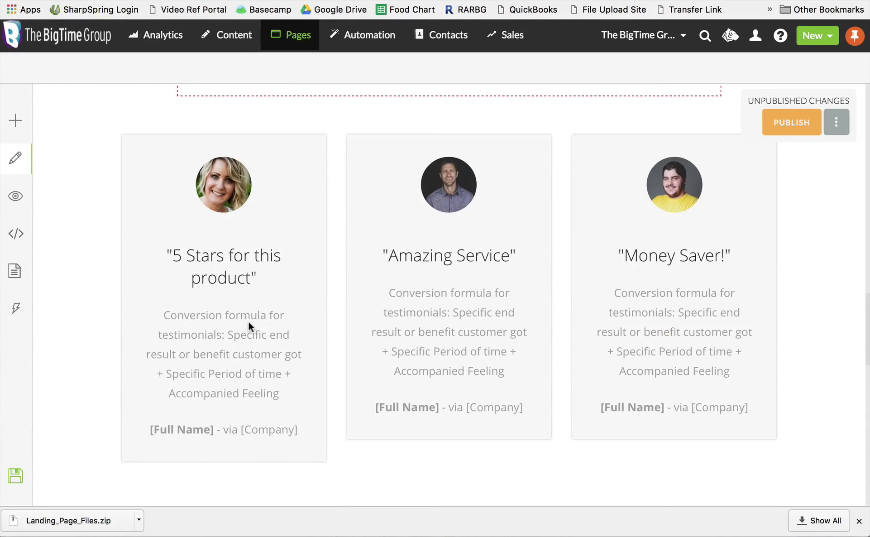
pyautogui.press('super+Tab')
pyautogui.tripleClick(429, 307)
pyautogui.tripleClick(199, 258)
pyautogui.press('super+v')
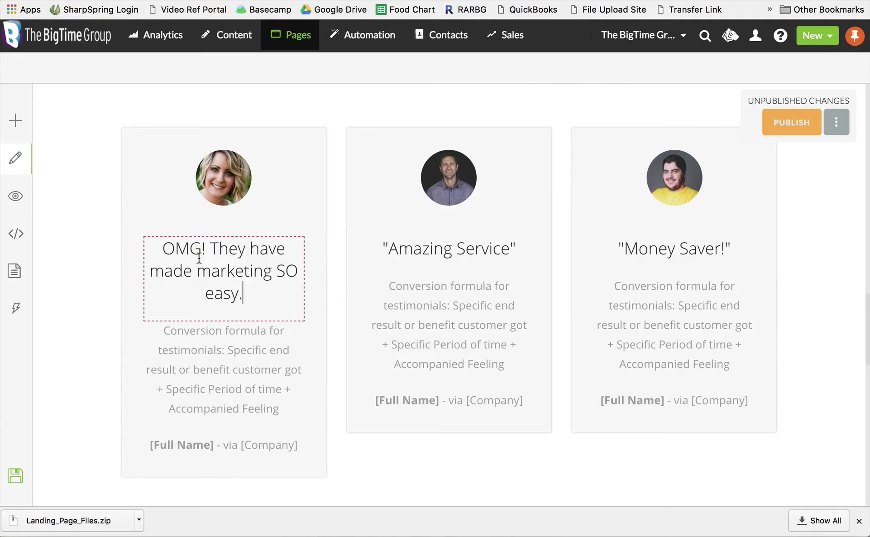
# Replace the first testimonial's body text with the "I'm creating simple campaigns" paragraph copied from the text document
pyautogui.press('super+Tab')
pyautogui.tripleClick(223, 330)
pyautogui.hotkey('shift', 'Left')
pyautogui.press('super+c')
pyautogui.press('super+Tab')
pyautogui.tripleClick(247, 373)
pyautogui.press('super+Tab')
pyautogui.press('super+Tab')
pyautogui.press('super+v')
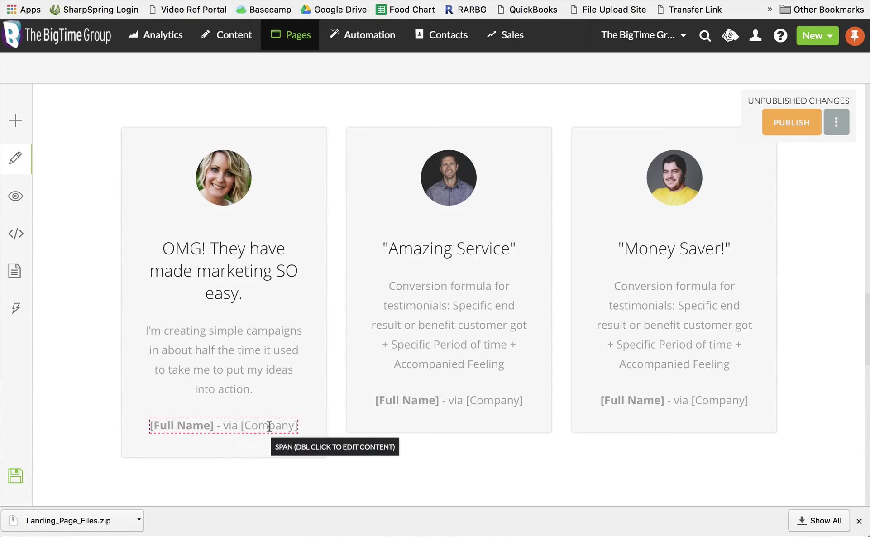
# Replace the first testimonial's name and company placeholder with the customer's name and job title from the document, matching the existing style
pyautogui.press('super+Tab')
pyautogui.moveTo(217, 375); pyautogui.dragTo(382, 376)
pyautogui.press('super+Tab')
pyautogui.doubleClick(243, 424)
pyautogui.rightClick(244, 424)
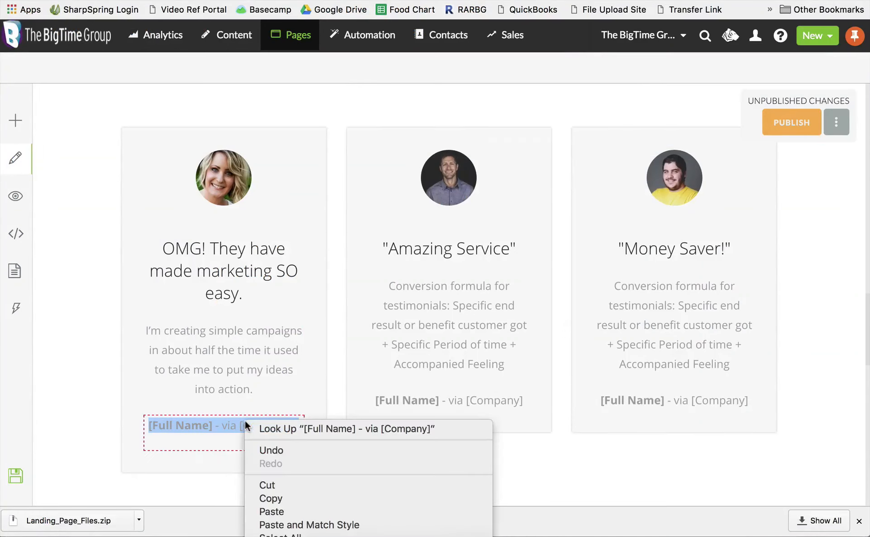
pyautogui.click(260, 525)
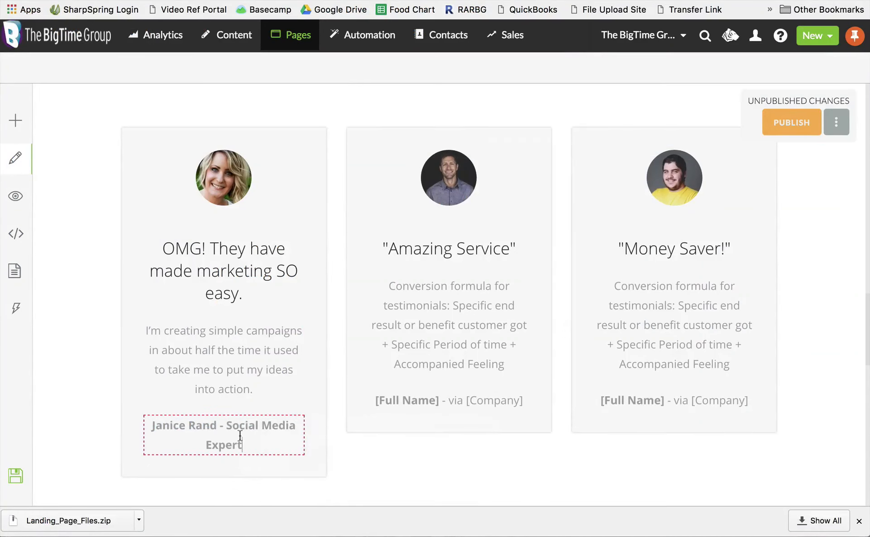
# Remove the bold formatting from "- Social Media Expert" in the first testimonial's name line
pyautogui.click(221, 426)
pyautogui.moveTo(222, 426); pyautogui.dragTo(284, 450)
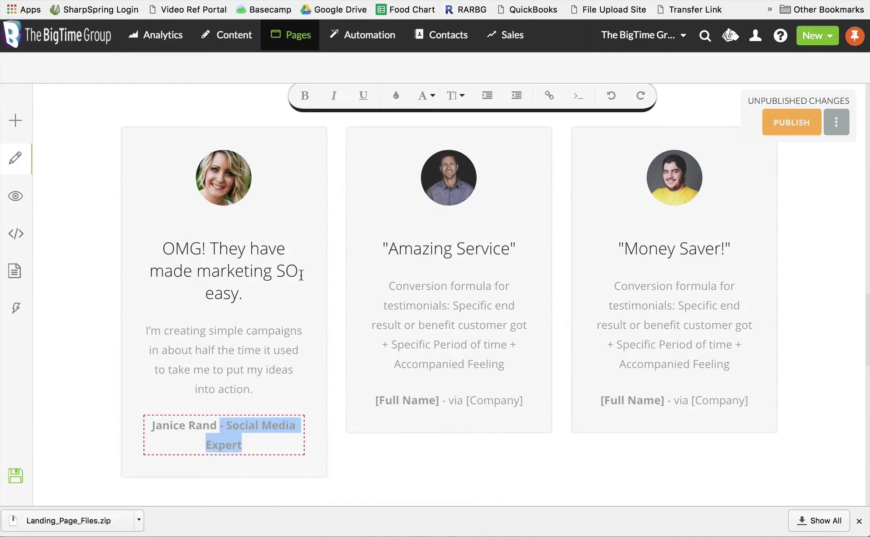
pyautogui.click(305, 96)
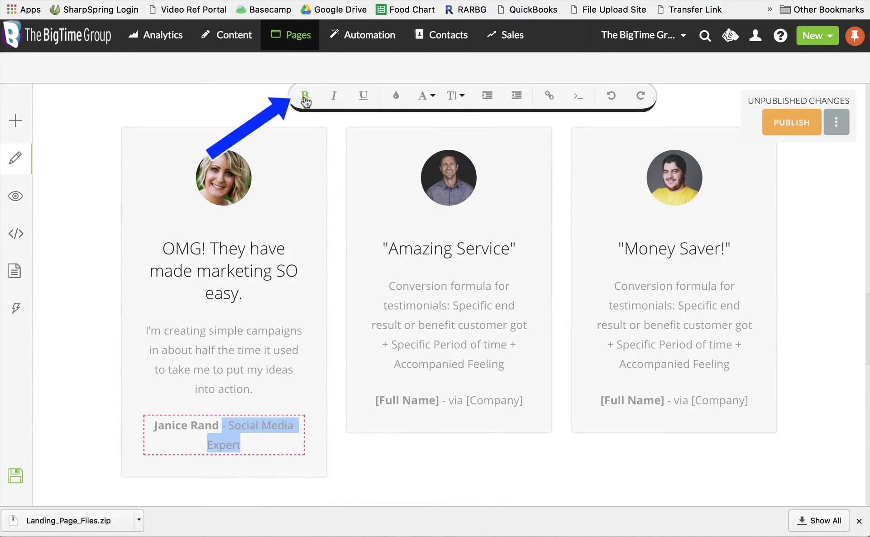
pyautogui.click(307, 175)
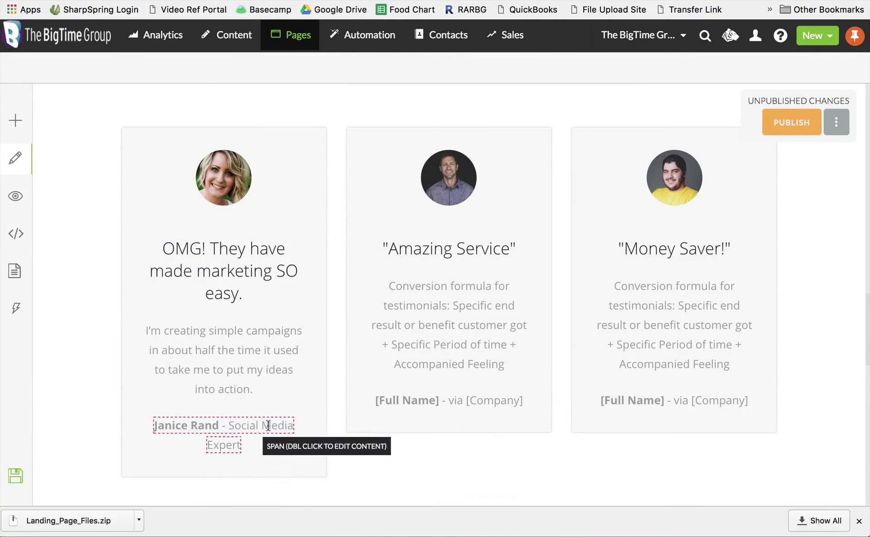
# Delete the word "Expert" from the first testimonial's name line
pyautogui.doubleClick(229, 441)
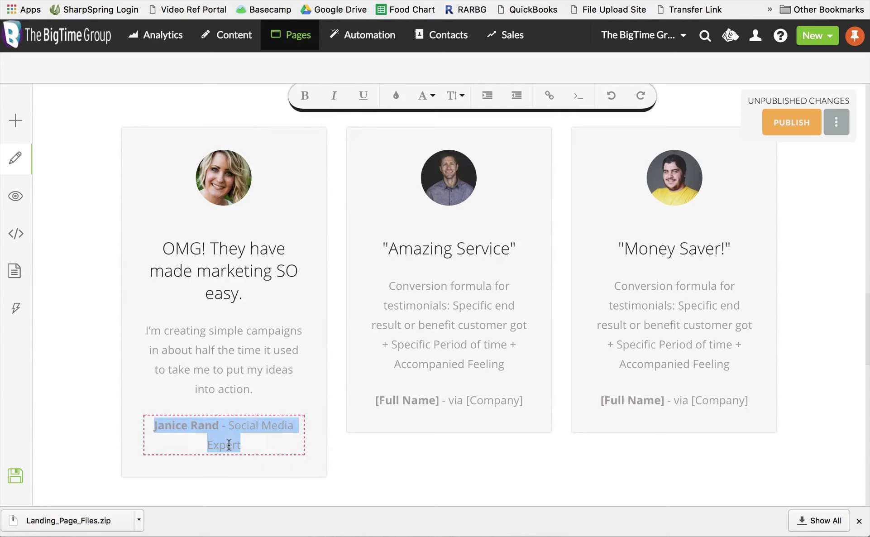
pyautogui.doubleClick(229, 445)
pyautogui.press('BackSpace')
pyautogui.click(385, 380)
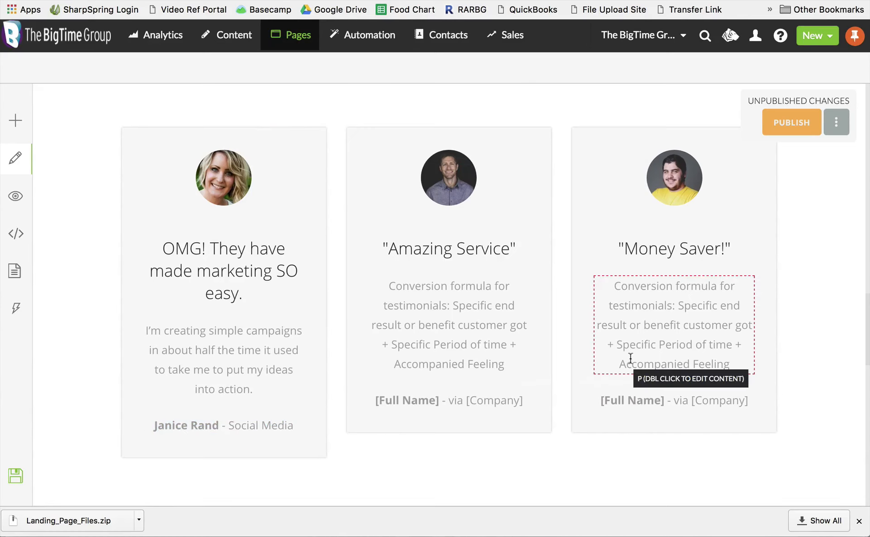
# Replace the second testimonial's "Amazing Service" headline with the headline line under TESTIMONIAL 2 in the text document
pyautogui.press('super+Tab')
pyautogui.tripleClick(230, 448)
pyautogui.hotkey('shift', 'Left')
pyautogui.press('super+c')
pyautogui.press('super+Tab')
pyautogui.tripleClick(391, 250)
pyautogui.rightClick(391, 249)
pyautogui.click(424, 350)
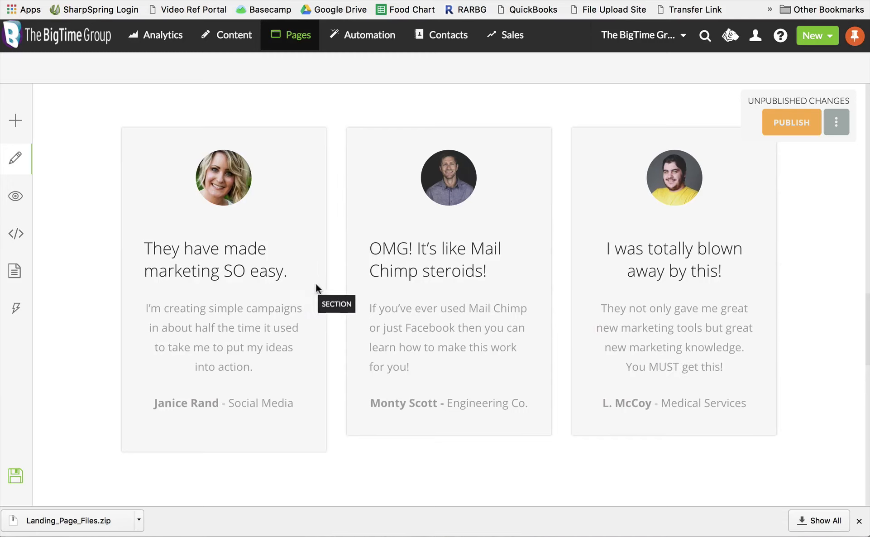
# Set the first testimonial headline's text alignment to Center
pyautogui.click(263, 268)
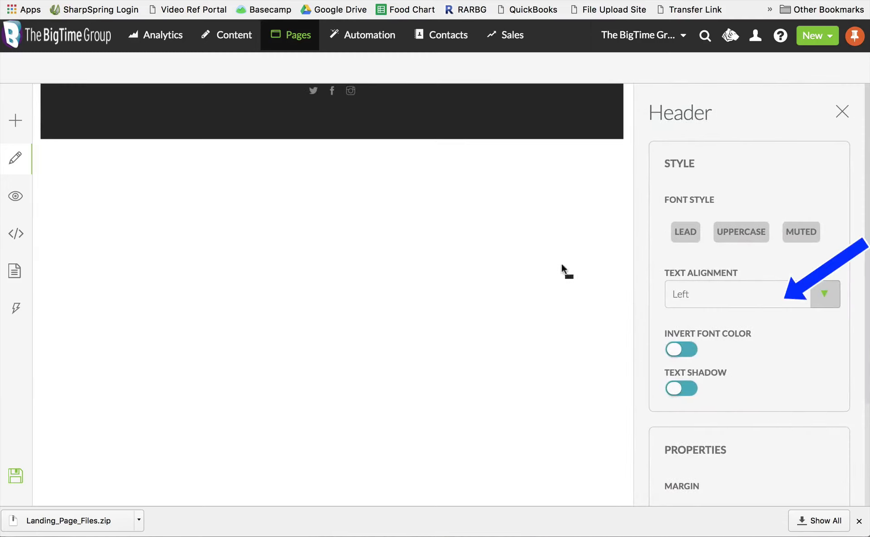
pyautogui.click(815, 300)
pyautogui.click(819, 322)
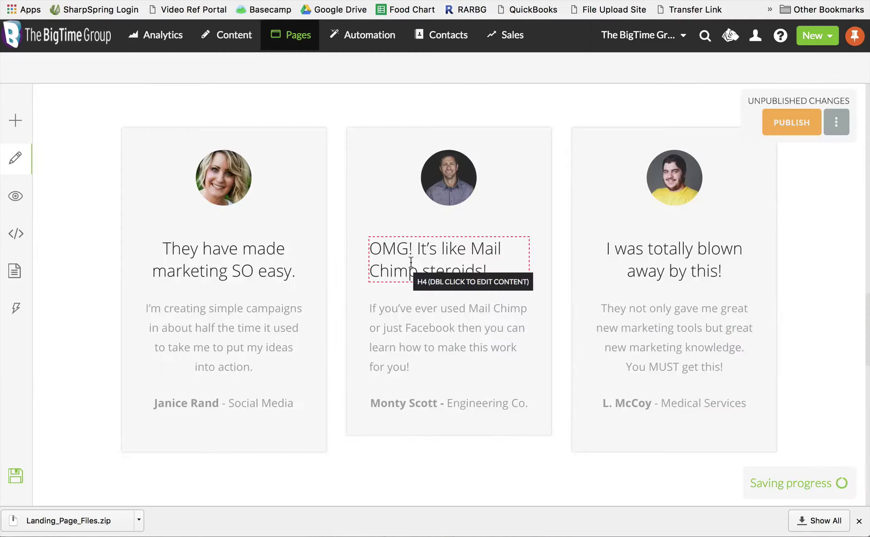
# Set the second testimonial headline's text alignment to Center and close its settings
pyautogui.click(411, 262)
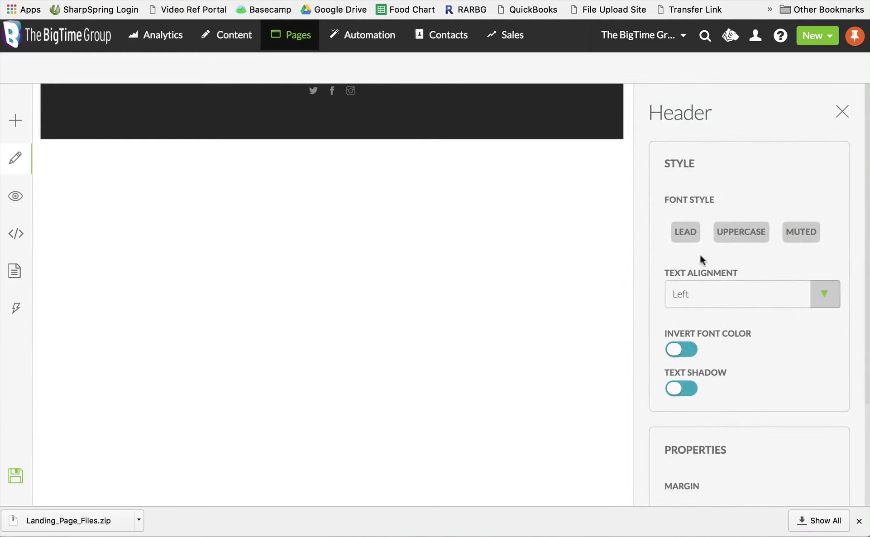
pyautogui.click(825, 292)
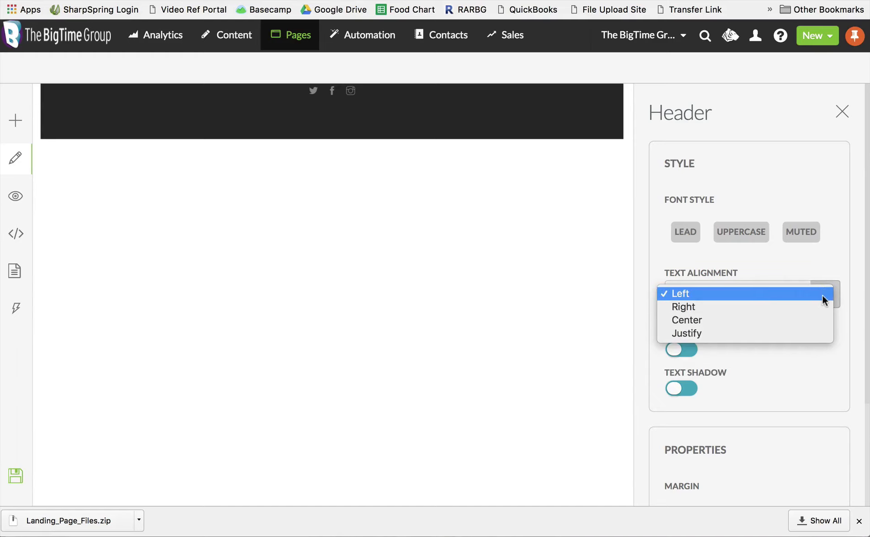
pyautogui.click(822, 304)
pyautogui.click(824, 294)
pyautogui.click(822, 306)
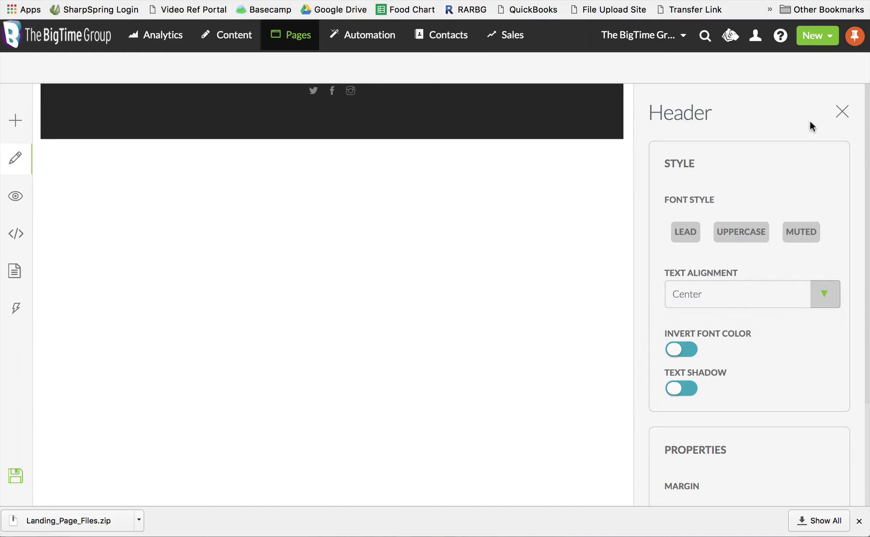
pyautogui.click(841, 116)
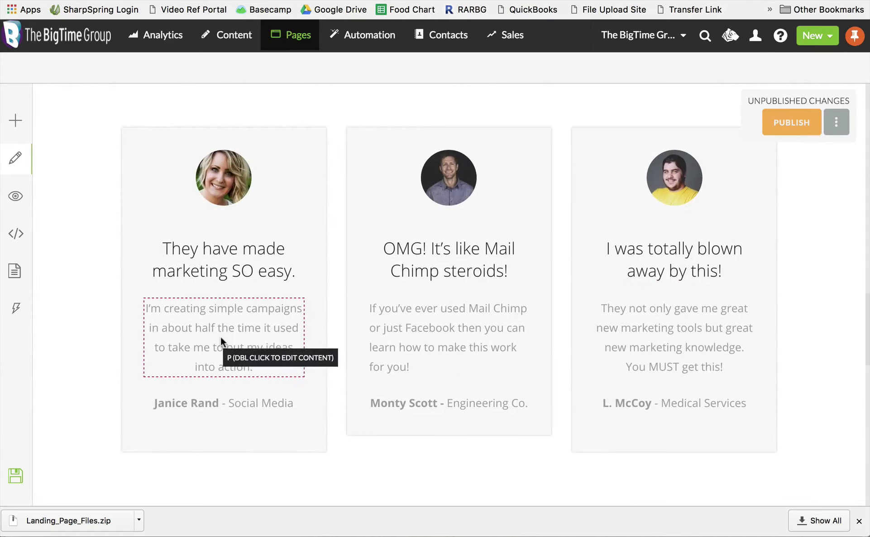
# Left-align the body paragraphs of the first and third testimonials
pyautogui.click(221, 337)
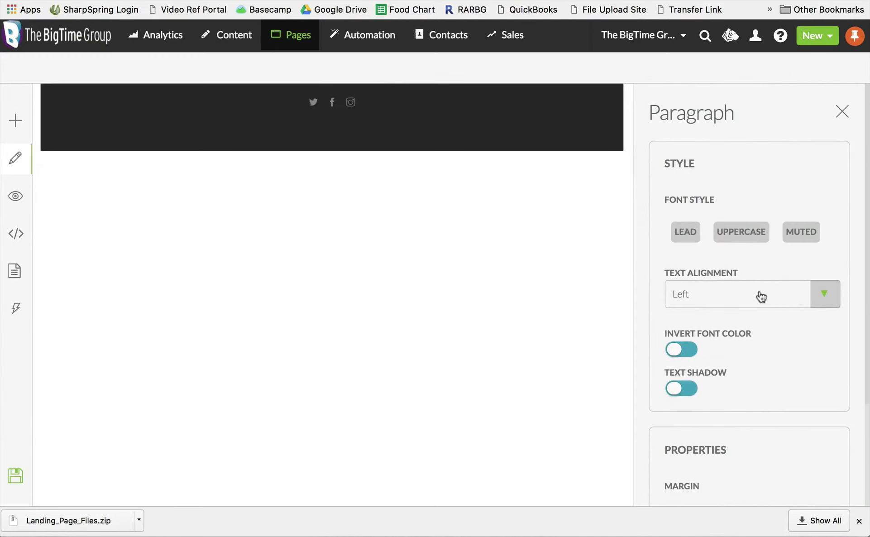
pyautogui.click(760, 296)
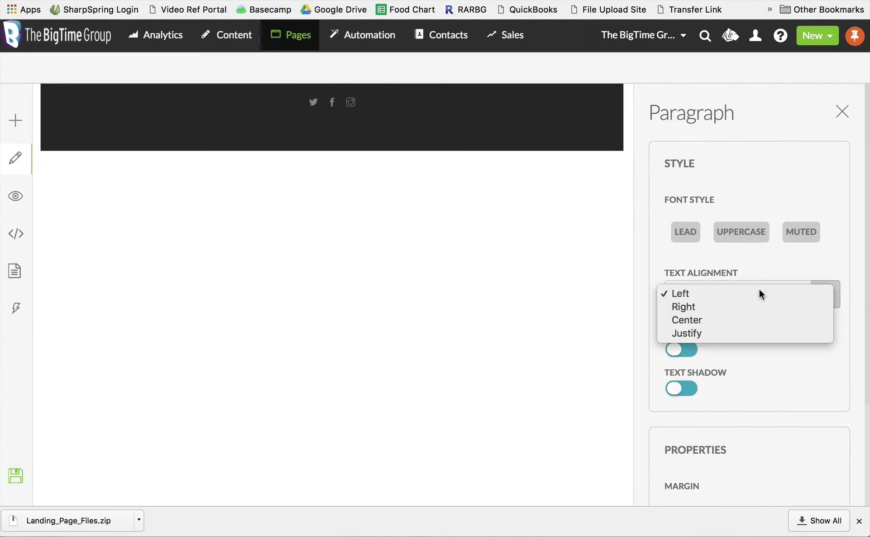
pyautogui.click(759, 290)
pyautogui.click(841, 113)
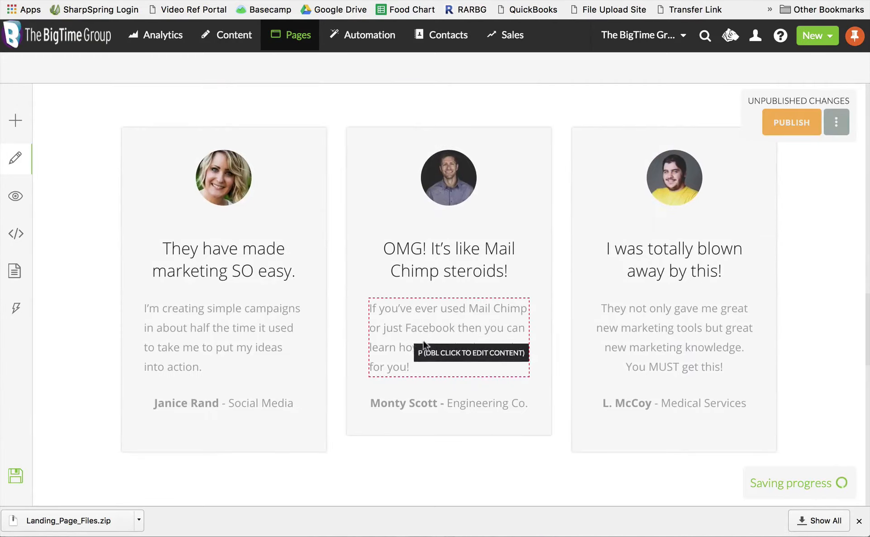
pyautogui.click(660, 357)
pyautogui.click(842, 114)
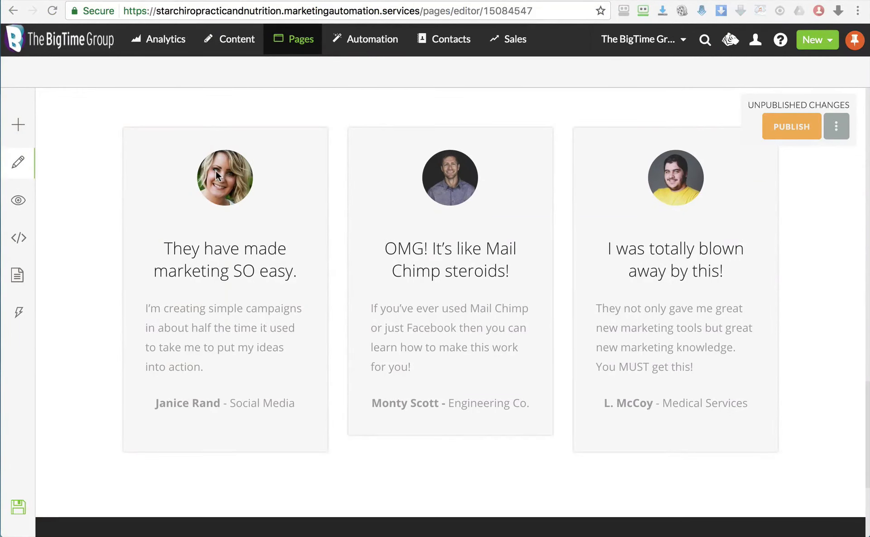
# Replace the first testimonial's portrait with Face 2.jpg uploaded from the Faces folder
pyautogui.click(216, 170)
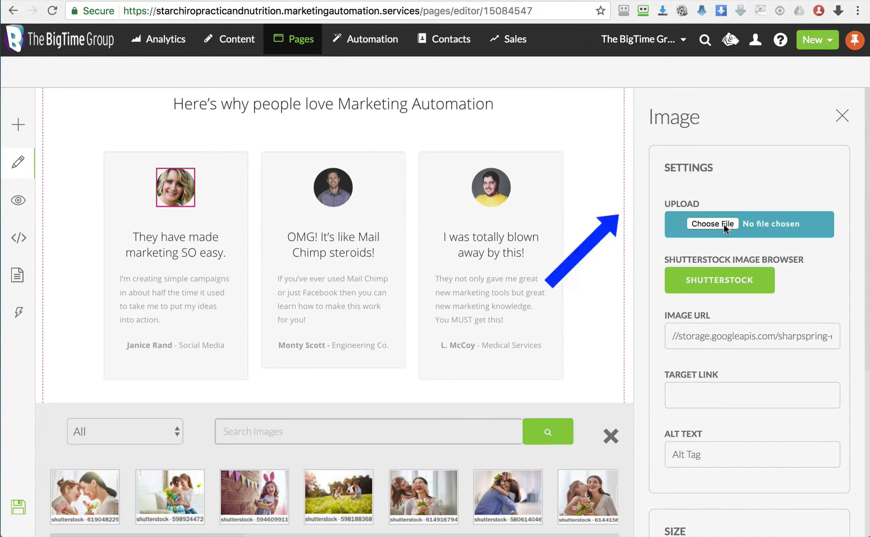
pyautogui.click(721, 220)
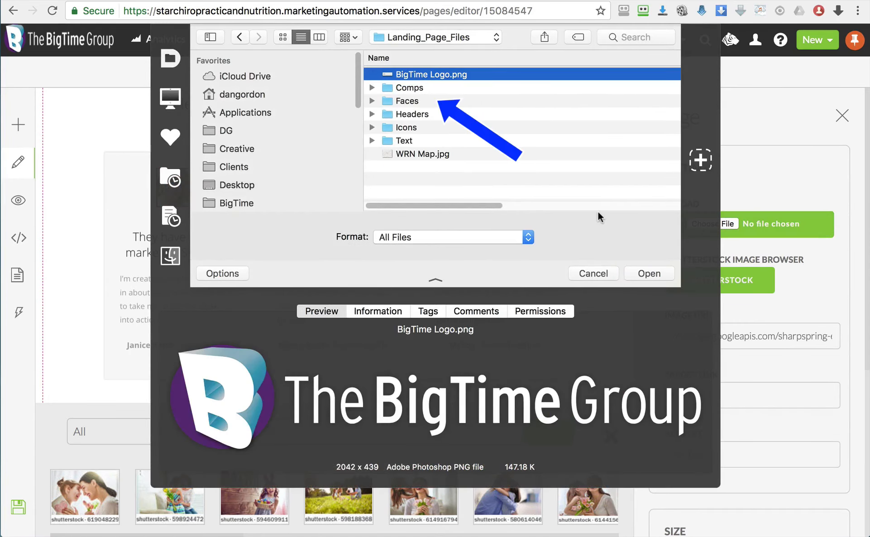
pyautogui.press('f')
pyautogui.press('Return')
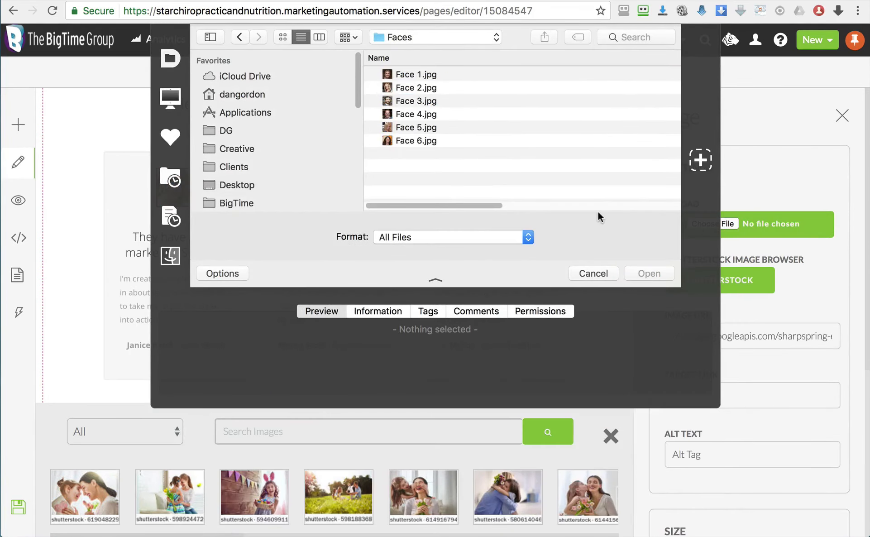
pyautogui.press('Down')
pyautogui.press('Down')
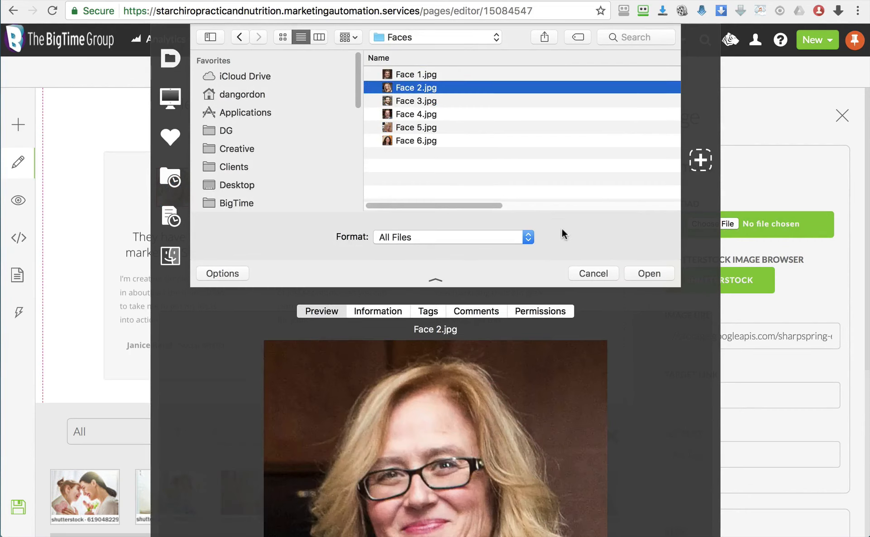
pyautogui.click(648, 272)
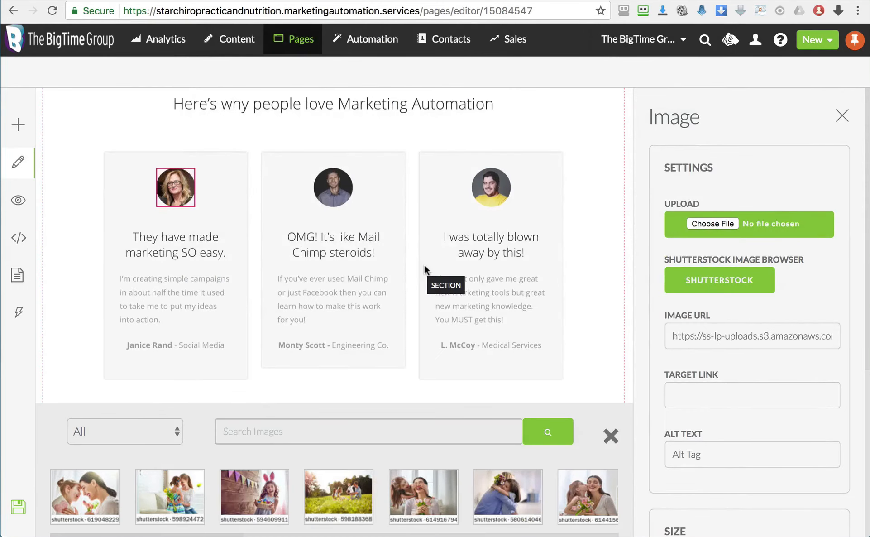
# Upload Face 1.jpg as the second testimonial's portrait and another man's face photo as the third testimonial's portrait
pyautogui.click(326, 183)
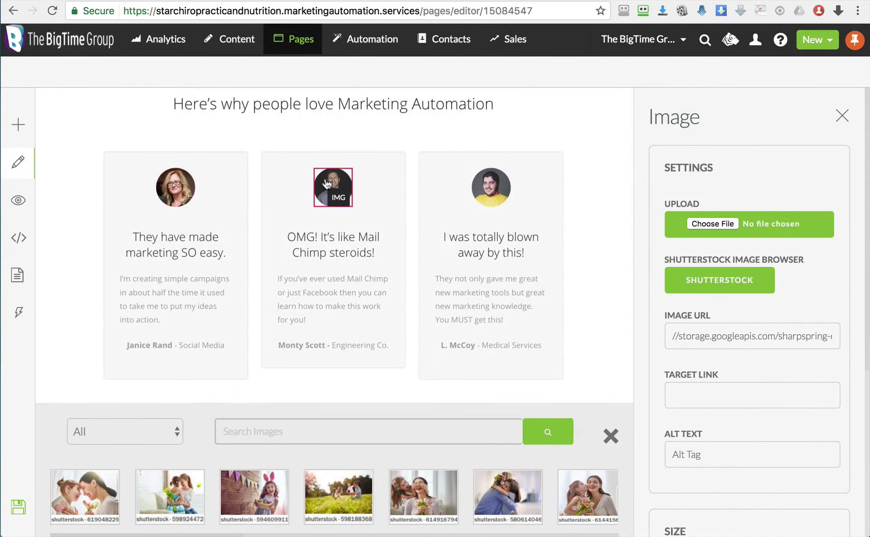
pyautogui.click(718, 222)
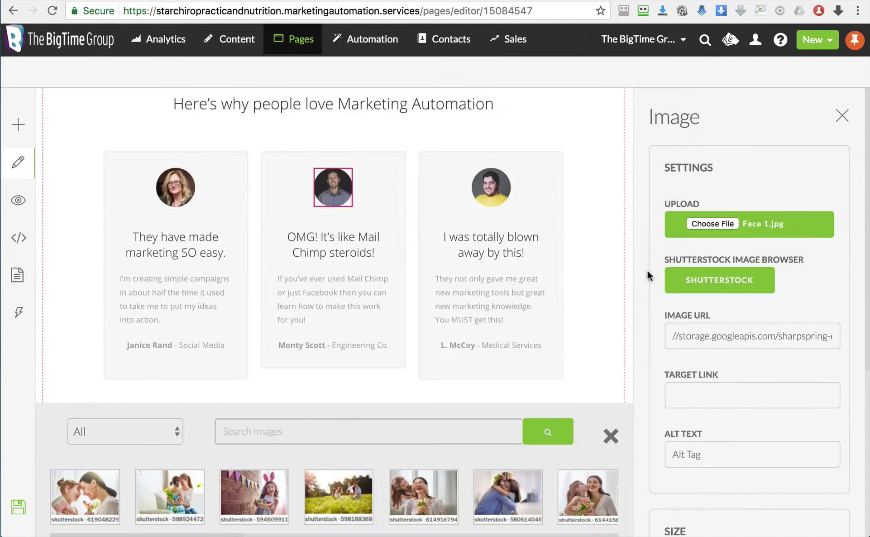
pyautogui.click(704, 219)
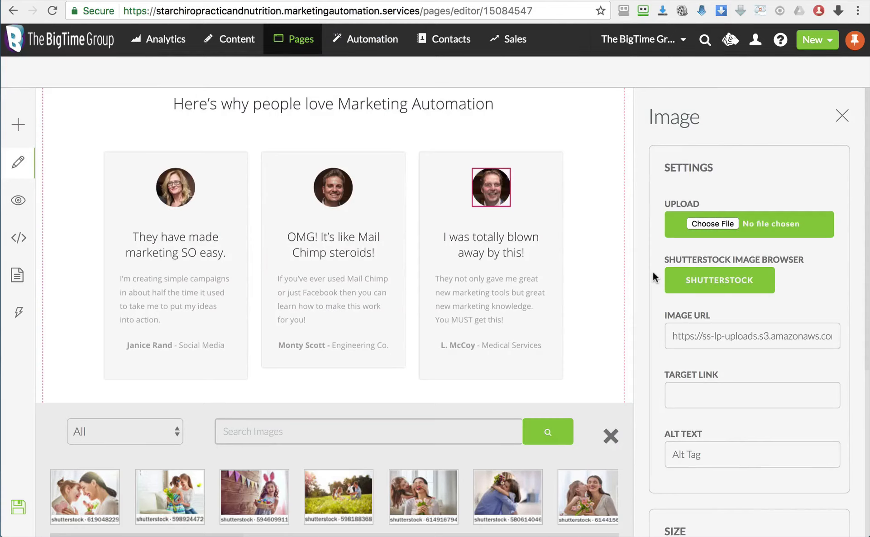
# Review the testimonials and the section below them in the Seminar landing page comp, compare them with the page, and close the image browser
pyautogui.click(549, 534)
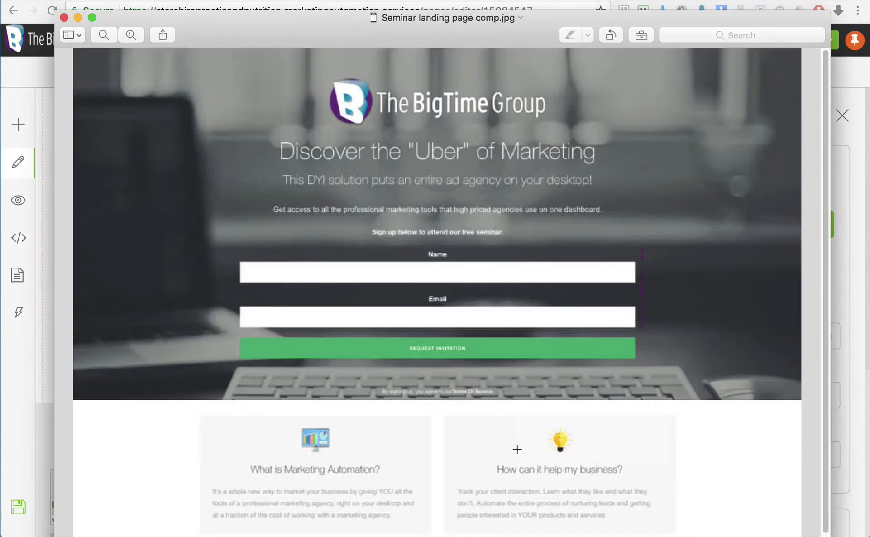
pyautogui.scroll(-10, 517, 448)
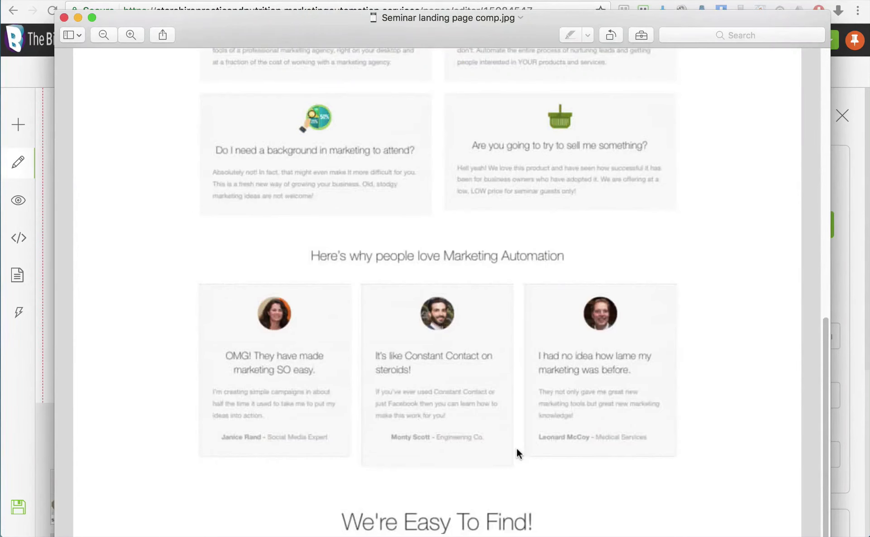
pyautogui.scroll(-2, 517, 453)
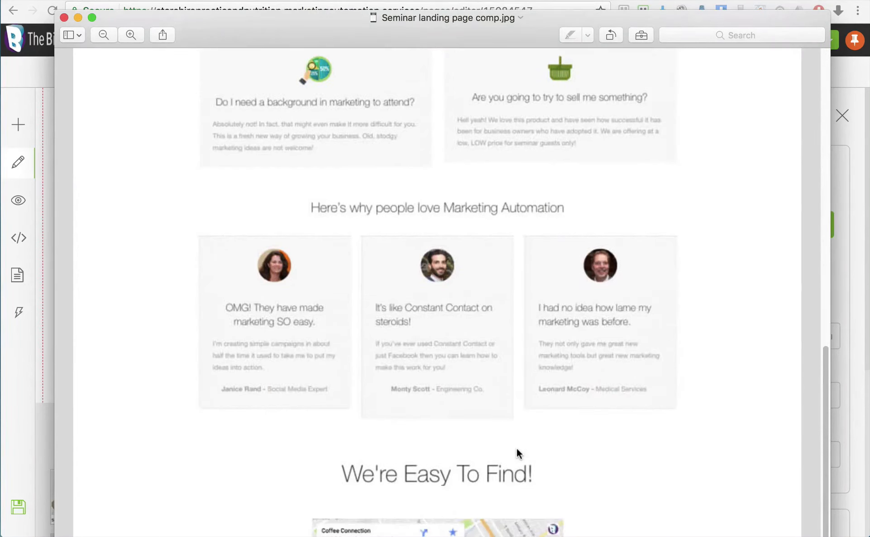
pyautogui.scroll(-12, 519, 453)
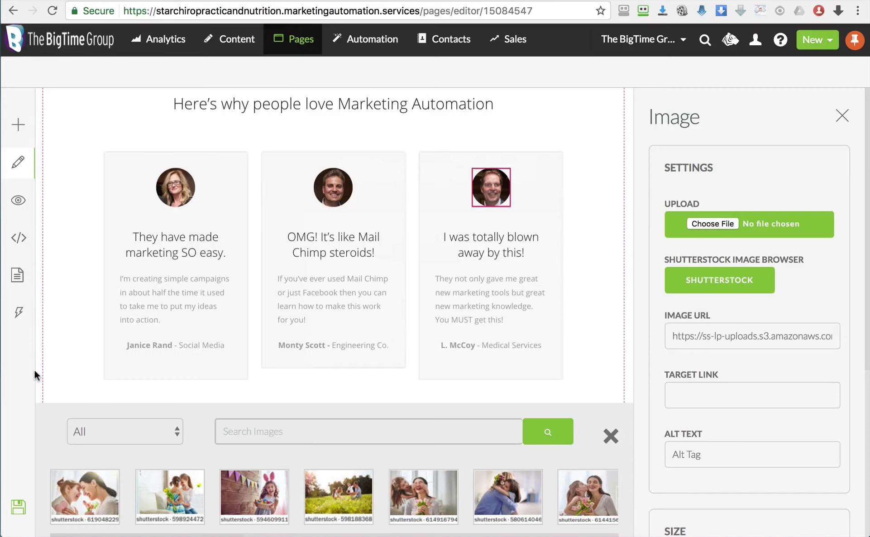
pyautogui.click(36, 375)
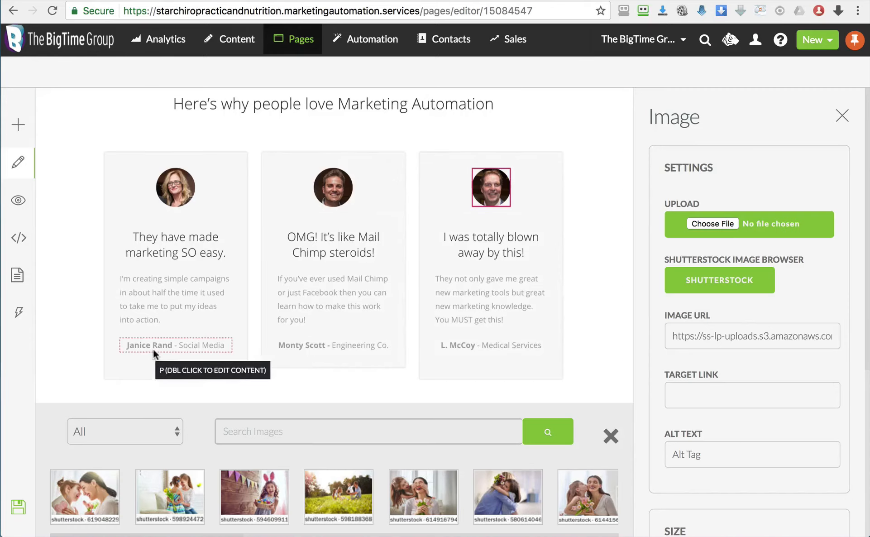
pyautogui.scroll(-6, 153, 349)
pyautogui.scroll(3, 153, 351)
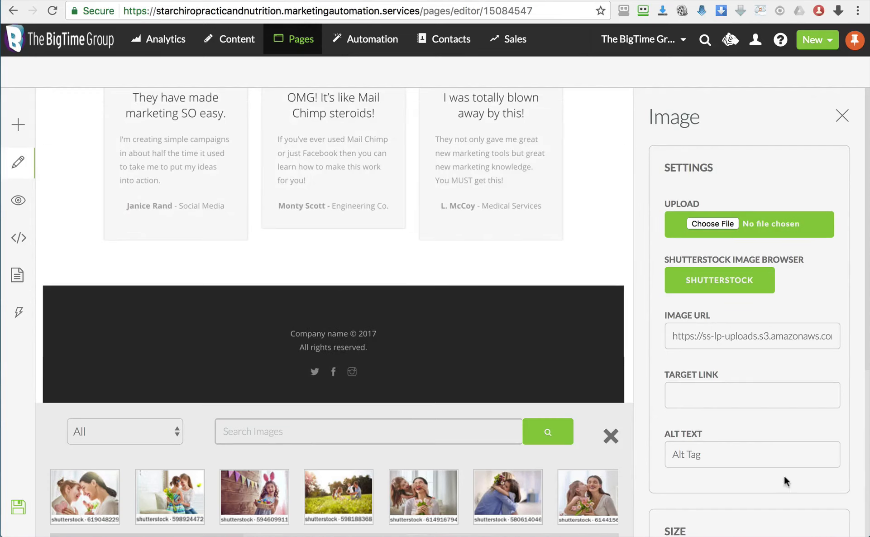
pyautogui.click(610, 435)
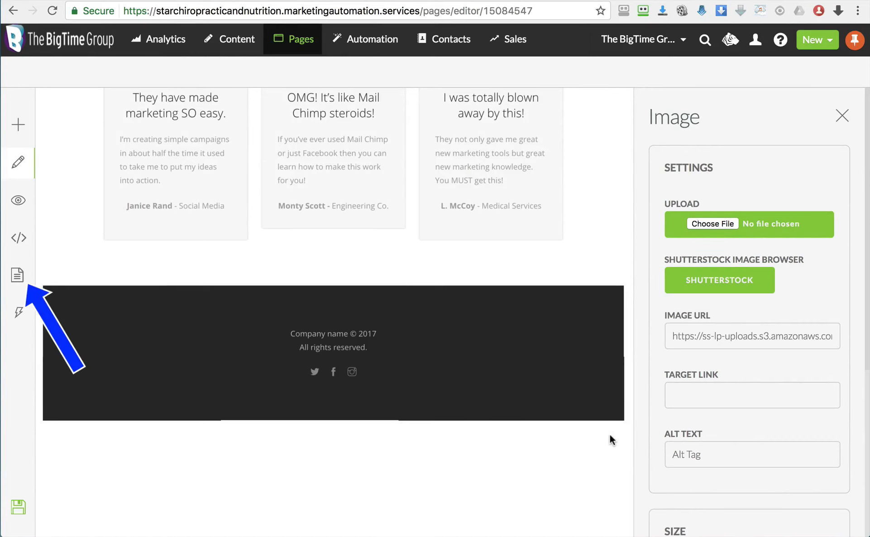
# Set the funnel slug to WRN-DEMO in the funnel settings
pyautogui.click(17, 277)
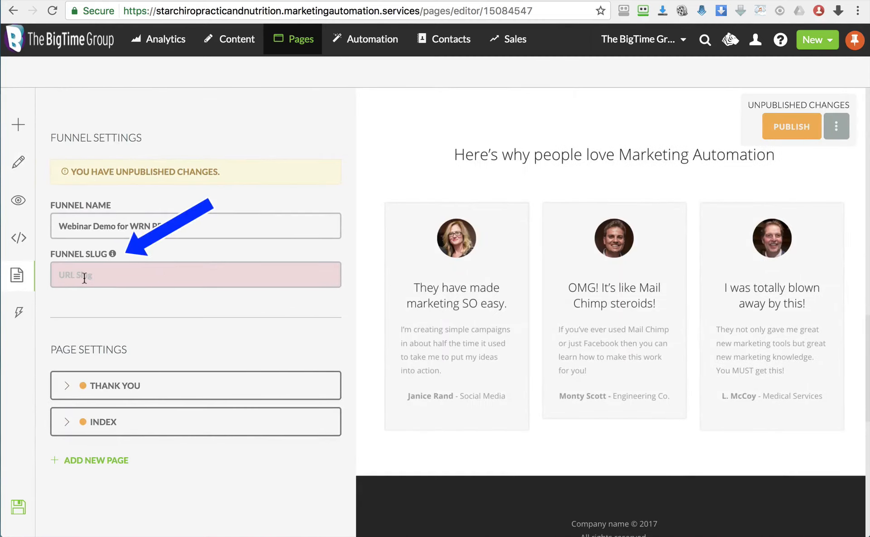
pyautogui.click(84, 277)
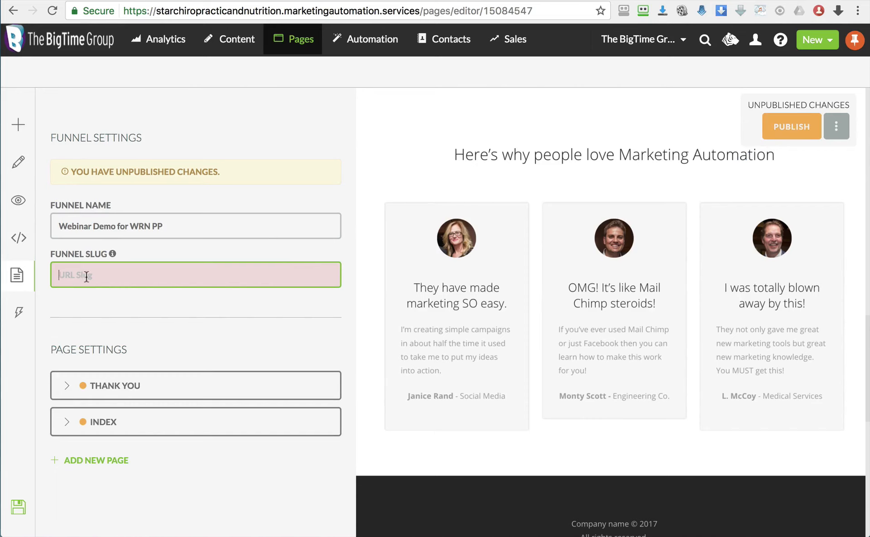
pyautogui.write('WRN-')
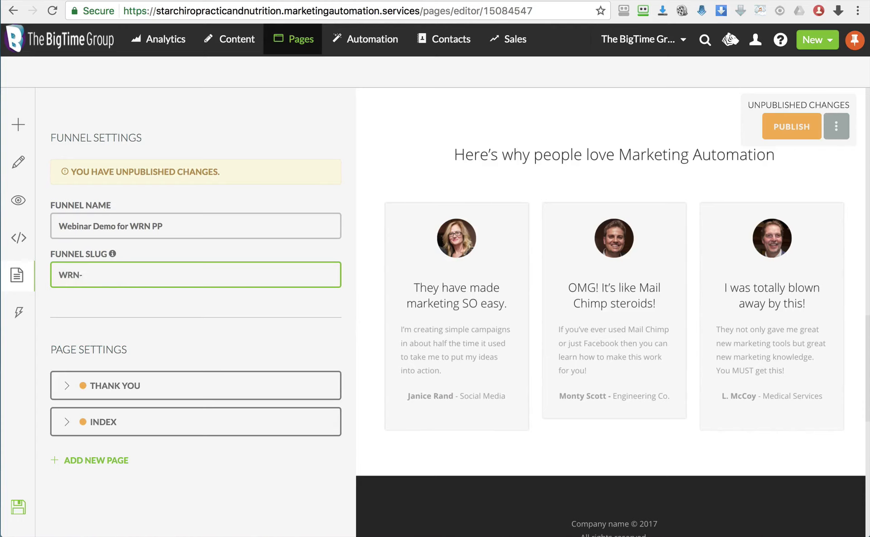
pyautogui.write('DEMO')
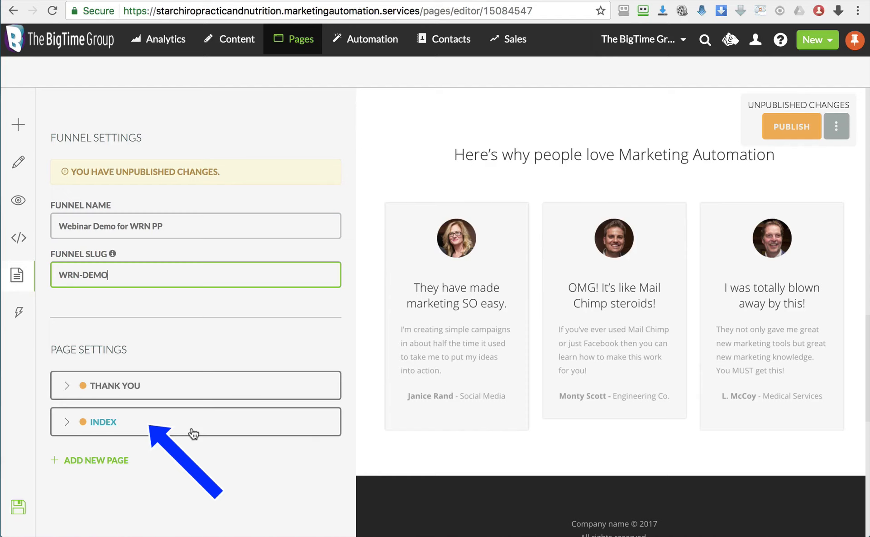
# Expand the thank you page's settings, load that page, and start editing its content
pyautogui.click(176, 389)
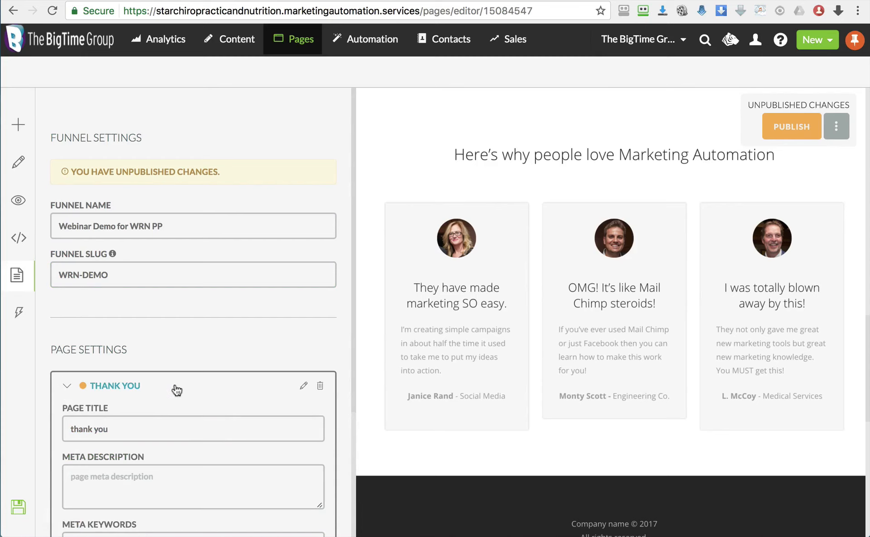
pyautogui.scroll(15, 512, 382)
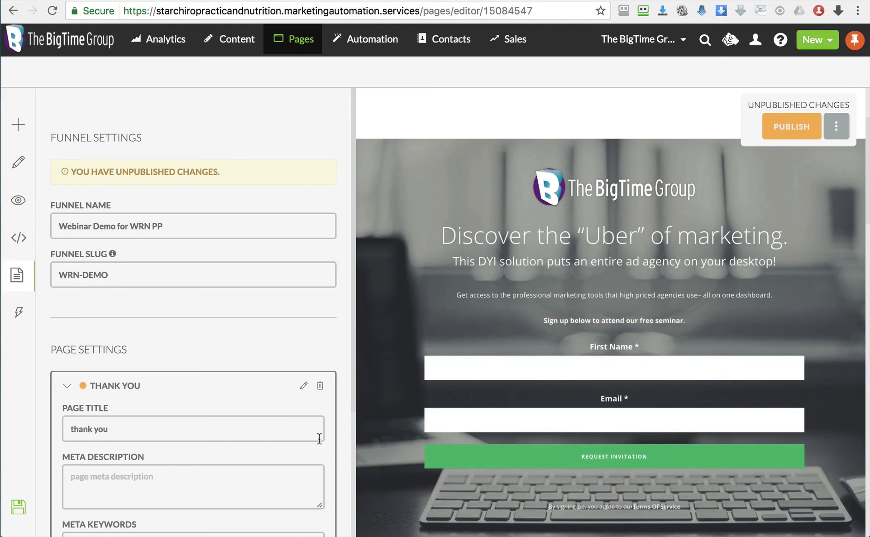
pyautogui.click(305, 387)
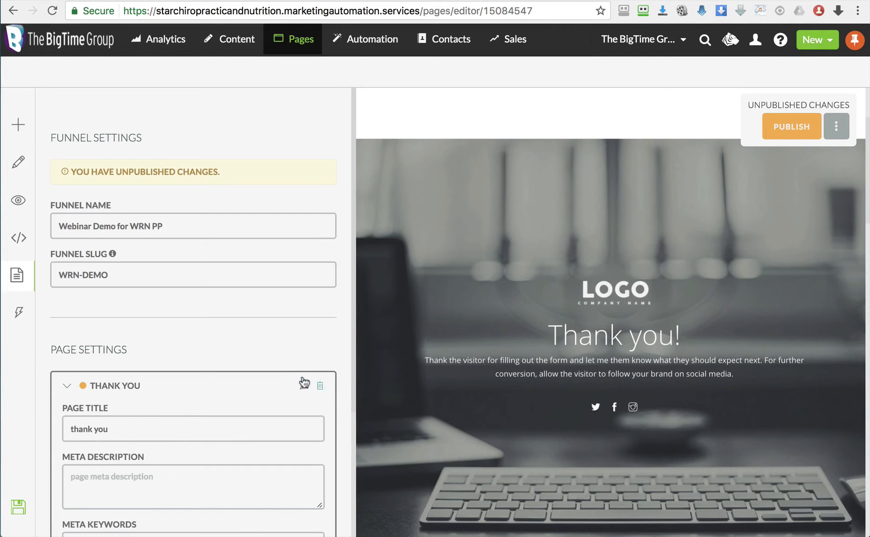
pyautogui.click(24, 164)
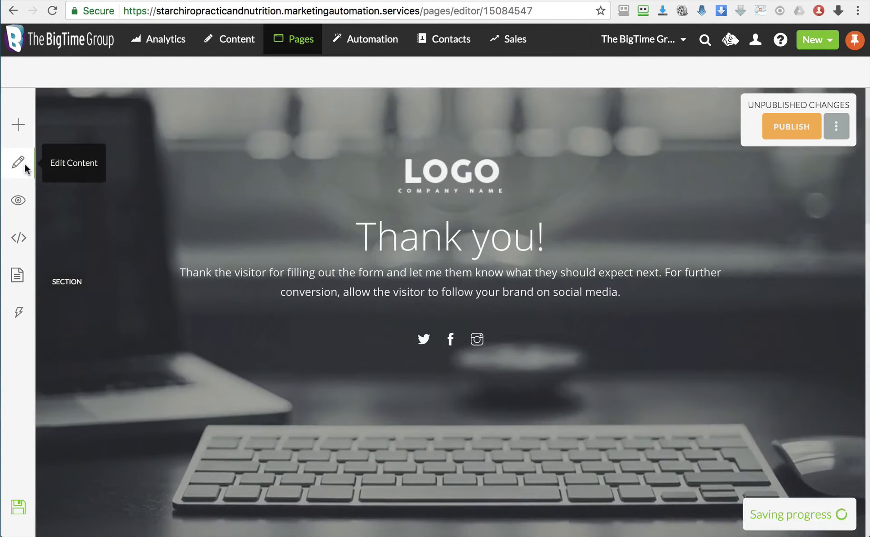
# Replace the thank you page's placeholder logo with an uploaded The BigTime Group logo file
pyautogui.click(442, 174)
pyautogui.click(712, 222)
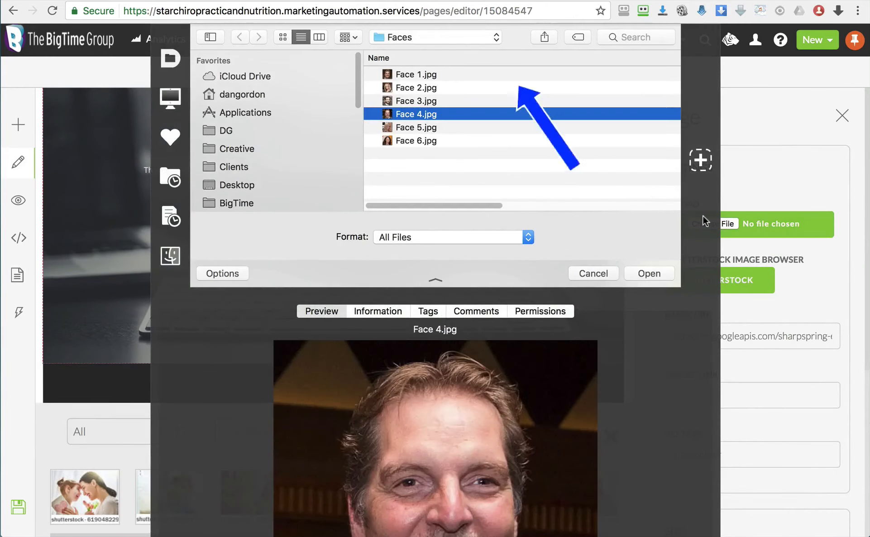
pyautogui.press('super+Up')
pyautogui.press('Return')
# Set the logo's image width to 500, turn off constrained proportions, and set its height to 115
pyautogui.scroll(-10, 767, 330)
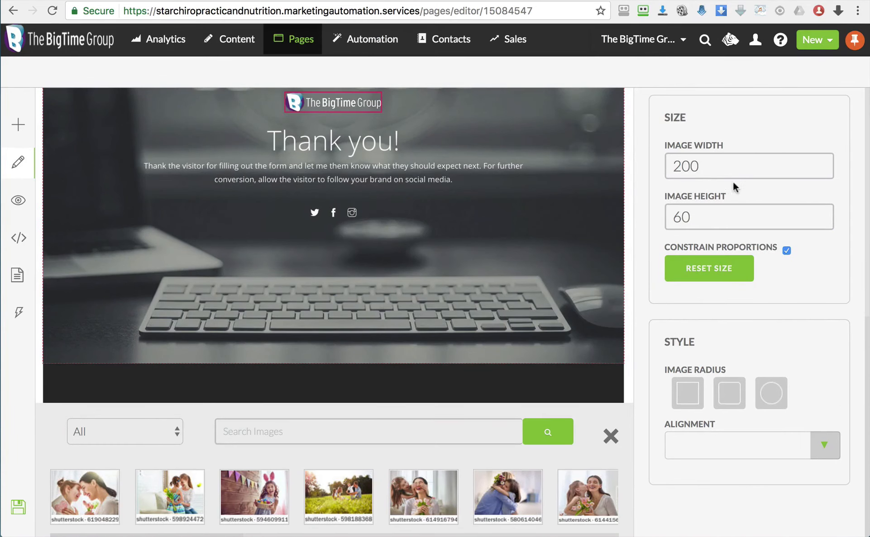
pyautogui.doubleClick(733, 166)
pyautogui.write('500')
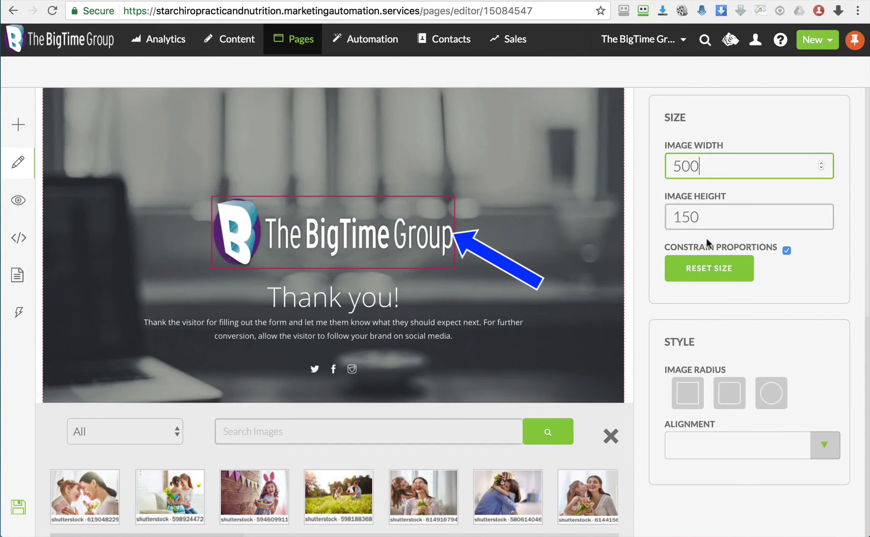
pyautogui.click(787, 251)
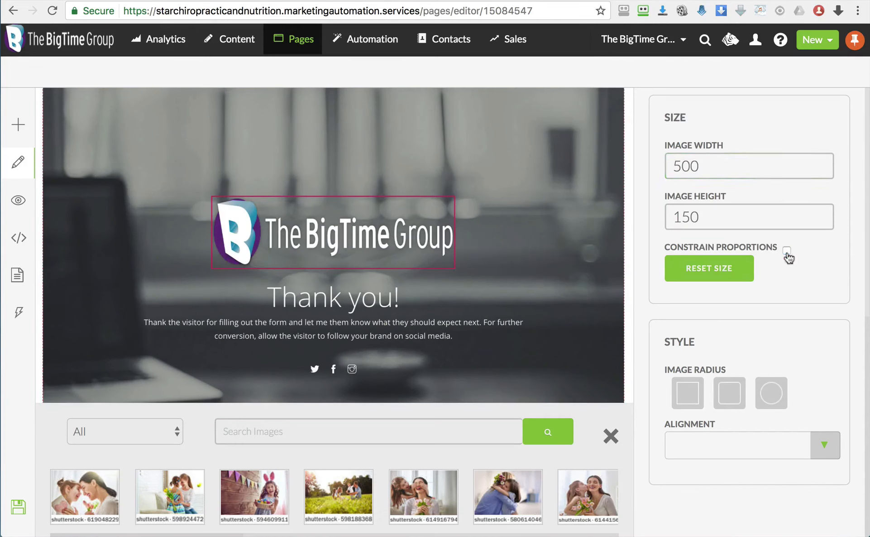
pyautogui.doubleClick(701, 217)
pyautogui.write('115')
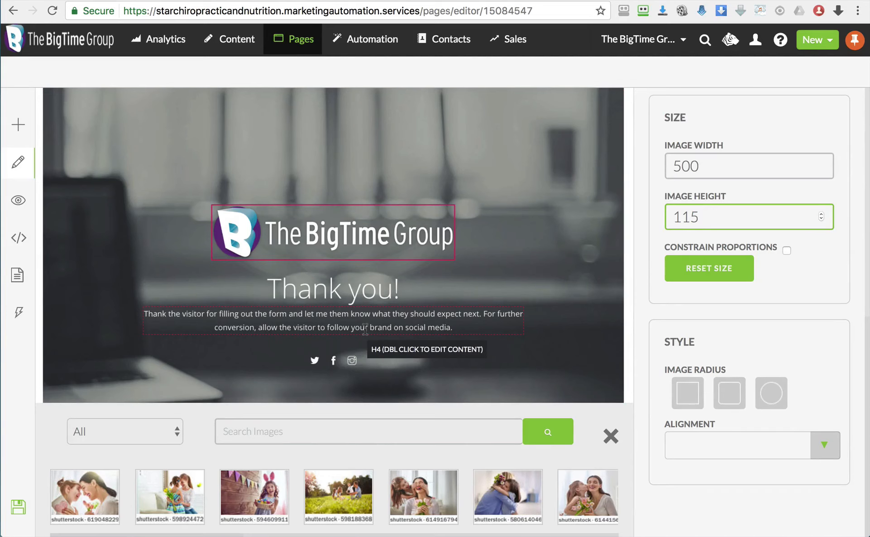
# Switch to the Landing Page Text Word document and copy the two seminar sentences under the THANK YOU PAGE heading
pyautogui.press('super+Tab')
pyautogui.press('super+Tab')
pyautogui.scroll(-20, 361, 325)
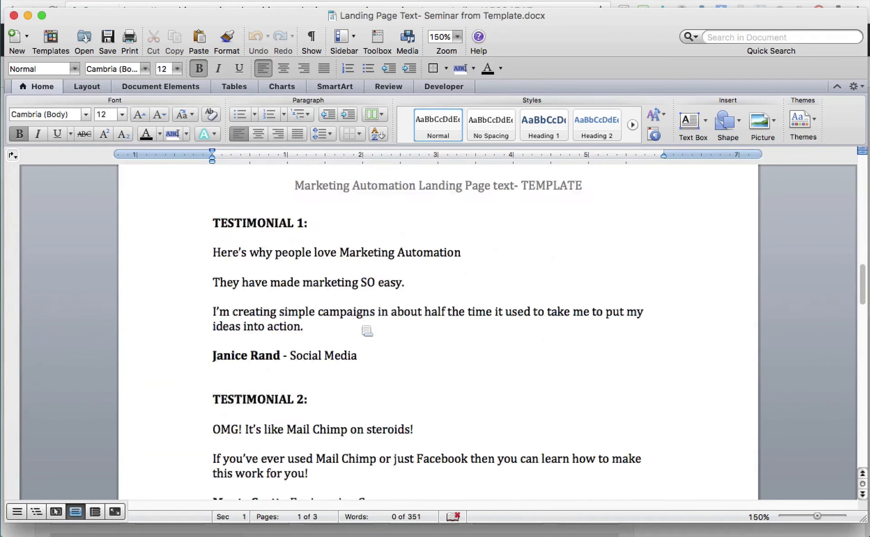
pyautogui.scroll(-10, 361, 325)
pyautogui.scroll(8, 362, 324)
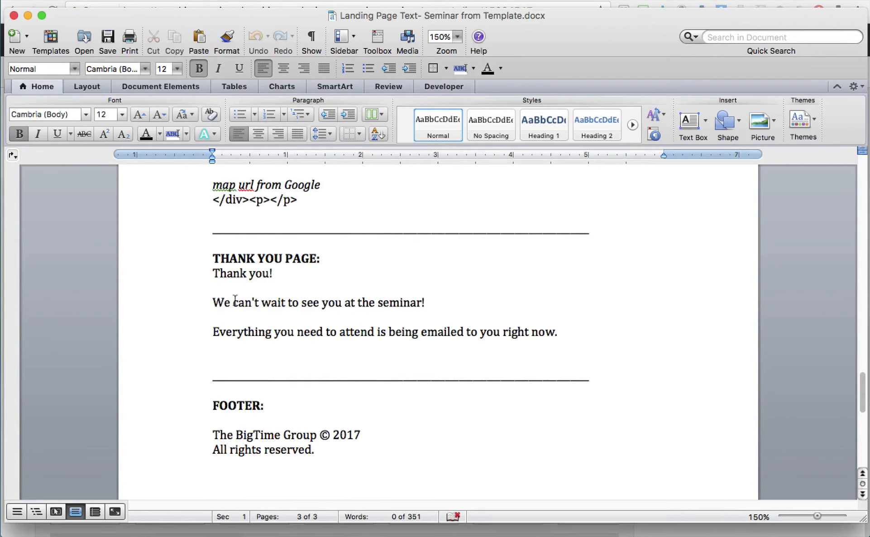
pyautogui.moveTo(213, 303); pyautogui.dragTo(558, 333)
pyautogui.press('super+c')
# Return to the page editor and replace the paragraph below the Thank you! heading with the copied text
pyautogui.press('super+Tab')
pyautogui.doubleClick(420, 319)
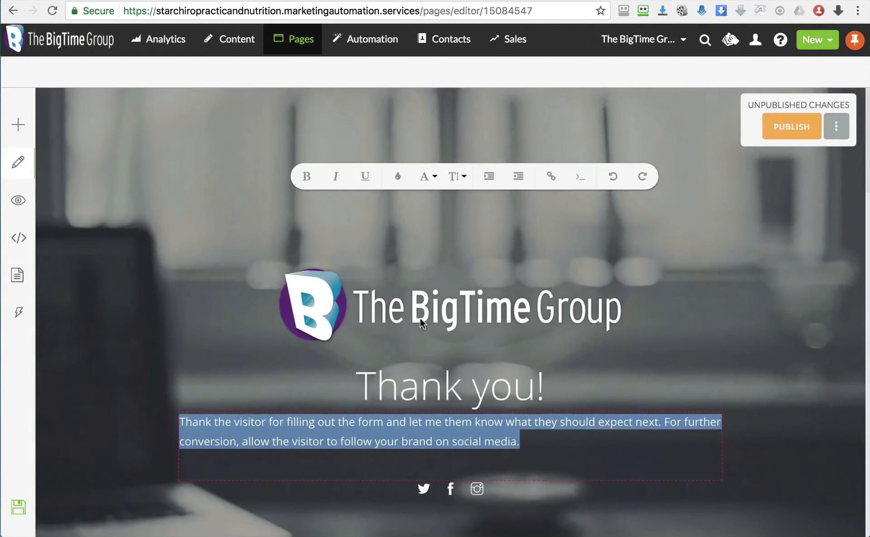
pyautogui.rightClick(405, 433)
pyautogui.click(427, 523)
pyautogui.click(577, 352)
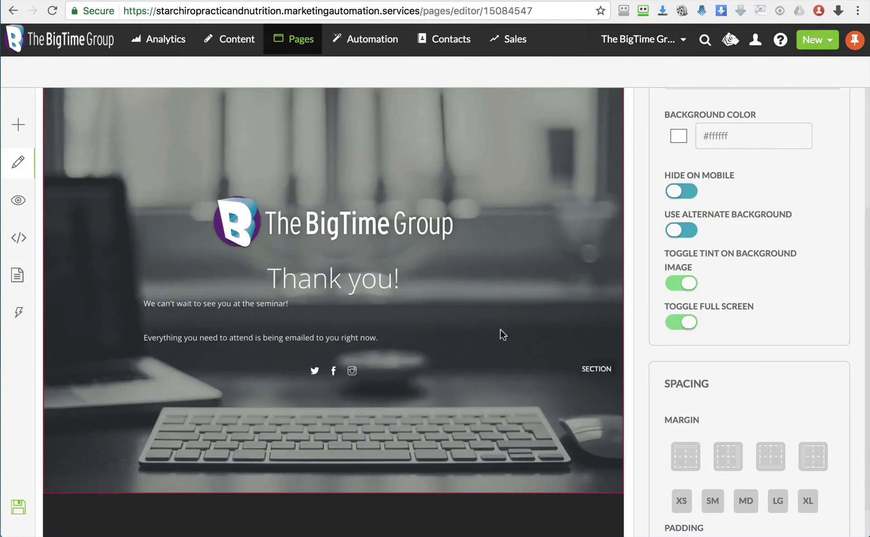
# Center the two sentences below the Thank you! heading and enlarge their text
pyautogui.scroll(-3, 714, 360)
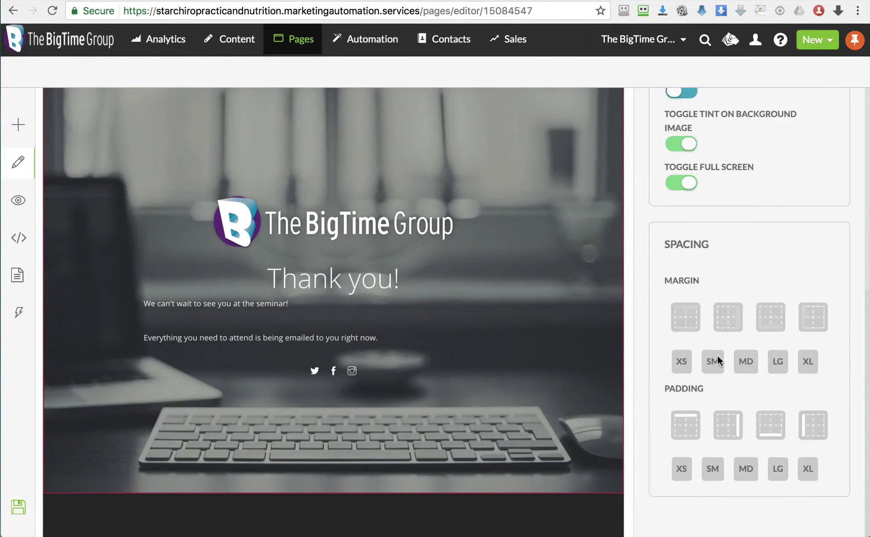
pyautogui.click(398, 305)
pyautogui.doubleClick(397, 307)
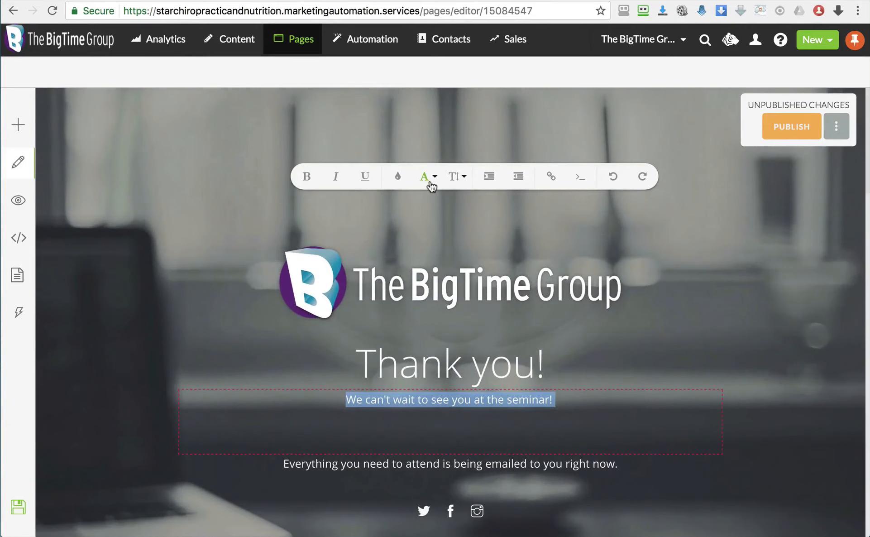
pyautogui.doubleClick(471, 460)
pyautogui.click(640, 425)
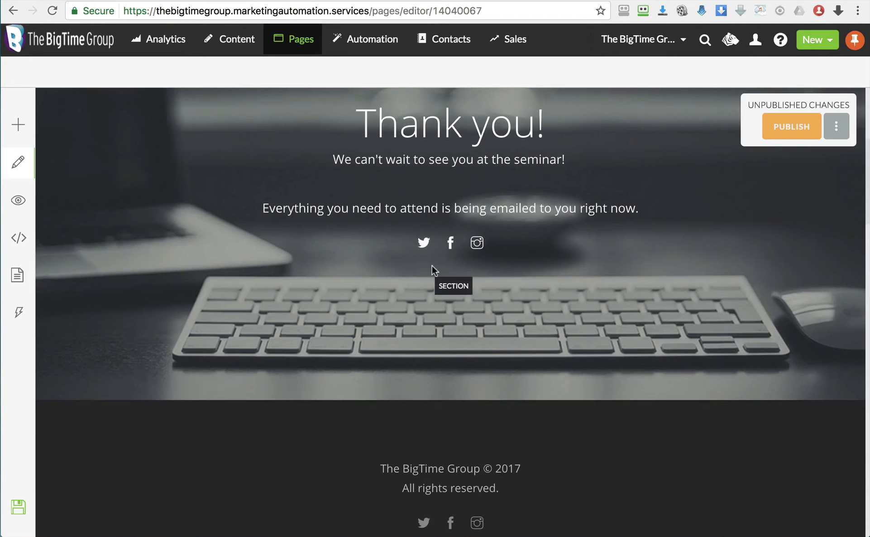
# Set the text of the Twitter button below the thank-you message to MySpace and close its settings
pyautogui.click(424, 243)
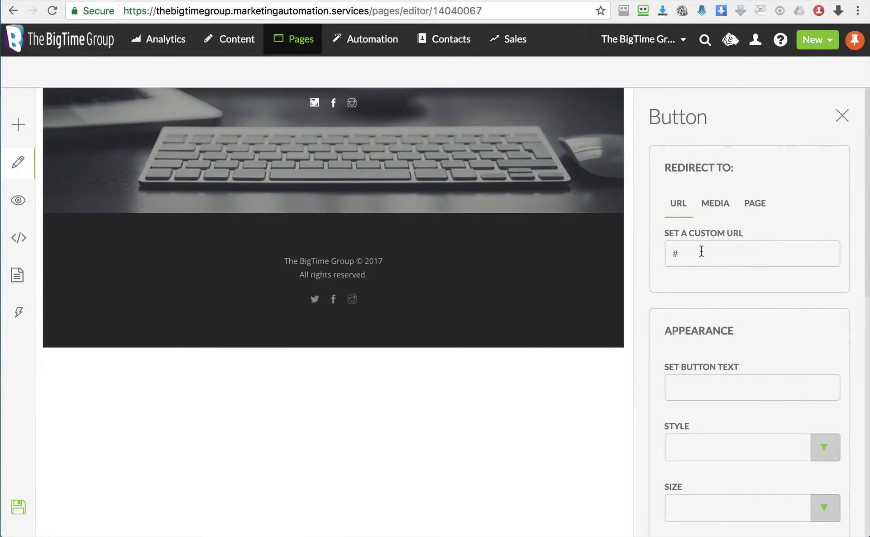
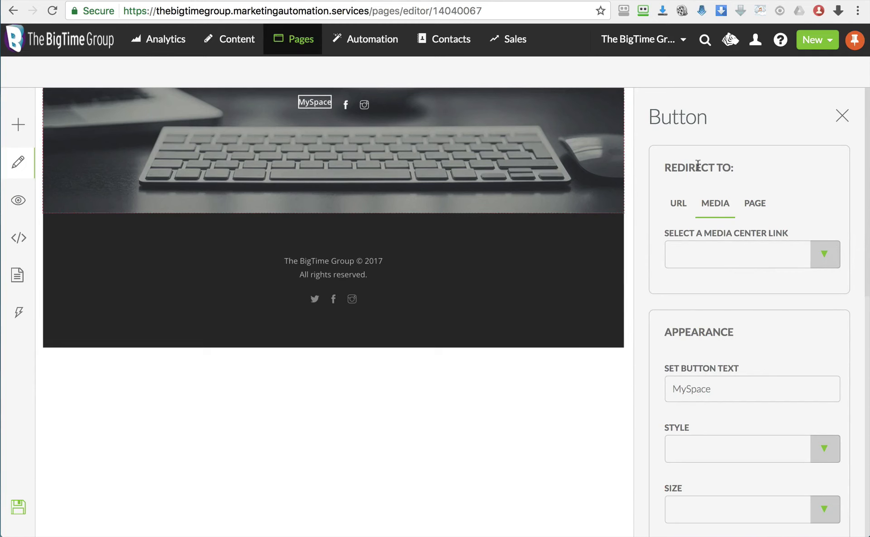
pyautogui.click(842, 116)
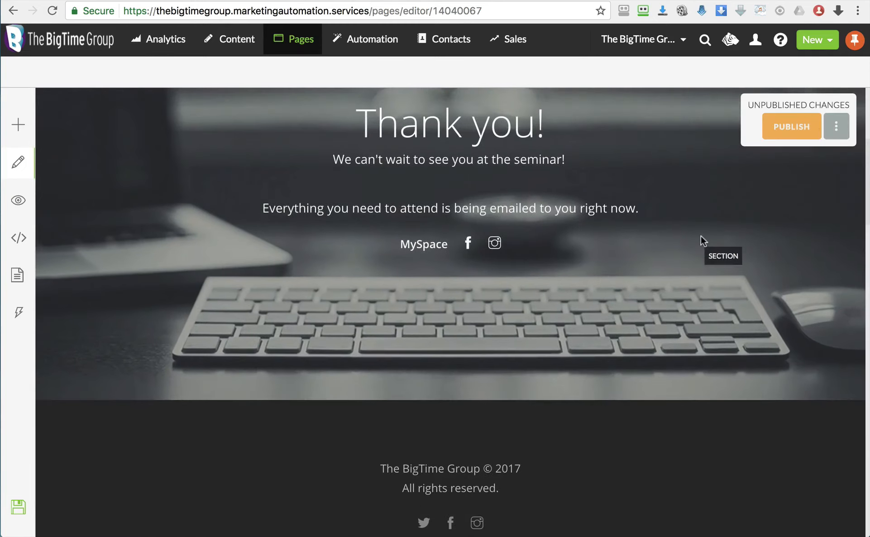
# Delete the three social media buttons below the thank-you message and the ones in the footer
pyautogui.click(420, 246)
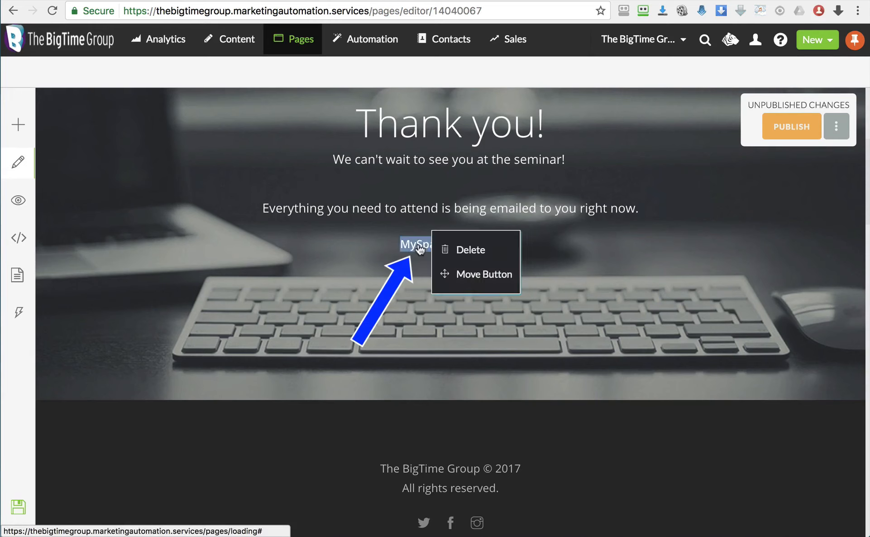
pyautogui.click(459, 251)
pyautogui.click(566, 94)
pyautogui.click(466, 250)
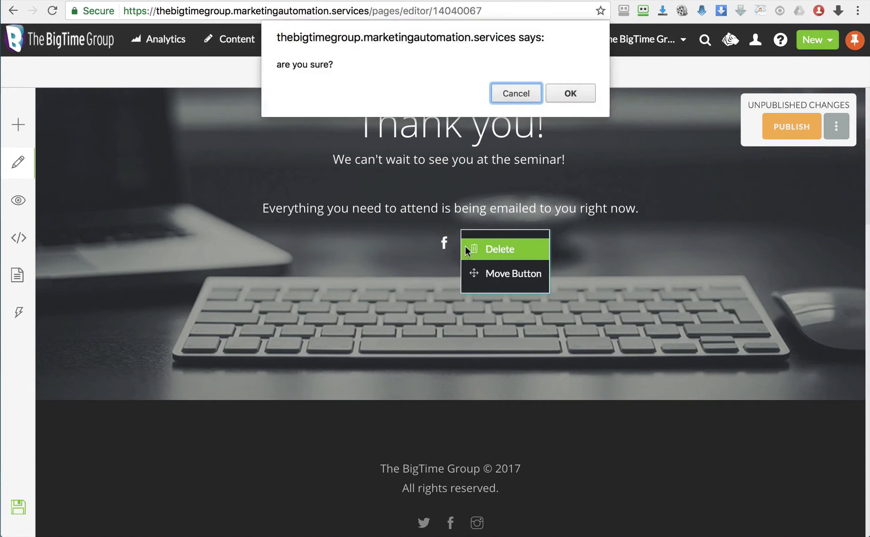
pyautogui.press('Return')
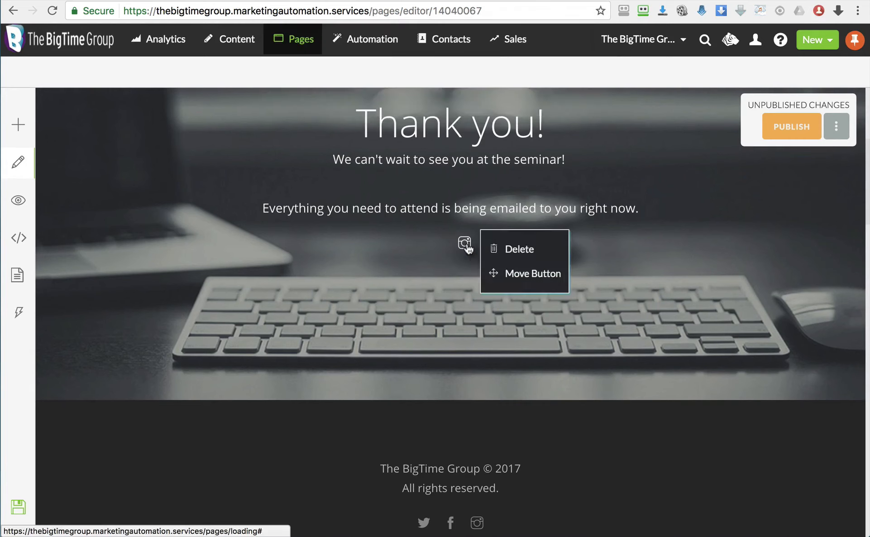
pyautogui.click(509, 251)
pyautogui.press('Return')
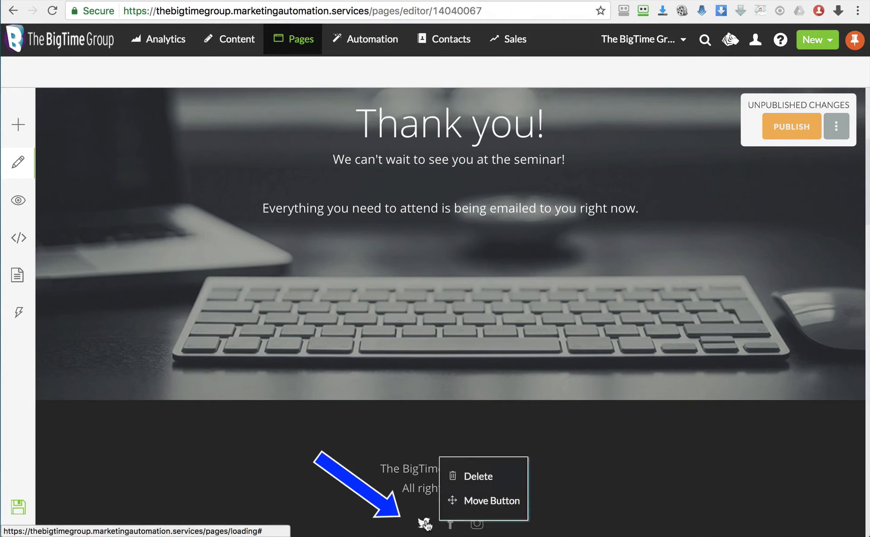
pyautogui.click(452, 476)
pyautogui.press('Return')
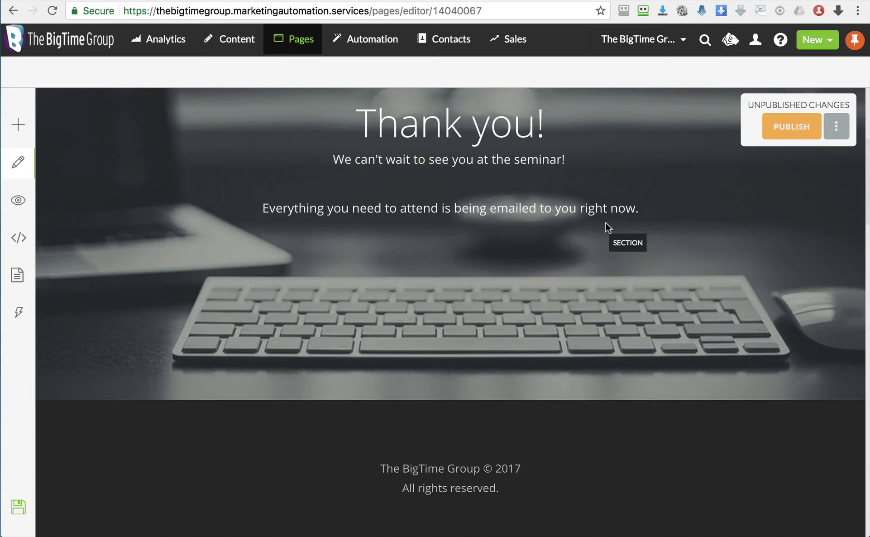
# Switch from the thank you page to the index page in the page settings and return to content editing
pyautogui.click(23, 277)
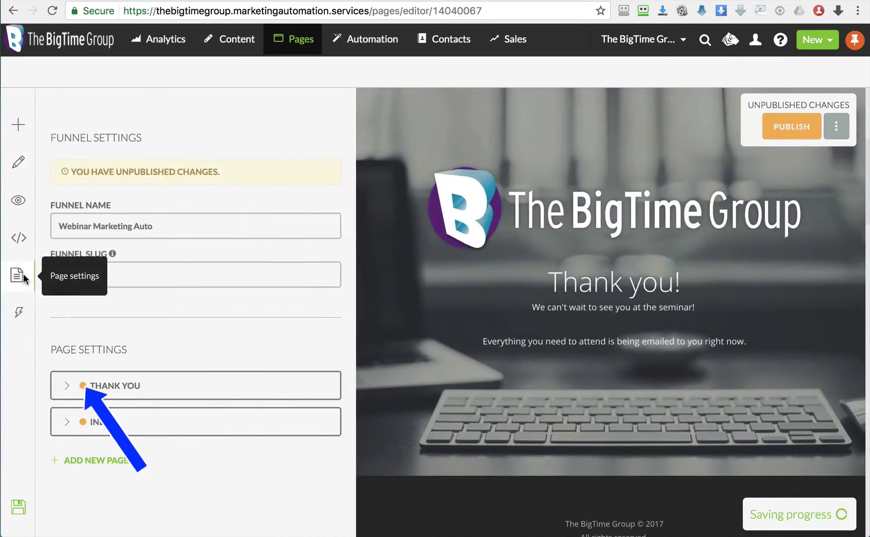
pyautogui.click(103, 423)
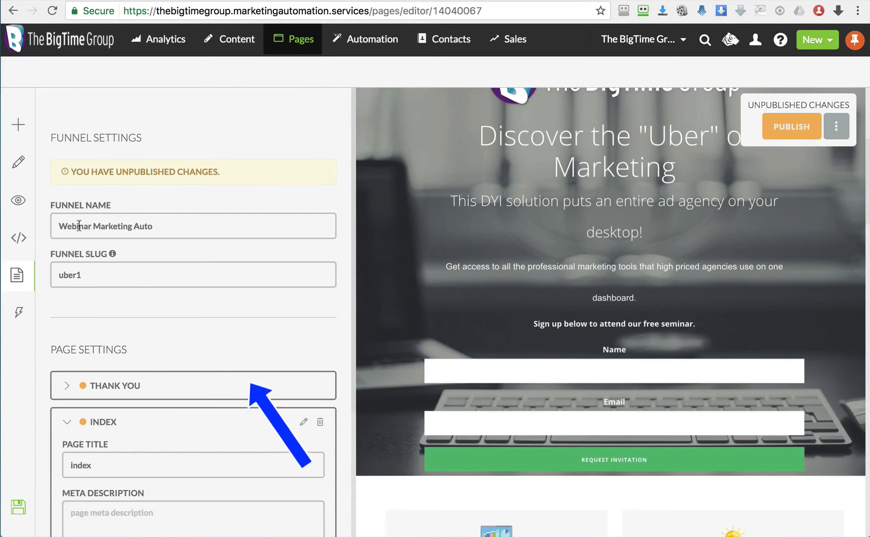
pyautogui.click(19, 162)
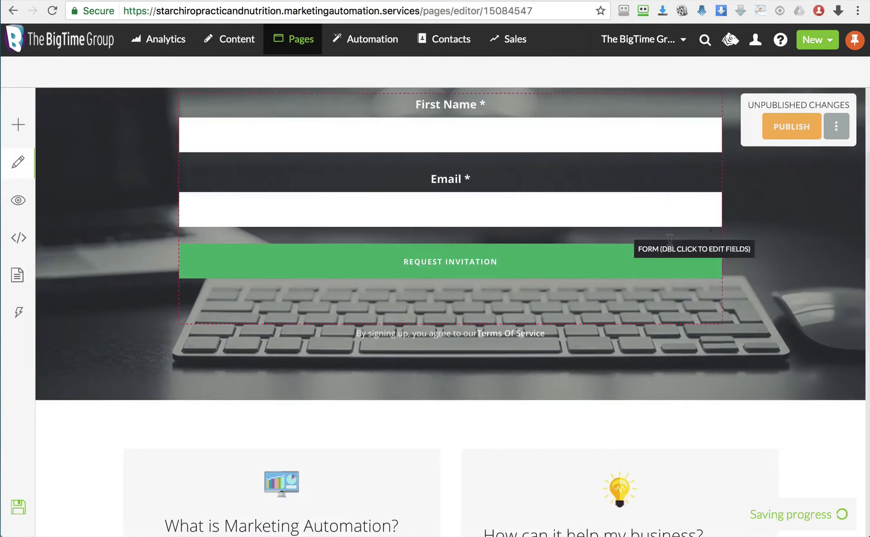
# Compare the lower part of the landing page with the seminar comp image, down to its map section and footer
pyautogui.scroll(-10, 687, 241)
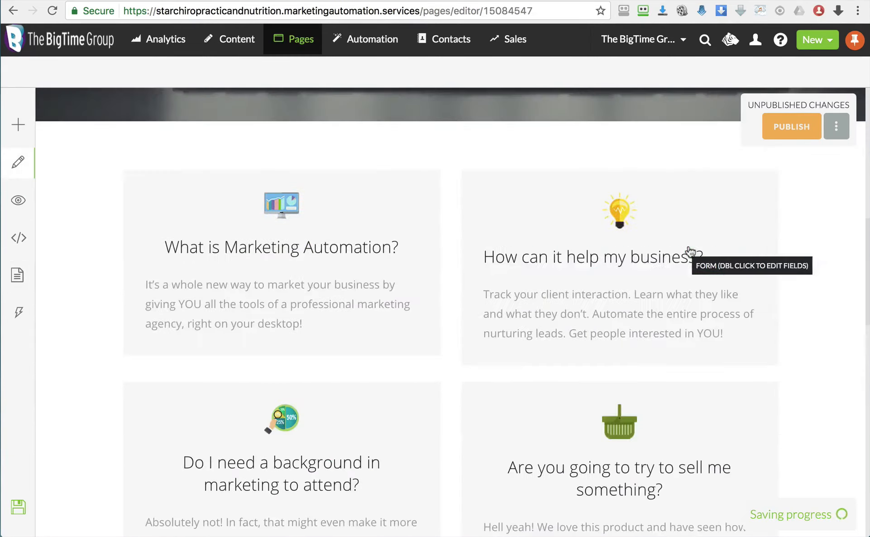
pyautogui.scroll(-4, 690, 250)
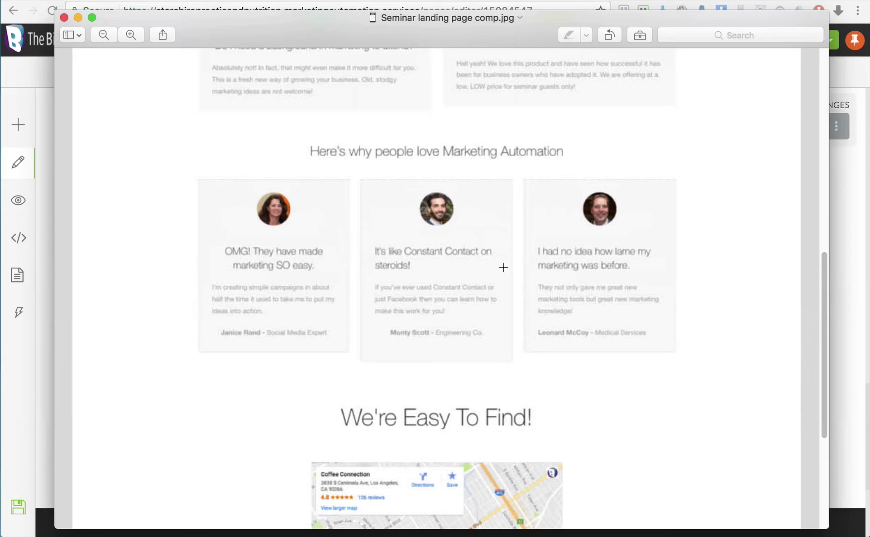
pyautogui.scroll(-5, 509, 262)
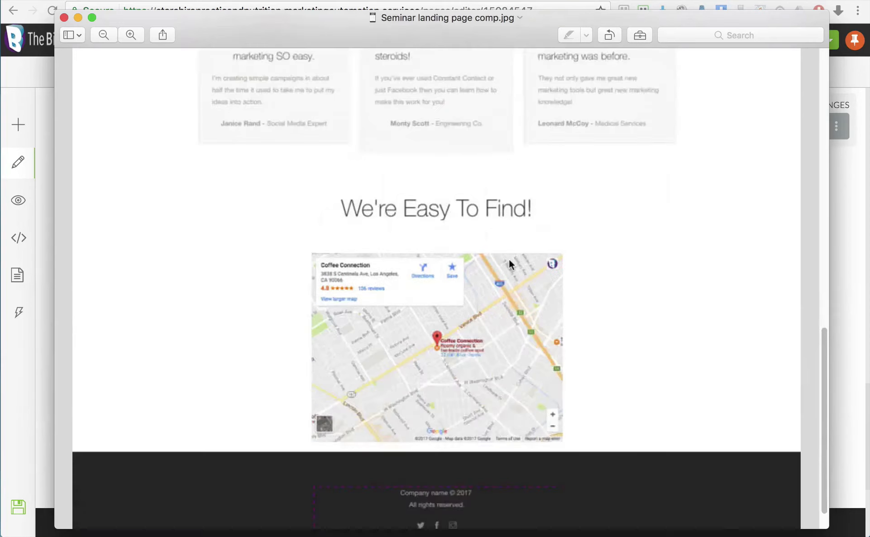
pyautogui.scroll(-1, 510, 264)
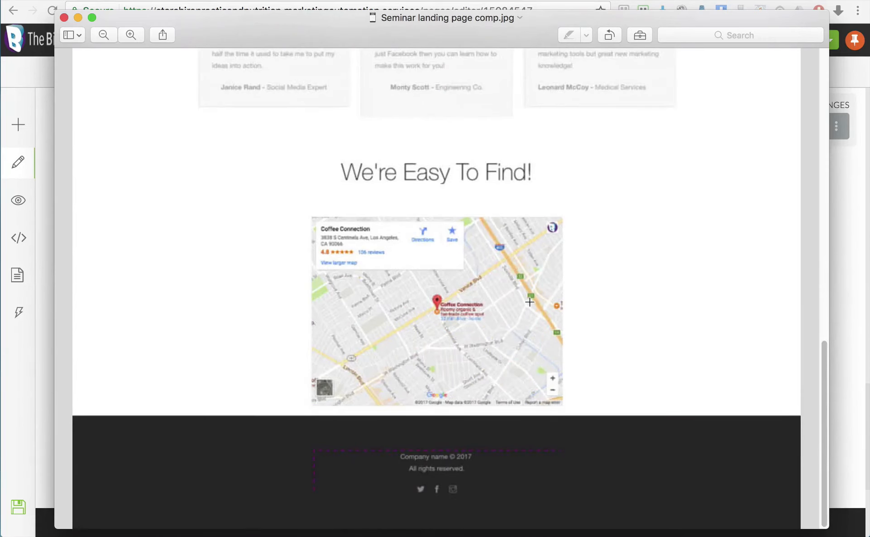
pyautogui.click(845, 300)
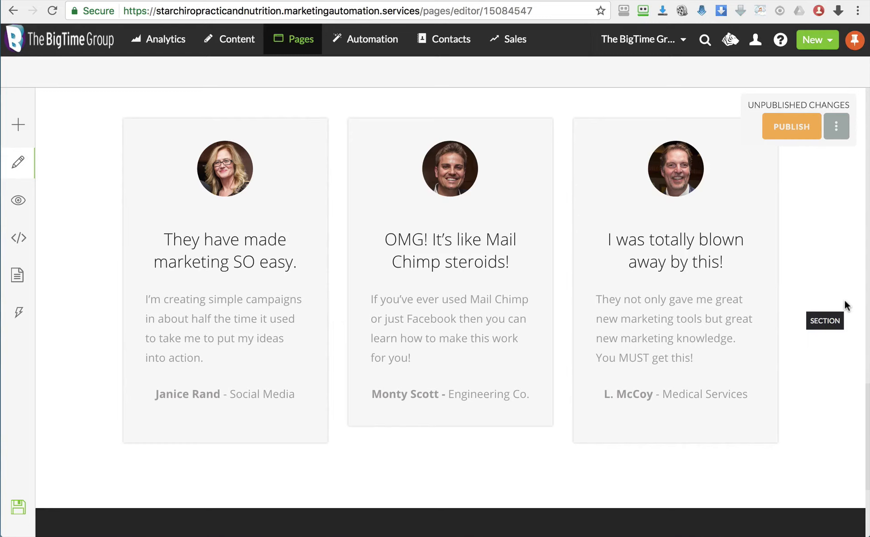
# Look up coffee connection in a new browser tab and open its place page in Google Maps
pyautogui.press('super+t')
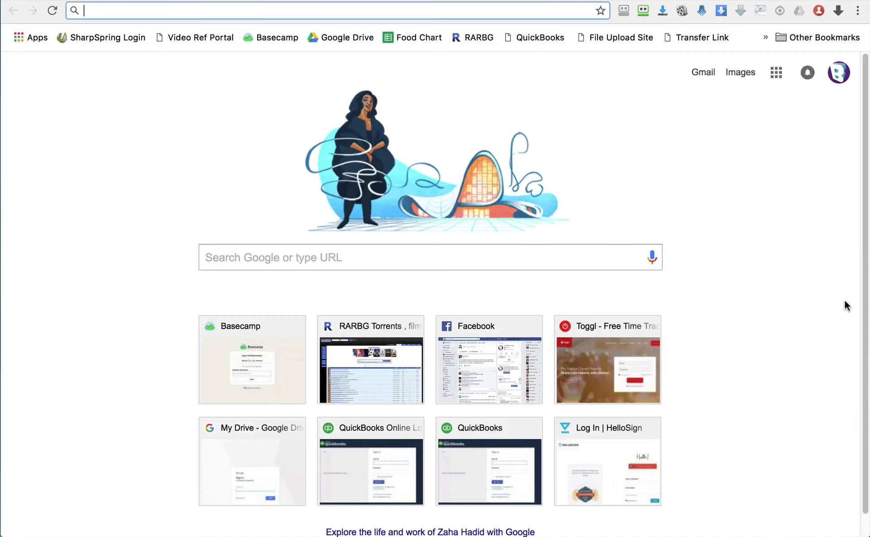
pyautogui.write('coffee connection')
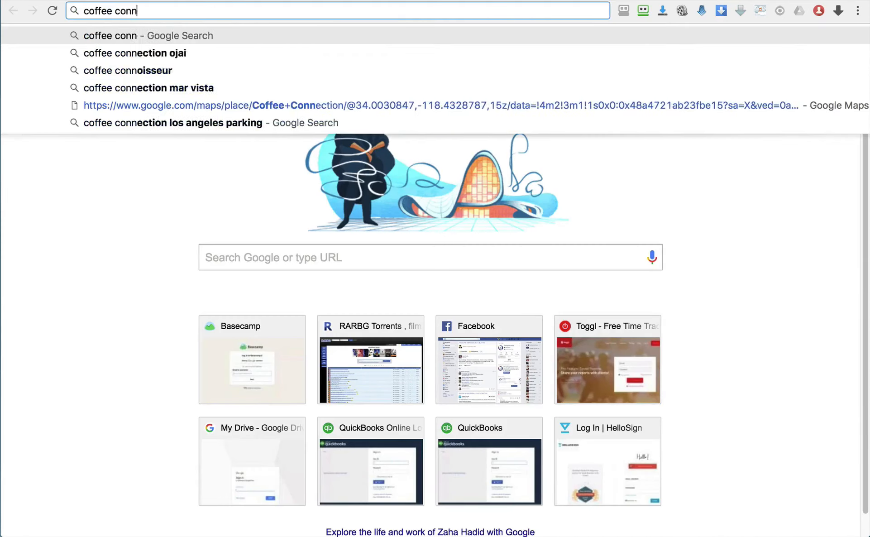
pyautogui.press('Return')
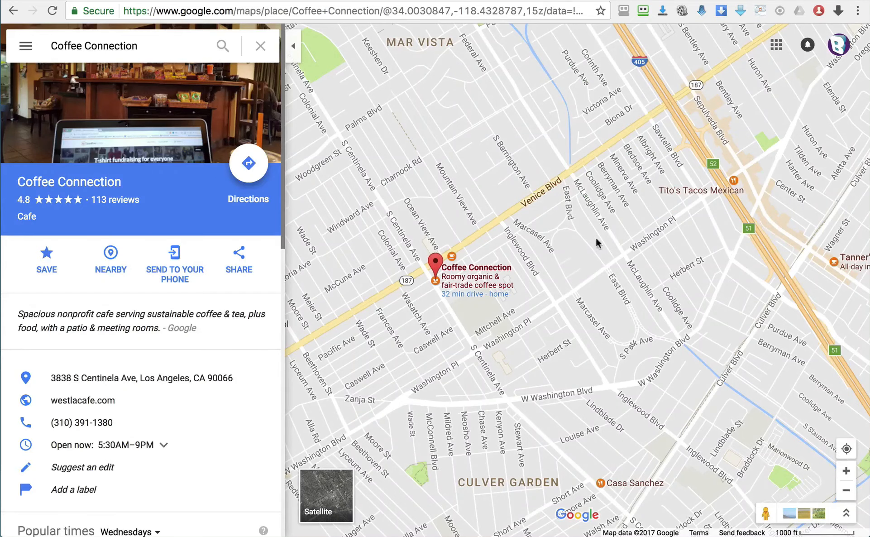
# Reposition the map around the Coffee Connection marker and capture a screenshot of the surrounding streets
pyautogui.moveTo(595, 237); pyautogui.dragTo(686, 213)
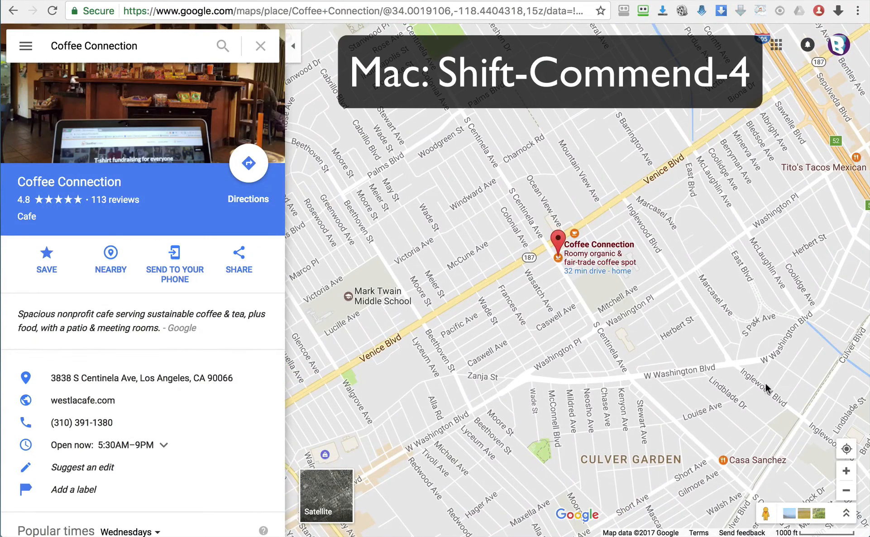
pyautogui.press('shift+super+4')
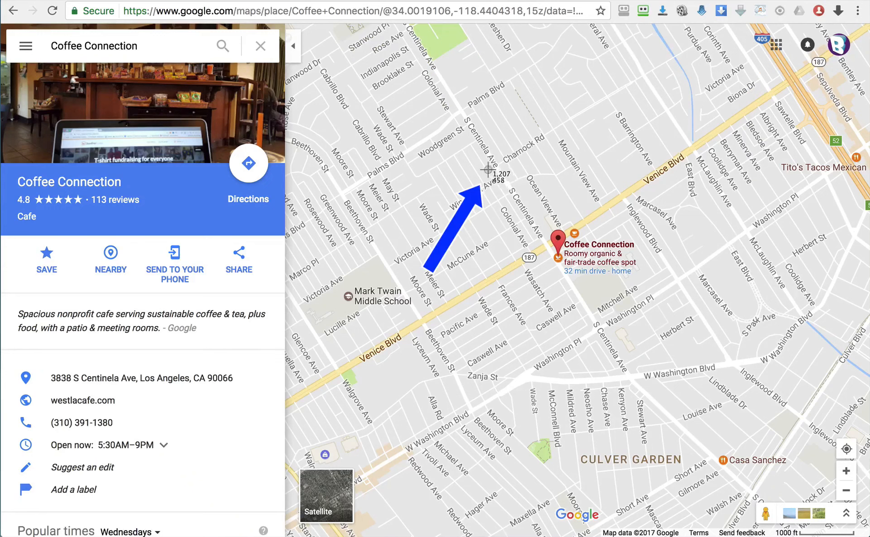
pyautogui.moveTo(467, 158)
pyautogui.mouseDown()
pyautogui.moveTo(630, 359)
pyautogui.moveTo(714, 364)
pyautogui.mouseUp()
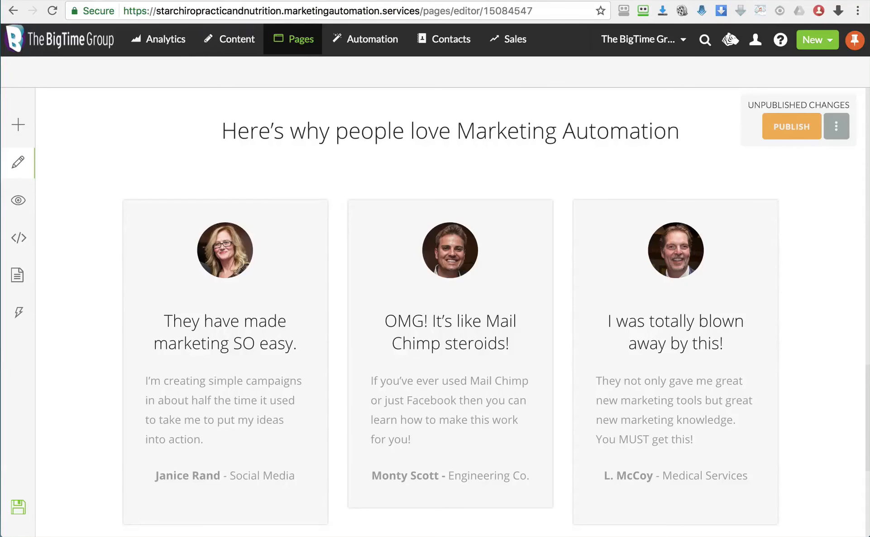
# Return to the landing page editor and add a Full Width layout section to the page
pyautogui.click(17, 128)
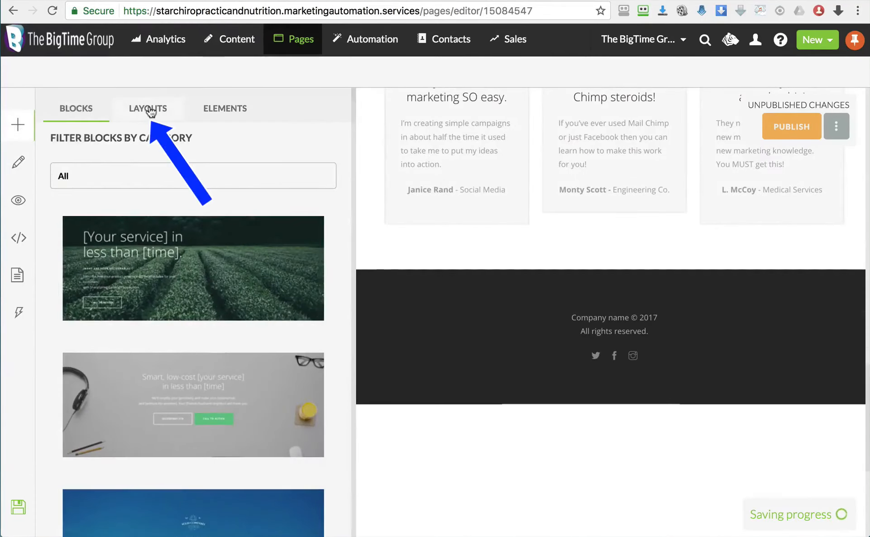
pyautogui.click(151, 112)
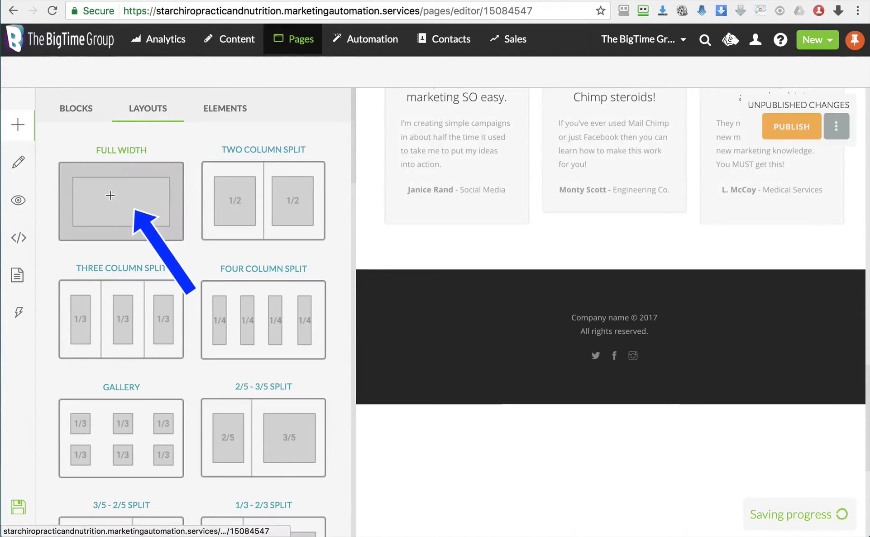
pyautogui.click(116, 204)
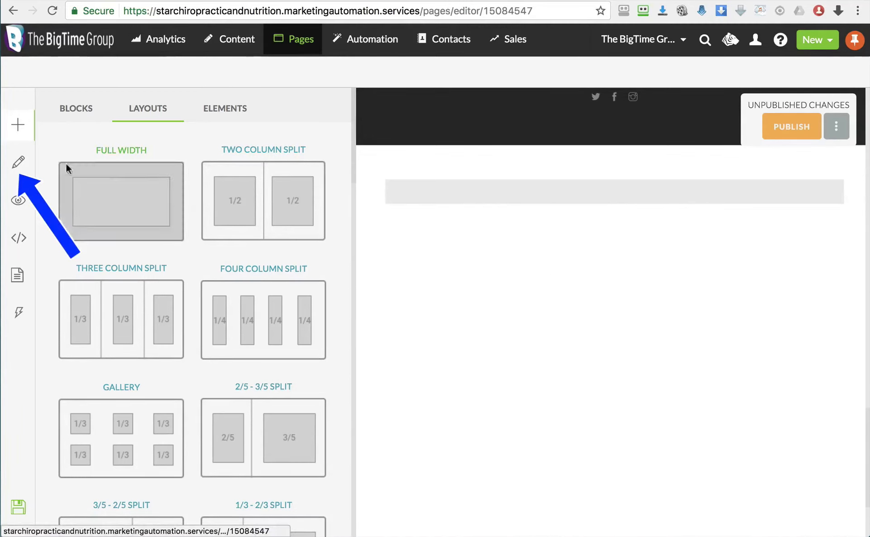
# Reorder the sections so the new empty section sits between the testimonials and the footer
pyautogui.click(17, 163)
pyautogui.scroll(-3, 487, 267)
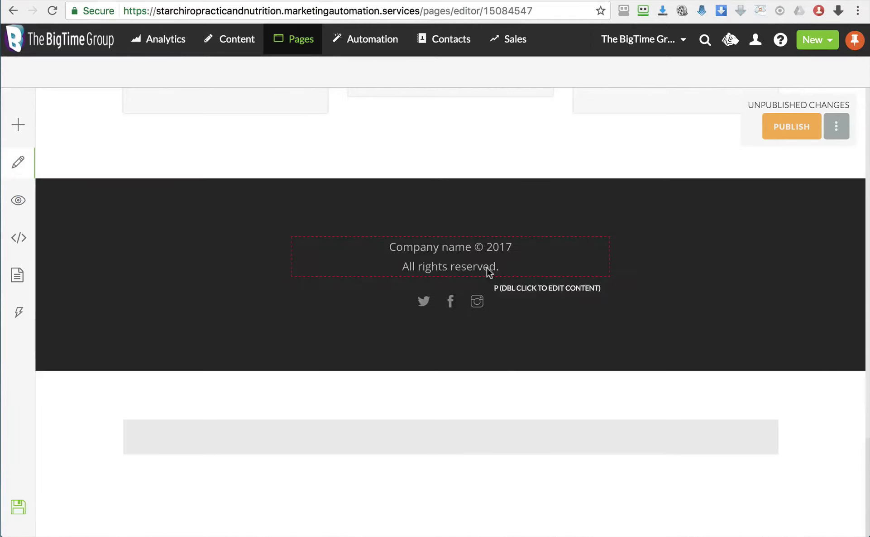
pyautogui.rightClick(478, 436)
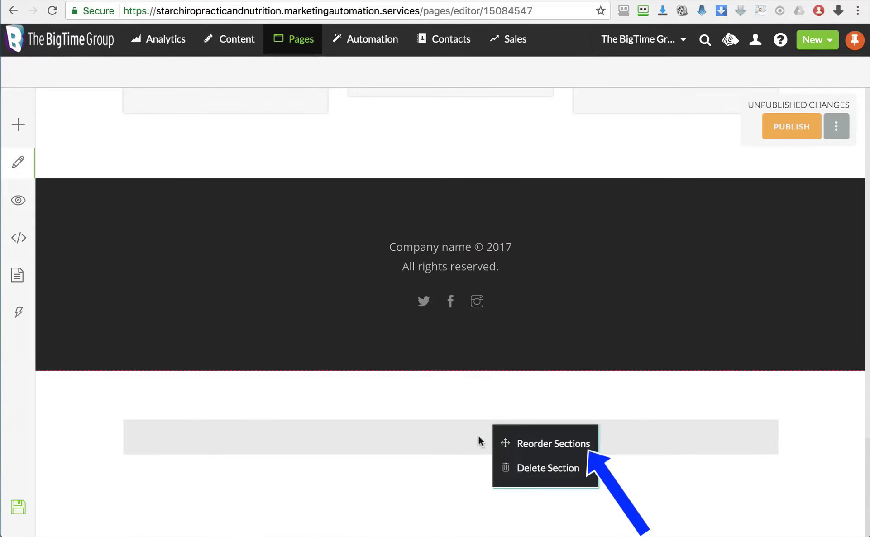
pyautogui.click(529, 437)
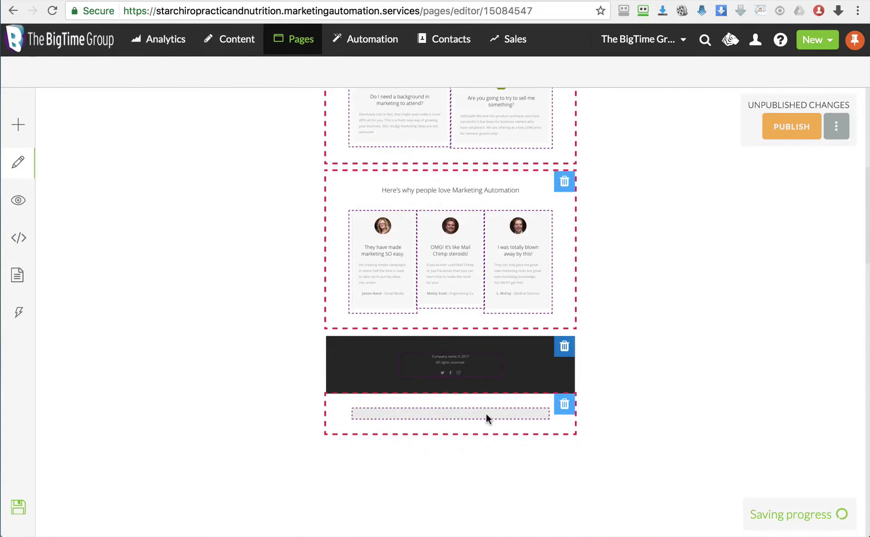
pyautogui.moveTo(486, 413); pyautogui.dragTo(400, 198)
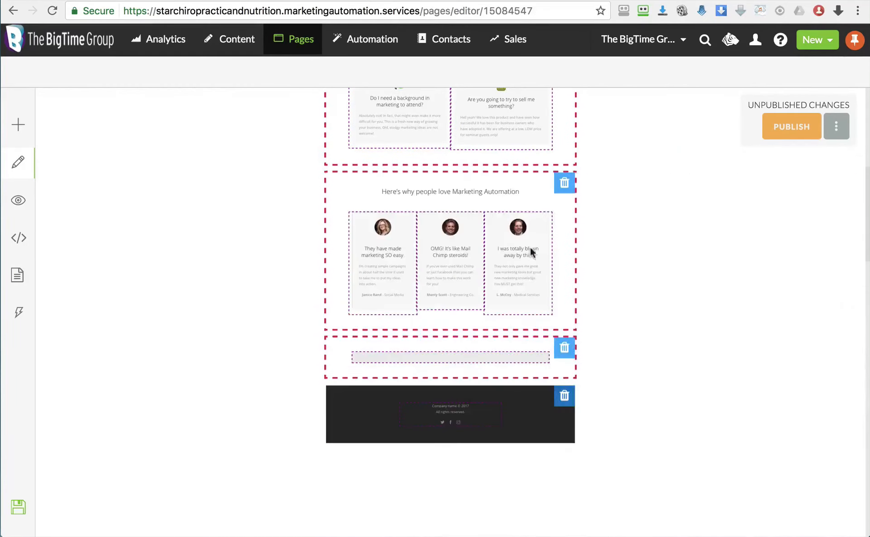
# Add an Image element to the empty full-width section above the footer
pyautogui.click(18, 127)
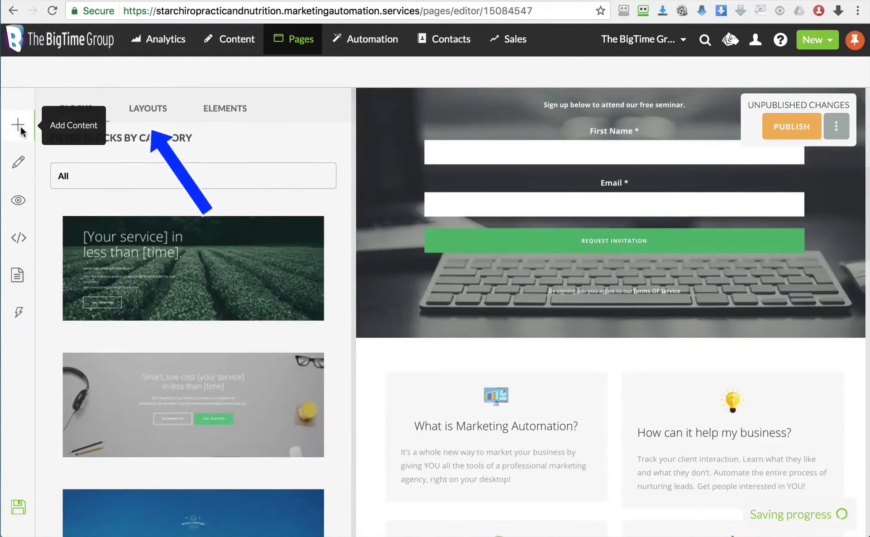
pyautogui.click(227, 110)
pyautogui.moveTo(146, 236); pyautogui.dragTo(609, 168)
pyautogui.scroll(-10, 621, 298)
pyautogui.scroll(-10, 614, 284)
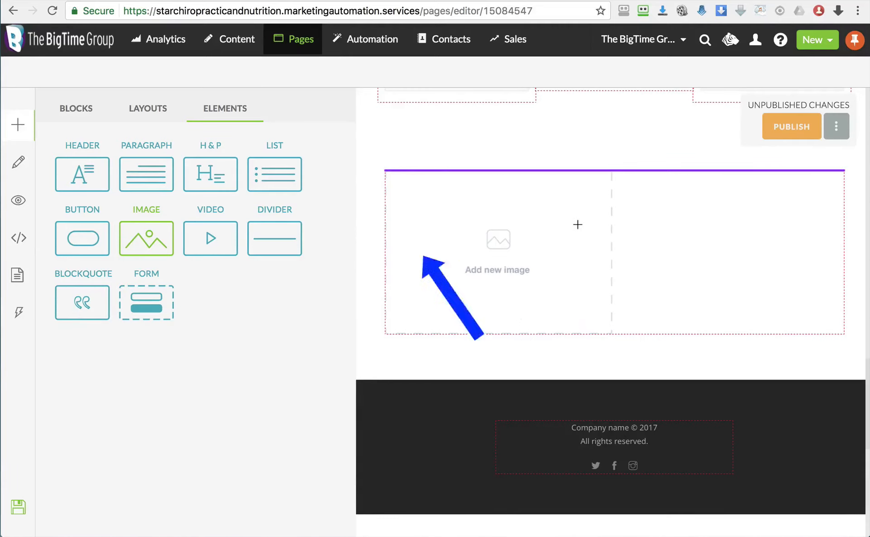
# Upload WRN Map.jpg into the new image placeholder above the footer
pyautogui.click(18, 161)
pyautogui.scroll(-3, 258, 384)
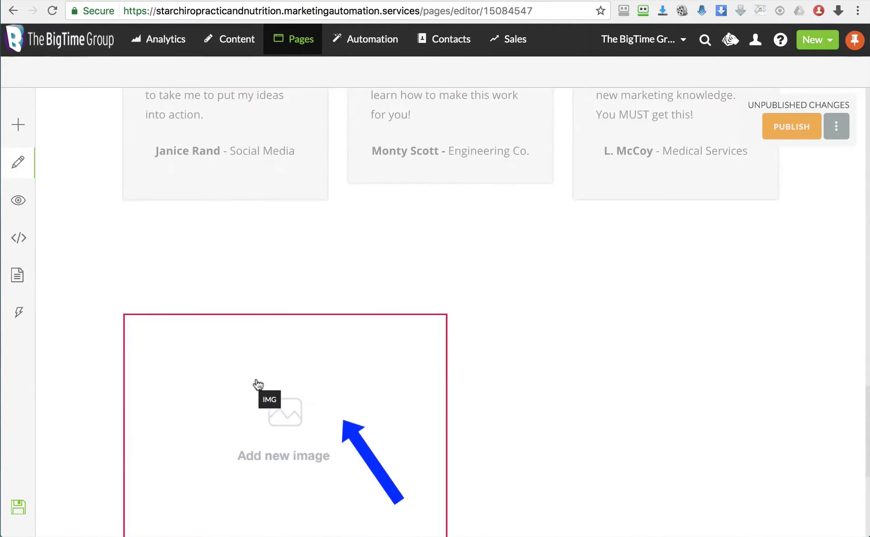
pyautogui.click(257, 383)
pyautogui.click(711, 224)
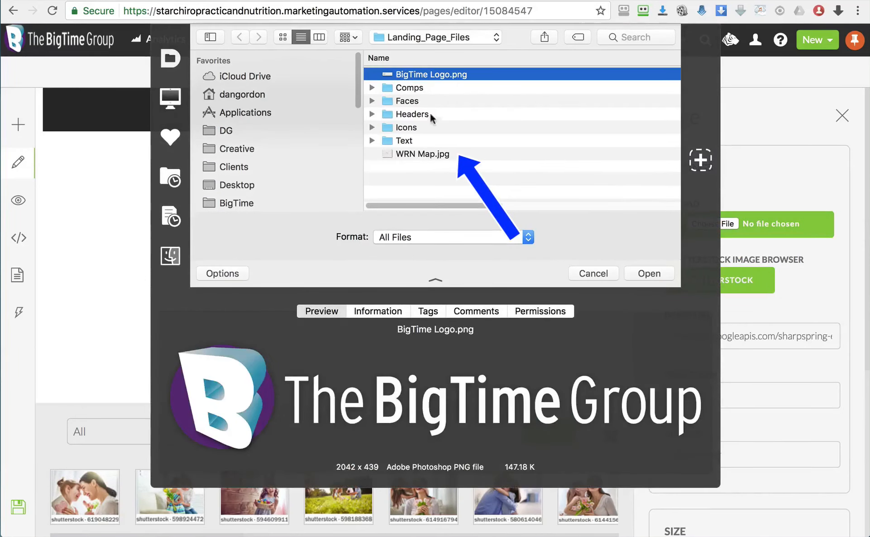
pyautogui.click(448, 154)
pyautogui.click(642, 272)
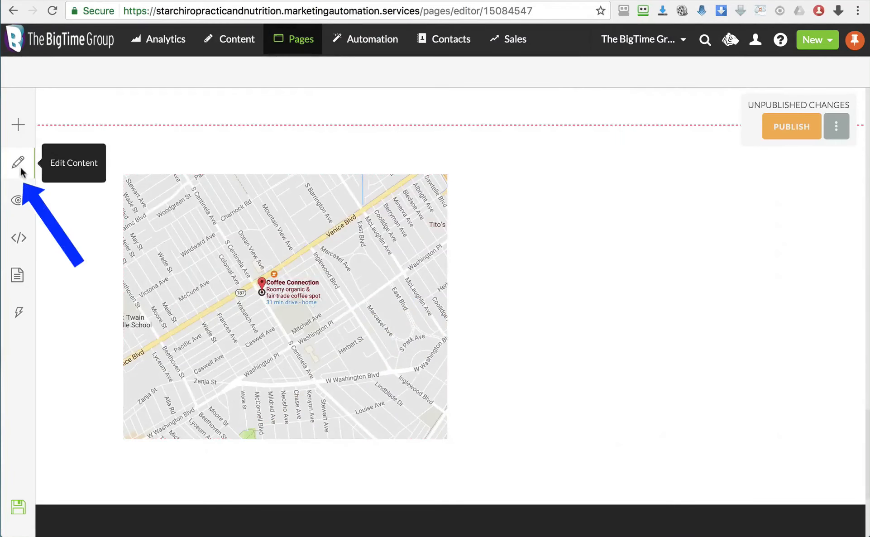
# Set the map image's target link to the Google Maps directions URL for Coffee Connection and make it open in a new tab
pyautogui.click(265, 229)
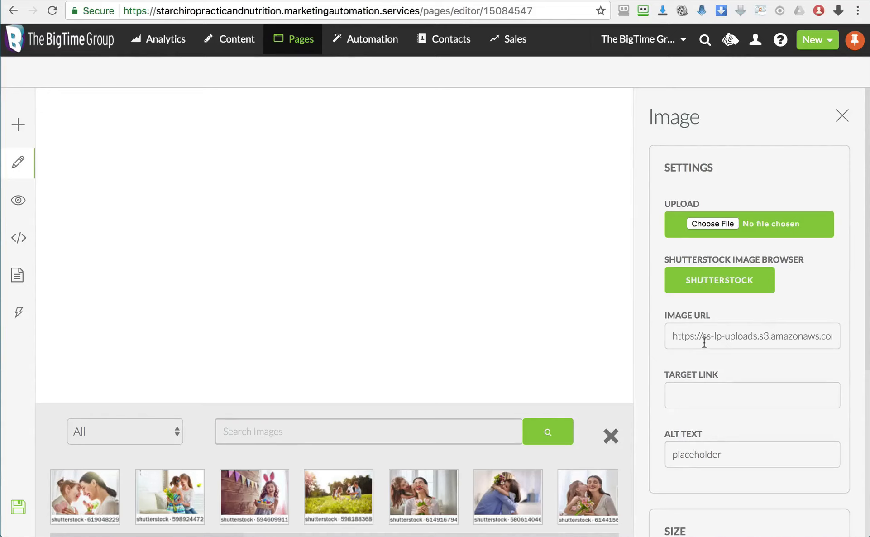
pyautogui.click(228, 41)
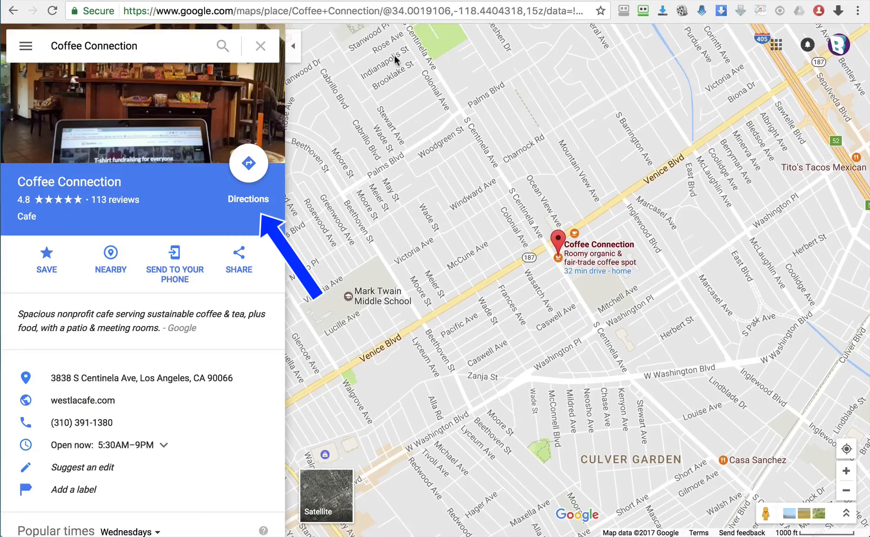
pyautogui.click(261, 195)
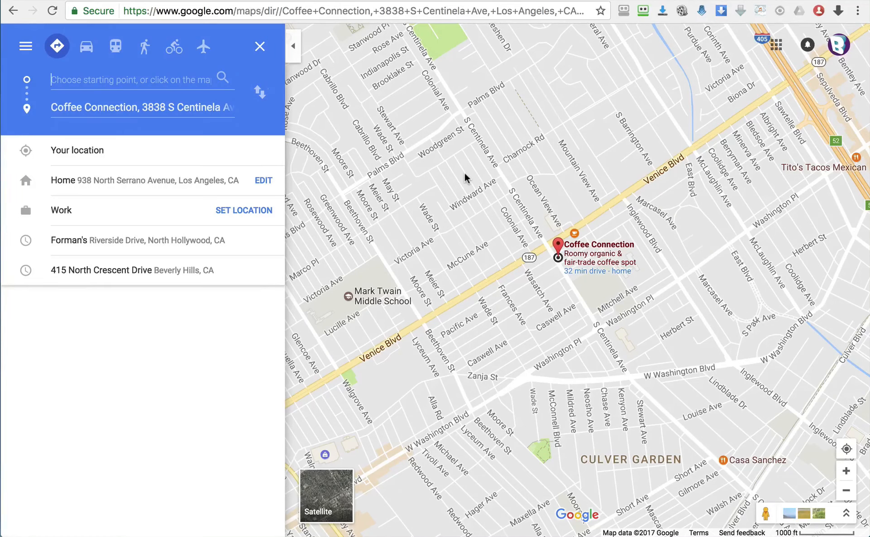
pyautogui.click(311, 14)
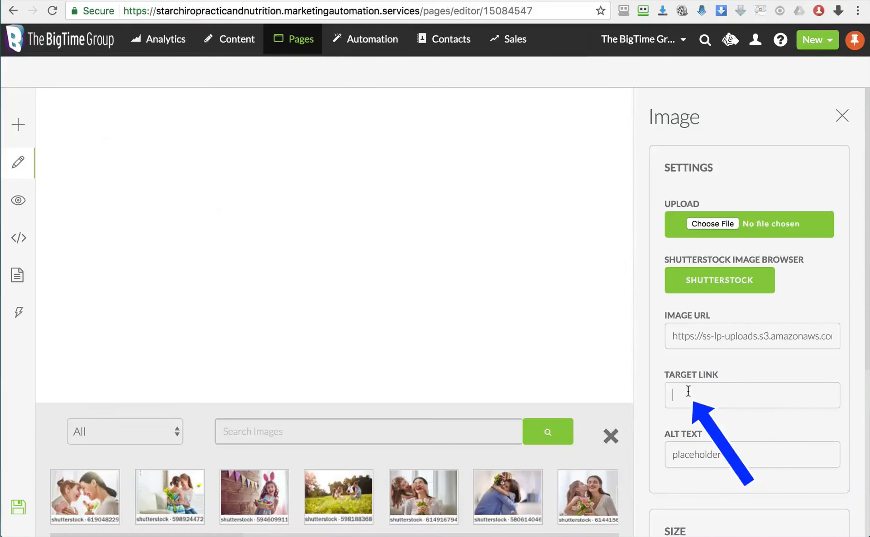
pyautogui.hotkey('ctrl', 'v')
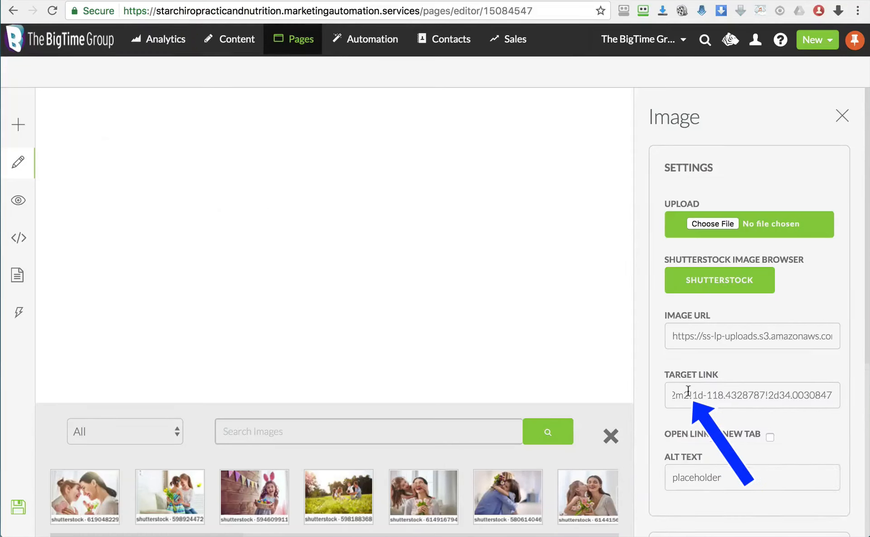
pyautogui.click(770, 437)
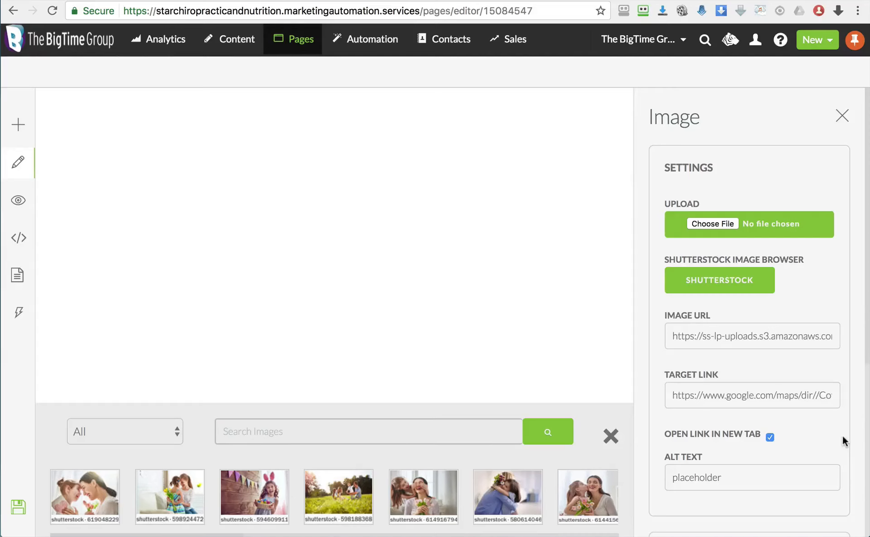
# Set the map image's alignment to Center and close its settings
pyautogui.scroll(-10, 842, 436)
pyautogui.click(821, 436)
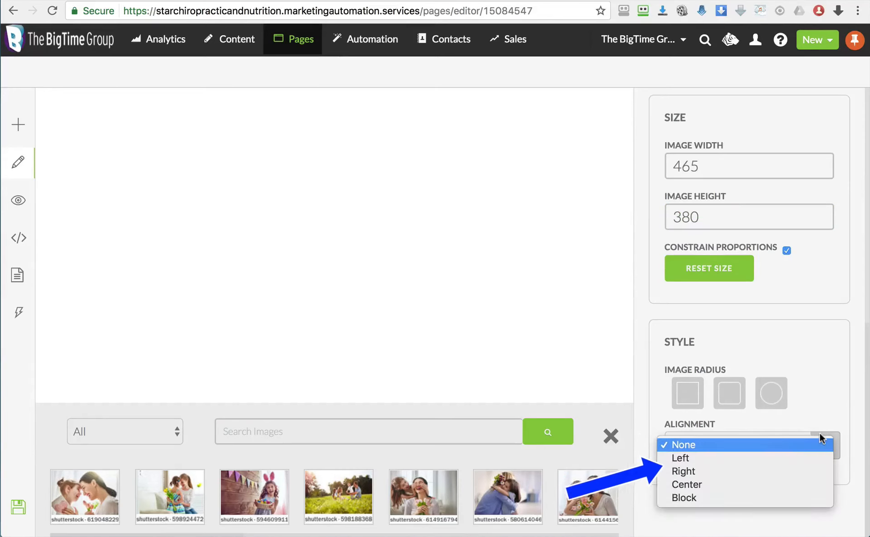
pyautogui.click(809, 484)
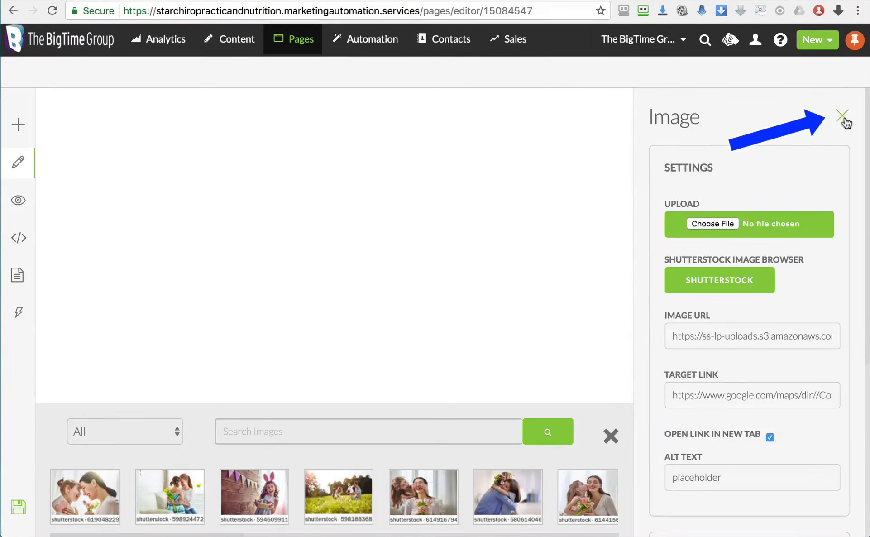
pyautogui.click(843, 119)
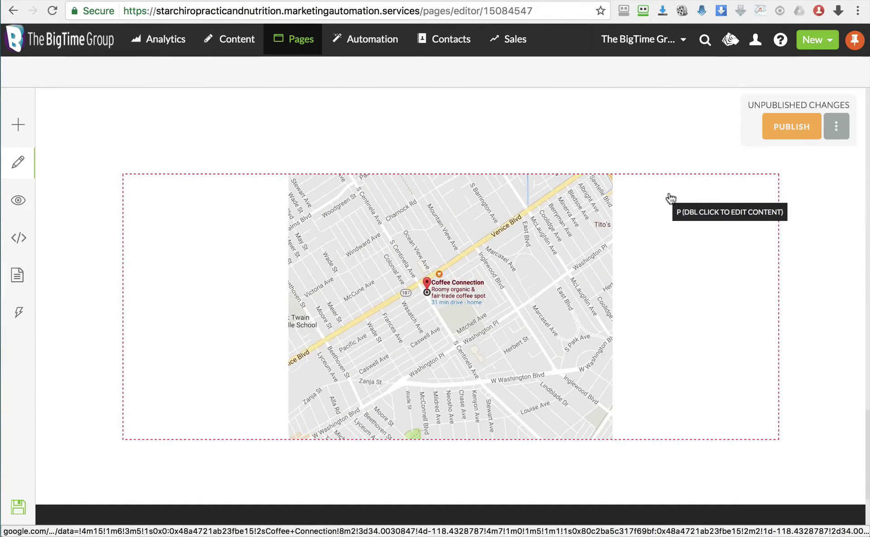
# Add a Header element directly above the map image in the section above the footer
pyautogui.click(19, 129)
pyautogui.click(214, 116)
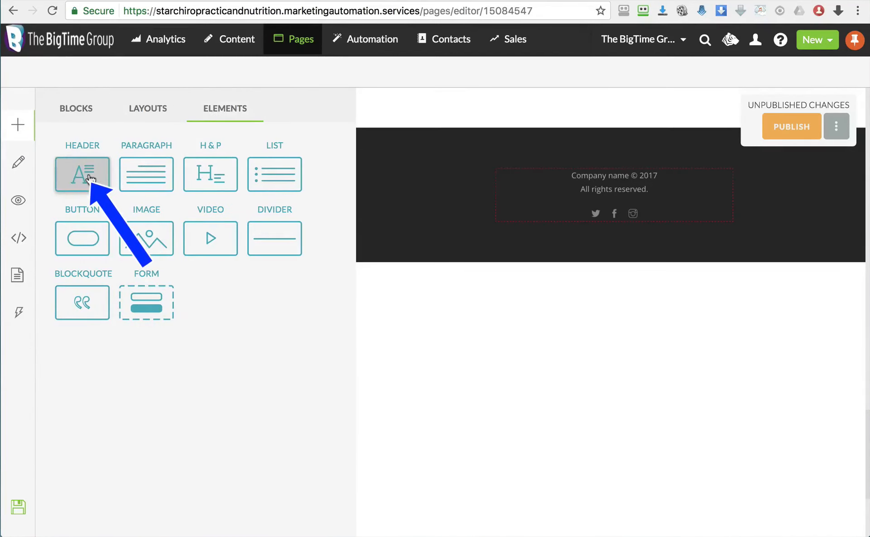
pyautogui.scroll(6, 580, 224)
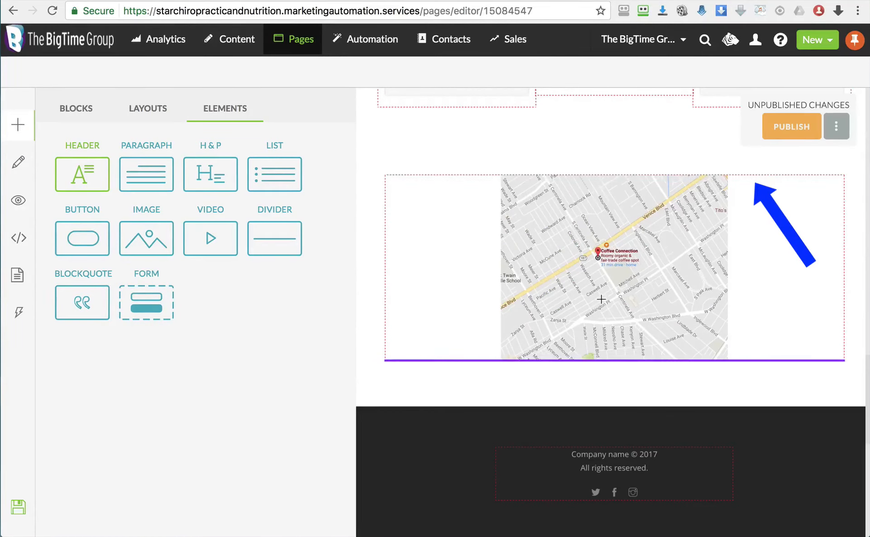
pyautogui.moveTo(606, 199); pyautogui.dragTo(606, 198)
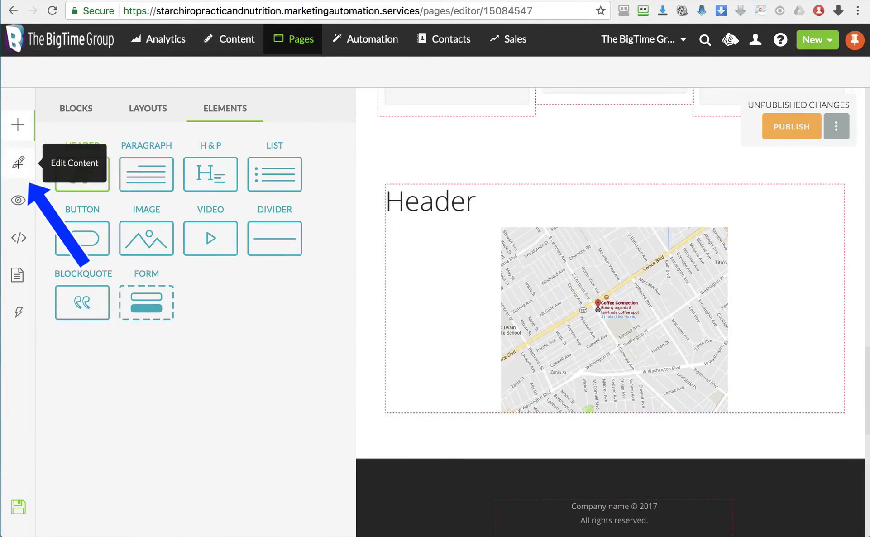
# Replace the new header's placeholder text above the map with "We're easy to find!"
pyautogui.click(18, 162)
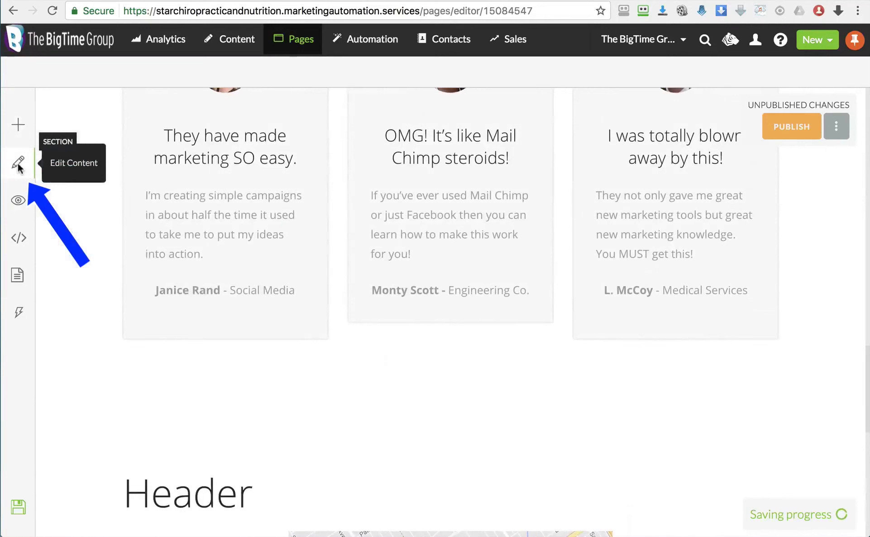
pyautogui.doubleClick(173, 480)
pyautogui.write("We're easy to find!")
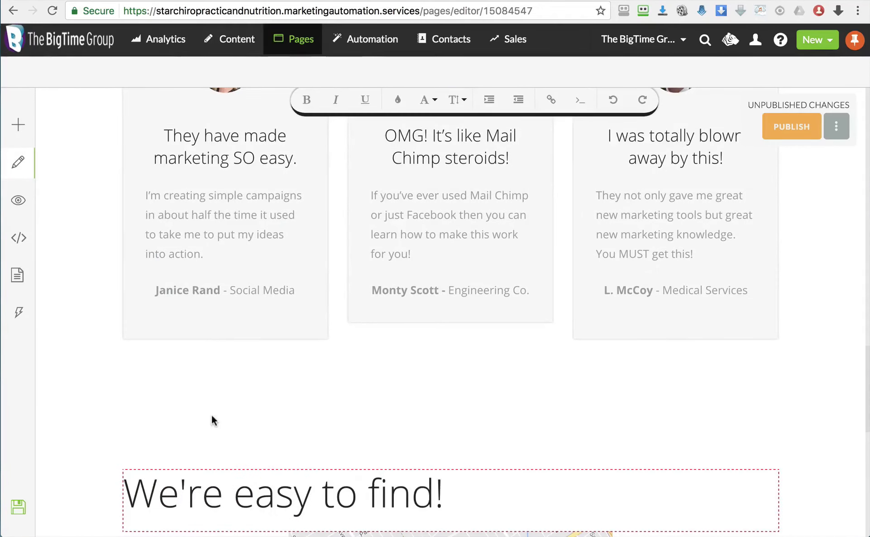
# Set the text alignment of the header above the map to Center and close its settings
pyautogui.scroll(-5, 213, 421)
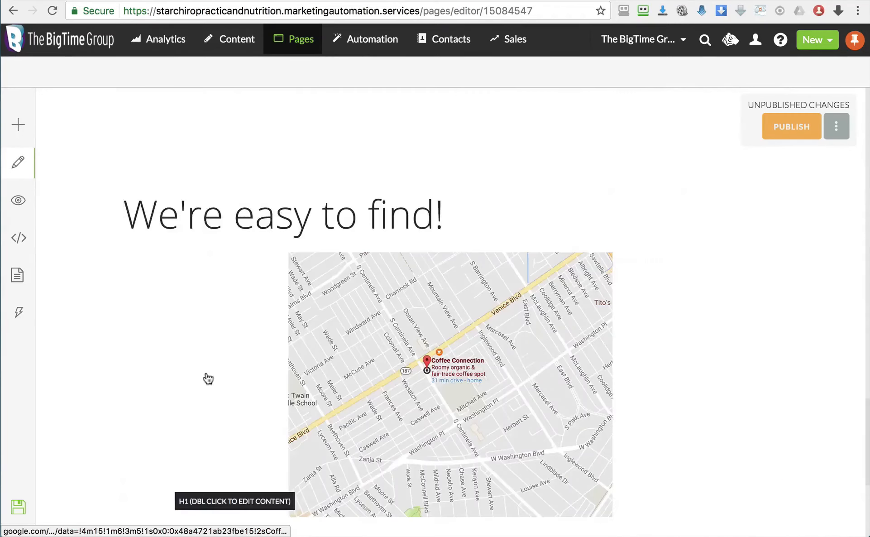
pyautogui.click(243, 214)
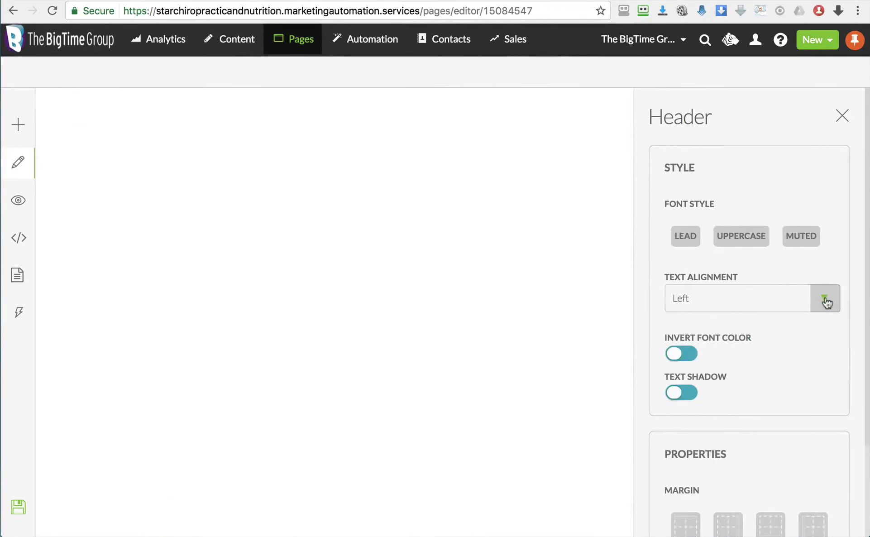
pyautogui.click(824, 300)
pyautogui.click(823, 322)
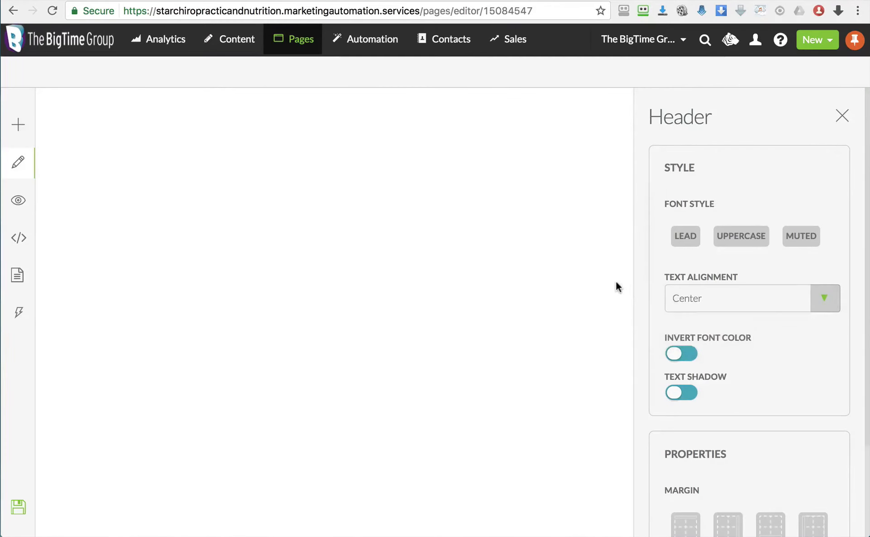
pyautogui.click(843, 116)
pyautogui.scroll(-5, 742, 280)
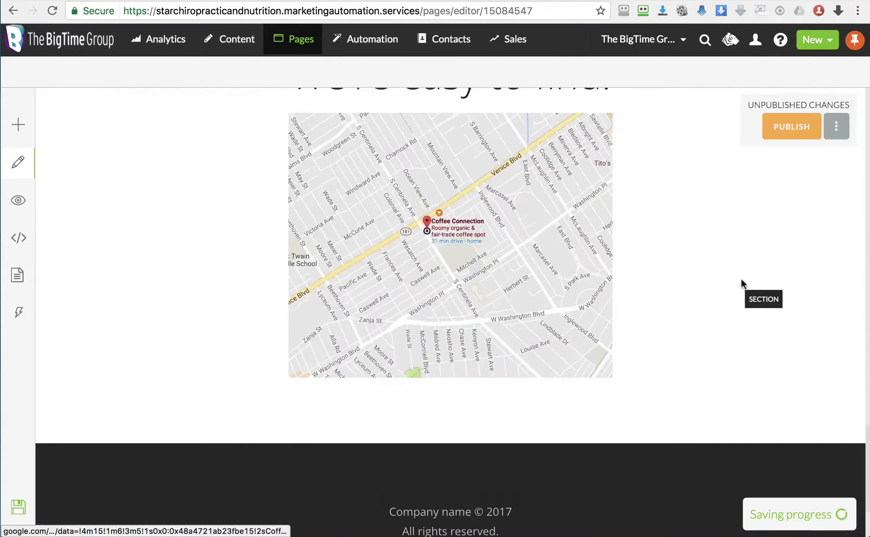
# Remove the social media icons from the page footer and change the company name placeholder to The BigTime Group
pyautogui.scroll(15, 741, 279)
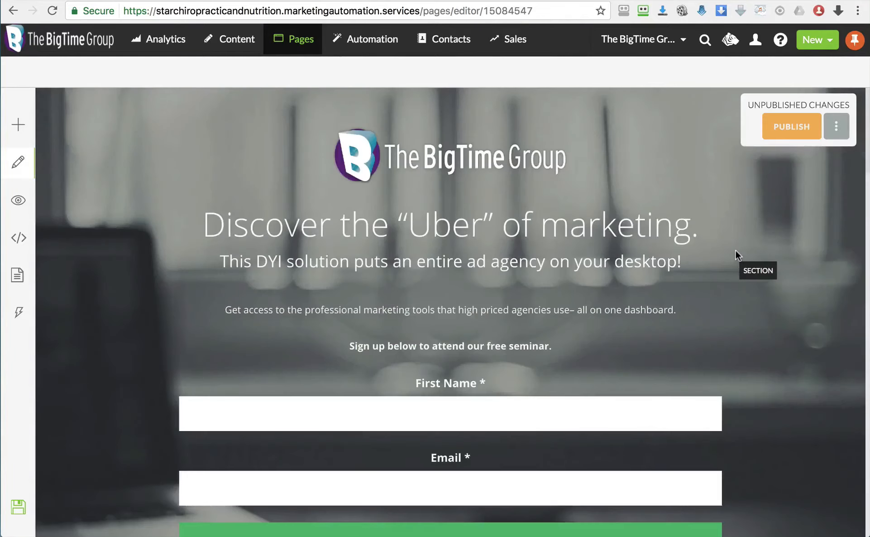
pyautogui.scroll(-10, 736, 250)
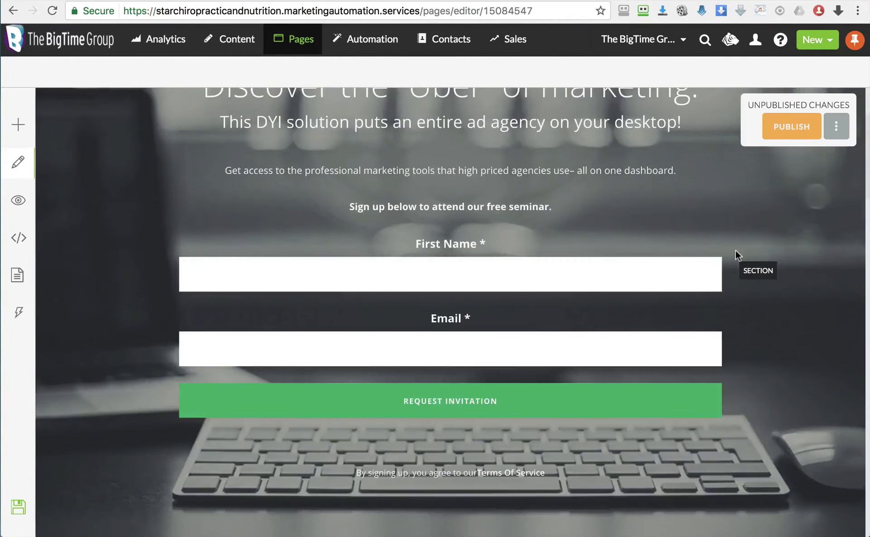
pyautogui.scroll(-10, 736, 251)
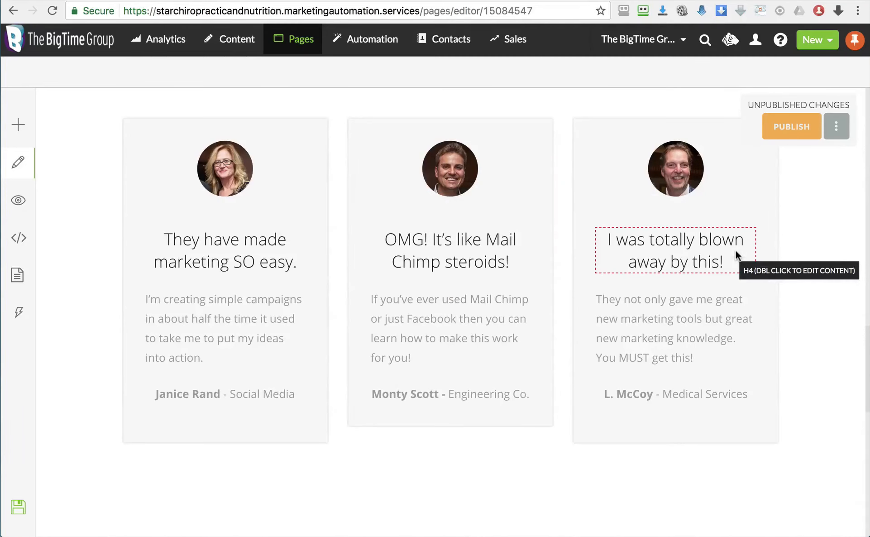
pyautogui.scroll(-8, 735, 251)
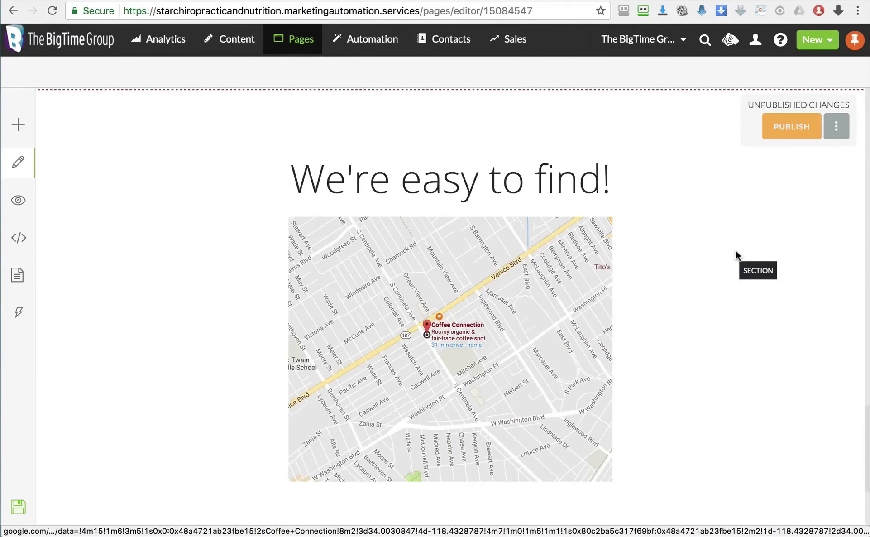
pyautogui.scroll(-5, 735, 250)
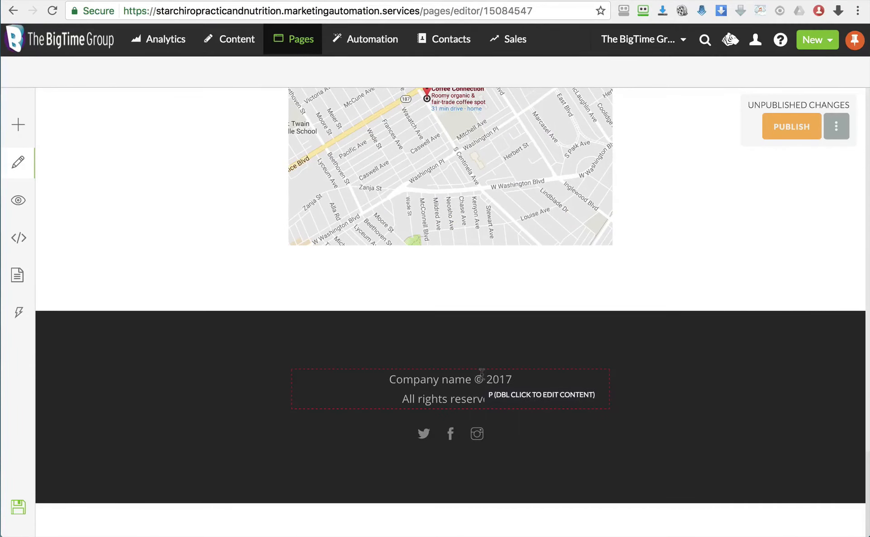
pyautogui.click(425, 435)
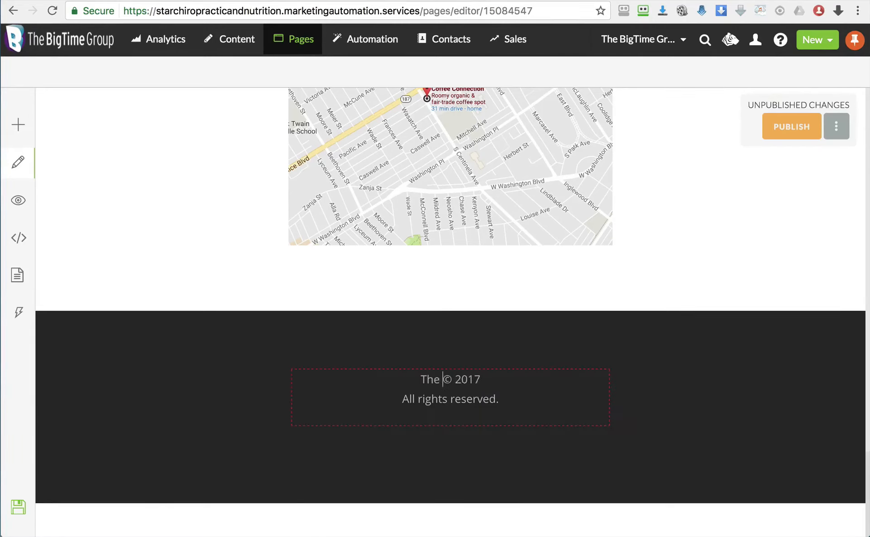
pyautogui.write('BigTime Group')
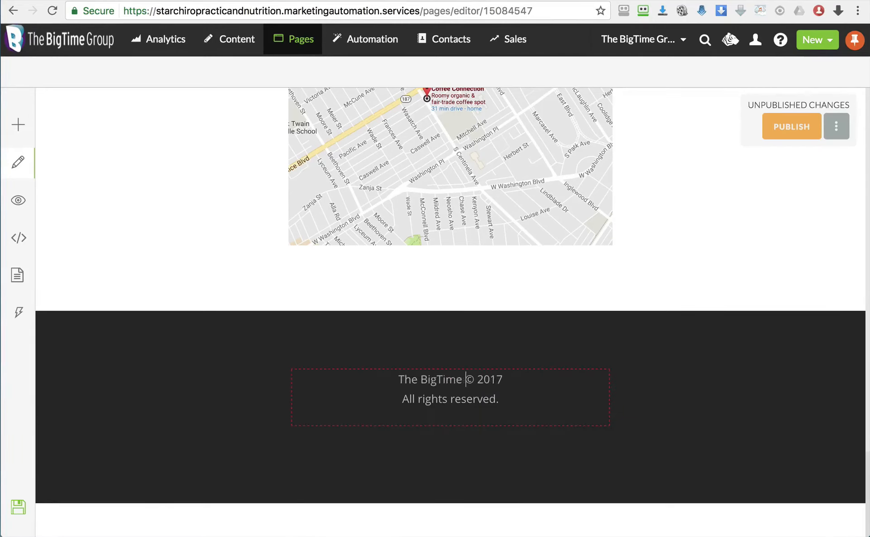
pyautogui.click(682, 265)
# Publish the page changes and test the map image's link on the live page
pyautogui.scroll(7, 682, 262)
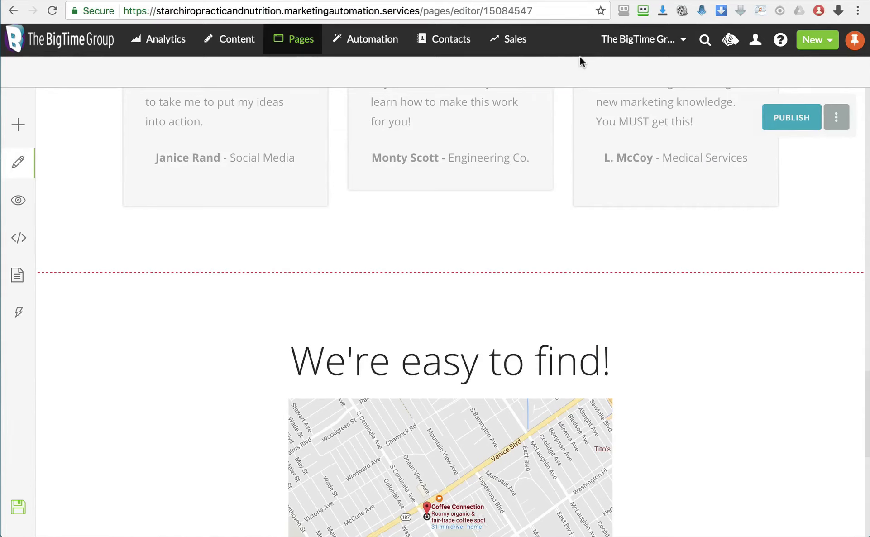
pyautogui.click(836, 120)
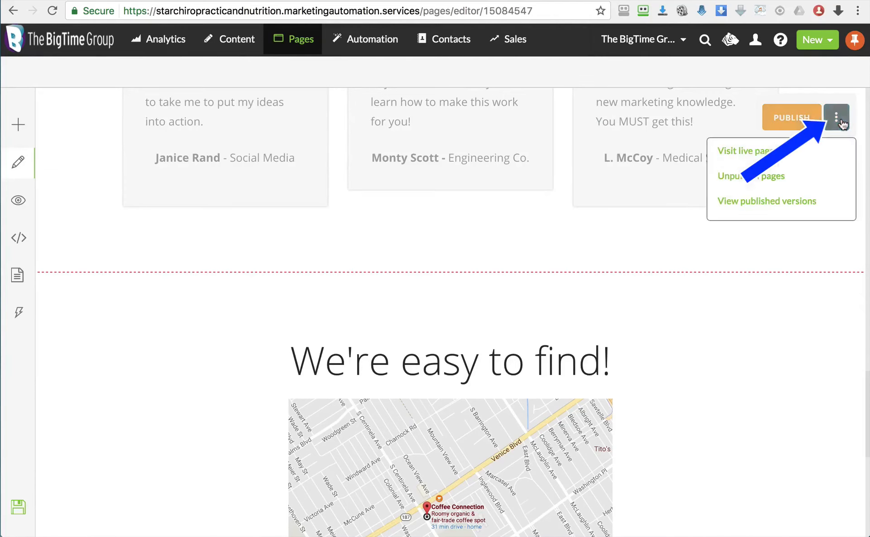
pyautogui.click(748, 152)
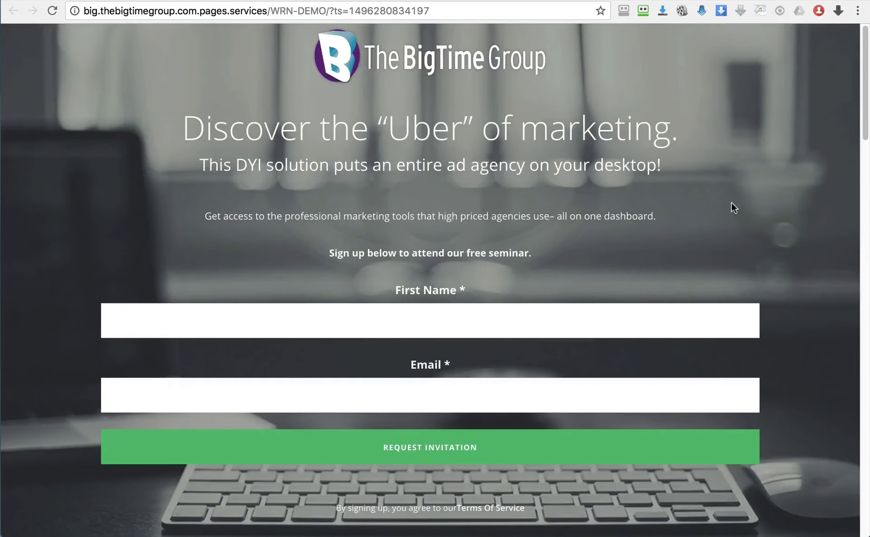
pyautogui.scroll(-20, 732, 203)
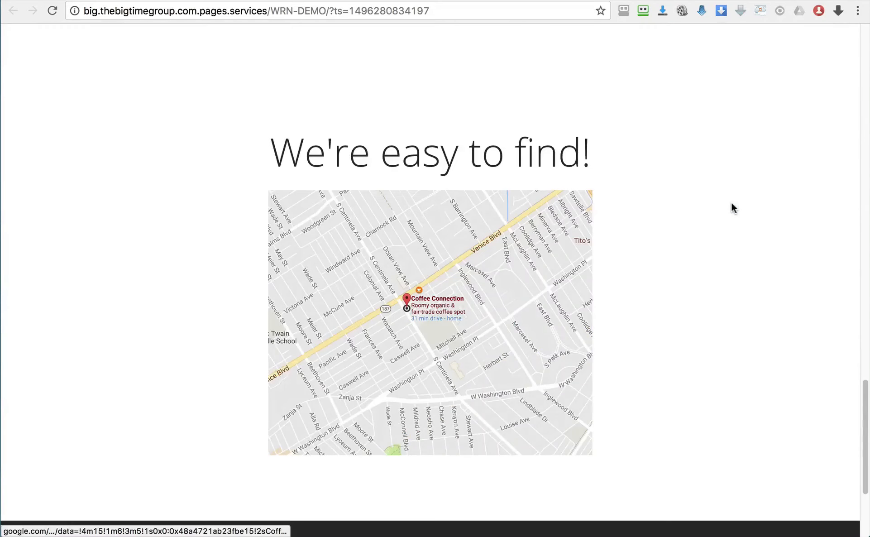
pyautogui.click(472, 275)
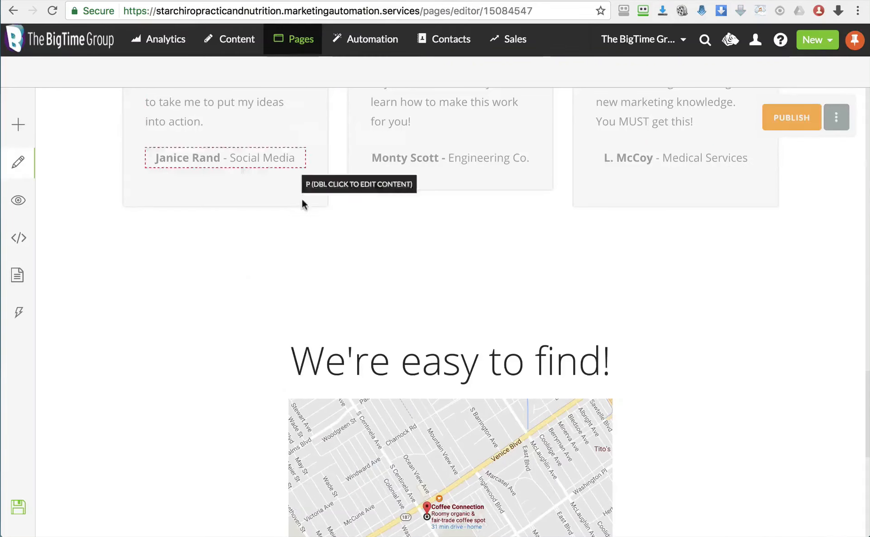
# Switch to the Google Maps page for Coffee Connection and copy the embed code for its map
pyautogui.scroll(-6, 281, 325)
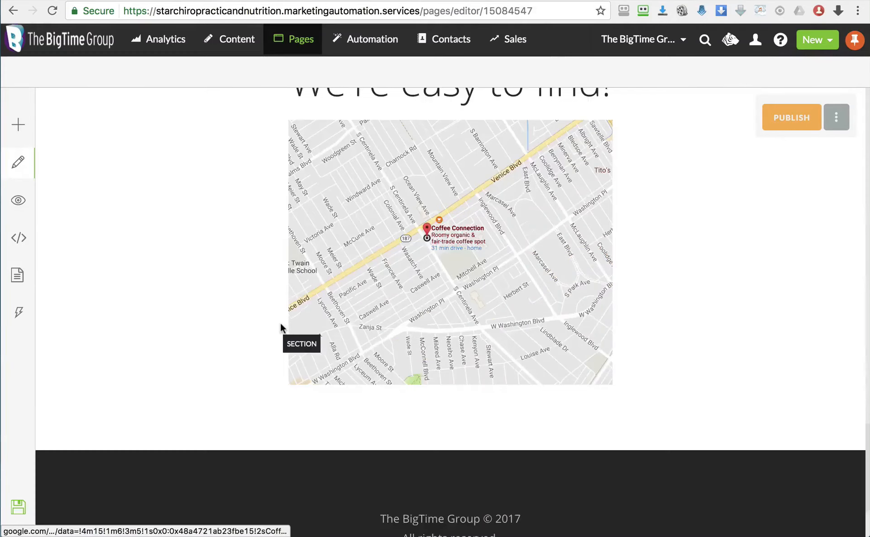
pyautogui.scroll(3, 231, 246)
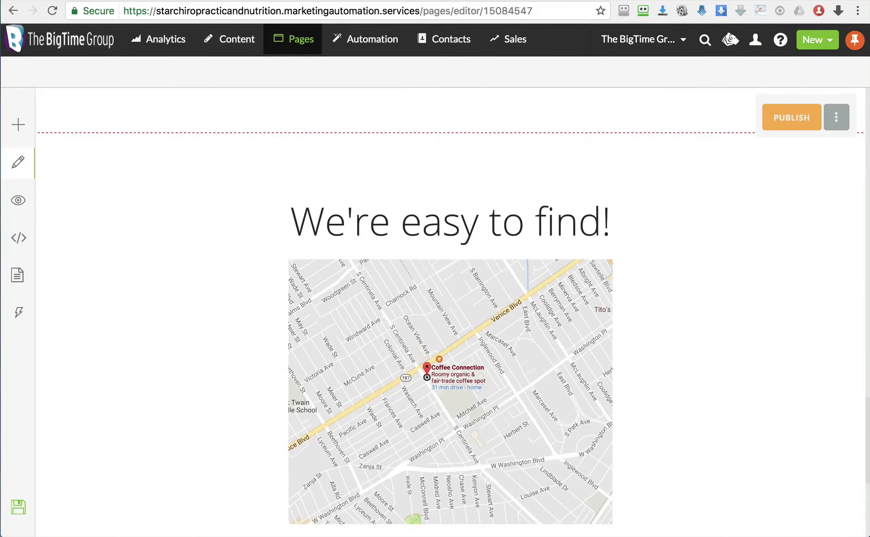
pyautogui.click(151, 0)
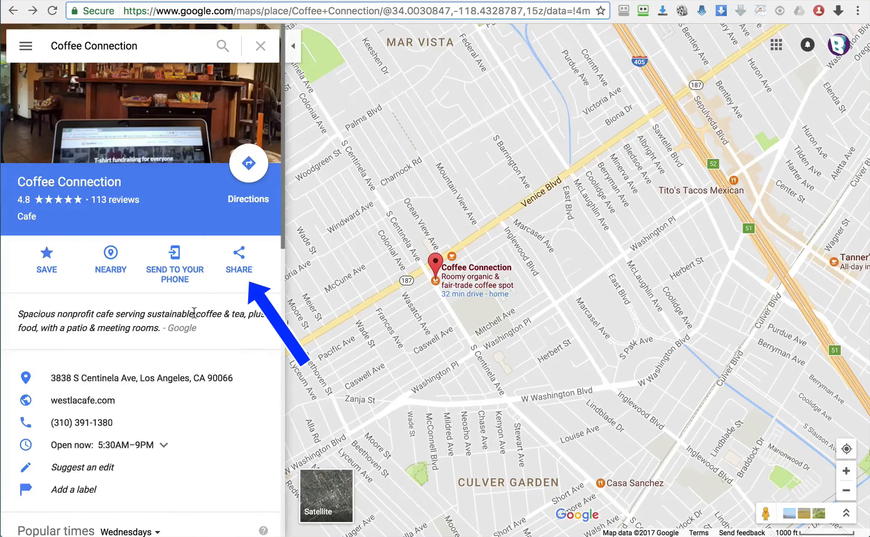
pyautogui.click(239, 264)
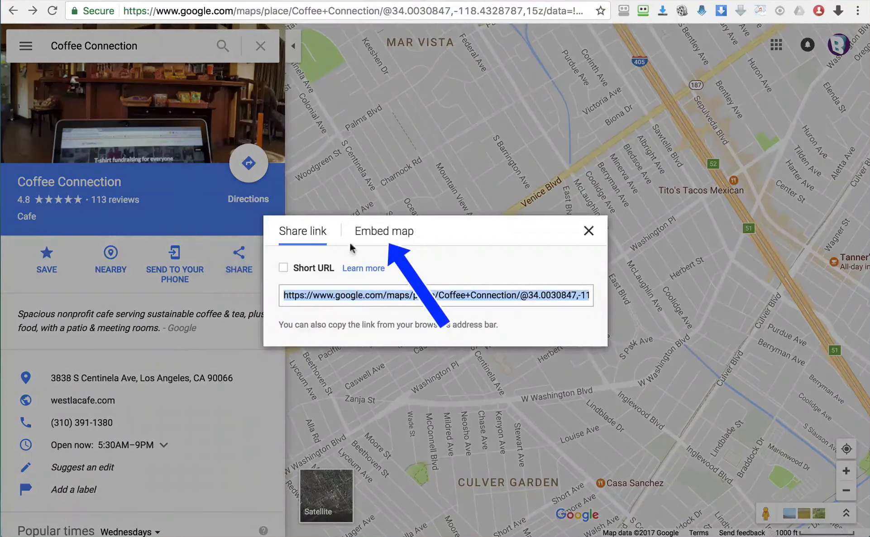
pyautogui.click(390, 232)
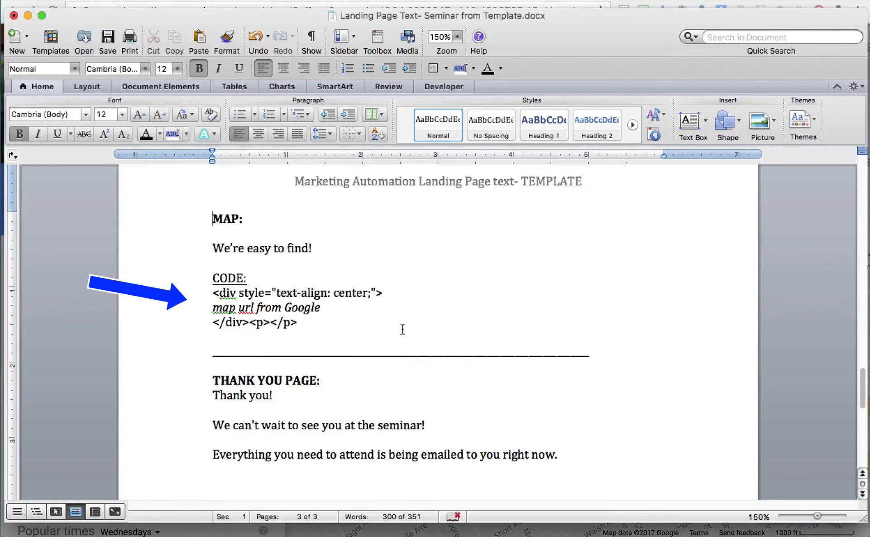
# Switch to the Word document, replace "map url from Google" with the embed code on its own line, and copy the whole code block
pyautogui.moveTo(213, 293); pyautogui.dragTo(399, 298)
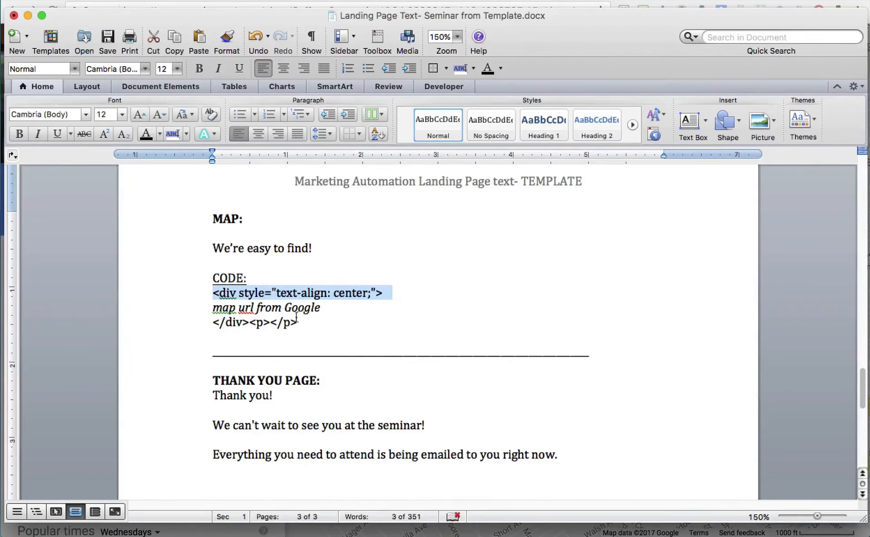
pyautogui.moveTo(301, 322); pyautogui.dragTo(216, 323)
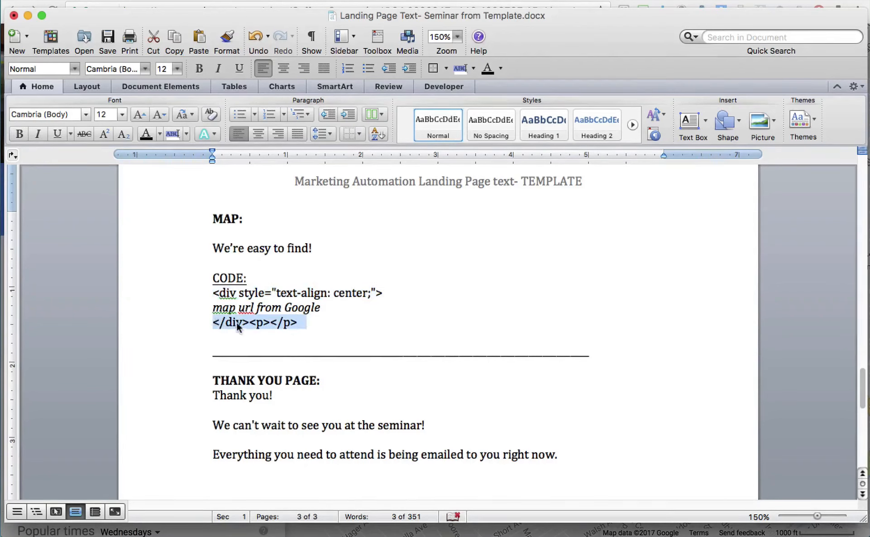
pyautogui.moveTo(322, 308); pyautogui.dragTo(222, 307)
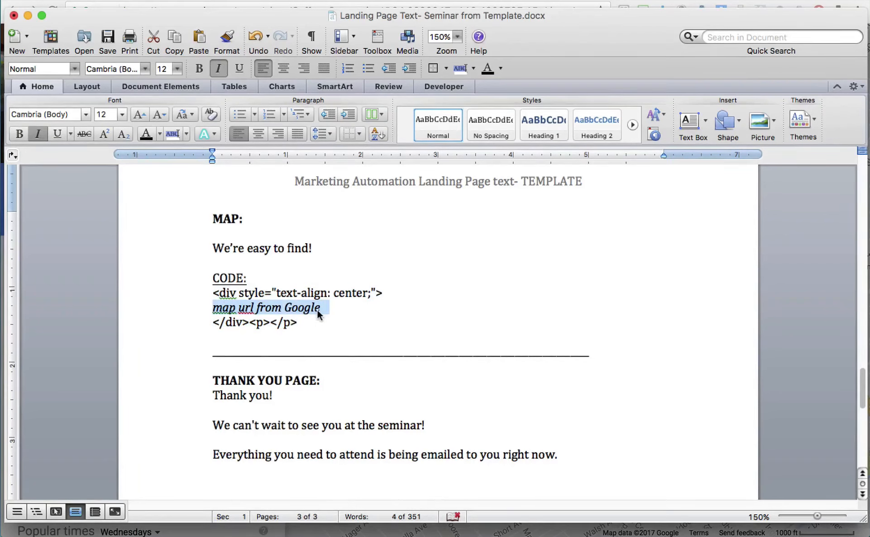
pyautogui.press('super+v')
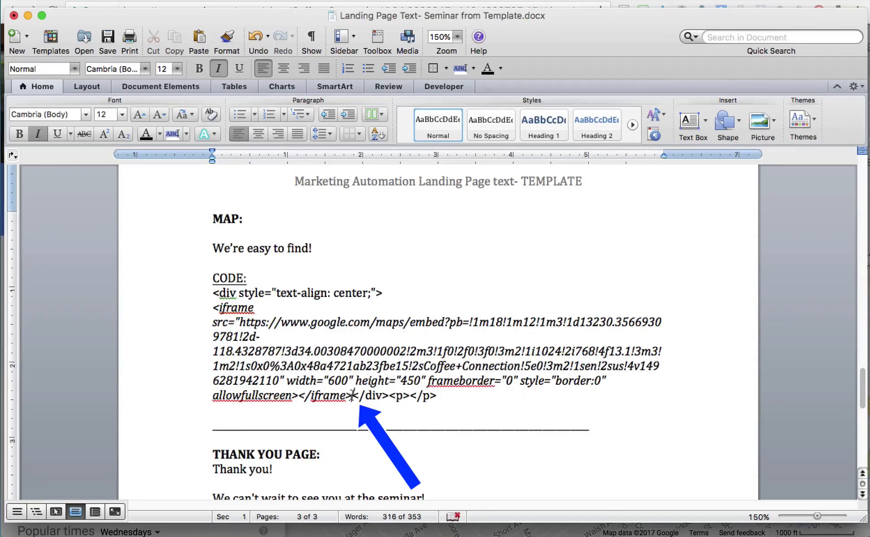
pyautogui.click(352, 396)
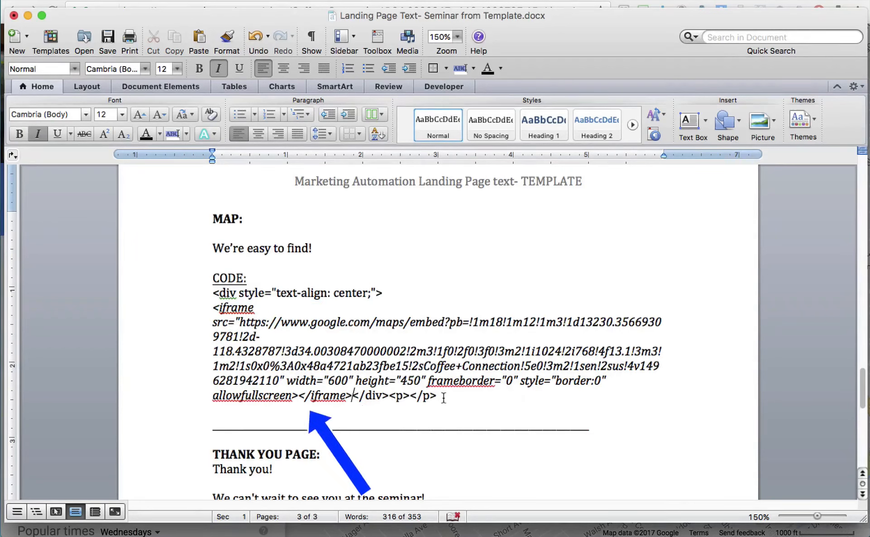
pyautogui.press('Return')
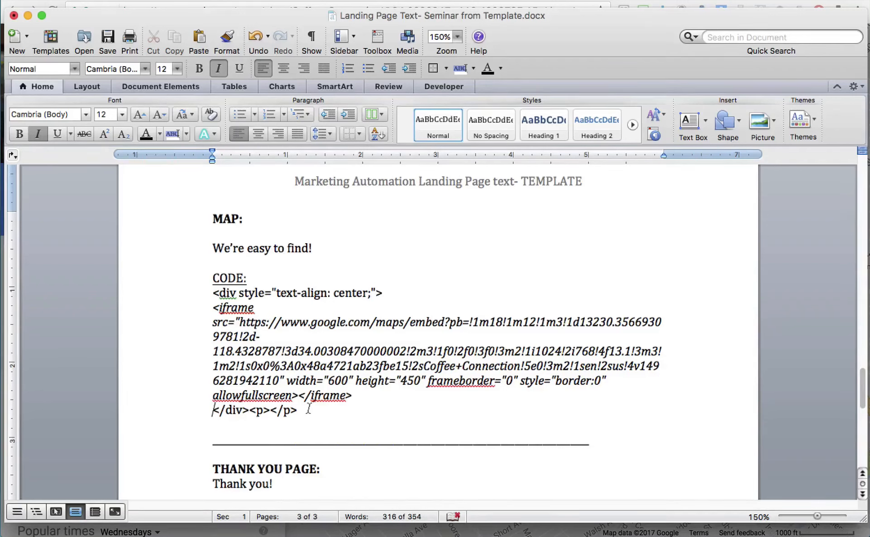
pyautogui.moveTo(313, 410); pyautogui.dragTo(206, 294)
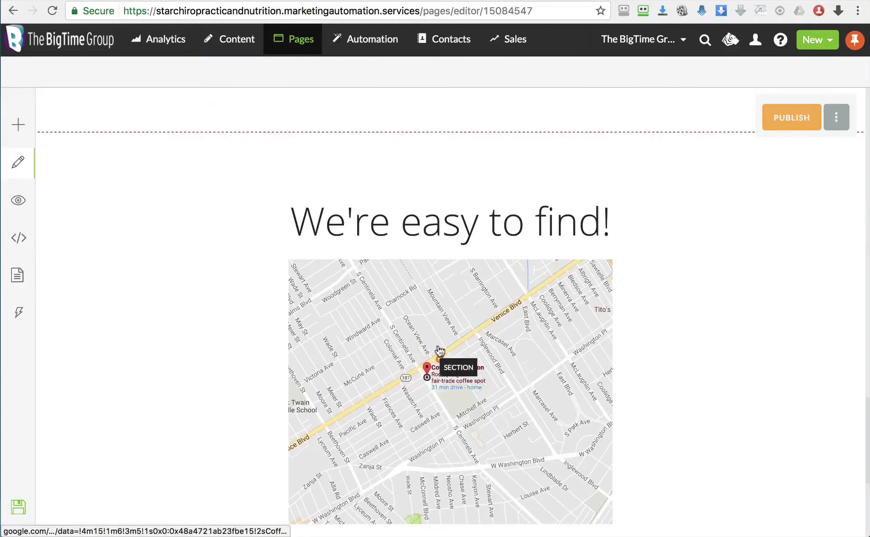
# Switch to the page editor and delete the "We're easy to find!" section containing the static map image
pyautogui.click(436, 334)
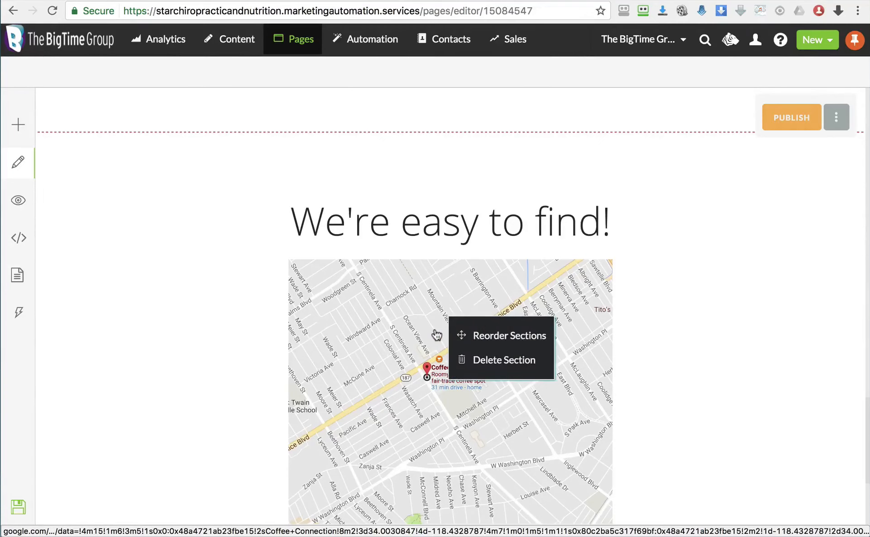
pyautogui.click(480, 360)
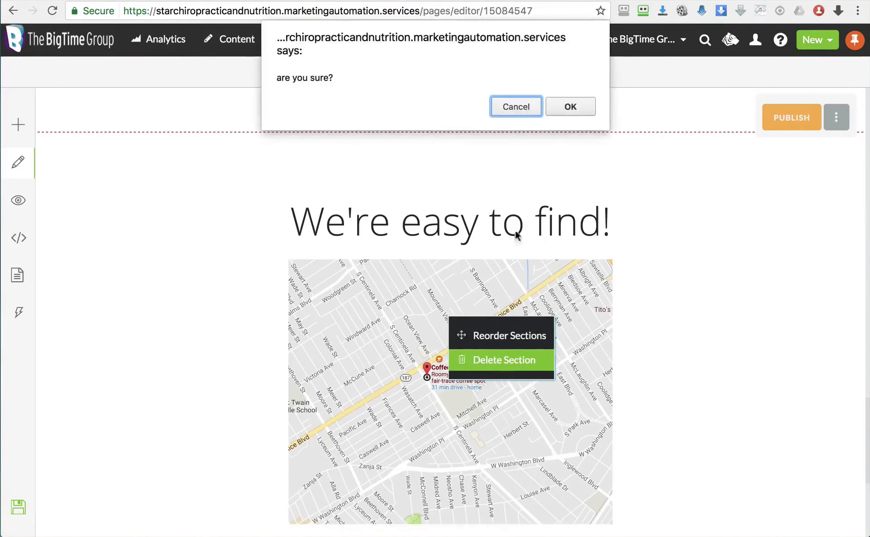
pyautogui.click(571, 107)
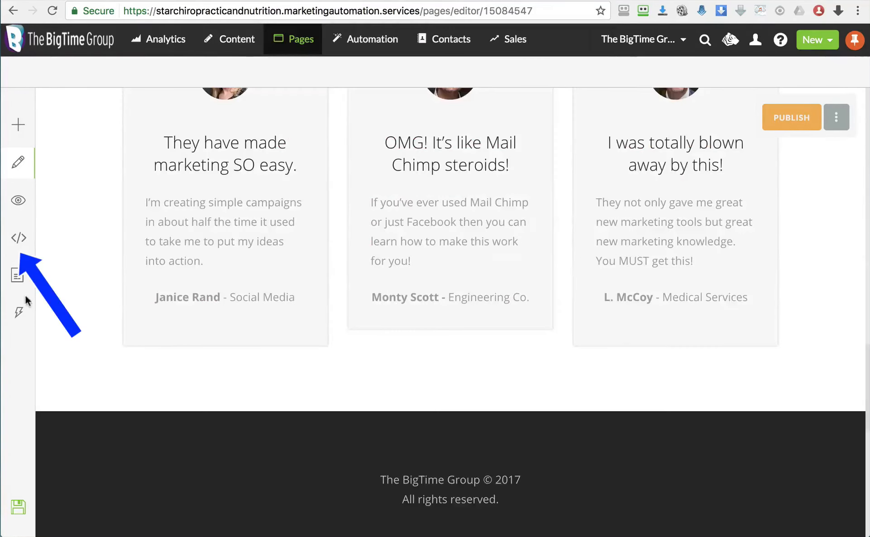
# Paste the centred map embed code into the page's HTML between the last closing section tag and the footer, then save and close
pyautogui.click(23, 243)
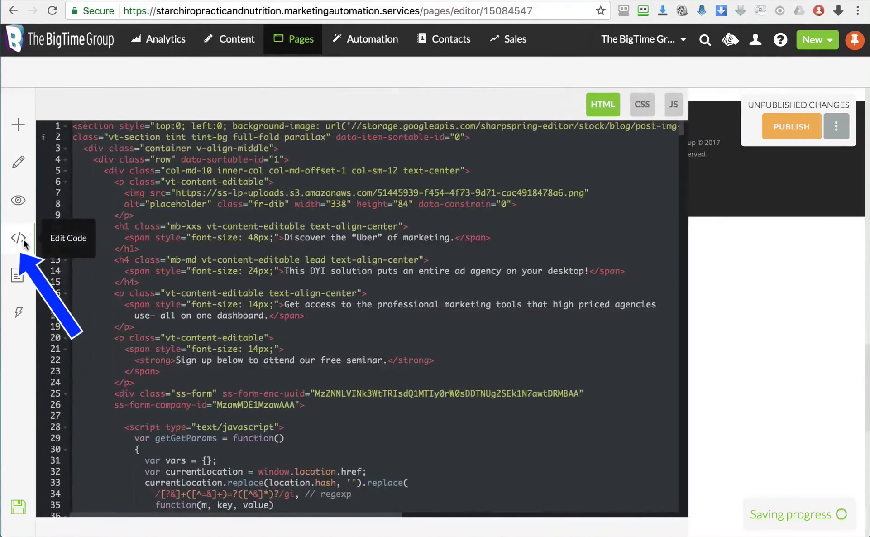
pyautogui.scroll(-20, 315, 290)
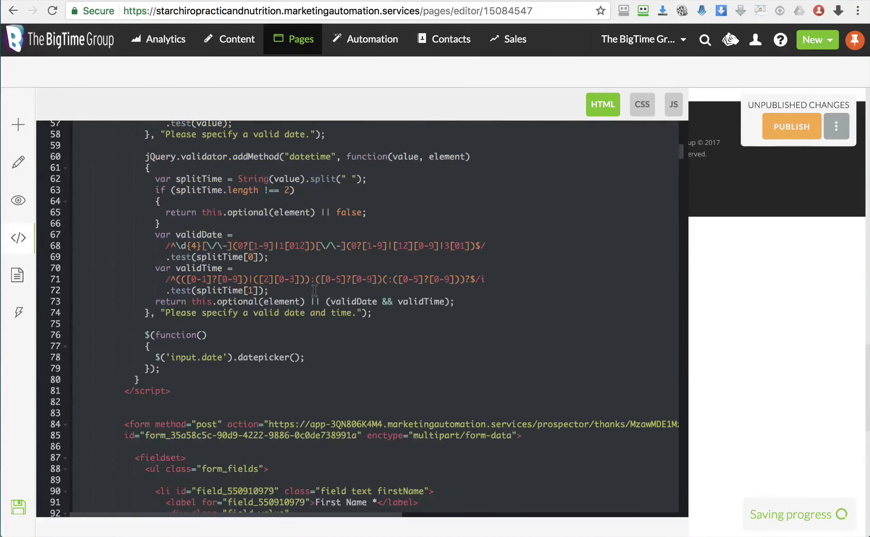
pyautogui.scroll(-20, 314, 290)
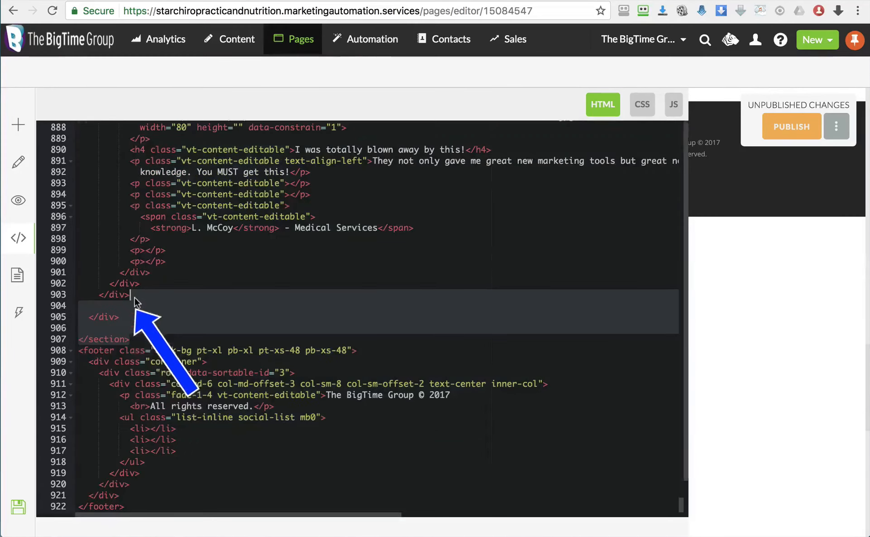
pyautogui.scroll(1, 136, 321)
pyautogui.click(135, 339)
pyautogui.press('Return')
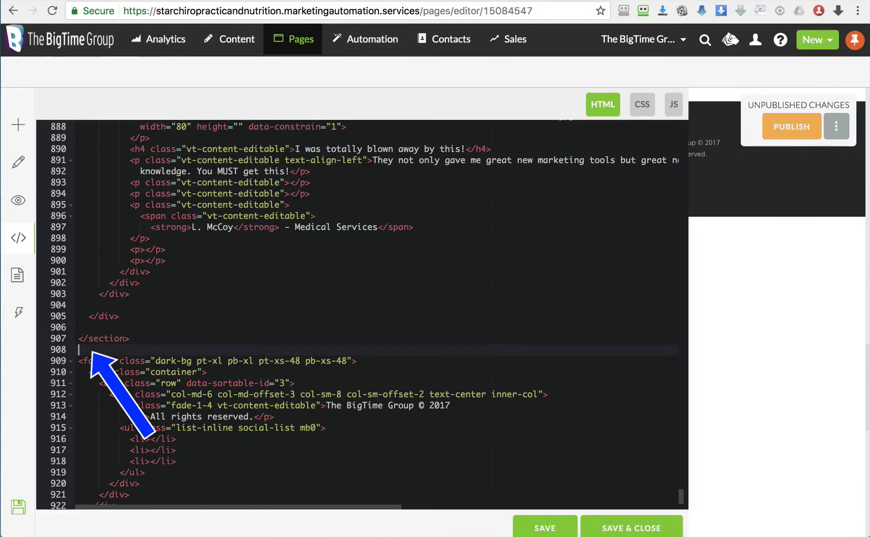
pyautogui.press('super+v')
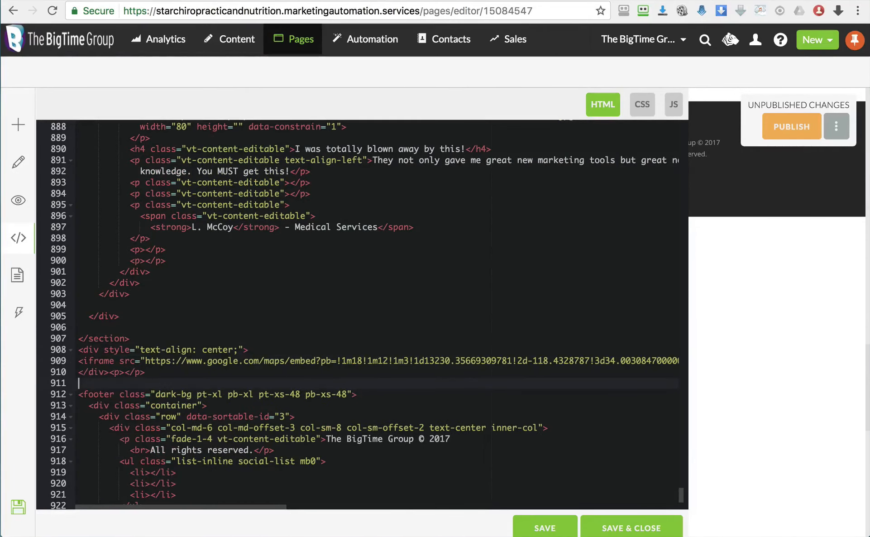
pyautogui.click(619, 529)
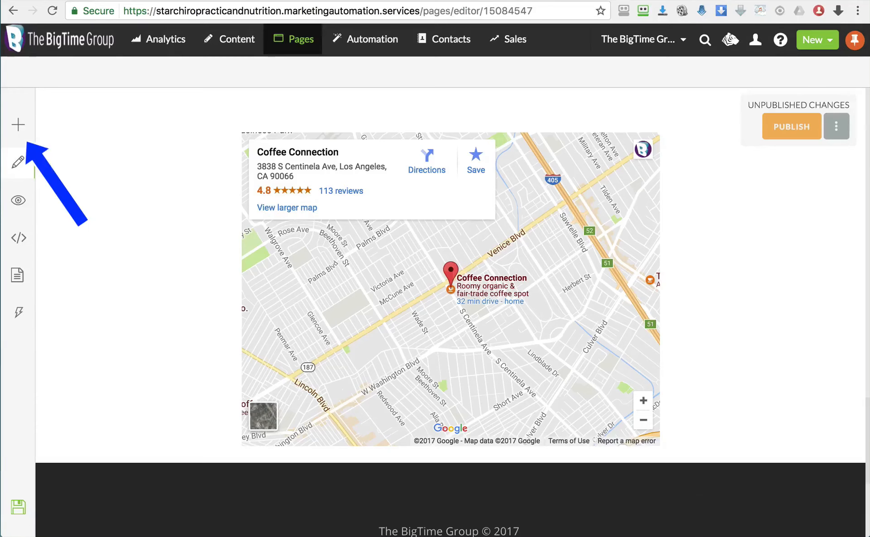
# Add a Full Width layout section below the footer and place a Header element in it
pyautogui.click(19, 130)
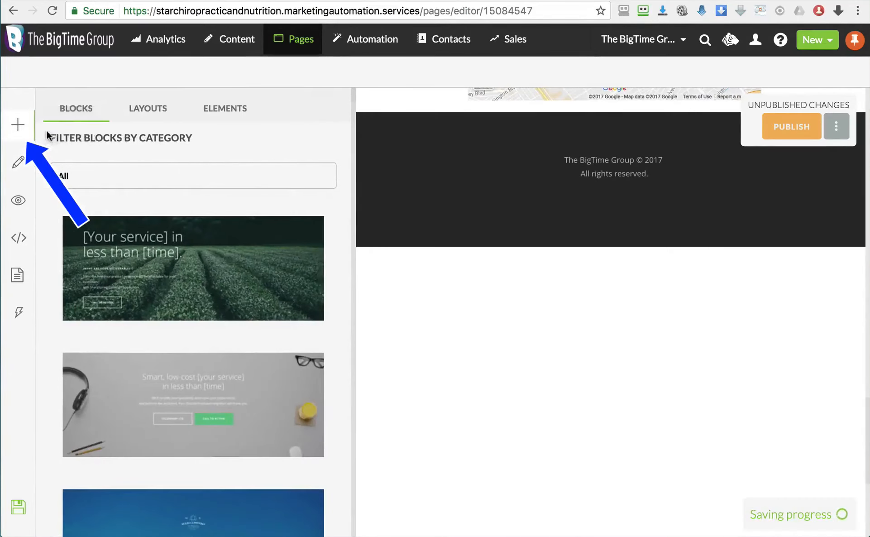
pyautogui.click(151, 115)
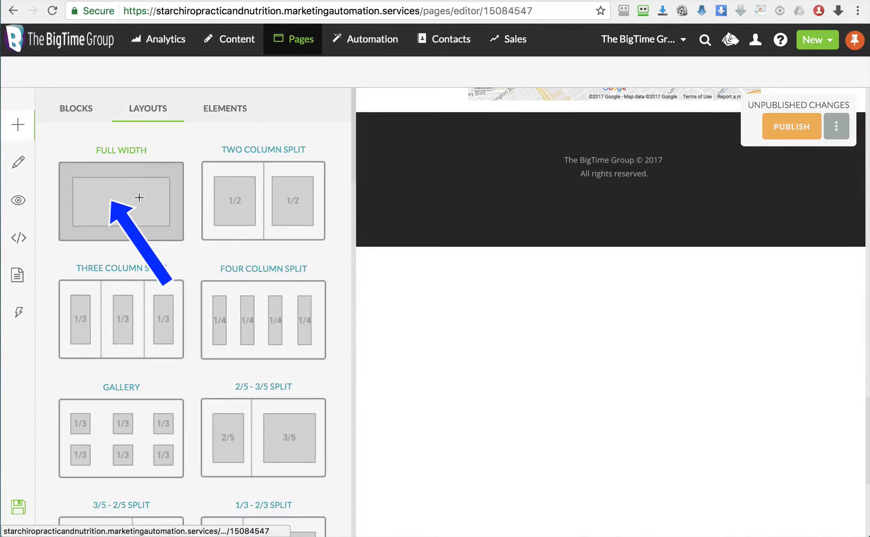
pyautogui.click(225, 110)
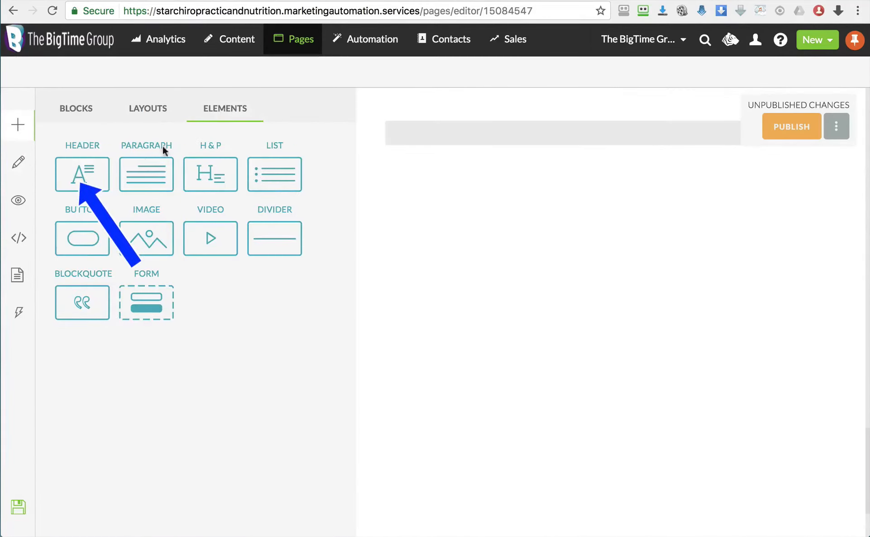
pyautogui.moveTo(82, 174); pyautogui.dragTo(450, 136)
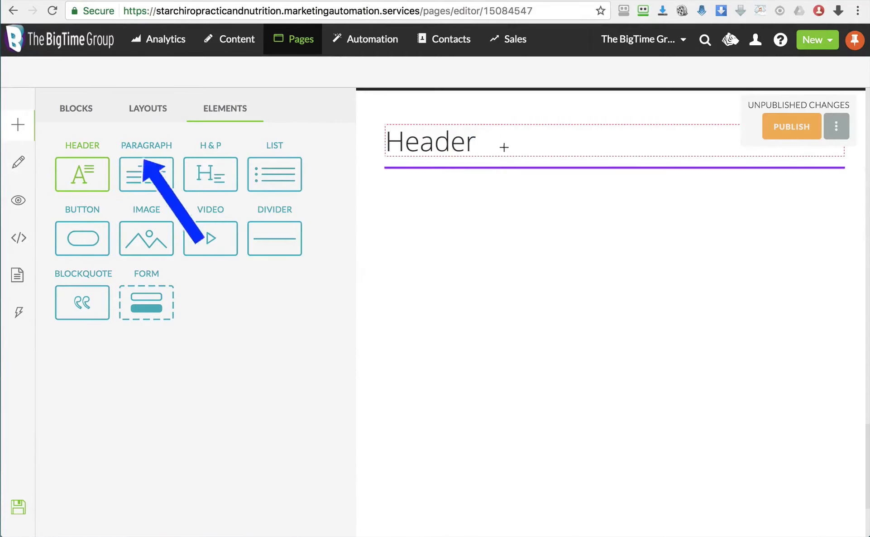
# Change the new header's text to "We're easy to find!" and set its text alignment to Center
pyautogui.click(18, 162)
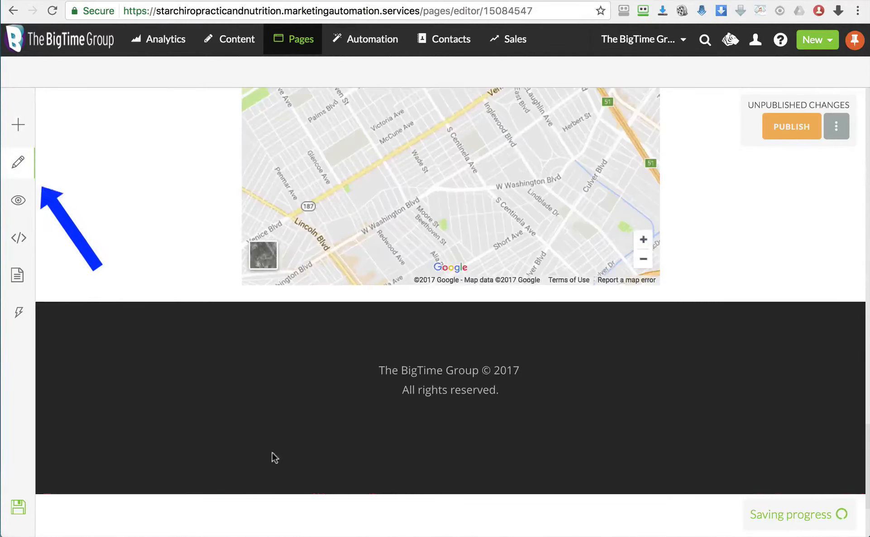
pyautogui.scroll(-3, 275, 458)
pyautogui.doubleClick(239, 426)
pyautogui.write("We're easy to find!")
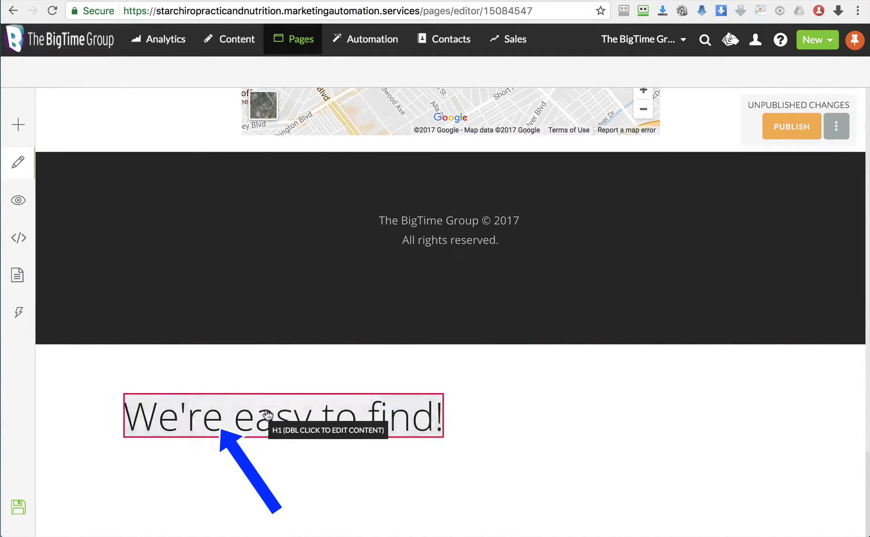
pyautogui.click(268, 415)
pyautogui.click(825, 297)
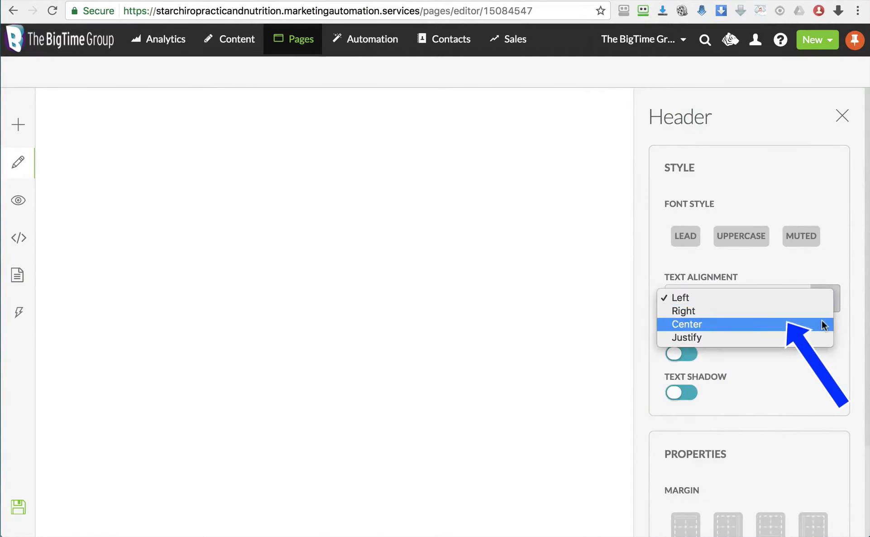
pyautogui.click(822, 325)
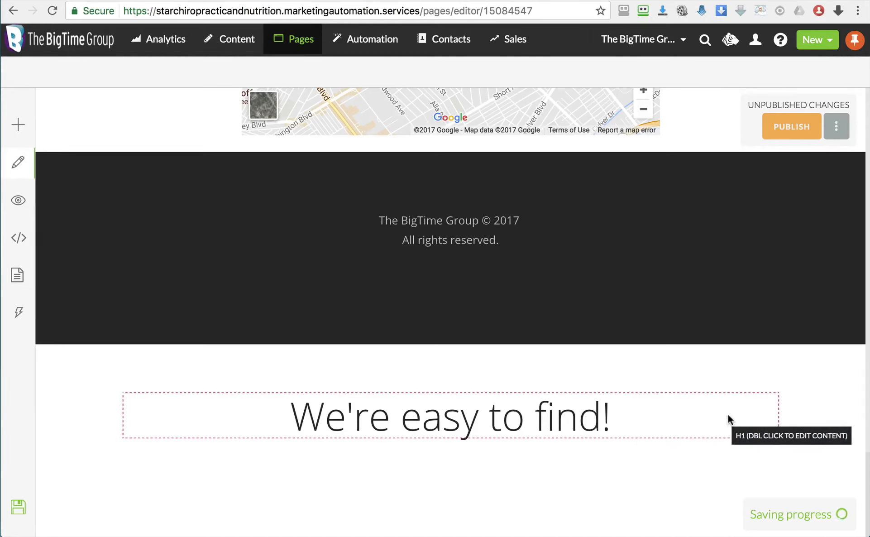
# Reorder the sections so that "We're easy to find!" sits between the testimonials section and the embedded map
pyautogui.click(801, 415)
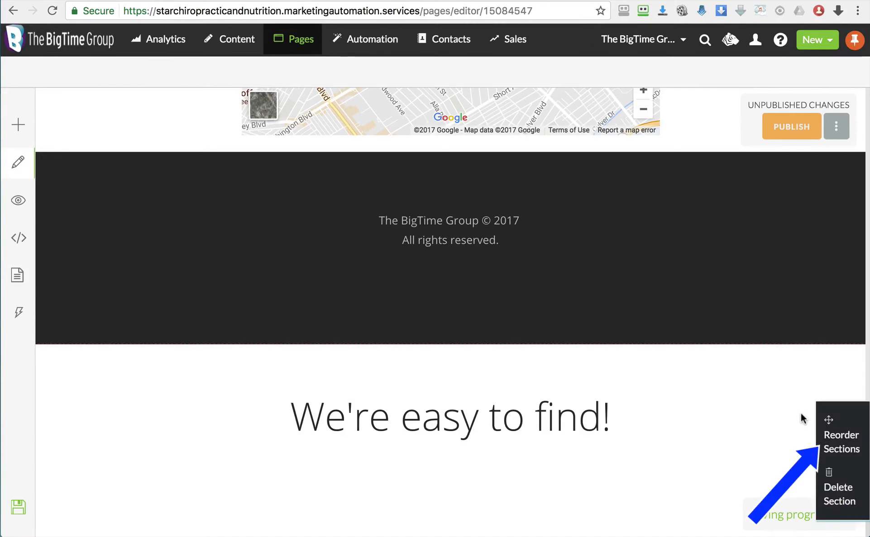
pyautogui.click(828, 437)
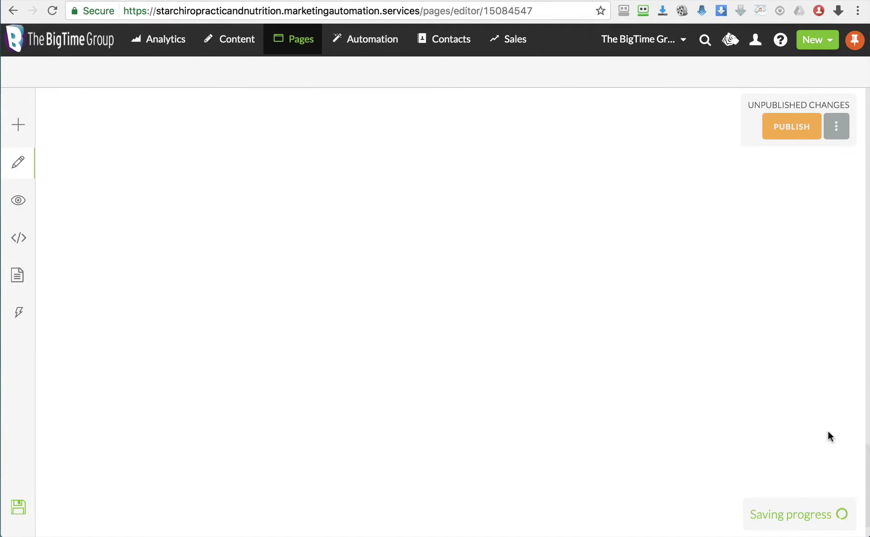
pyautogui.scroll(-8, 615, 455)
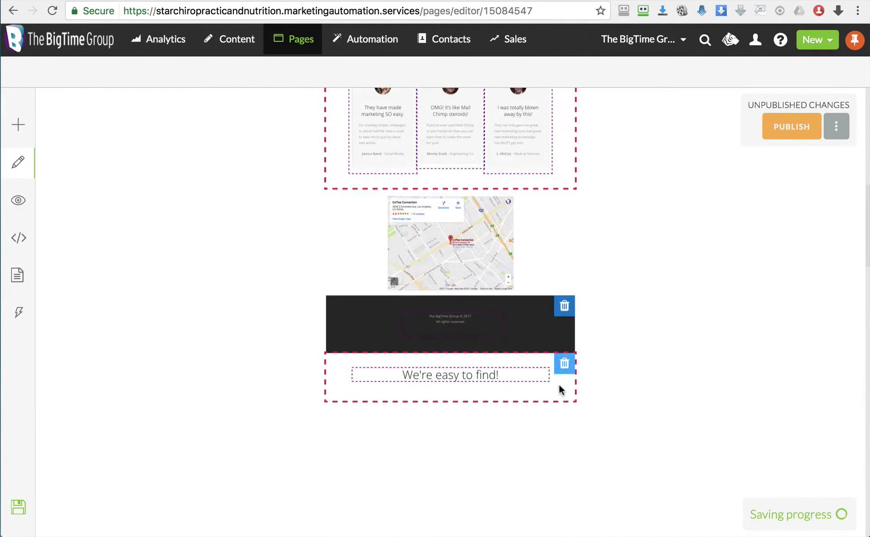
pyautogui.moveTo(559, 384); pyautogui.dragTo(409, 152)
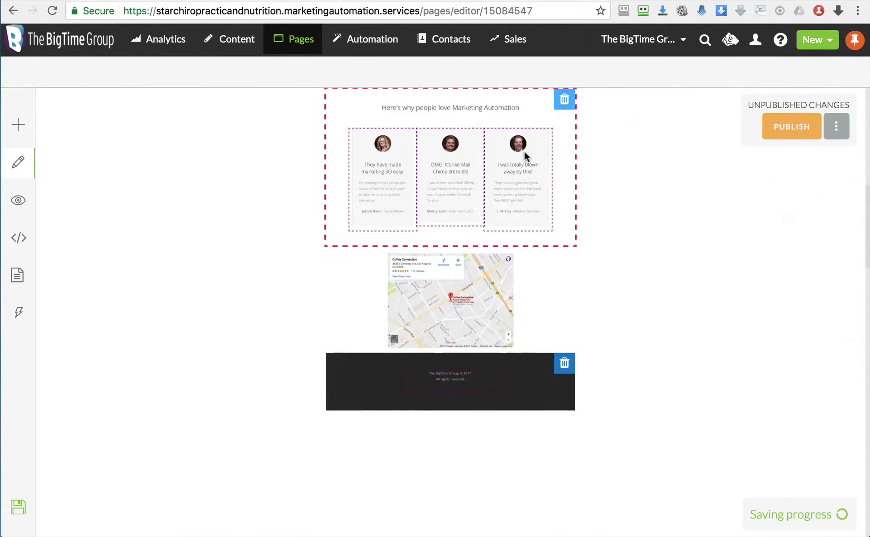
pyautogui.scroll(5, 523, 218)
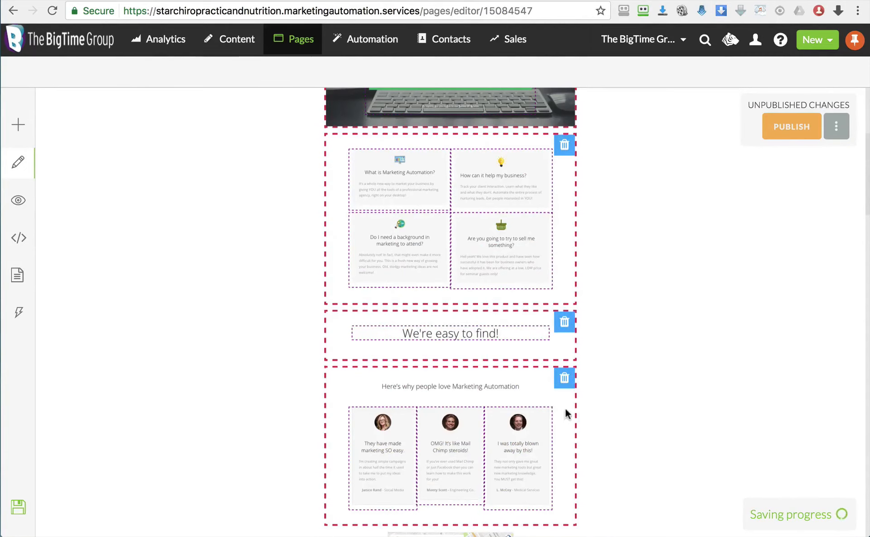
pyautogui.moveTo(554, 403); pyautogui.dragTo(610, 308)
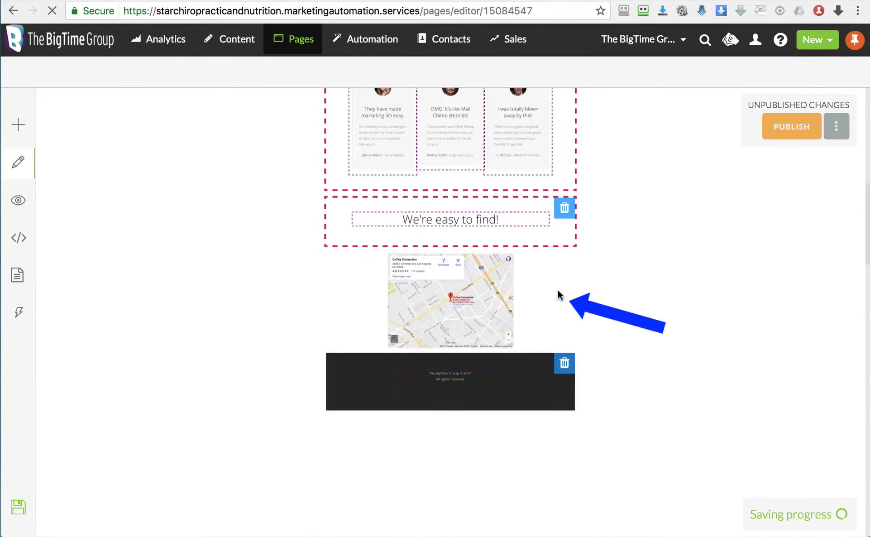
pyautogui.scroll(-15, 583, 330)
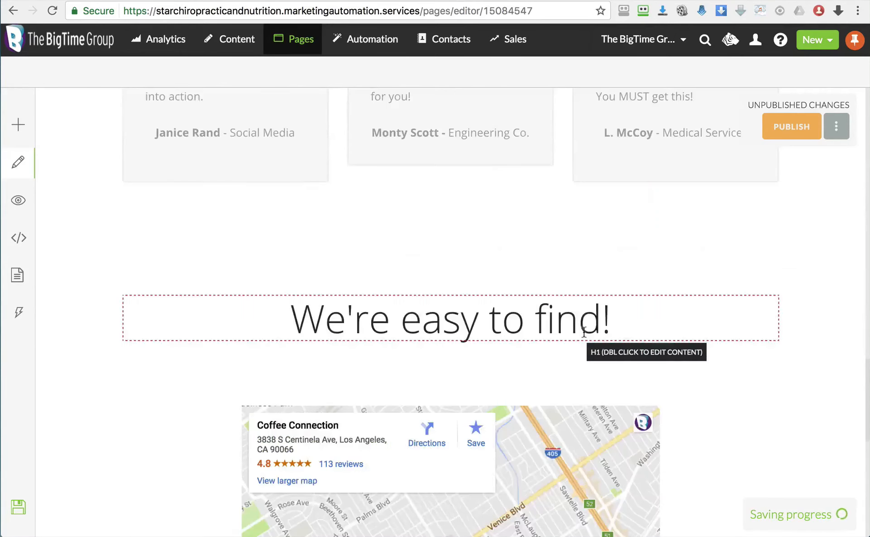
# Test the embedded map's panning, zooming out and Directions link for Coffee Connection, and return to the page editor
pyautogui.scroll(-6, 727, 260)
pyautogui.scroll(3, 726, 243)
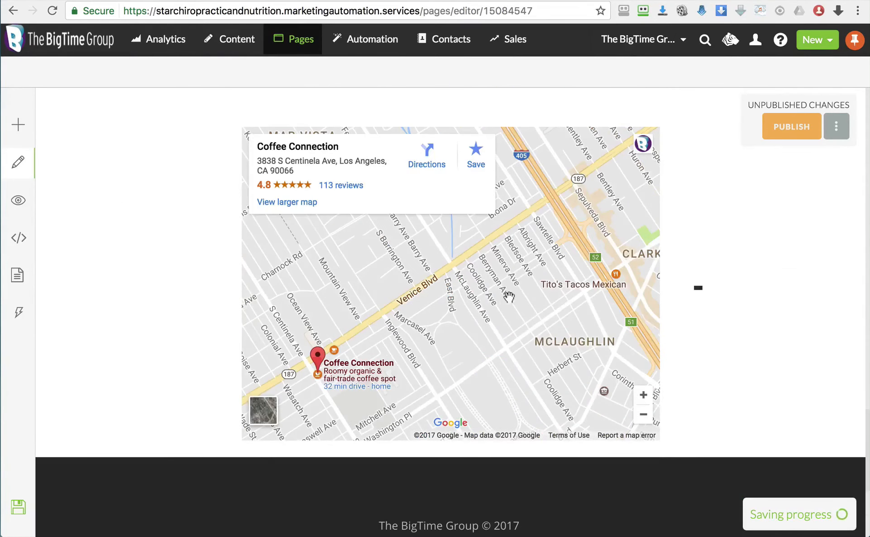
pyautogui.moveTo(509, 297); pyautogui.dragTo(624, 178)
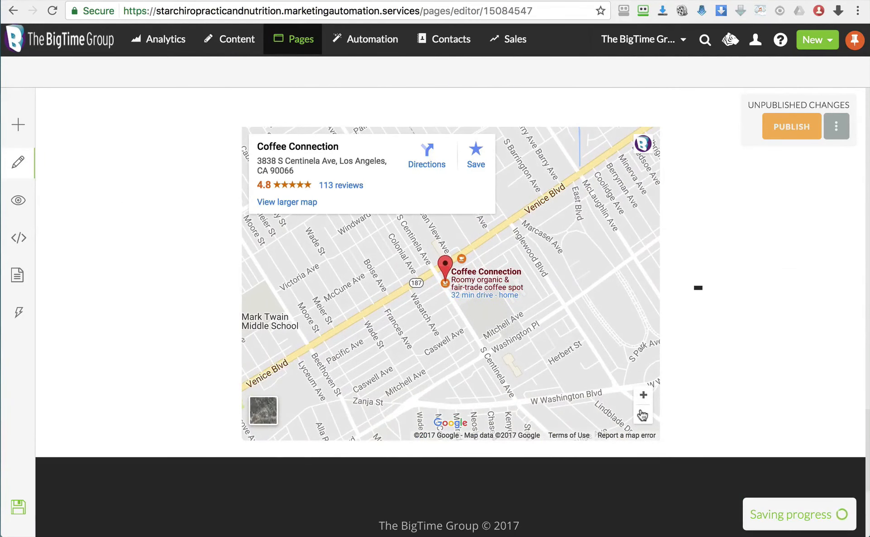
pyautogui.click(643, 414)
pyautogui.click(643, 414)
pyautogui.click(643, 415)
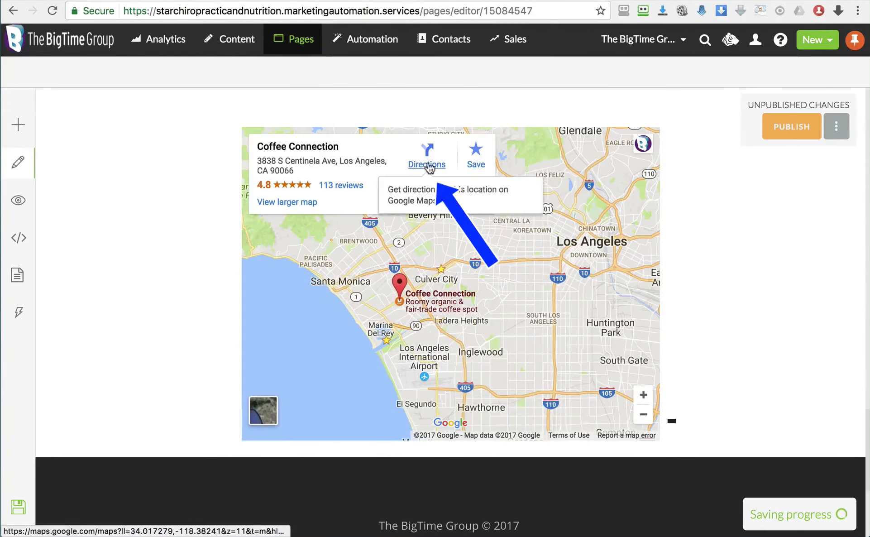
pyautogui.click(428, 165)
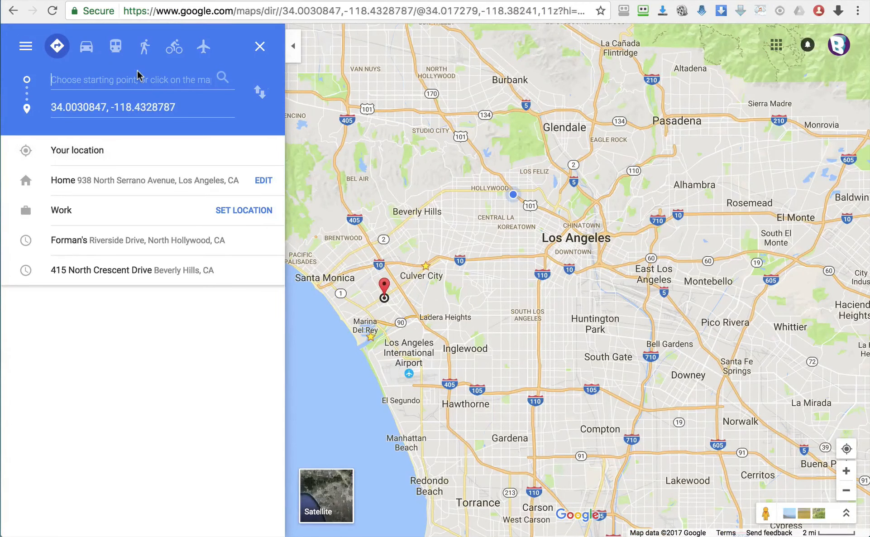
pyautogui.press('super+w')
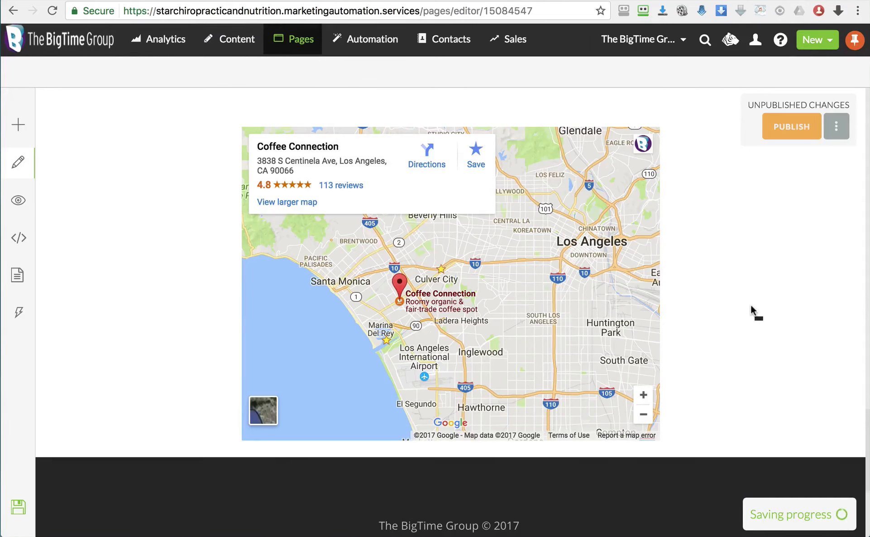
# Set the bottom and top padding of the "We're easy to find!" section to XS
pyautogui.scroll(3, 750, 305)
pyautogui.scroll(3, 750, 304)
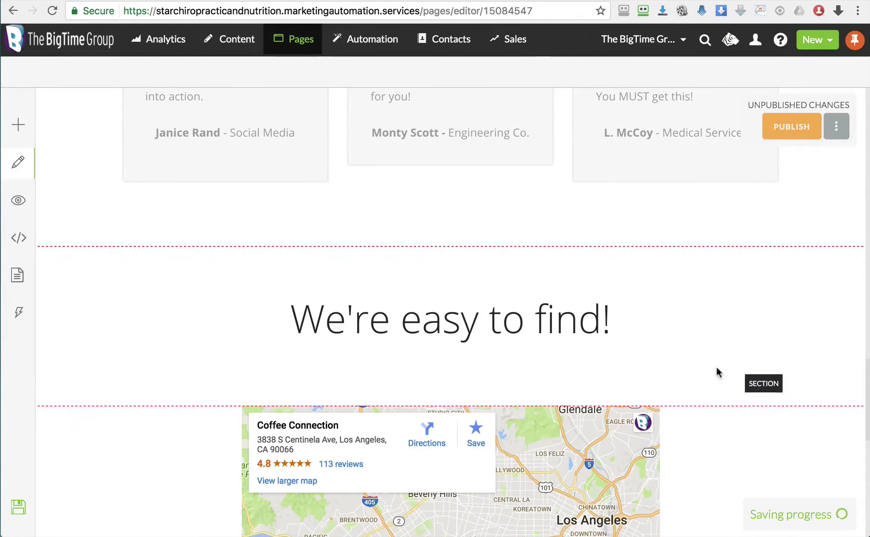
pyautogui.click(669, 384)
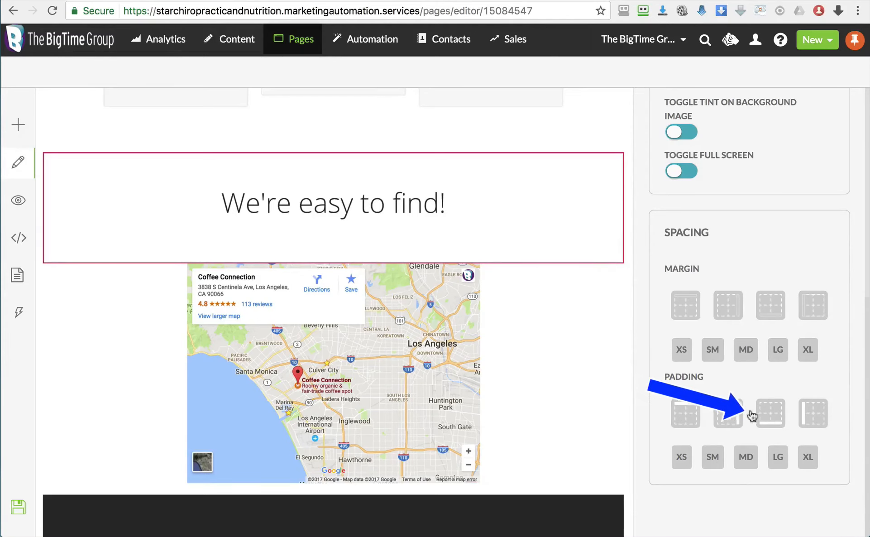
pyautogui.click(771, 415)
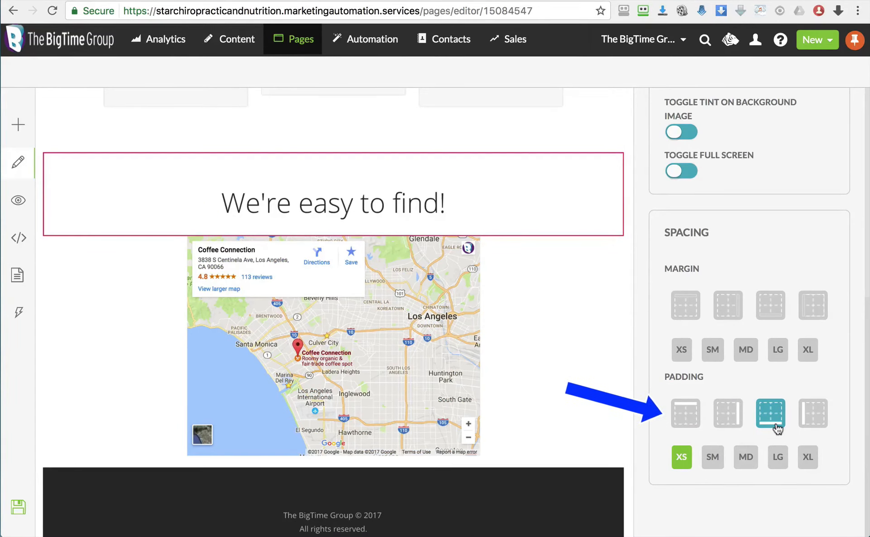
pyautogui.click(692, 420)
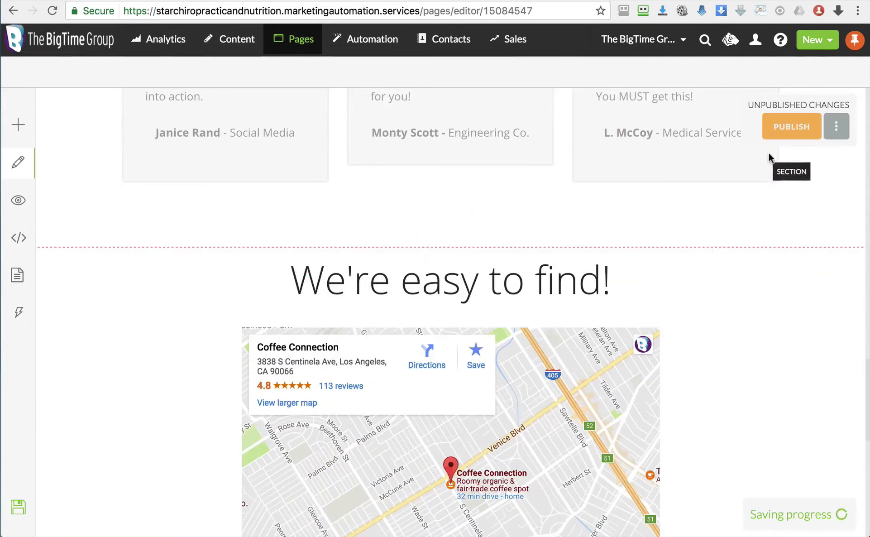
# Save and publish the landing page, and check the map and testimonial sections on the live page
pyautogui.click(797, 128)
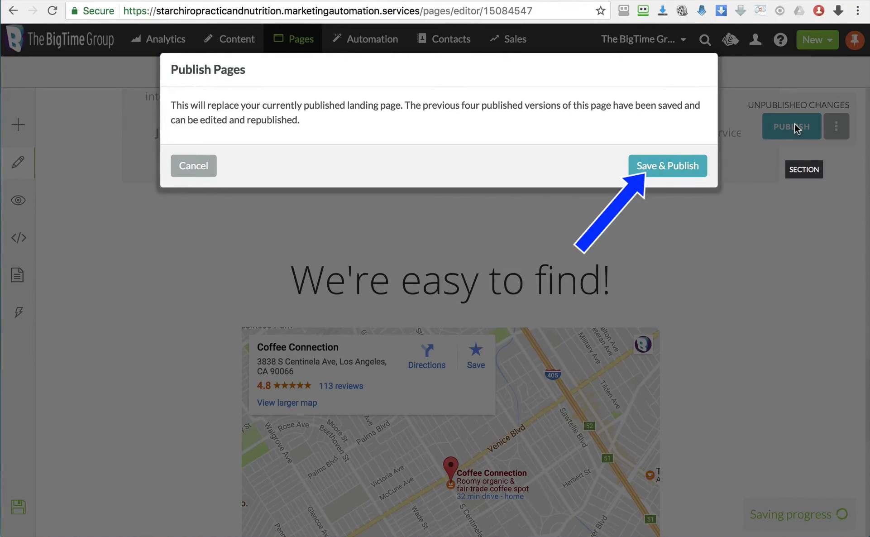
pyautogui.click(665, 166)
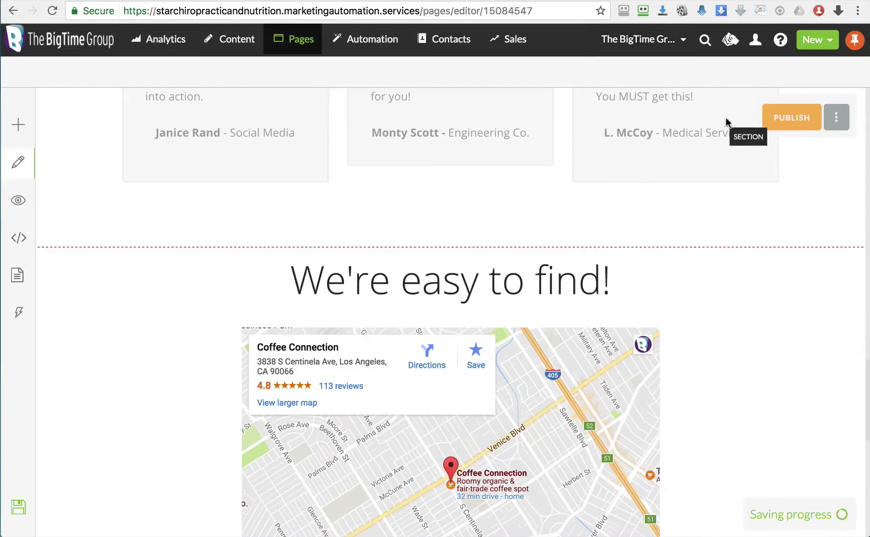
pyautogui.click(838, 118)
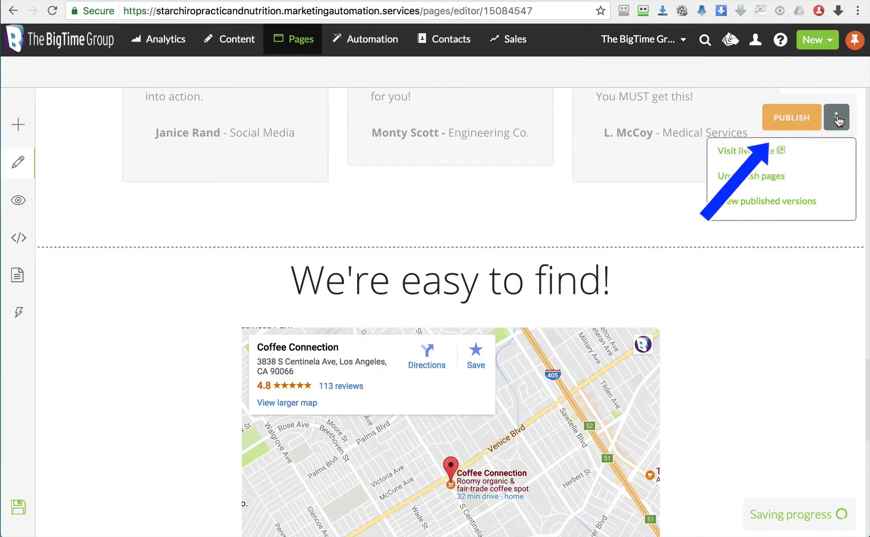
pyautogui.click(760, 151)
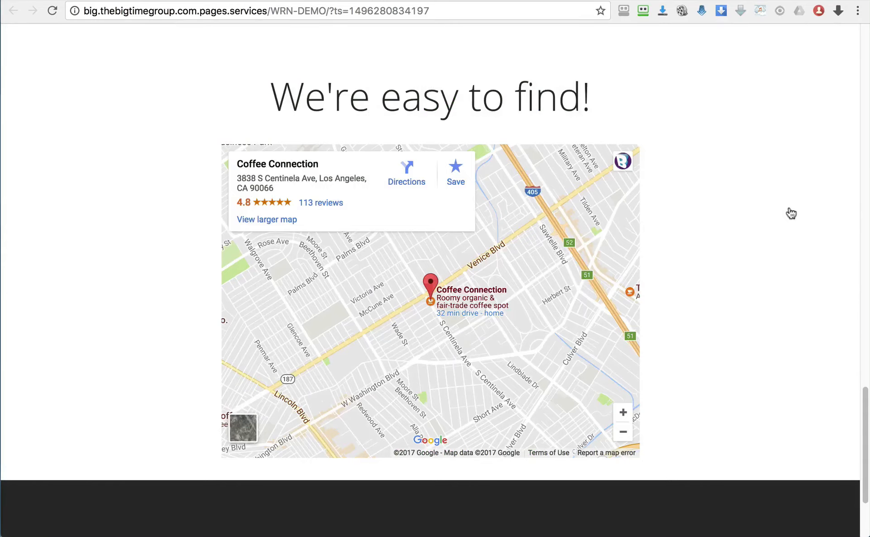
pyautogui.scroll(20, 773, 210)
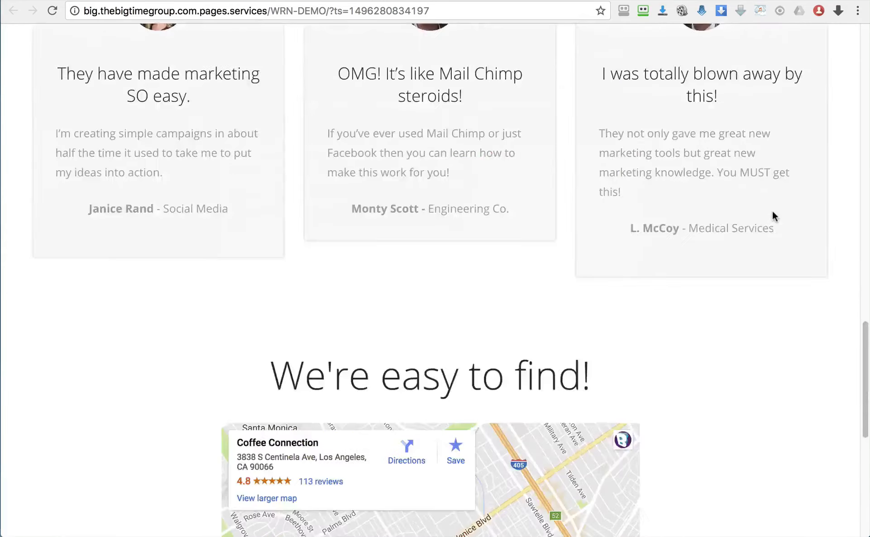
pyautogui.scroll(-15, 773, 211)
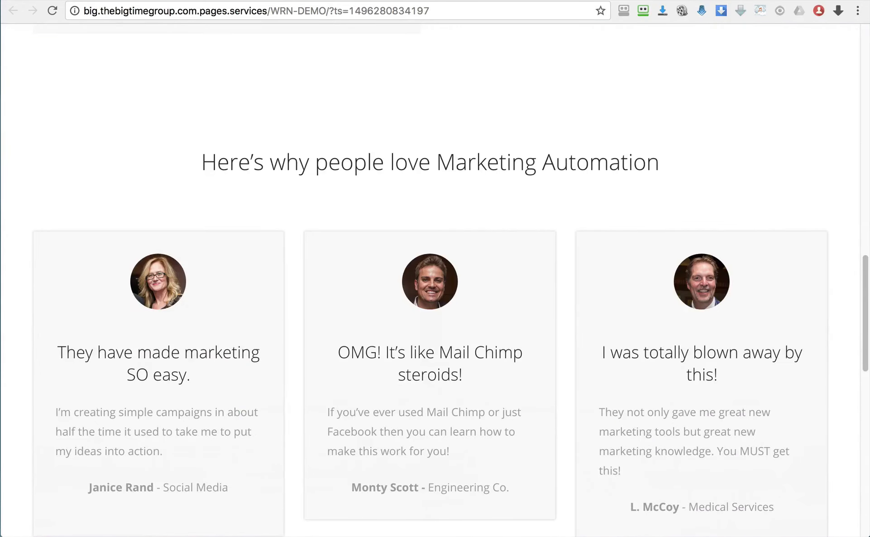
# Return to the page editor and preview the landing page in the tablet and mobile layouts
pyautogui.click(208, 0)
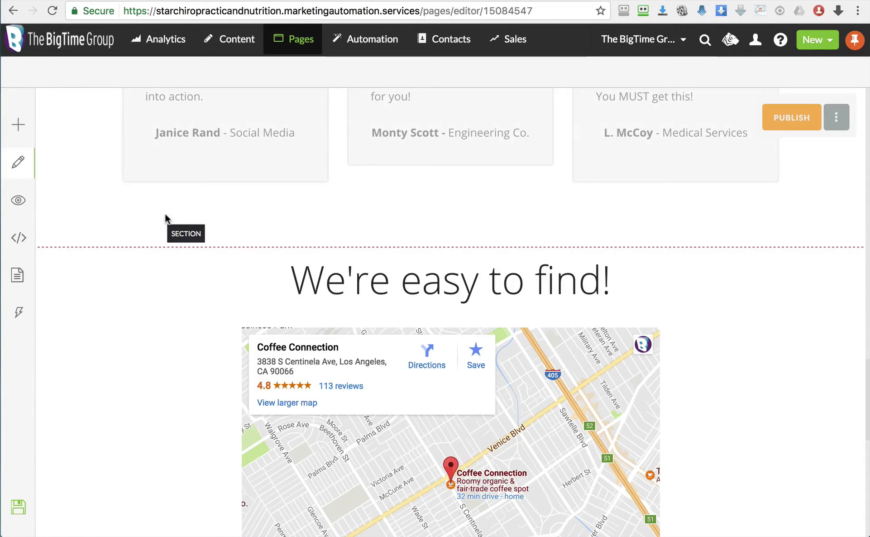
pyautogui.click(20, 202)
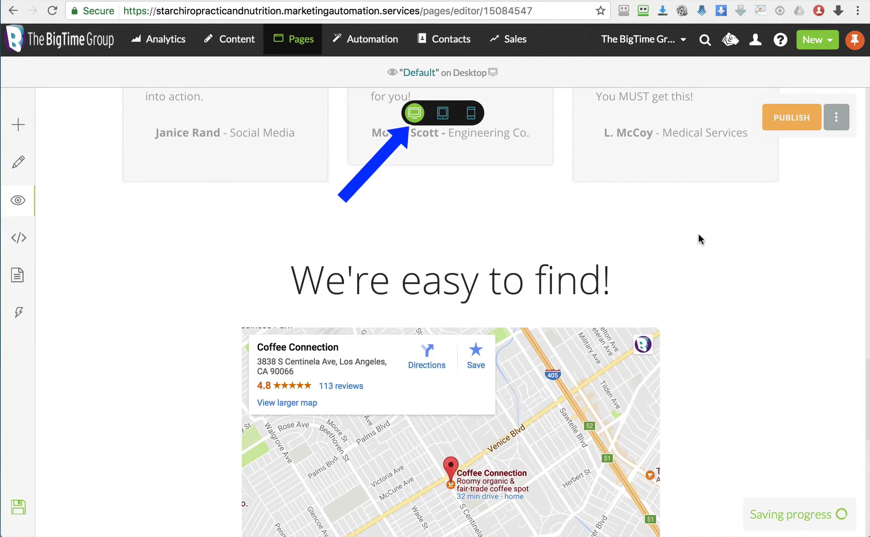
pyautogui.click(442, 116)
pyautogui.scroll(-15, 540, 212)
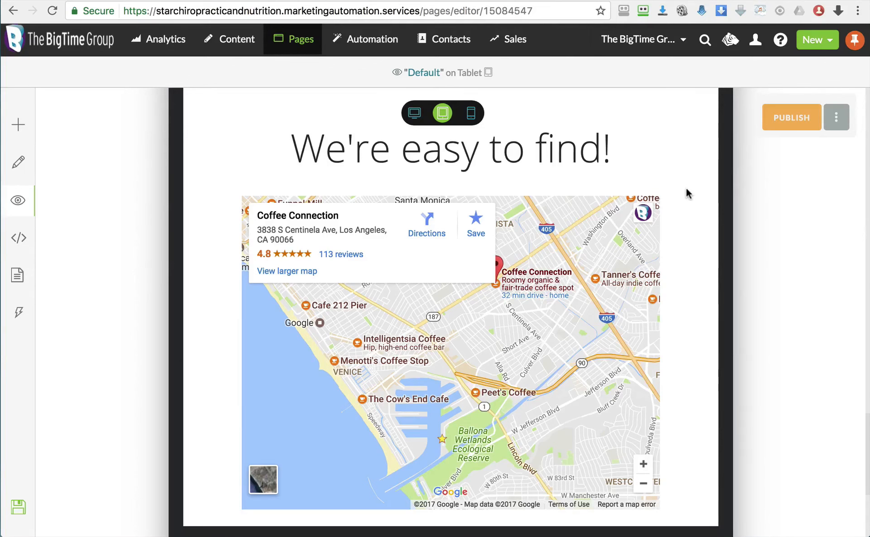
pyautogui.click(474, 116)
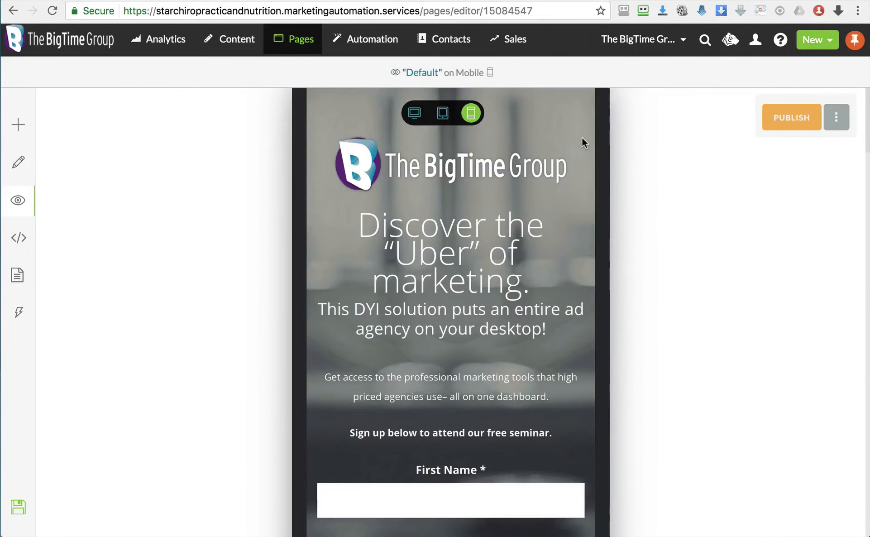
pyautogui.scroll(-20, 582, 137)
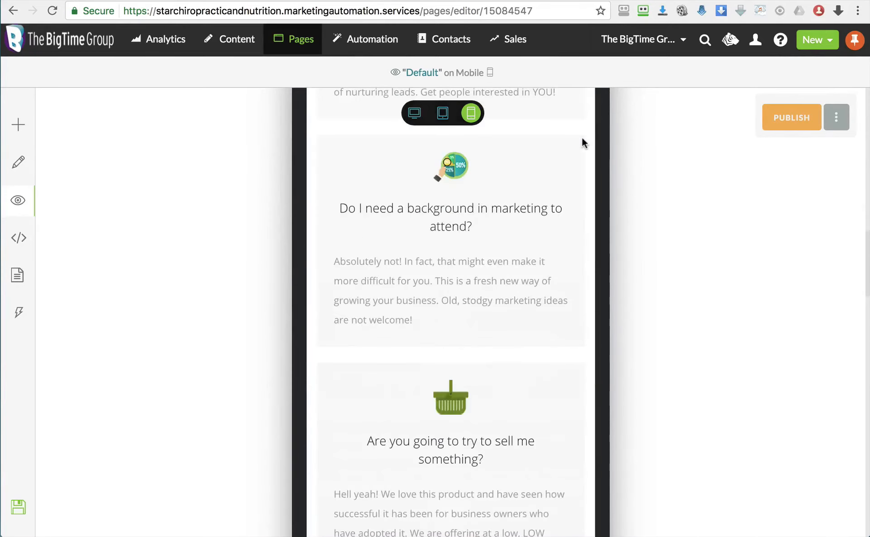
# Check the map and testimonial sections in the mobile preview, and return to editing the page
pyautogui.scroll(-10, 582, 137)
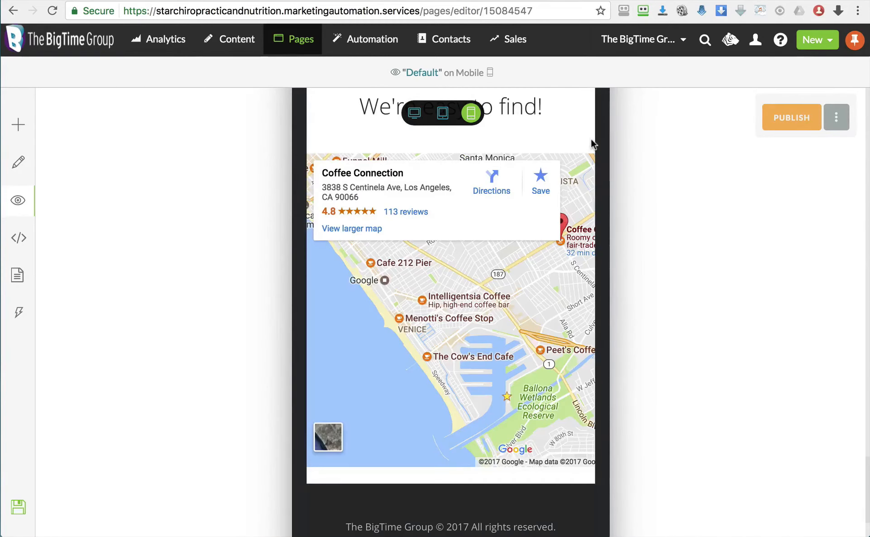
pyautogui.scroll(15, 591, 138)
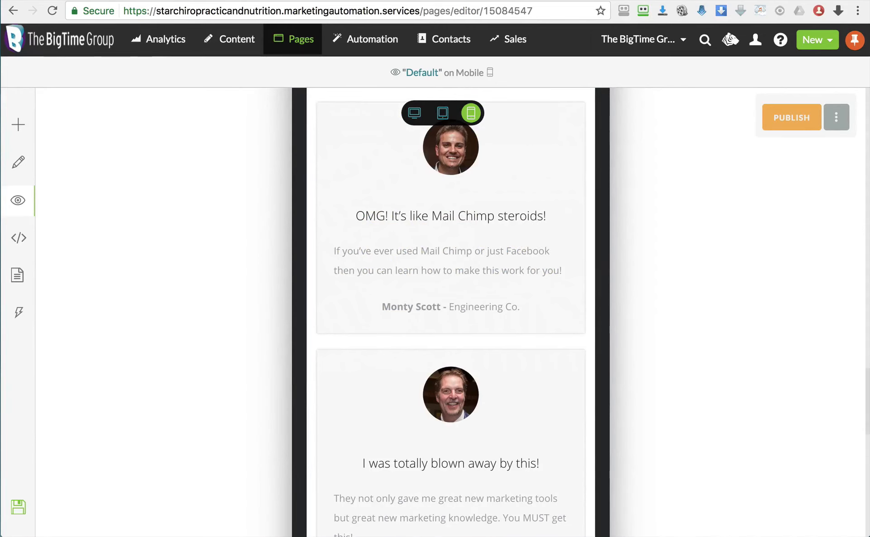
pyautogui.click(19, 162)
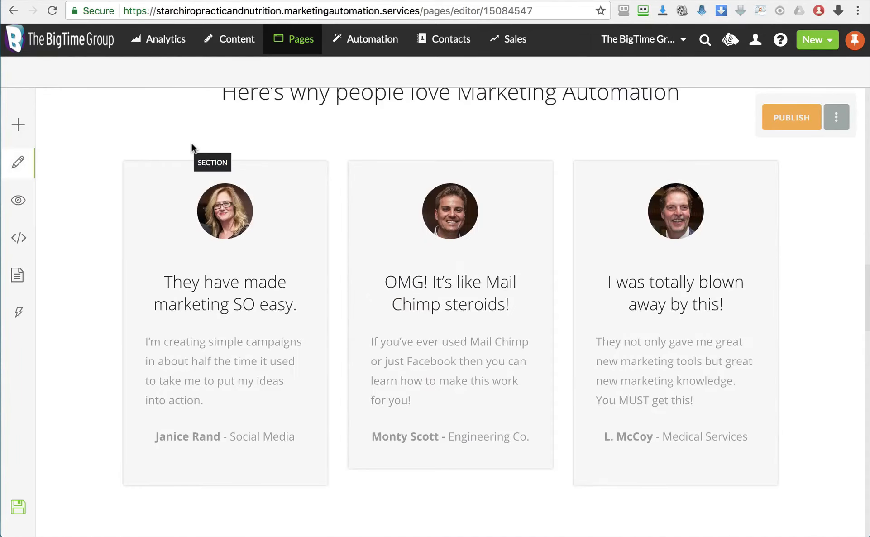
# Open the seminar landing page's HTML code and copy all of it
pyautogui.scroll(18, 191, 144)
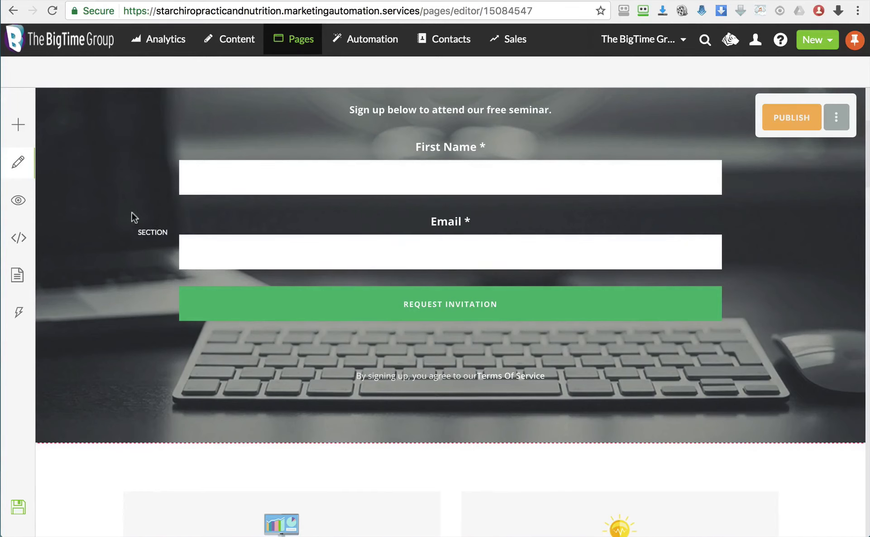
pyautogui.click(16, 237)
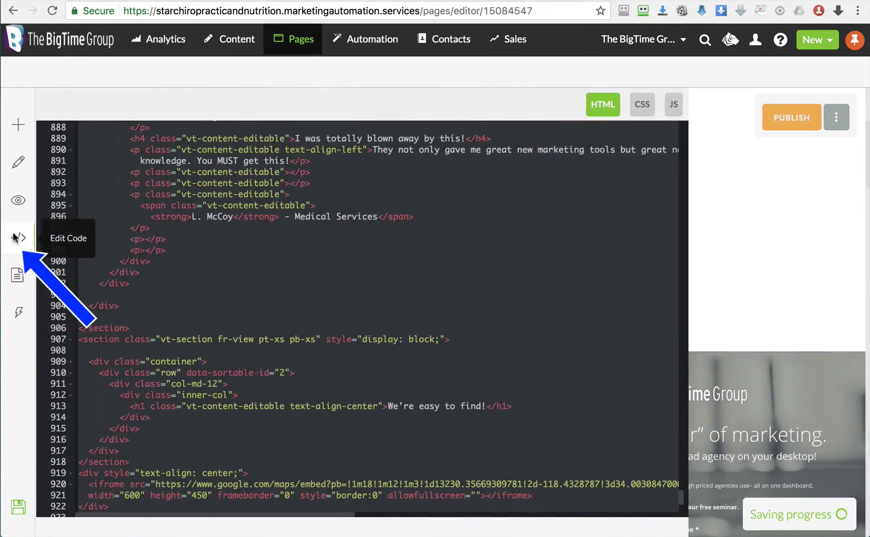
pyautogui.click(173, 195)
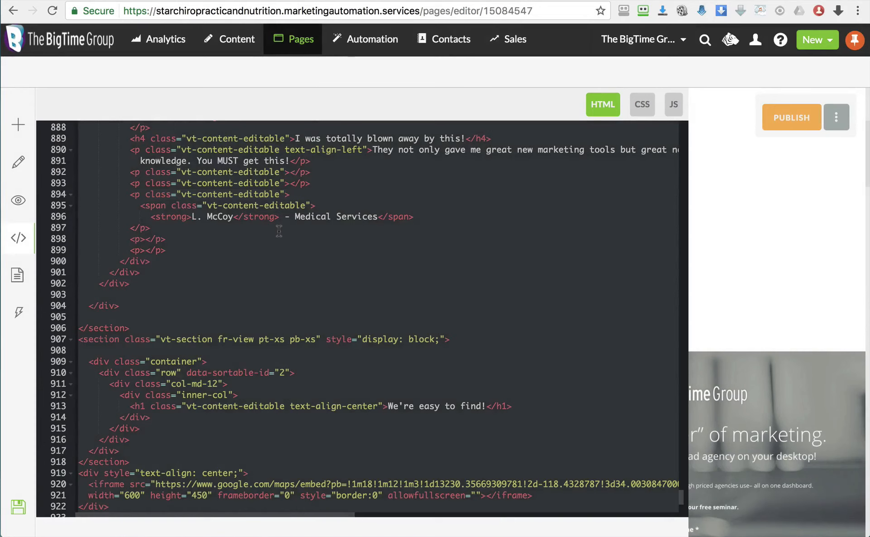
# Create a new funnel with 2 pages named "Webinar Demo Version 2" from the landing pages list
pyautogui.moveTo(285, 39)
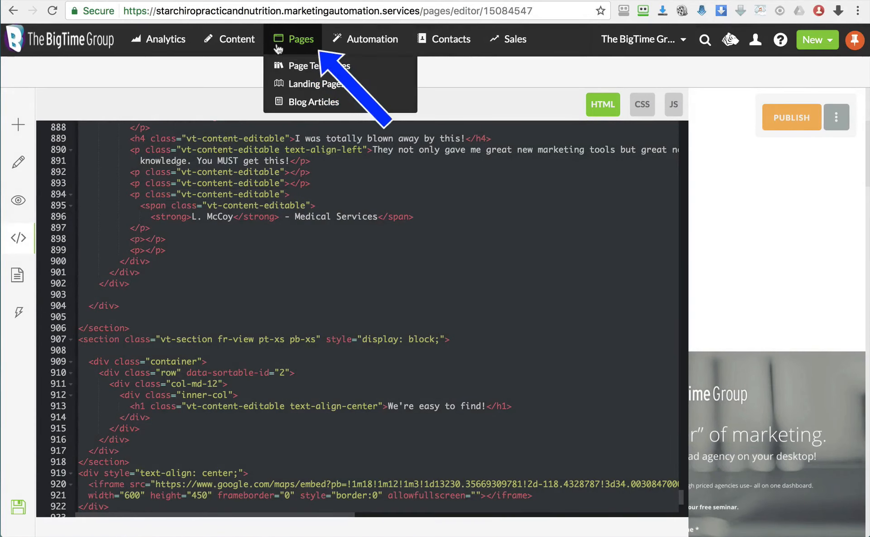
pyautogui.click(289, 86)
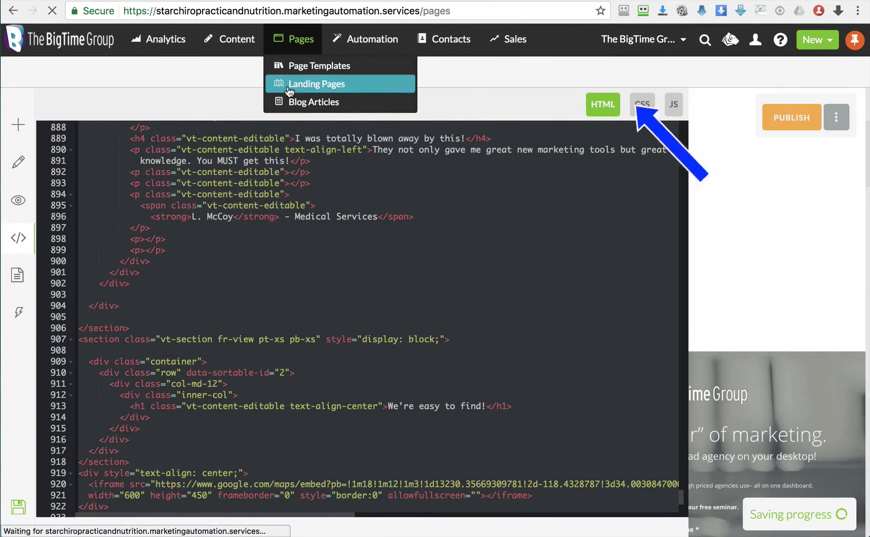
pyautogui.click(800, 120)
pyautogui.click(772, 145)
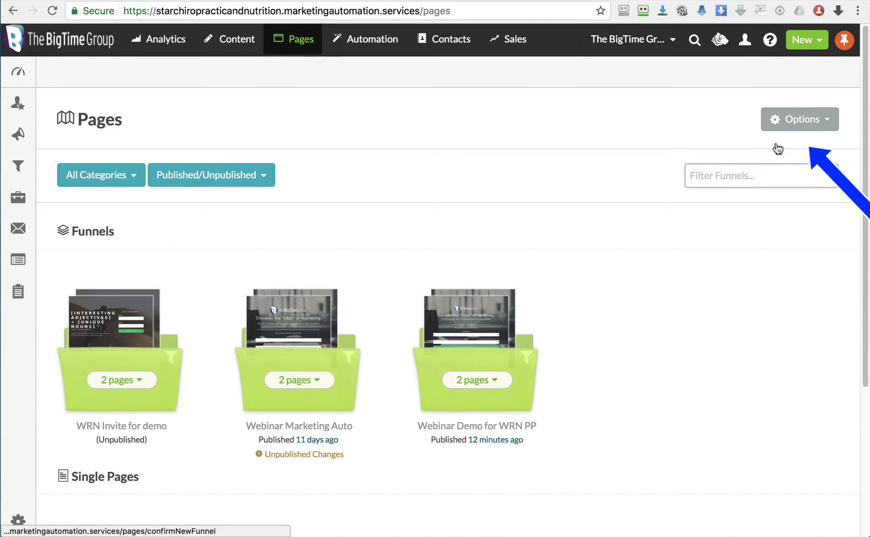
pyautogui.click(293, 219)
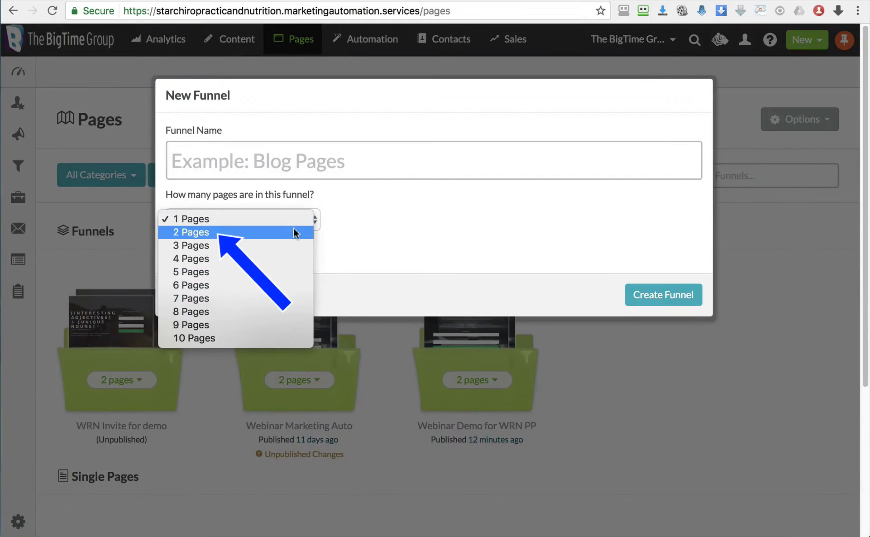
pyautogui.click(294, 230)
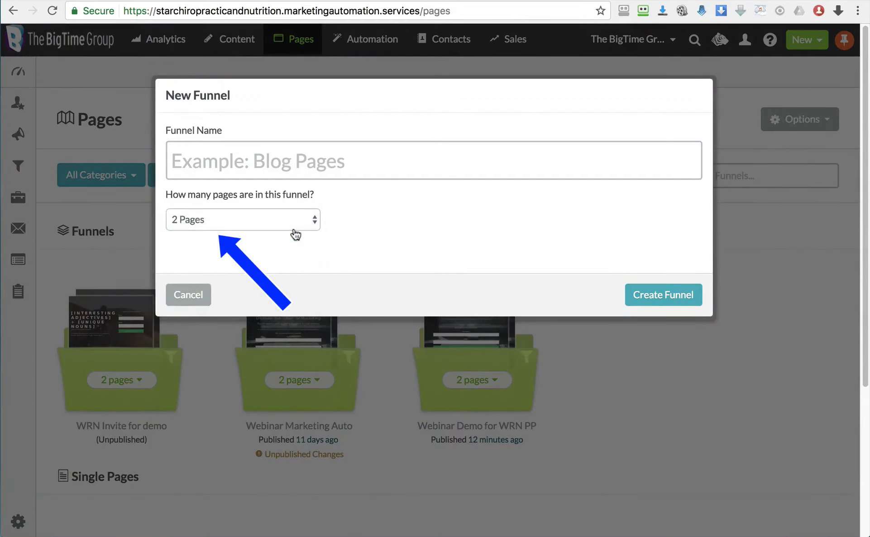
pyautogui.click(286, 162)
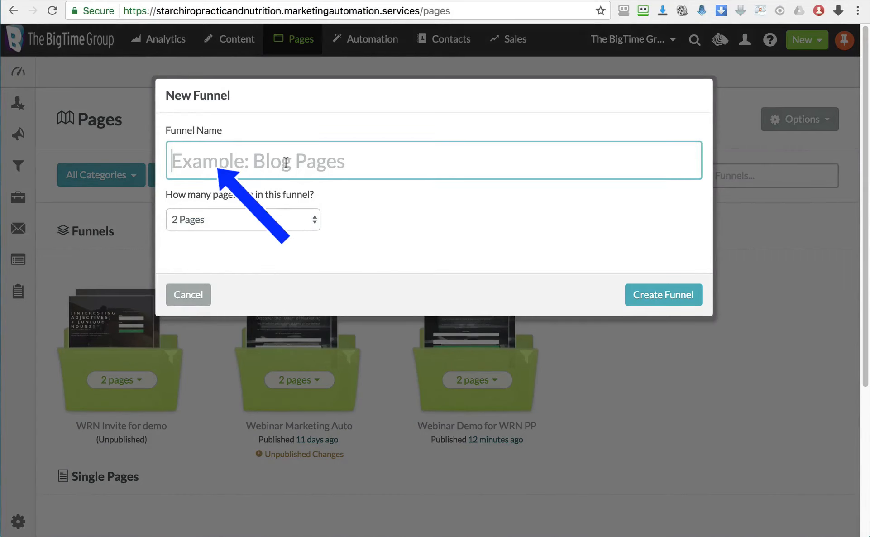
pyautogui.write('Webinar Demo Vers')
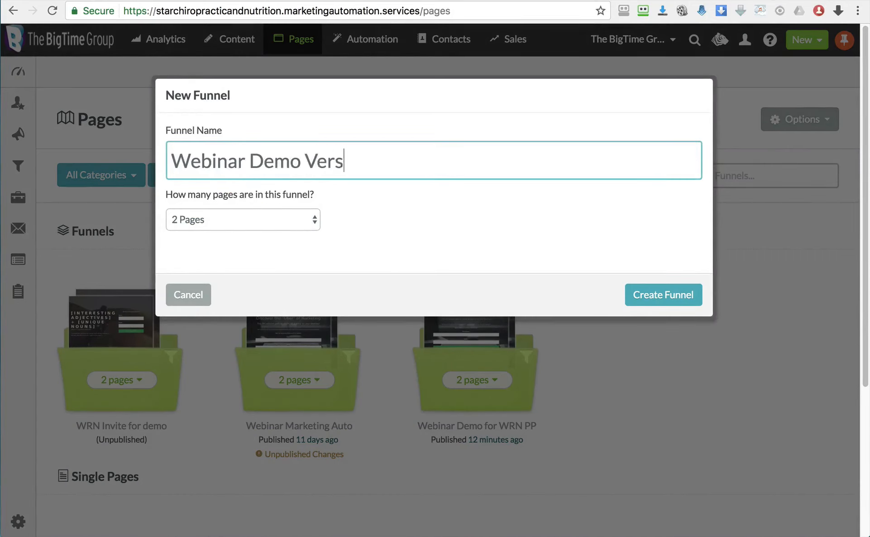
pyautogui.write('ion 2')
pyautogui.click(652, 295)
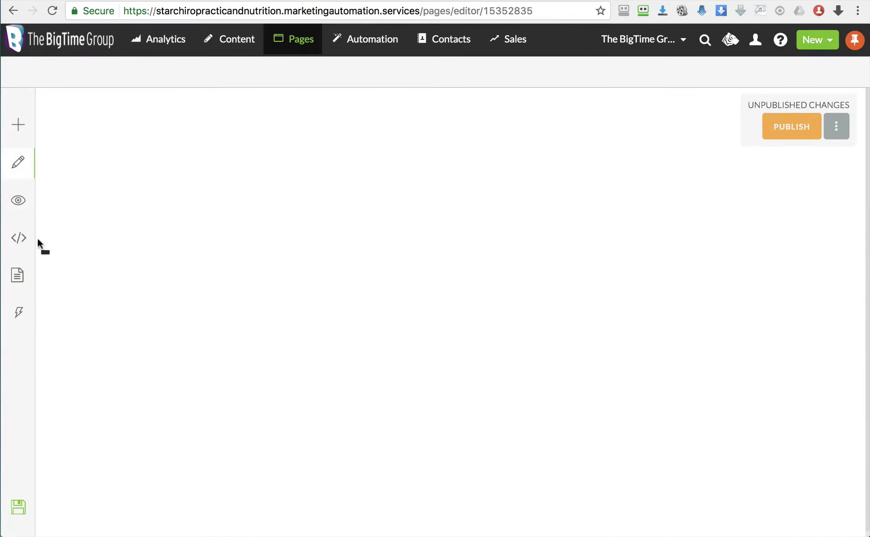
# Paste the copied HTML into the code of the new funnel's first page, save and close it, and look over the page
pyautogui.click(23, 239)
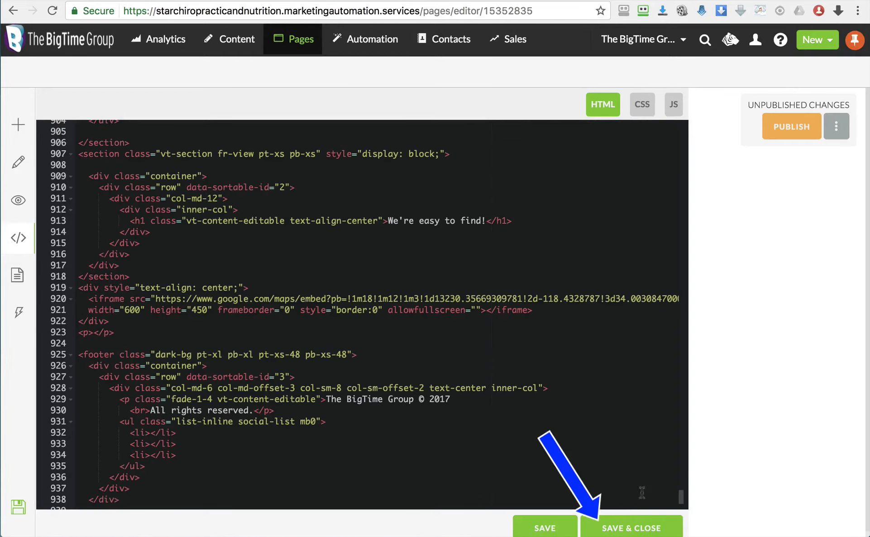
pyautogui.click(631, 528)
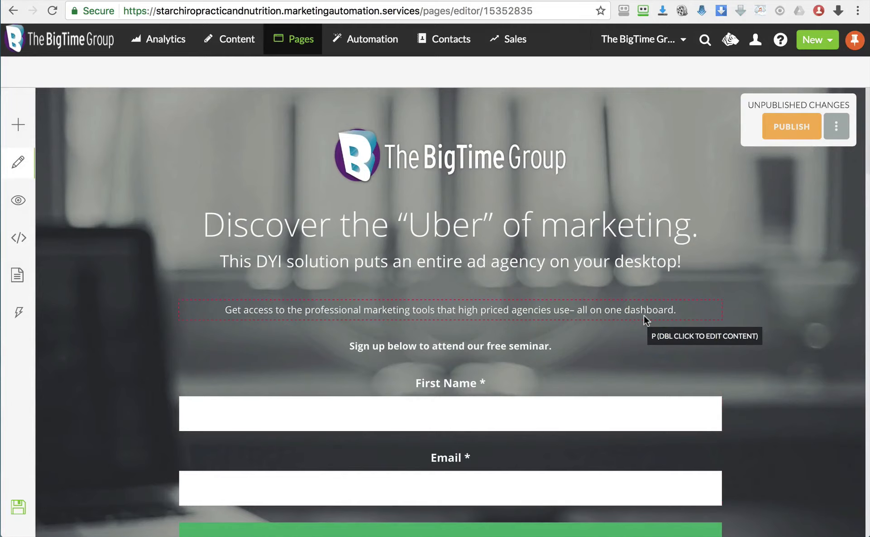
pyautogui.scroll(-20, 644, 315)
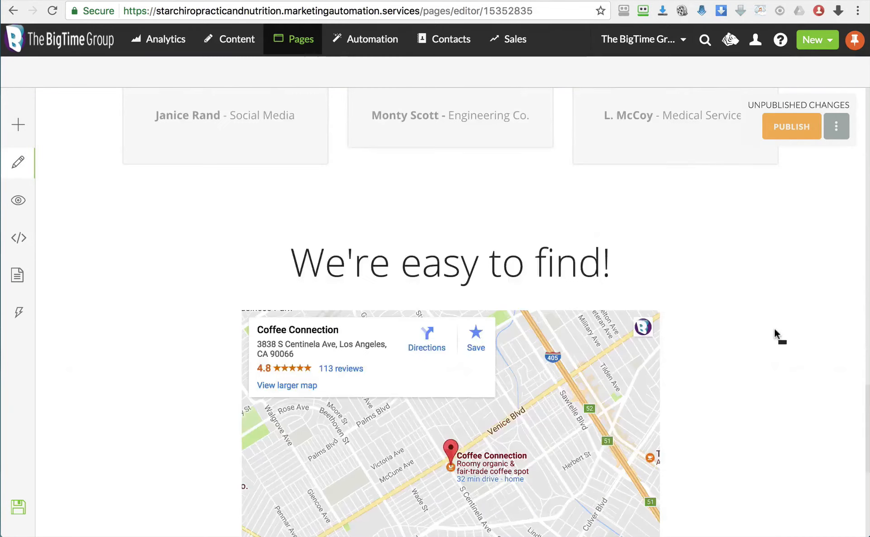
pyautogui.scroll(20, 774, 328)
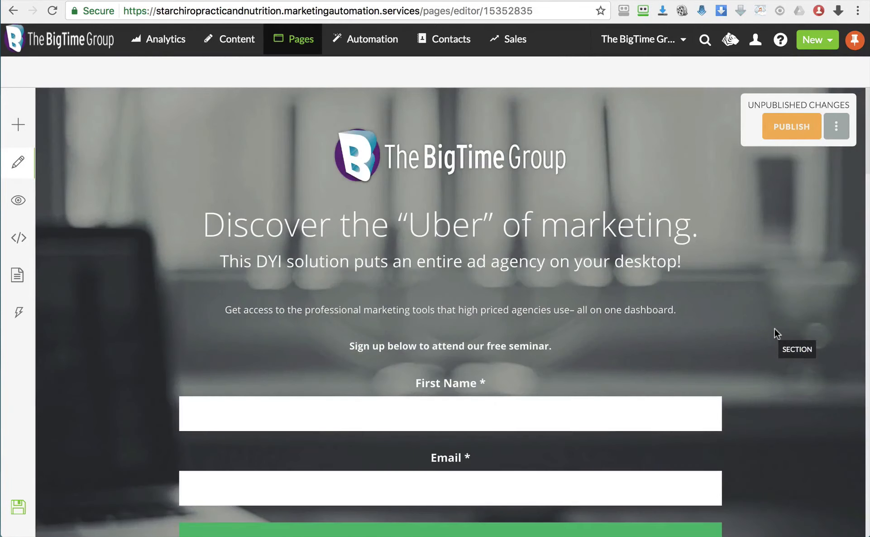
# Set the second page's title to "Thank You" in the page settings, and open that page for code editing
pyautogui.click(18, 276)
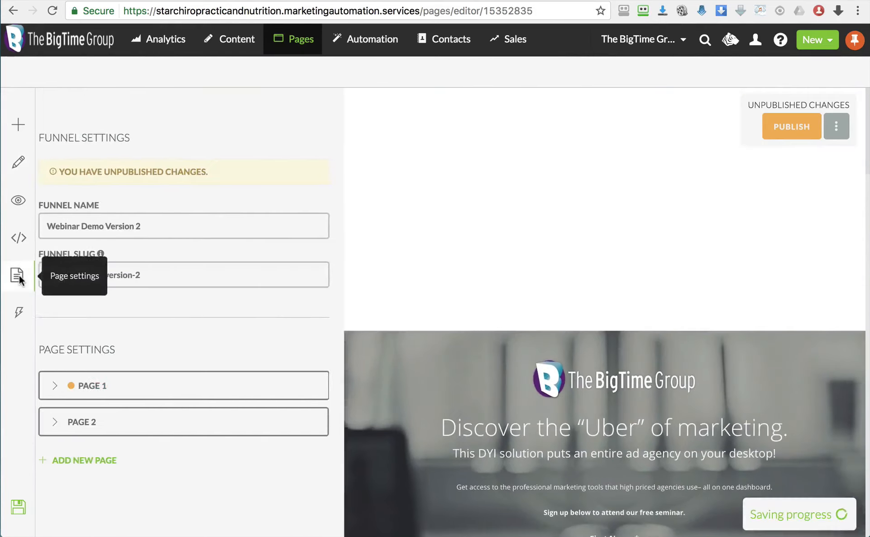
pyautogui.click(116, 417)
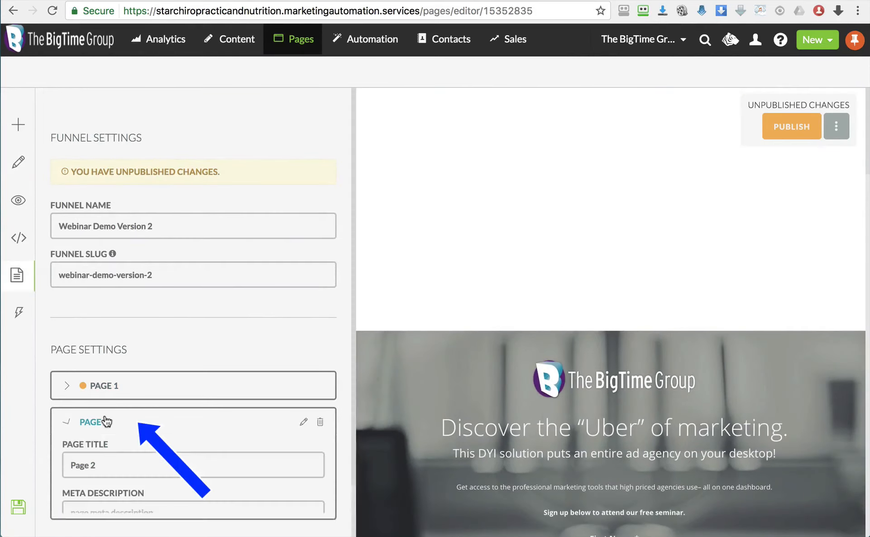
pyautogui.tripleClick(118, 461)
pyautogui.write('Thank')
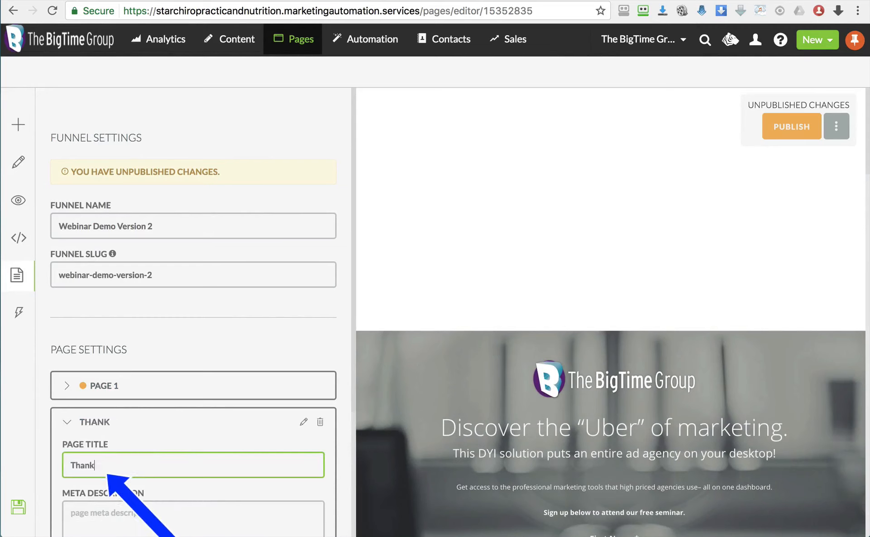
pyautogui.write(' You')
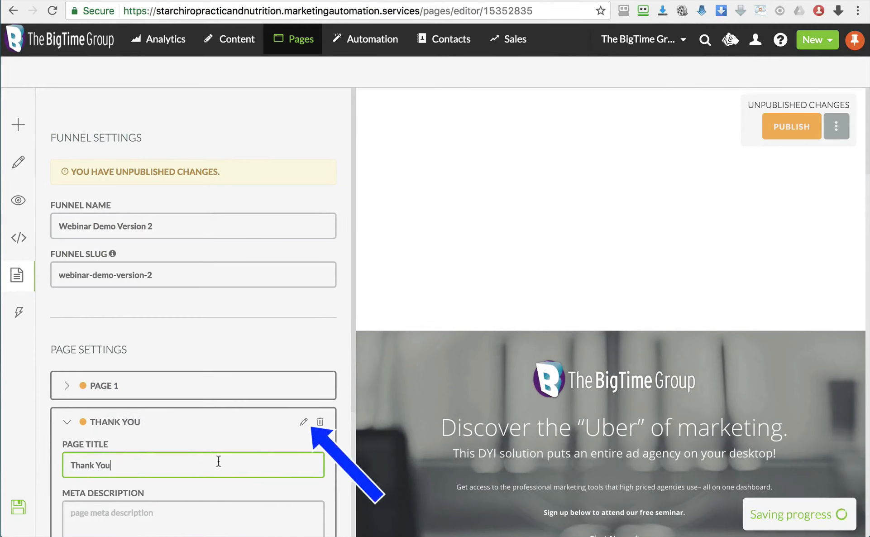
pyautogui.click(304, 424)
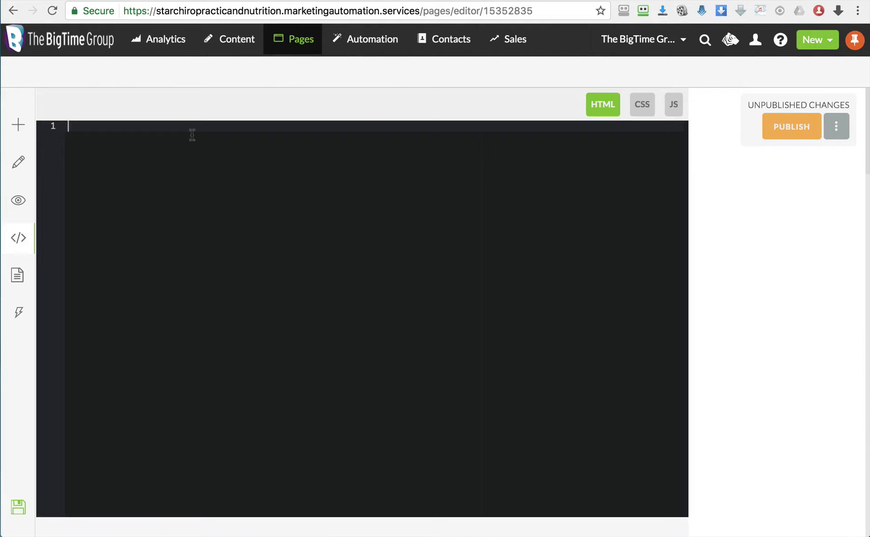
# Open the "Webinar Demo for WRN PP" funnel and copy all the HTML code of its thank you page
pyautogui.moveTo(300, 45)
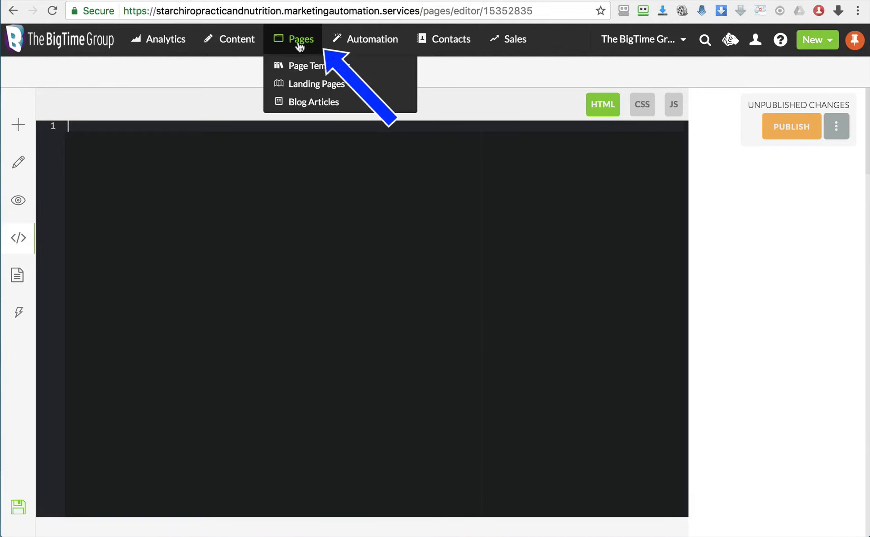
pyautogui.click(298, 84)
pyautogui.moveTo(661, 415)
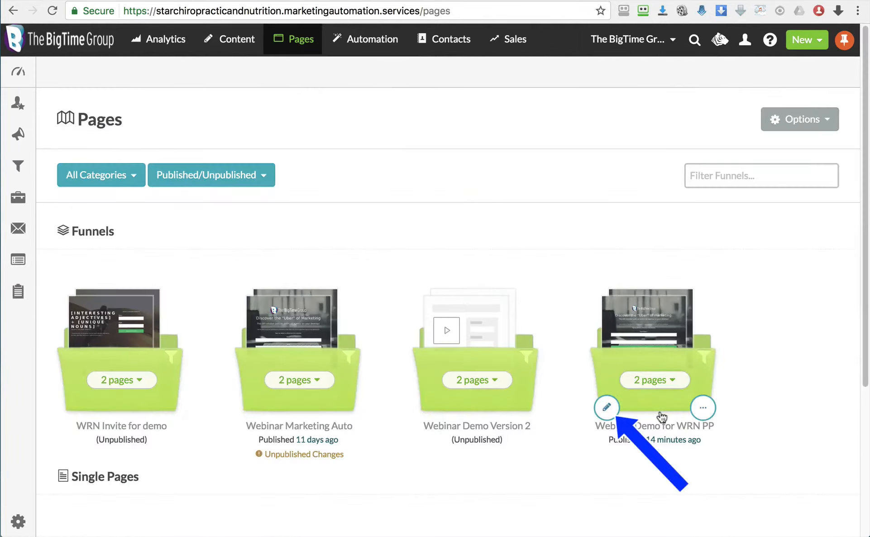
pyautogui.click(607, 408)
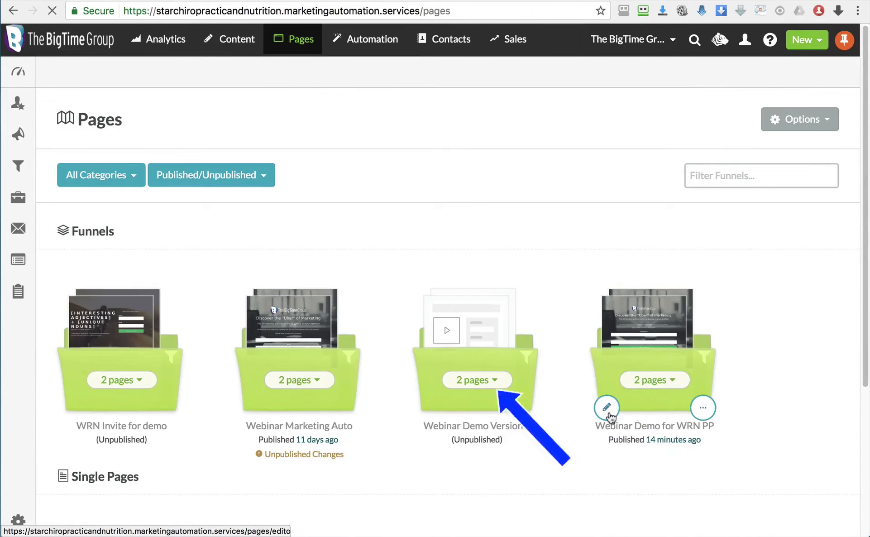
pyautogui.click(17, 276)
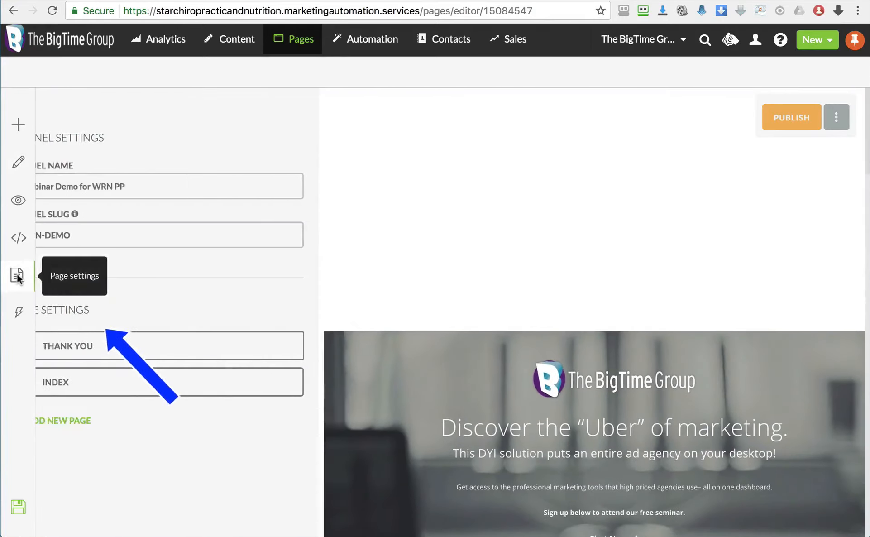
pyautogui.click(95, 347)
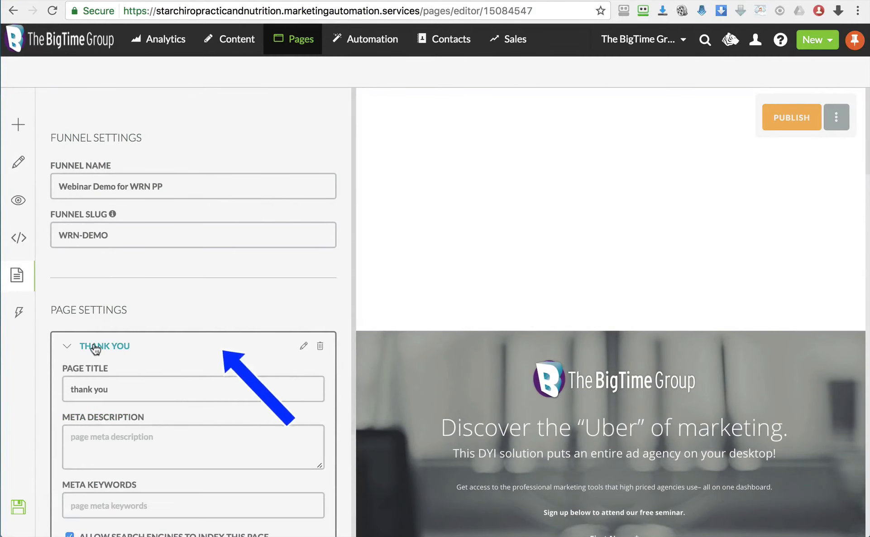
pyautogui.click(305, 347)
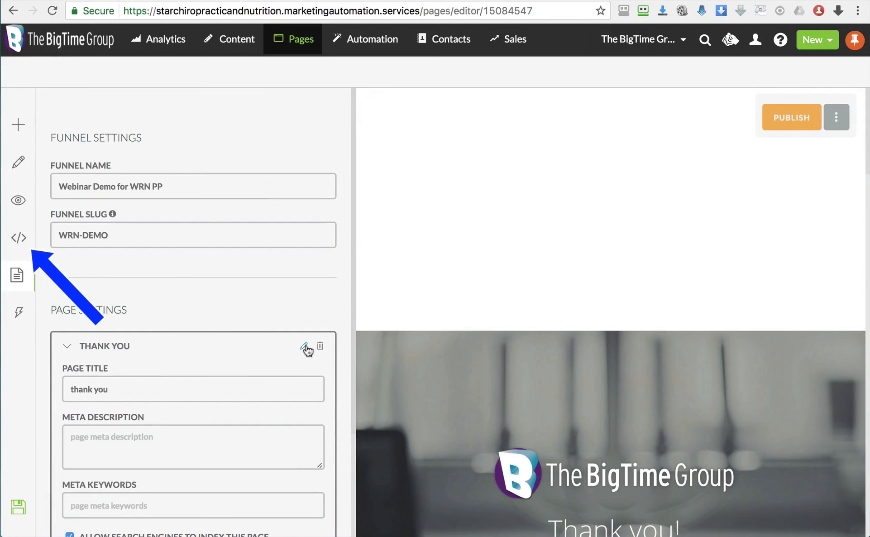
pyautogui.click(20, 237)
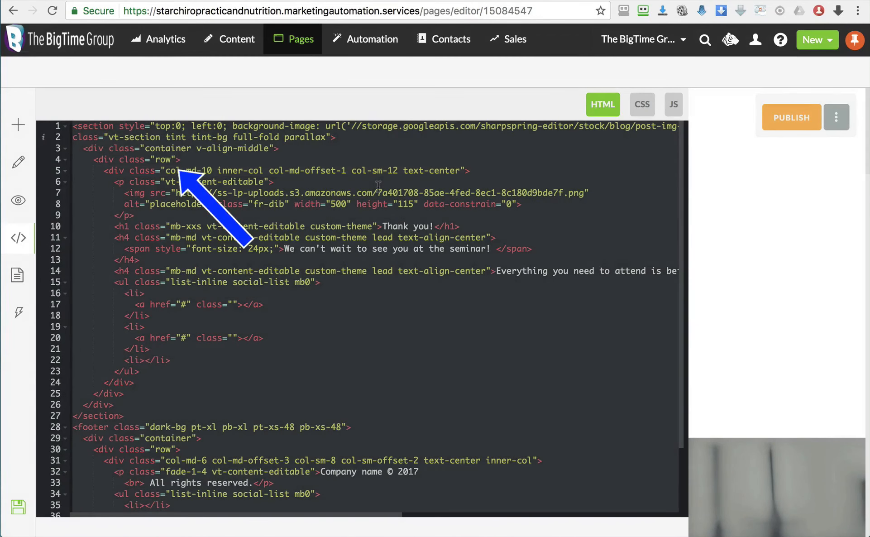
# Paste the copied HTML into the code of the "Webinar Demo Version 2" funnel's Thank You page, save and close it, and look over the page
pyautogui.moveTo(295, 50)
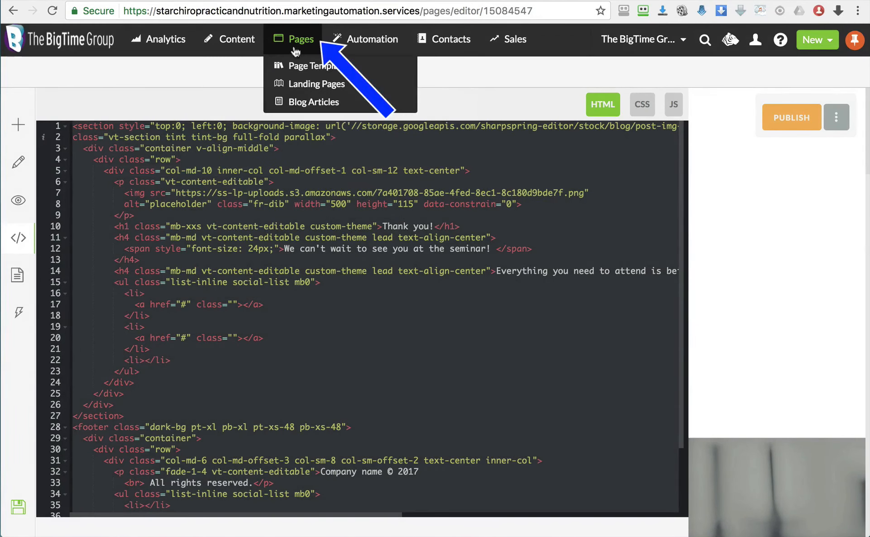
pyautogui.click(296, 84)
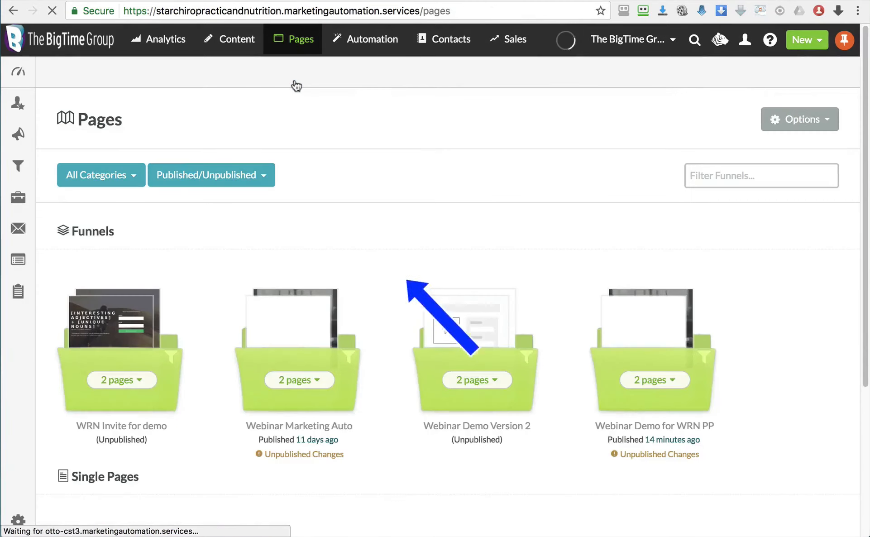
pyautogui.moveTo(457, 410)
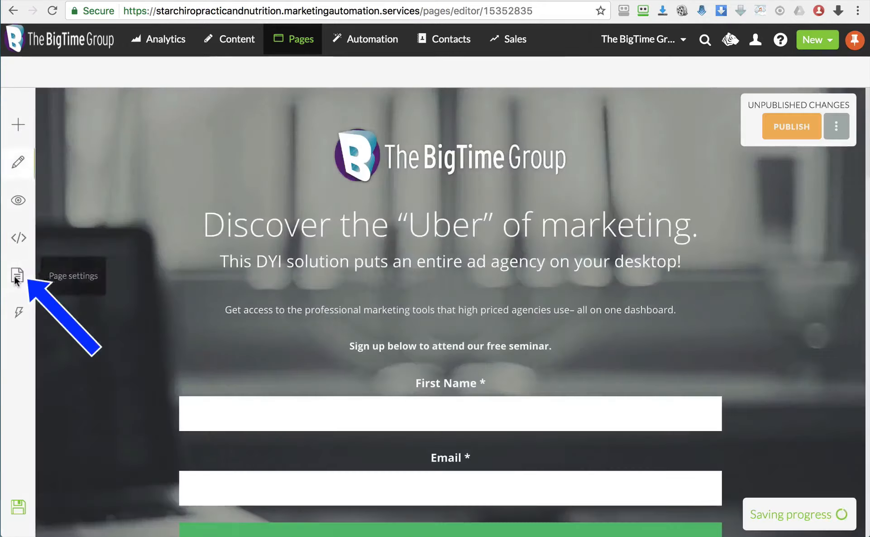
pyautogui.click(17, 276)
pyautogui.click(95, 423)
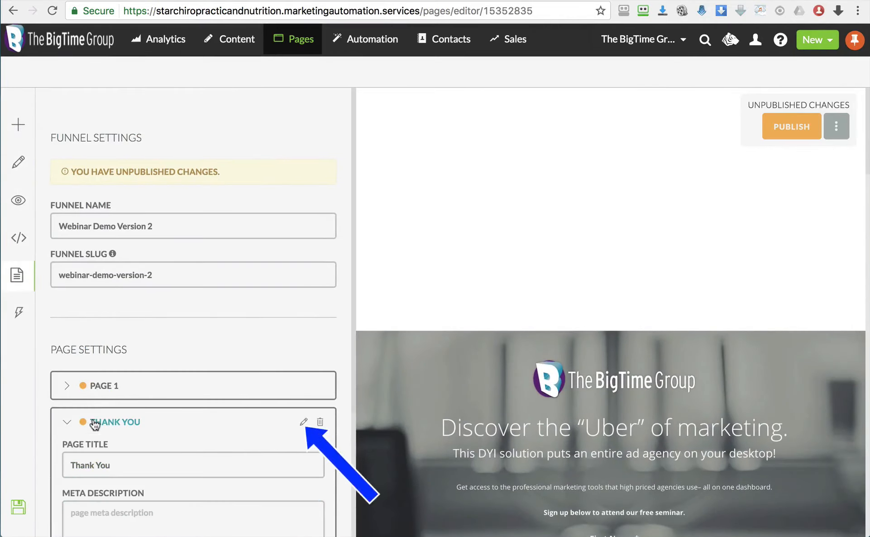
pyautogui.click(18, 237)
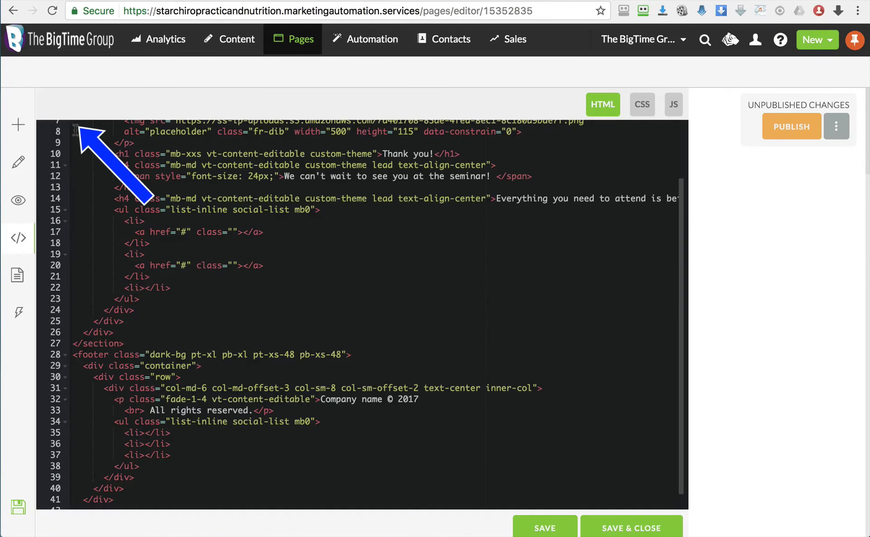
pyautogui.click(648, 529)
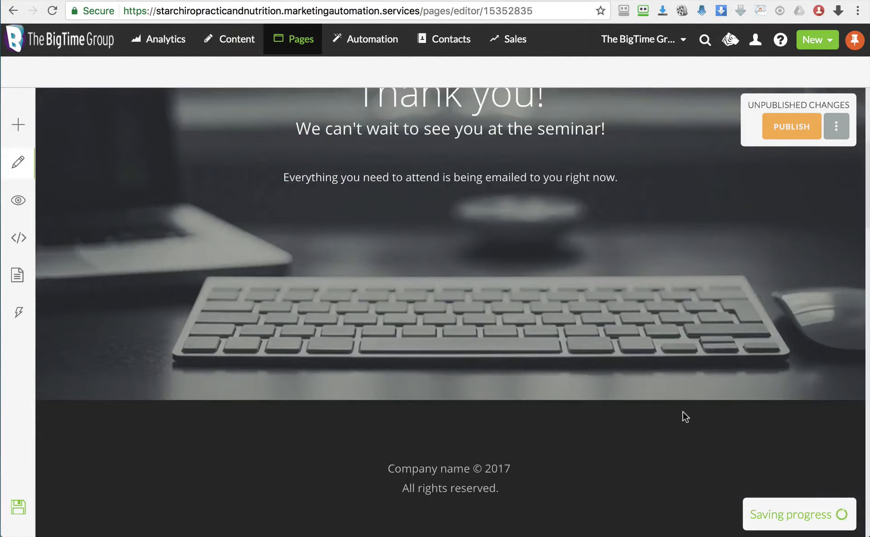
pyautogui.scroll(6, 683, 411)
# Create a new funnel named "WRN Invite" from the landing pages list
pyautogui.moveTo(295, 50)
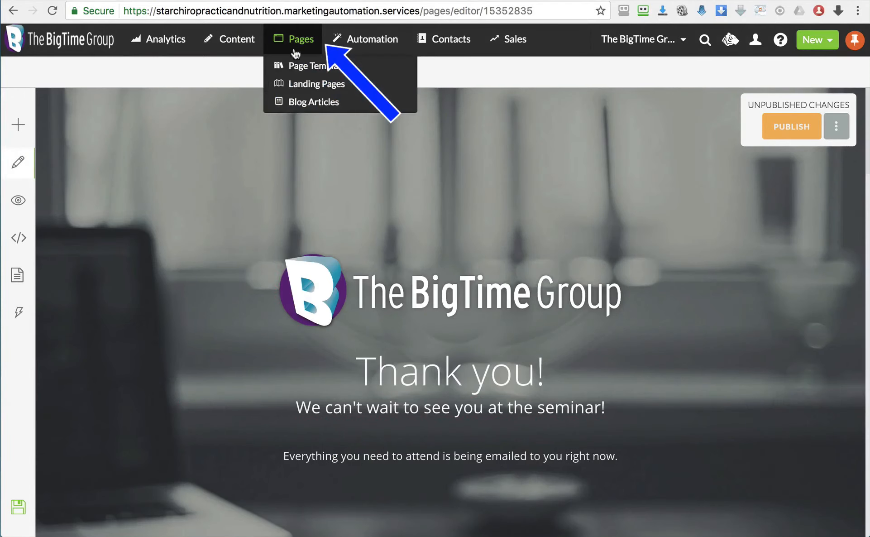
pyautogui.click(297, 87)
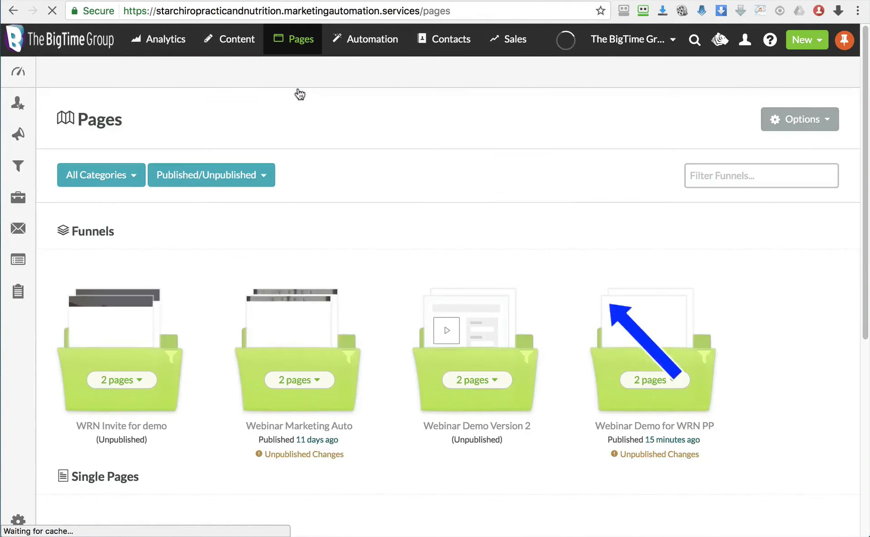
pyautogui.moveTo(718, 437)
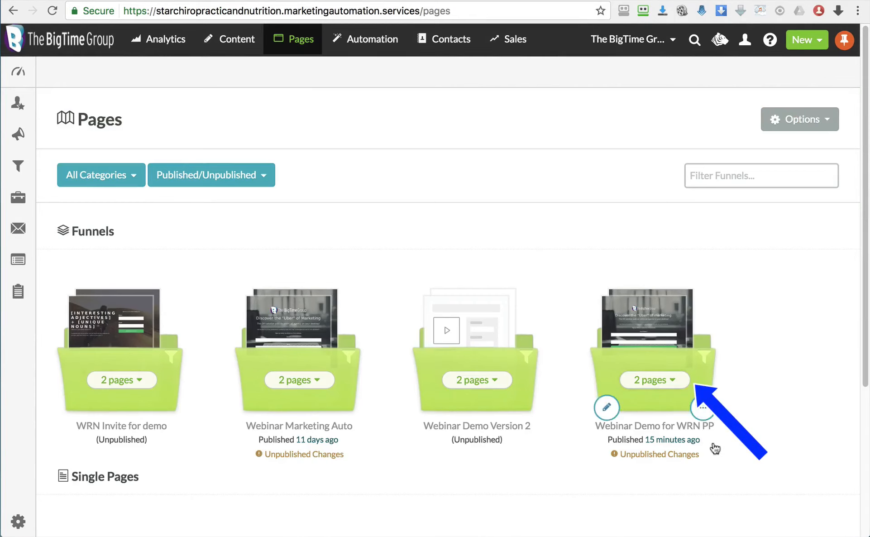
pyautogui.moveTo(500, 397)
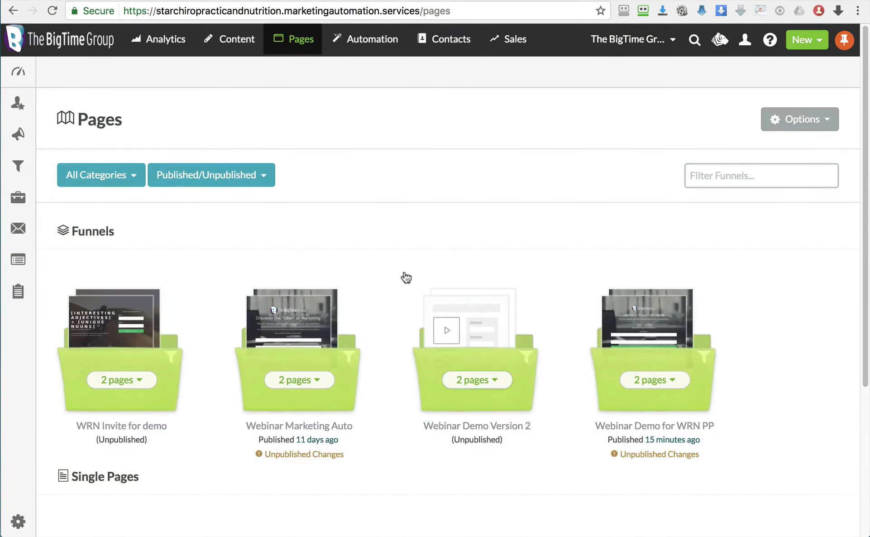
pyautogui.moveTo(295, 49)
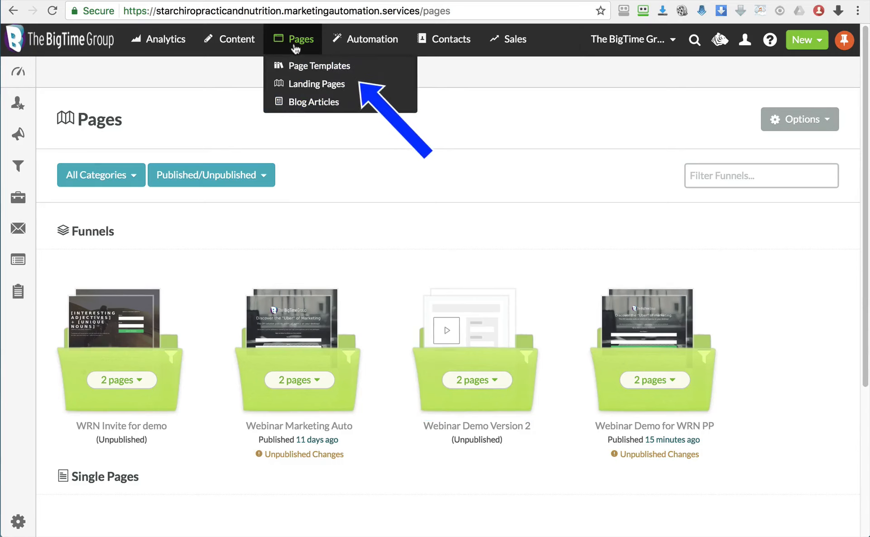
pyautogui.click(297, 88)
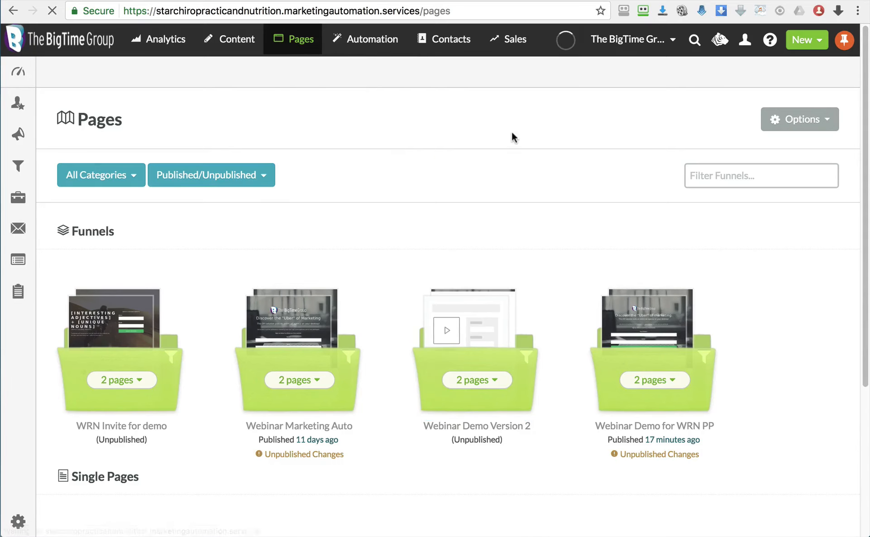
pyautogui.click(803, 121)
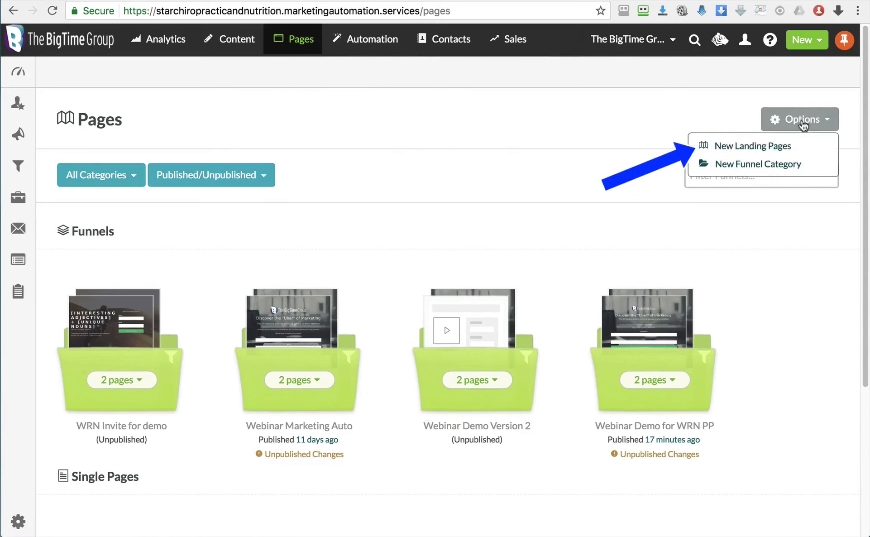
pyautogui.click(780, 150)
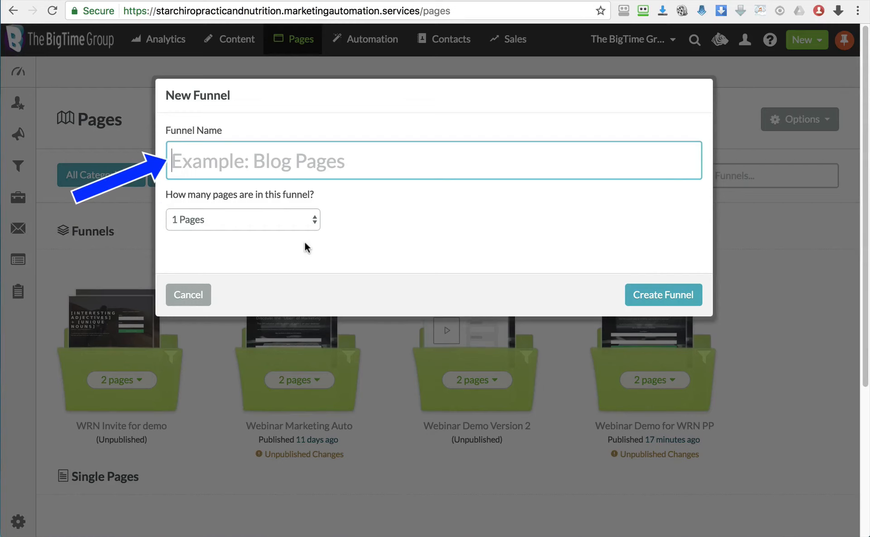
pyautogui.write('WRN Invite')
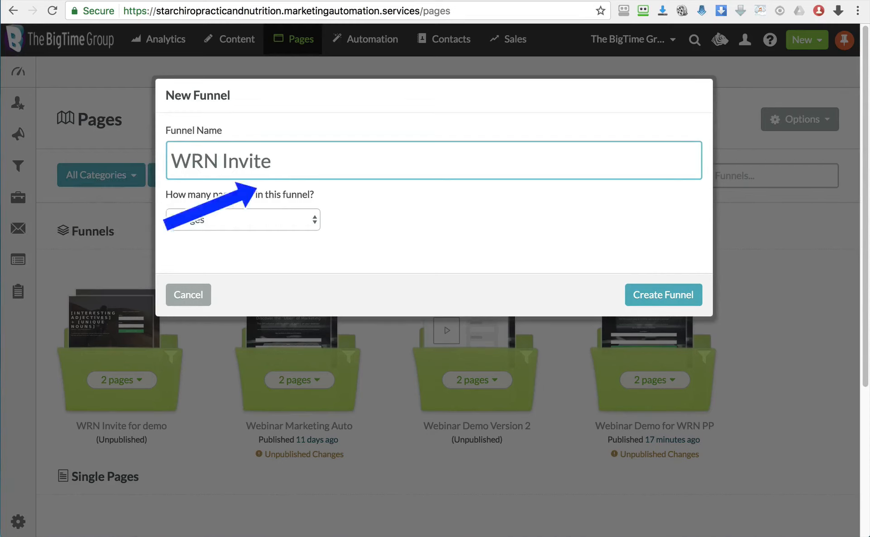
pyautogui.click(657, 295)
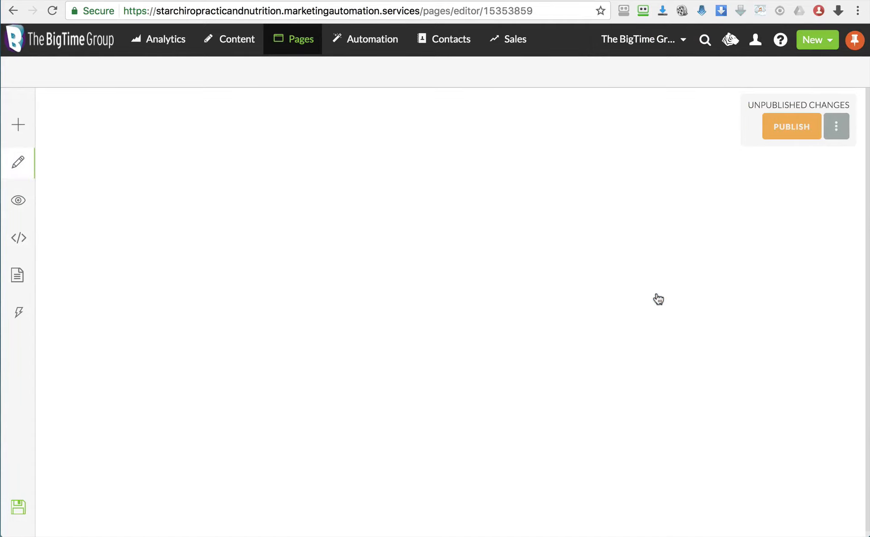
# Filter the blocks by Cover and add the dark laptop block with the headline and form to the page
pyautogui.click(19, 129)
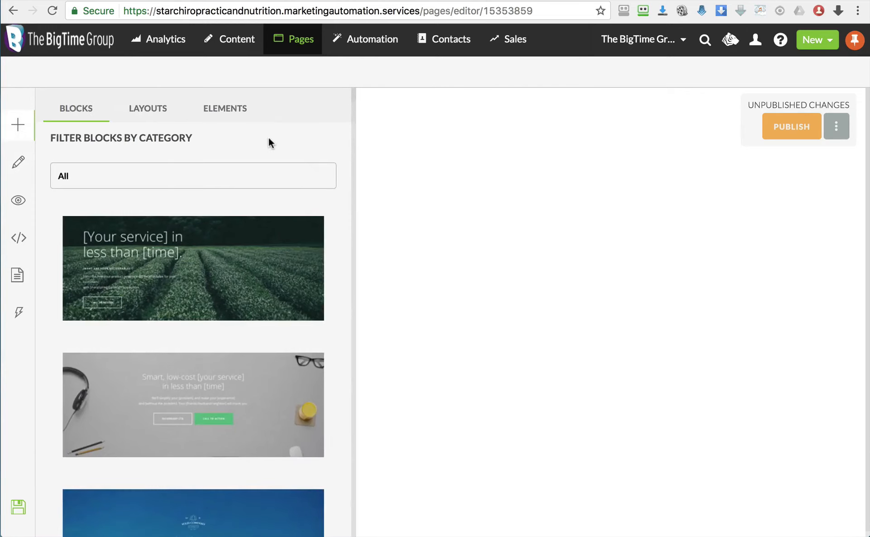
pyautogui.click(270, 173)
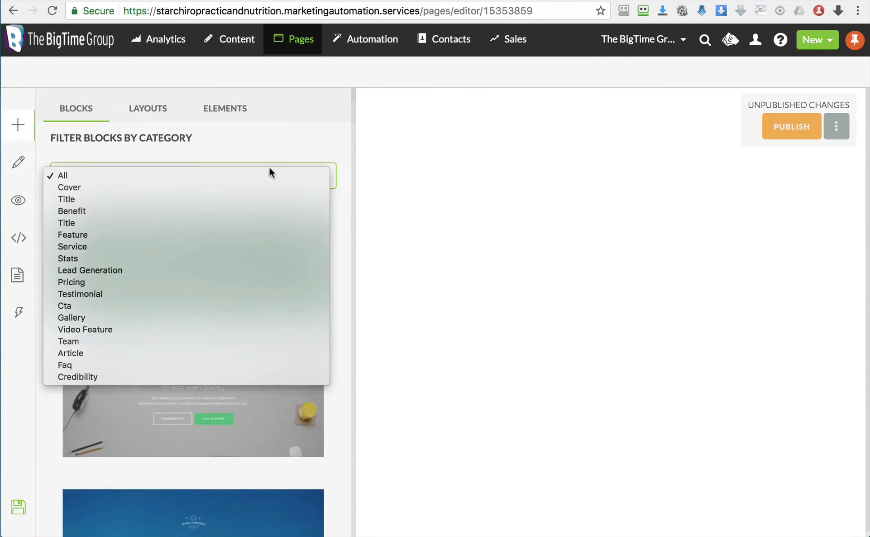
pyautogui.click(131, 187)
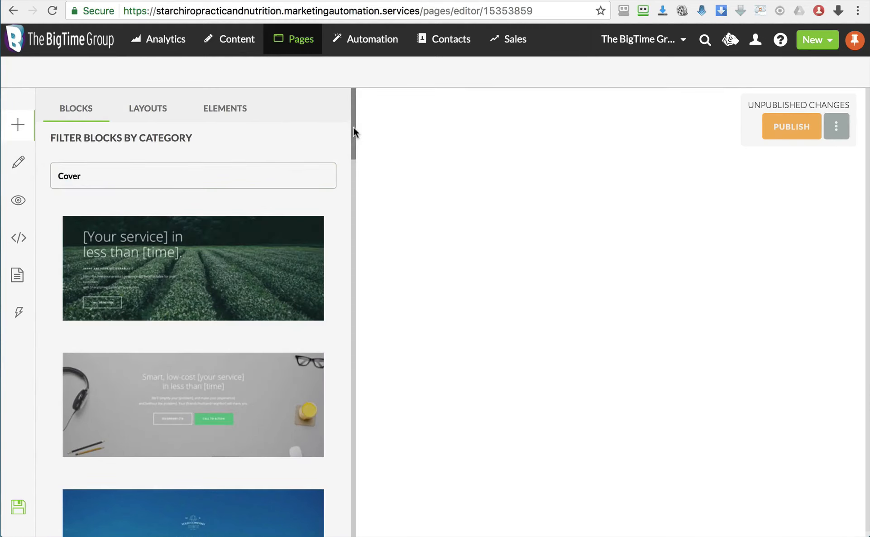
pyautogui.moveTo(353, 126); pyautogui.dragTo(359, 408)
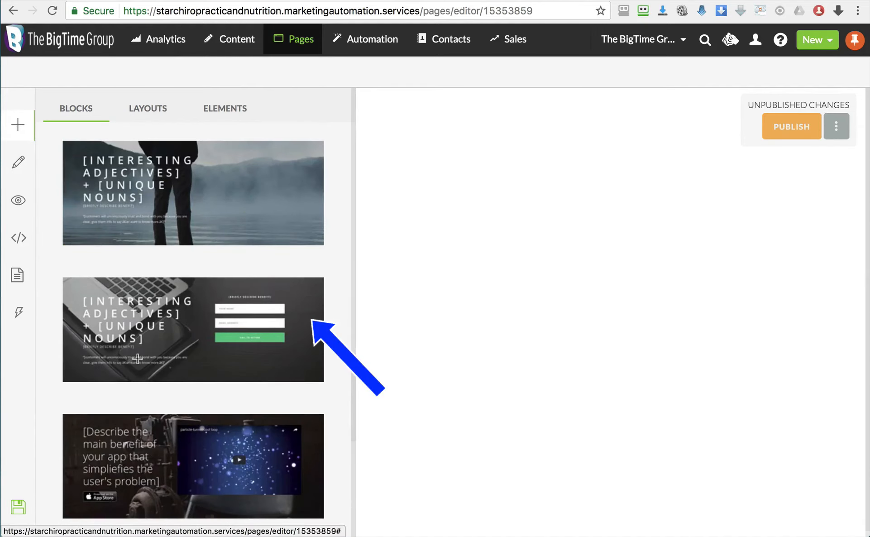
pyautogui.click(238, 343)
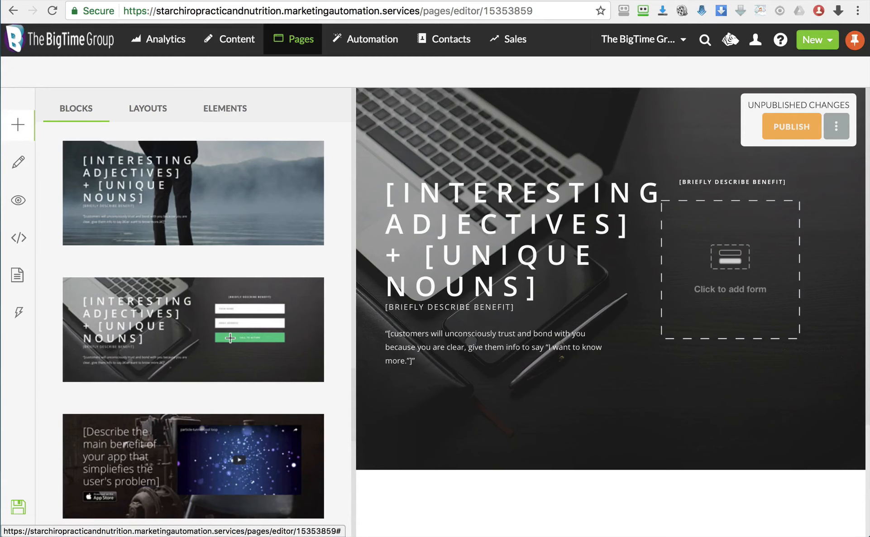
# Filter the blocks by Testimonial and add the block with three customer testimonial cards below the cover
pyautogui.scroll(-10, 351, 387)
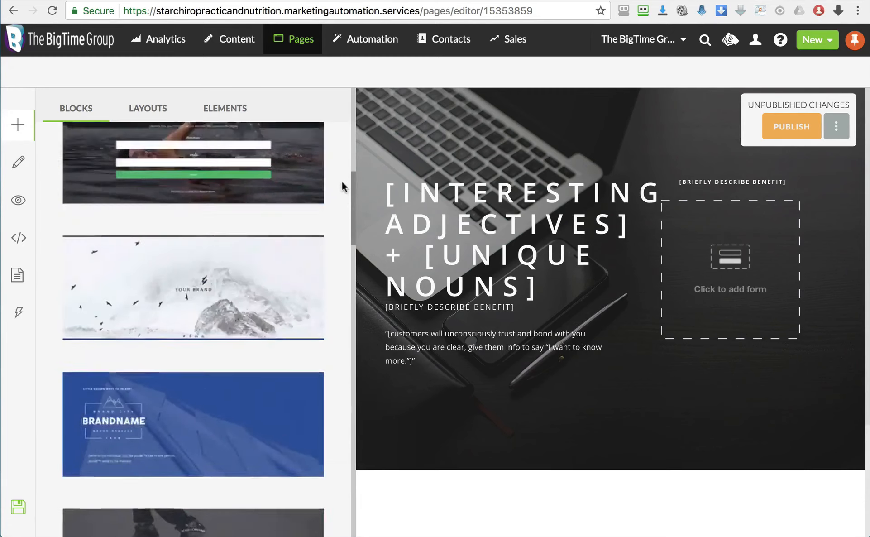
pyautogui.scroll(10, 343, 187)
pyautogui.click(200, 168)
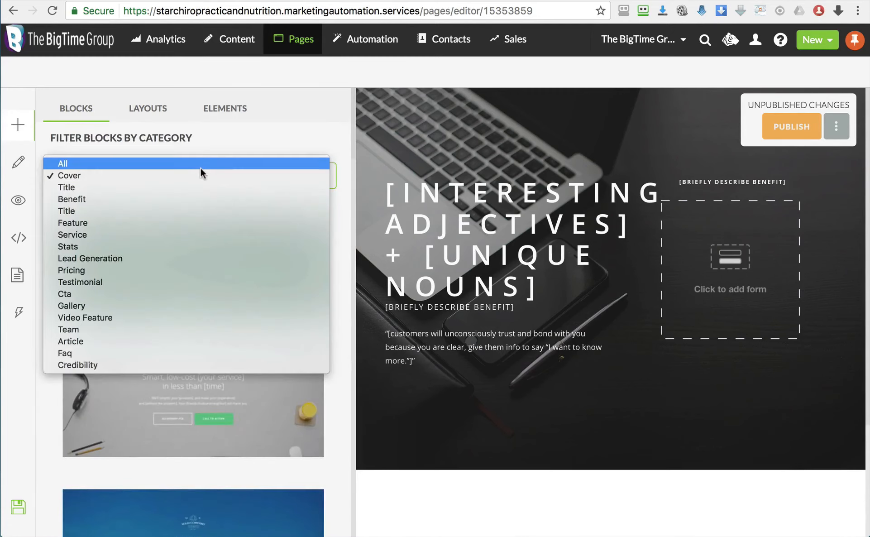
pyautogui.click(187, 282)
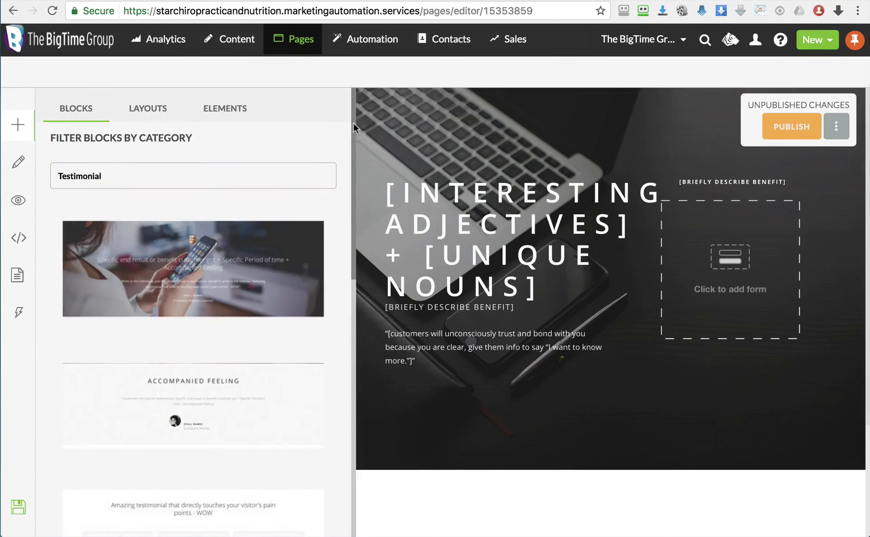
pyautogui.moveTo(353, 122); pyautogui.dragTo(360, 220)
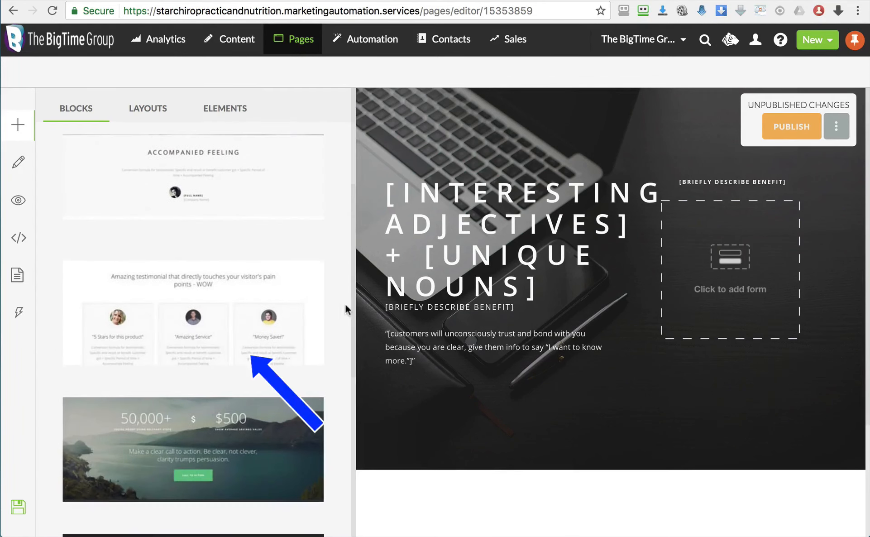
pyautogui.click(237, 289)
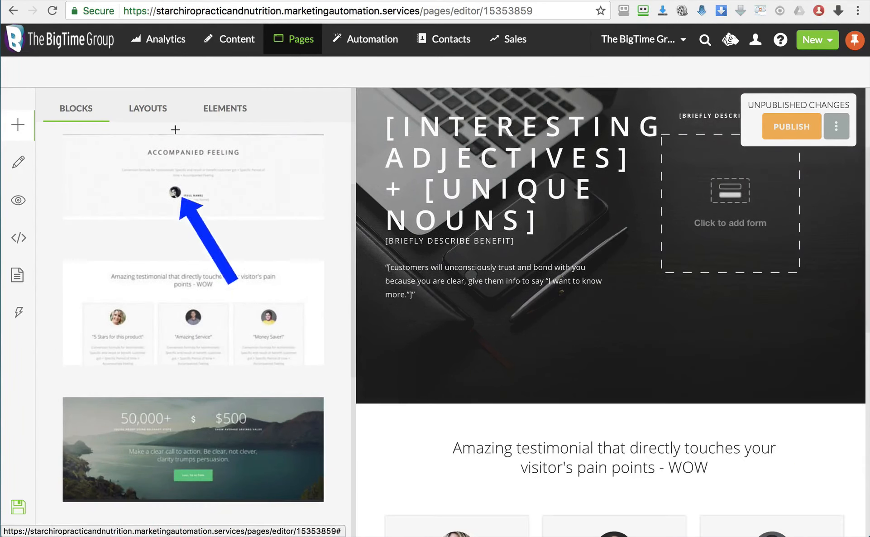
# Add a Full Width layout section below the testimonials
pyautogui.click(153, 113)
pyautogui.moveTo(352, 216); pyautogui.dragTo(352, 168)
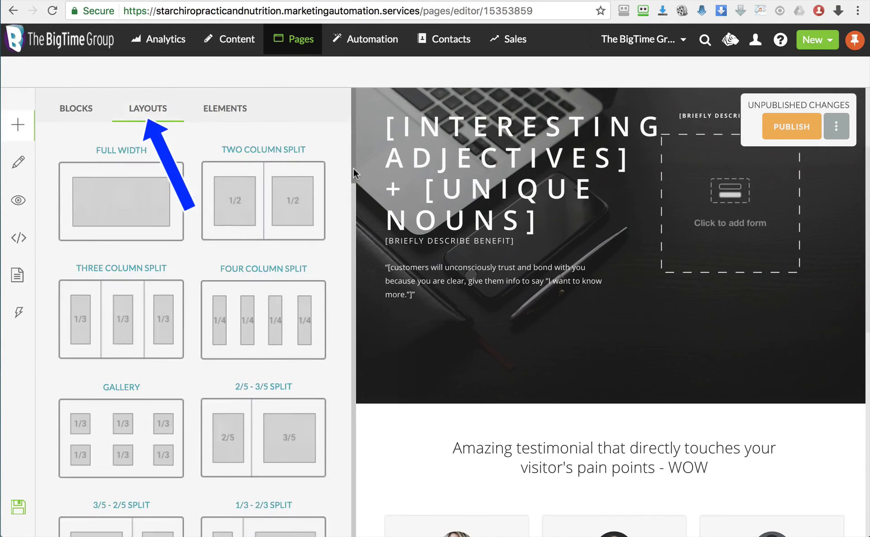
pyautogui.click(141, 189)
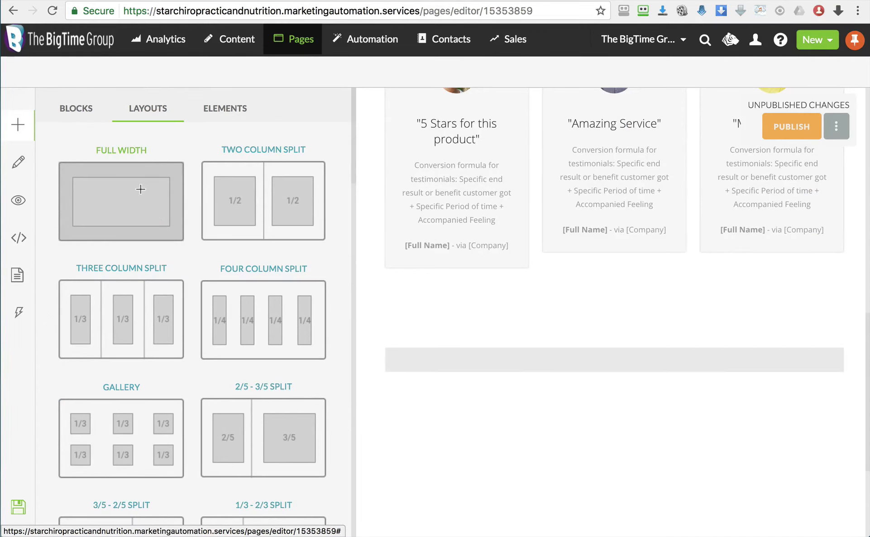
# Place a Header element in the new full-width section and an Image element beneath it
pyautogui.click(222, 111)
pyautogui.moveTo(90, 172); pyautogui.dragTo(536, 360)
pyautogui.moveTo(148, 239); pyautogui.dragTo(441, 369)
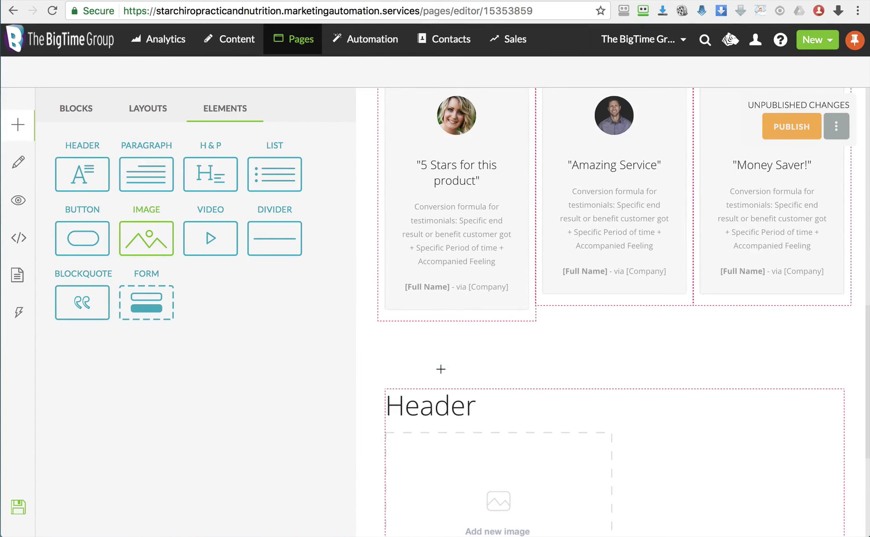
# Place a second Image element below the first one in the full-width section
pyautogui.scroll(-3, 452, 373)
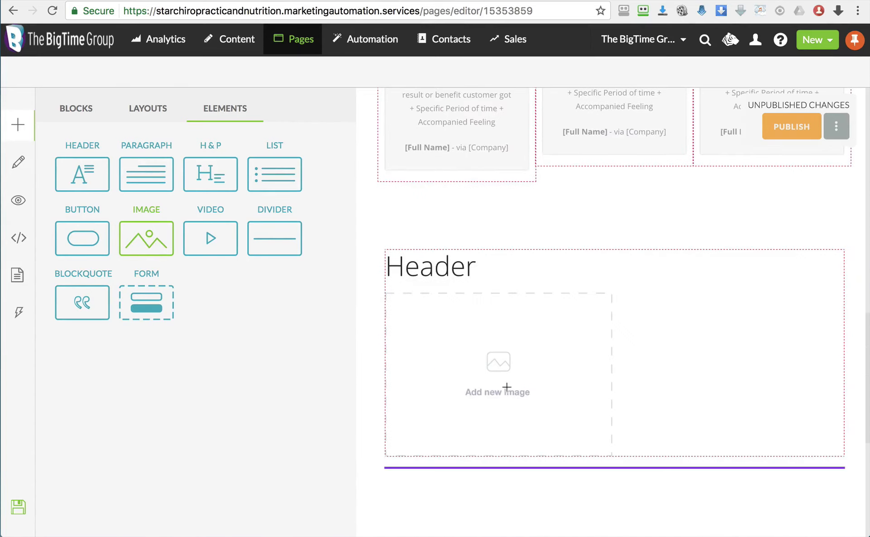
pyautogui.click(506, 387)
pyautogui.scroll(-3, 621, 388)
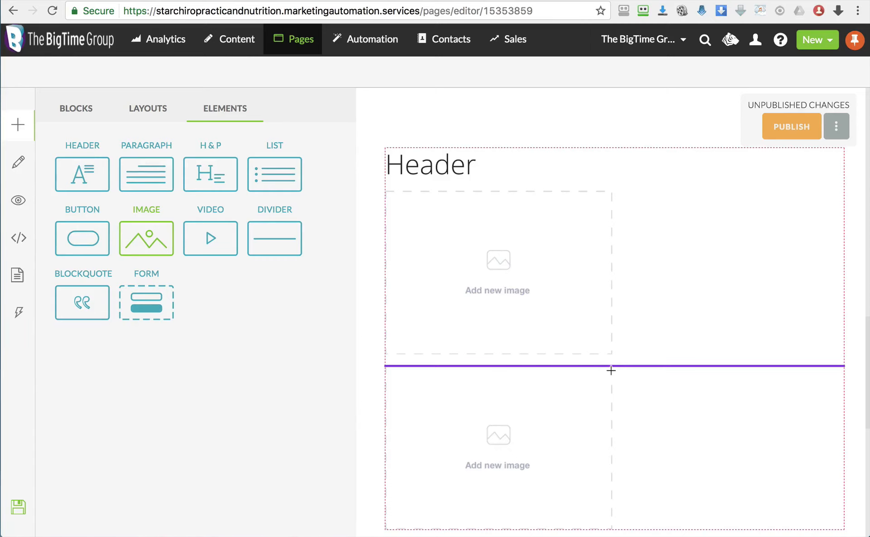
# Switch to editing the page and delete the lower of the two image placeholders
pyautogui.click(19, 162)
pyautogui.scroll(-9, 280, 281)
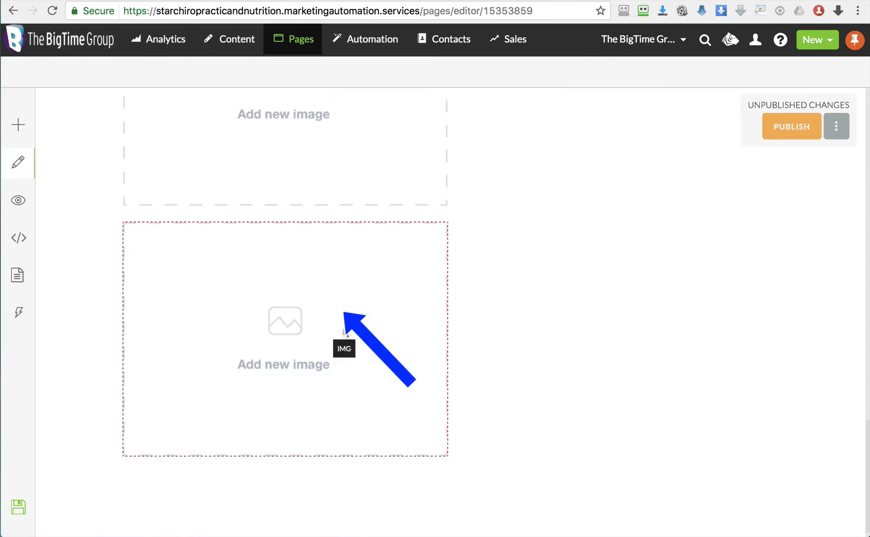
pyautogui.click(340, 306)
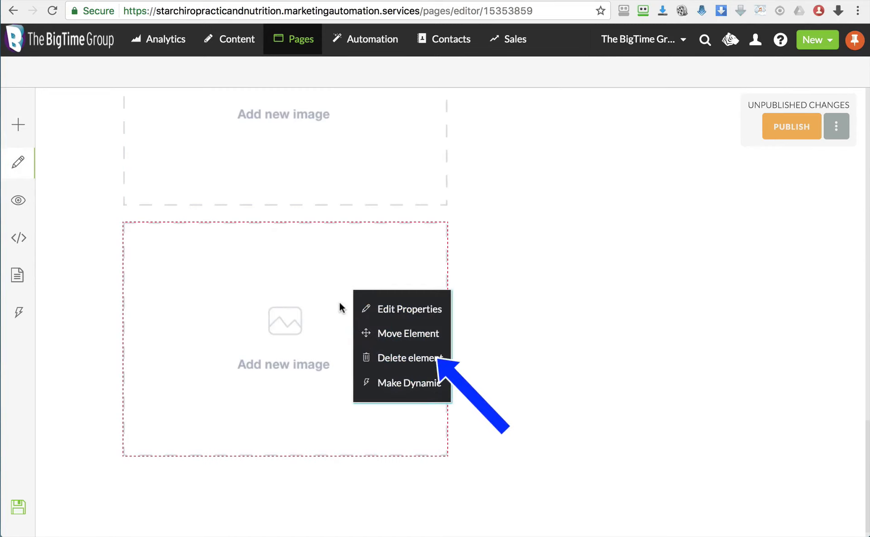
pyautogui.click(383, 349)
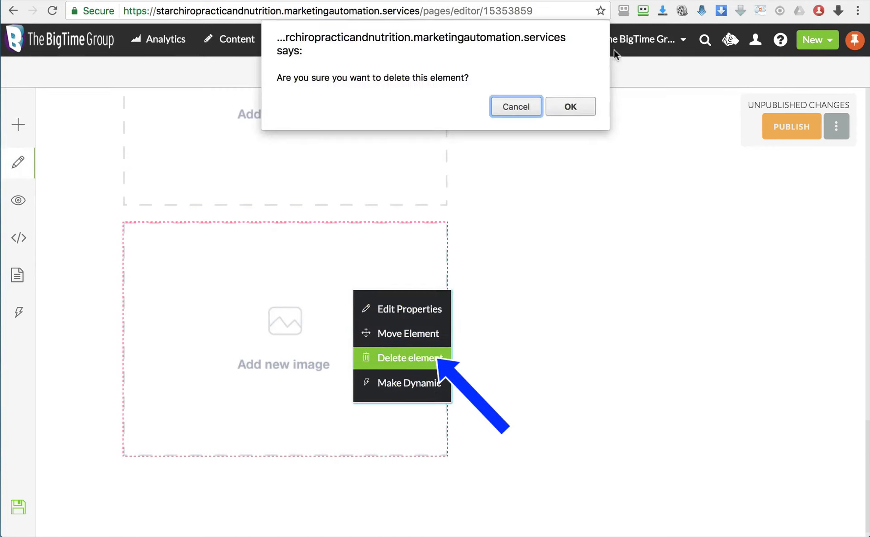
pyautogui.click(583, 110)
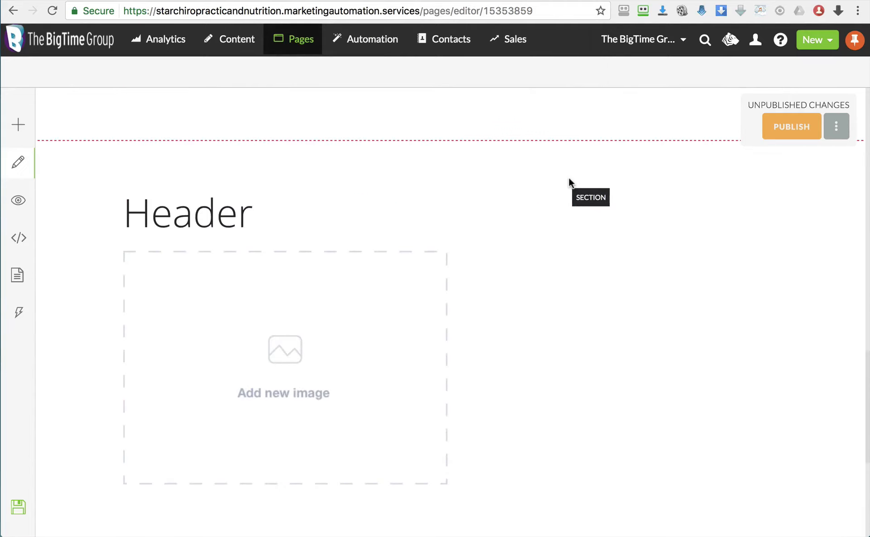
# Open the section settings of the hero section with the laptop background at the start of the page
pyautogui.scroll(15, 569, 186)
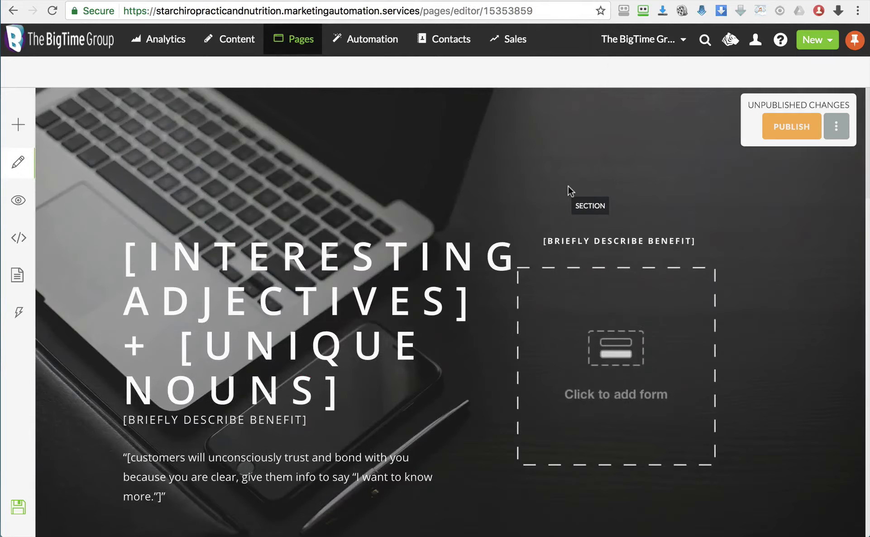
pyautogui.scroll(-3, 569, 185)
pyautogui.scroll(3, 568, 186)
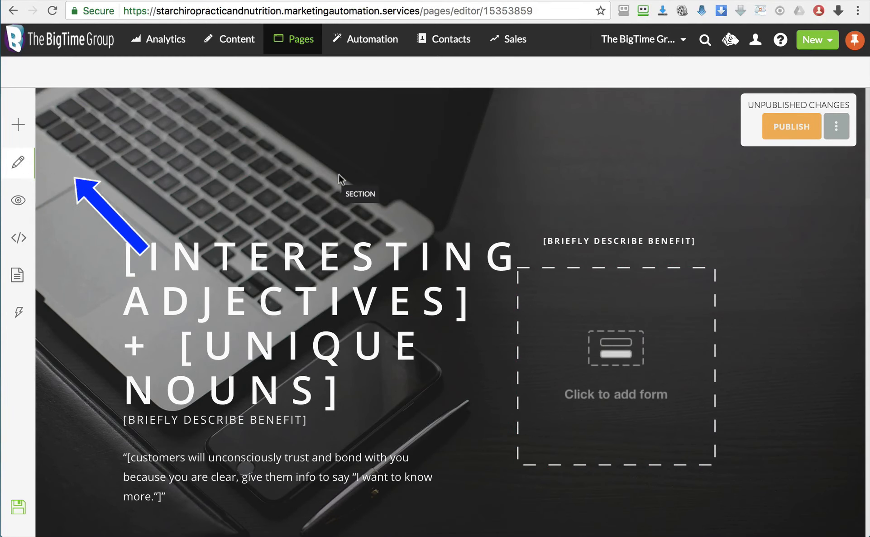
pyautogui.click(358, 173)
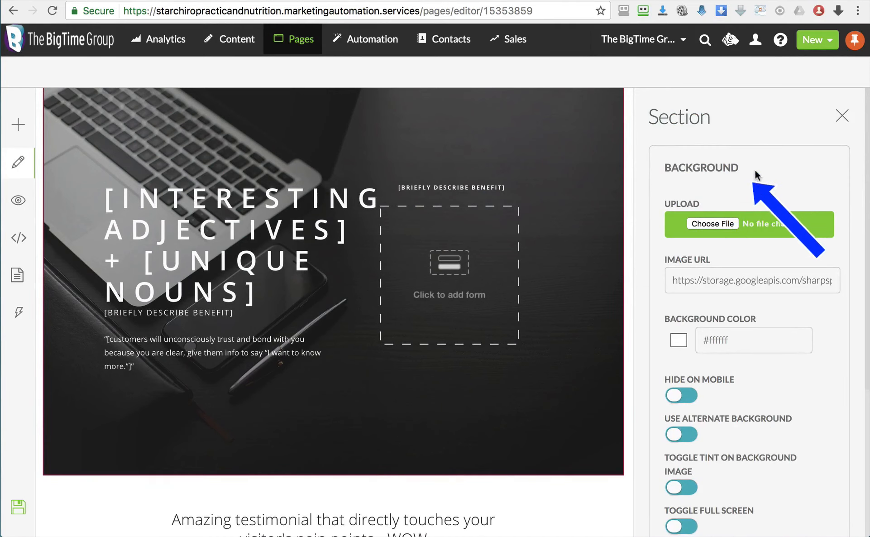
# Upload "WRN header.jpg" from the Headers folder in Landing_Page_Files as the hero section's background image
pyautogui.click(730, 225)
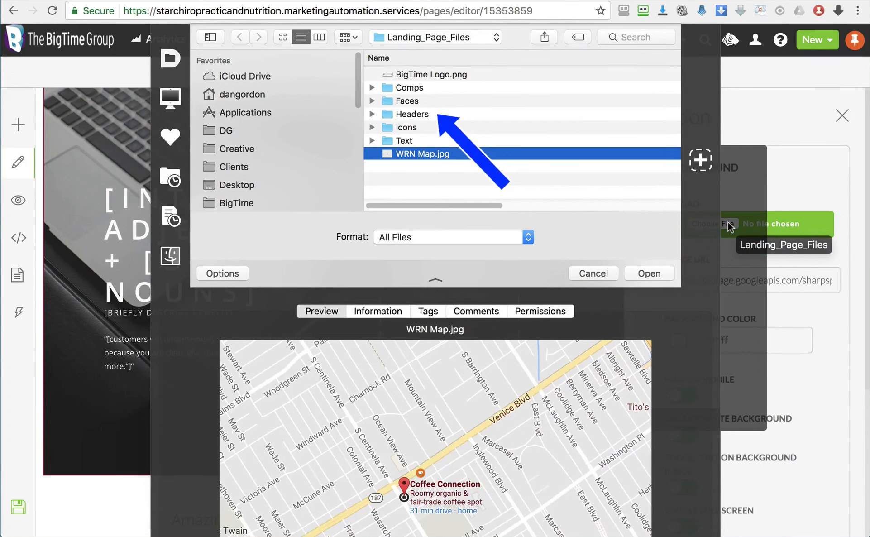
pyautogui.press('Up')
pyautogui.press('Up')
pyautogui.press('Up')
pyautogui.press('super+Down')
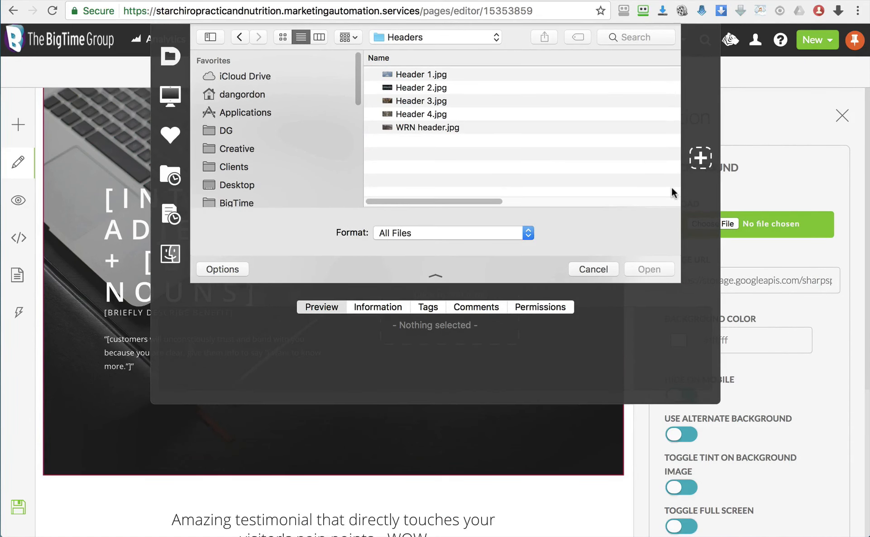
pyautogui.press('Down')
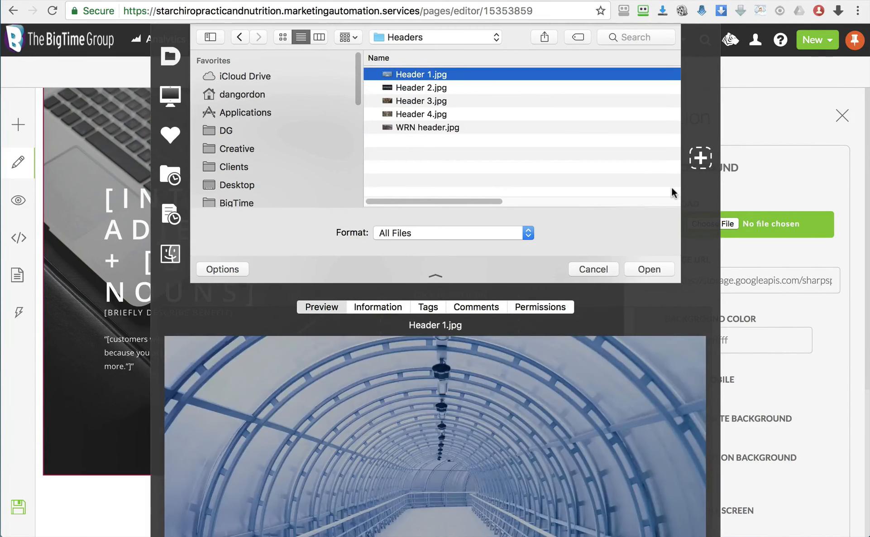
pyautogui.press('Down')
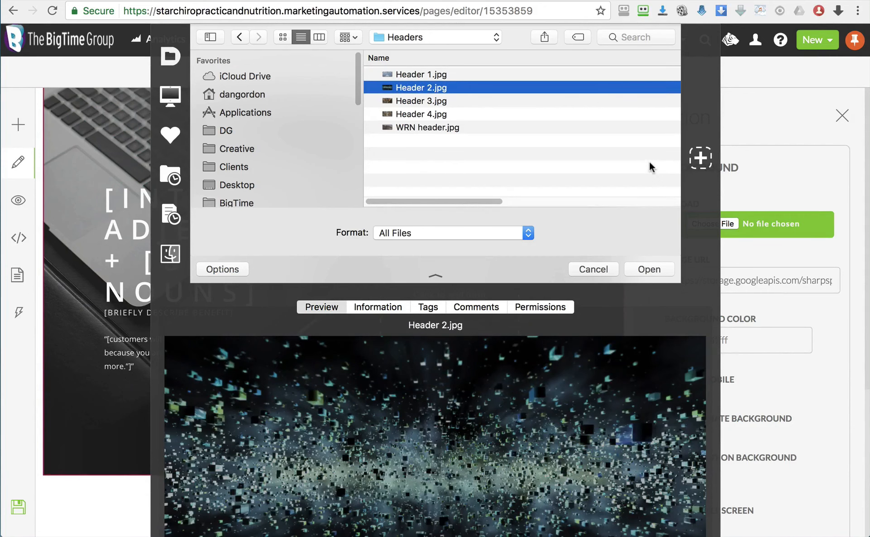
pyautogui.press('Down')
pyautogui.press('Down')
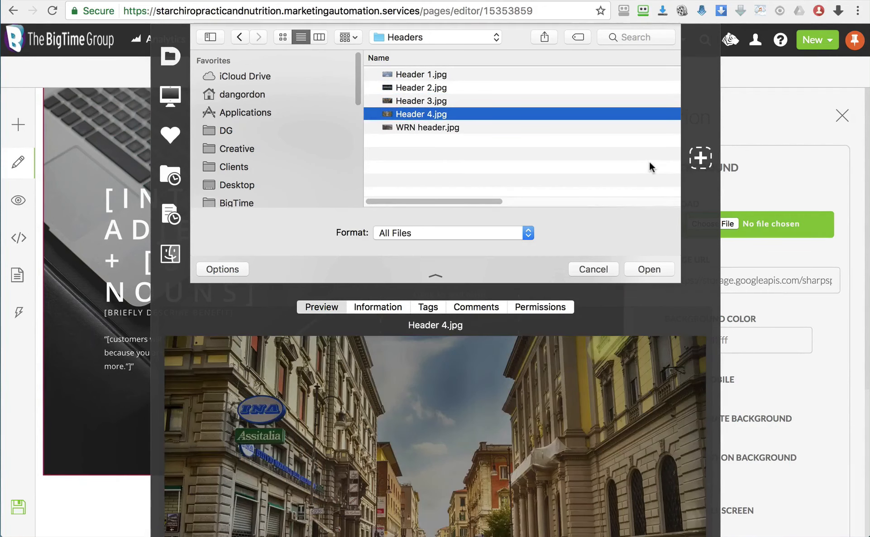
pyautogui.press('Down')
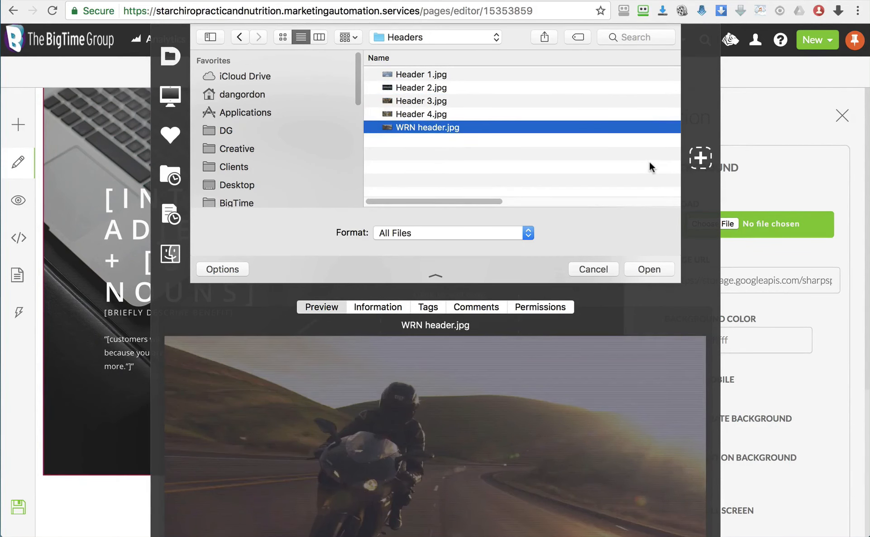
pyautogui.click(655, 271)
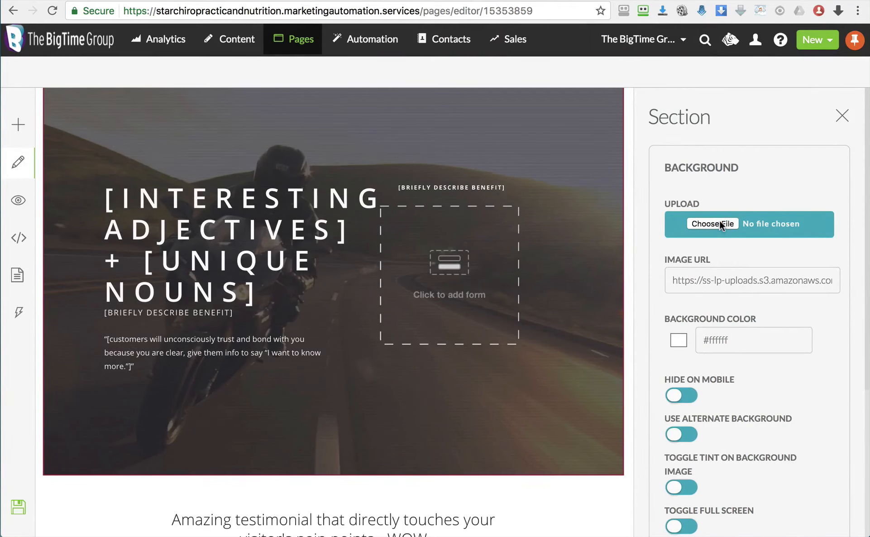
# Switch to Finder and open "Landing Page Text- WRN invite from scratch.docx" from the Text folder in Word
pyautogui.click(720, 224)
pyautogui.doubleClick(472, 261)
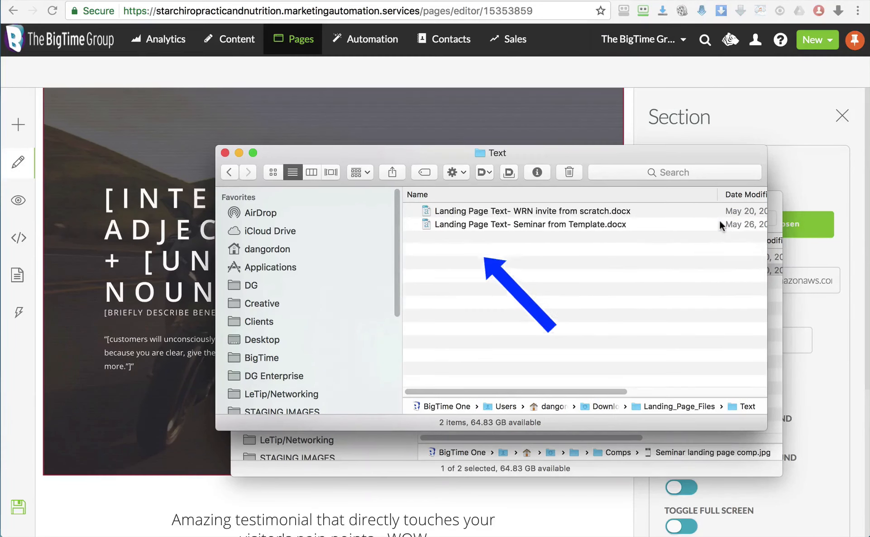
pyautogui.click(637, 212)
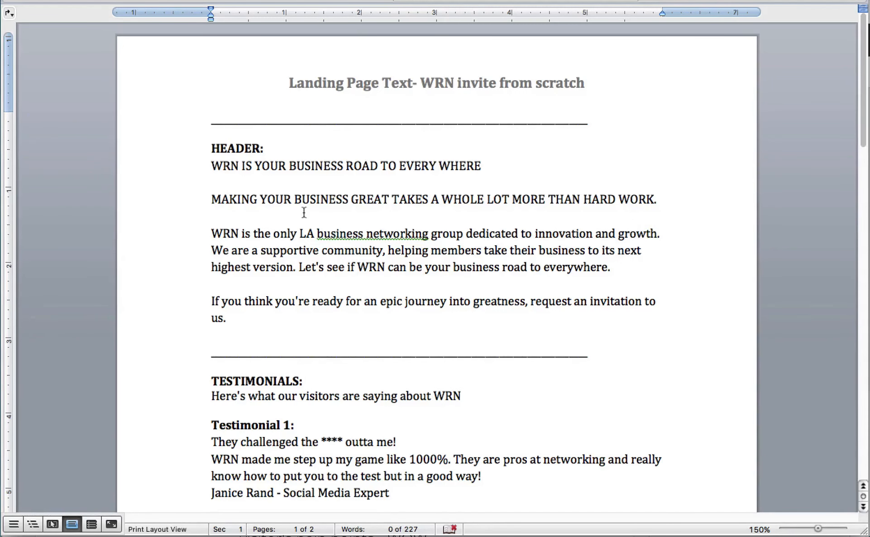
# Replace the hero headline placeholder with "WRN IS YOUR BUSINESS ROAD TO EVERY WHERE" from the Word document, keeping the page's style
pyautogui.moveTo(212, 166); pyautogui.dragTo(476, 165)
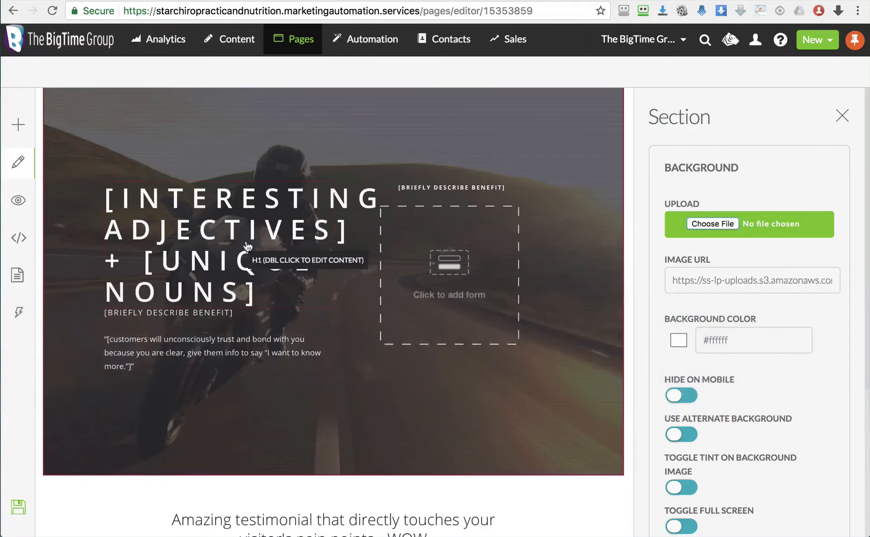
pyautogui.tripleClick(245, 240)
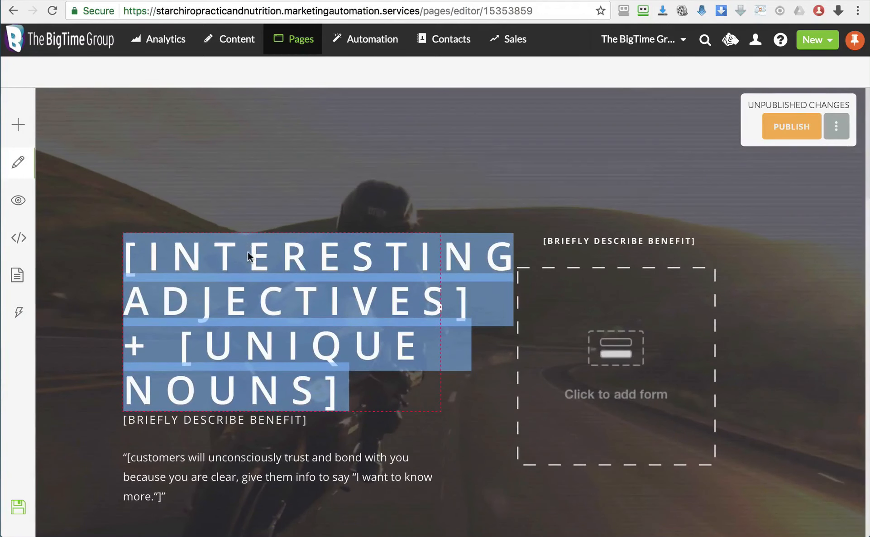
pyautogui.rightClick(249, 256)
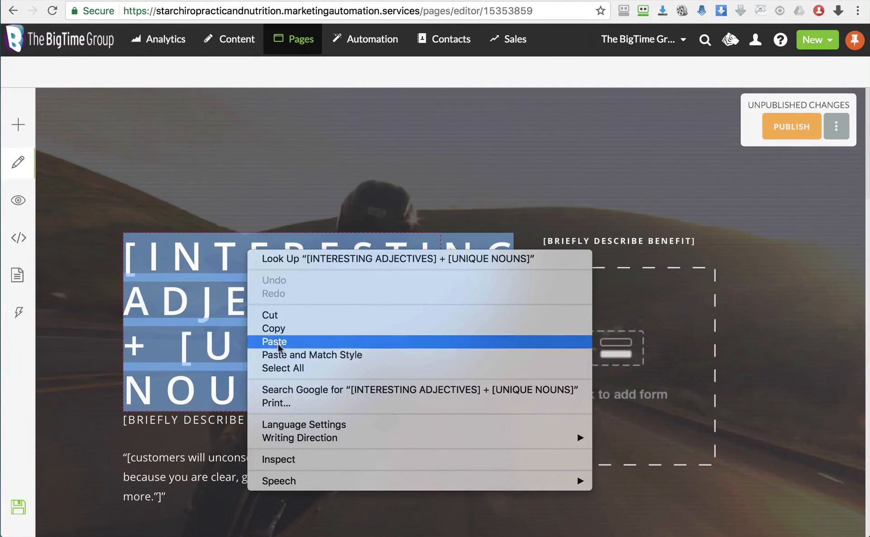
pyautogui.click(278, 355)
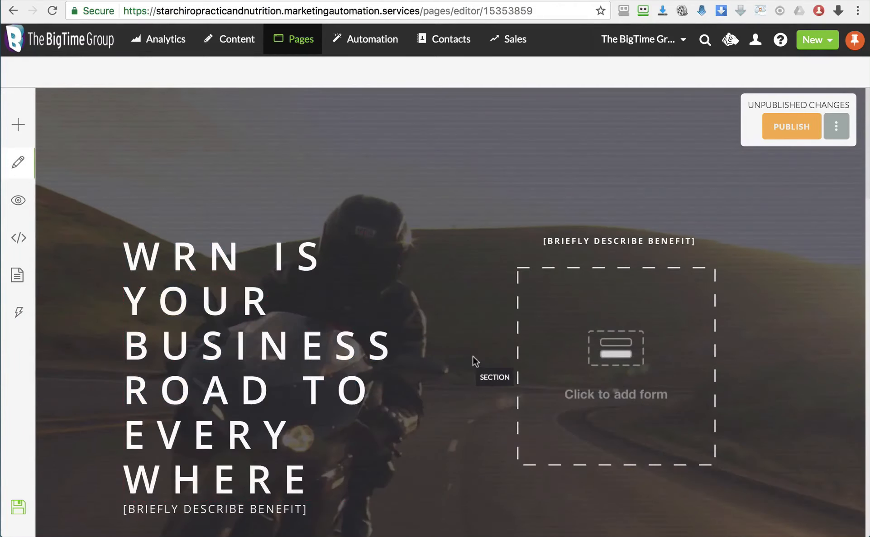
# Replace the benefit line under the headline with "MAKING YOUR BUSINESS GREAT TAKES A WHOLE LOT MORE THAN HARD WORK." from Word, keeping the page's style
pyautogui.scroll(-3, 474, 362)
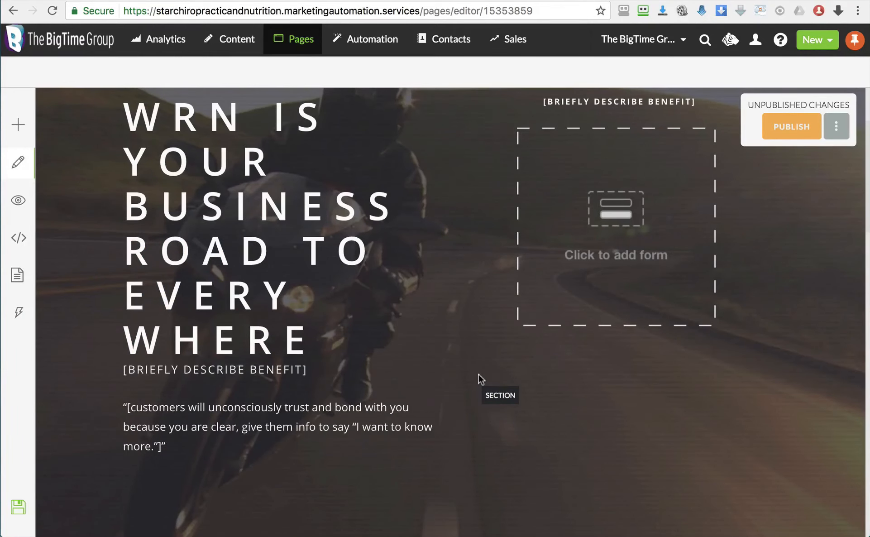
pyautogui.press('super+Tab')
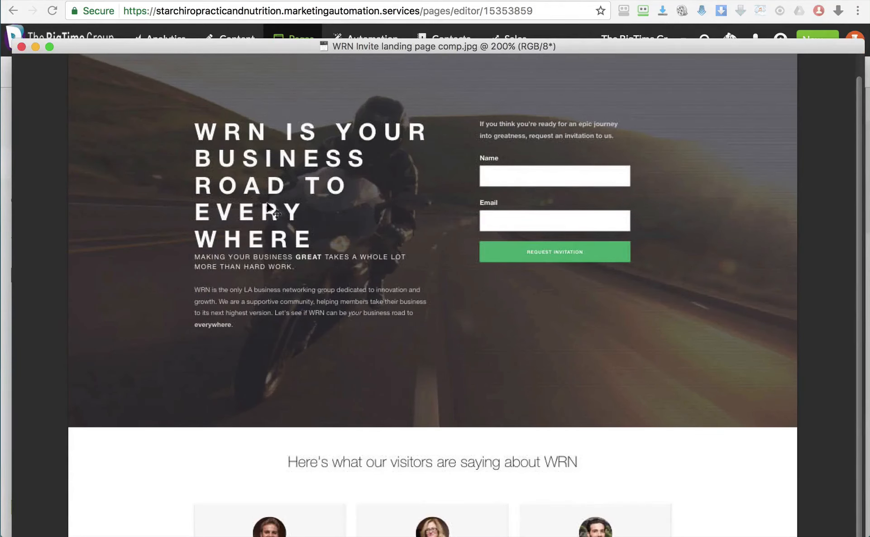
pyautogui.press('super+Tab')
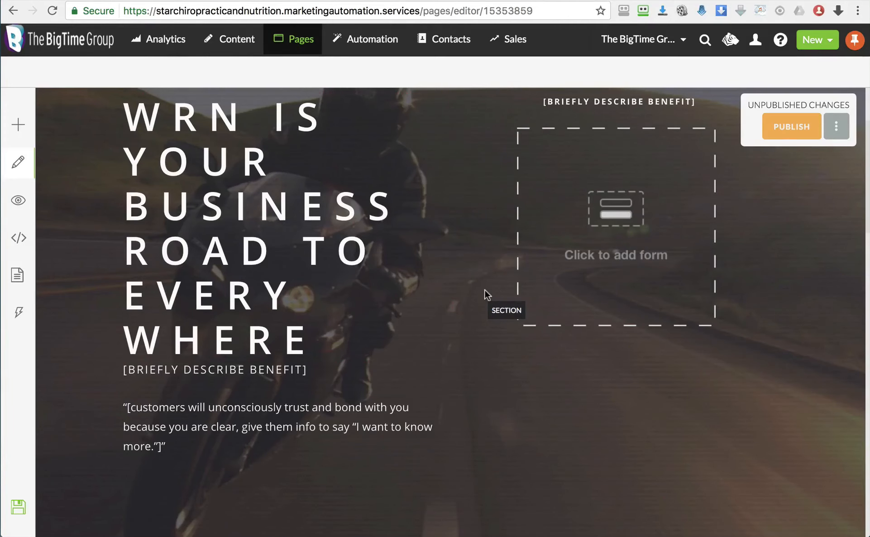
pyautogui.press('super+Tab')
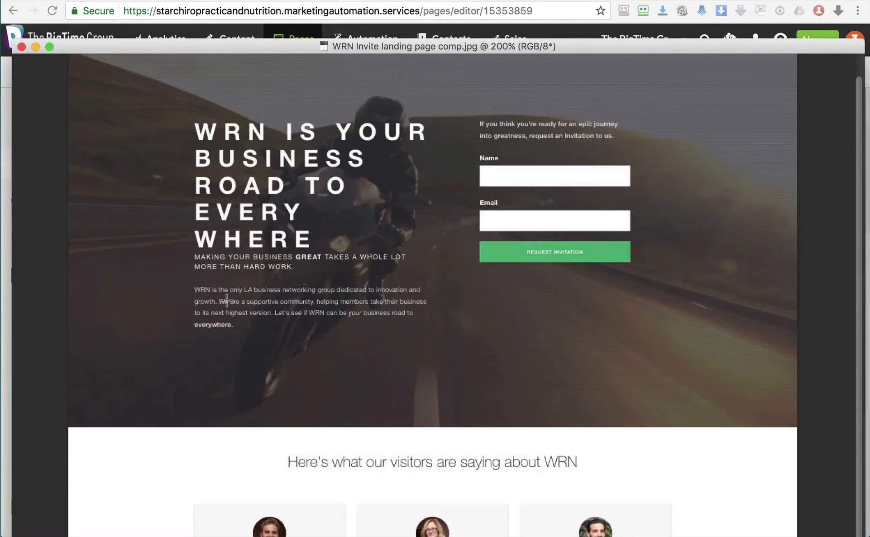
pyautogui.press('super+Tab')
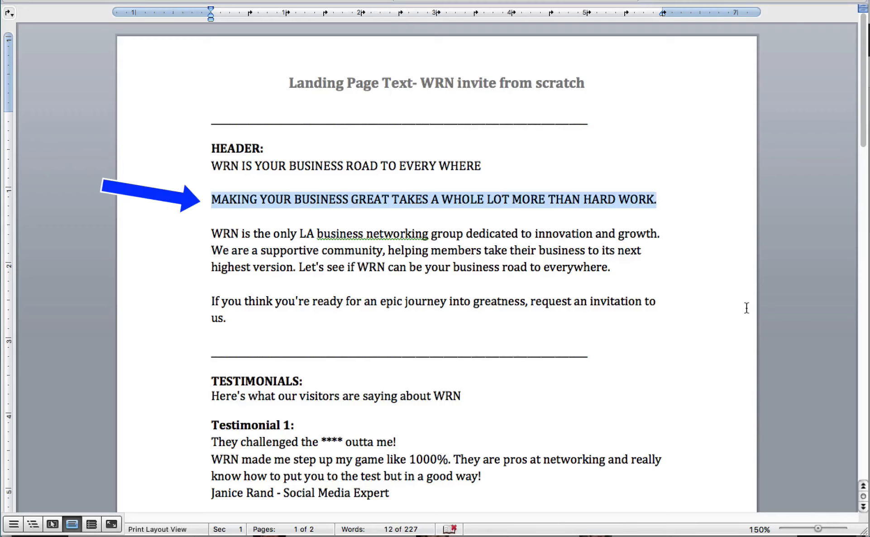
pyautogui.press('super+Tab')
pyautogui.tripleClick(272, 369)
pyautogui.rightClick(282, 368)
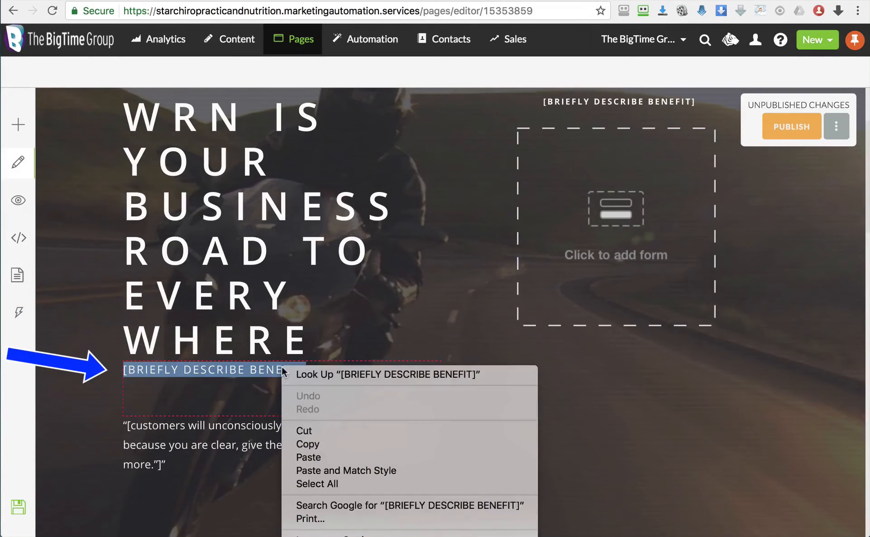
pyautogui.click(319, 470)
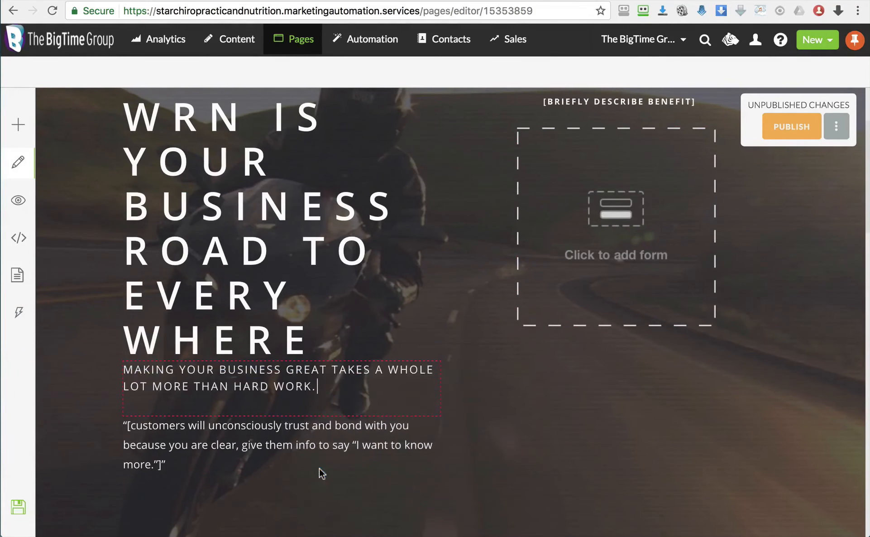
# Replace the hero body text placeholder with the Word document's paragraph starting "WRN is the only LA business networking group"
pyautogui.press('super+Tab')
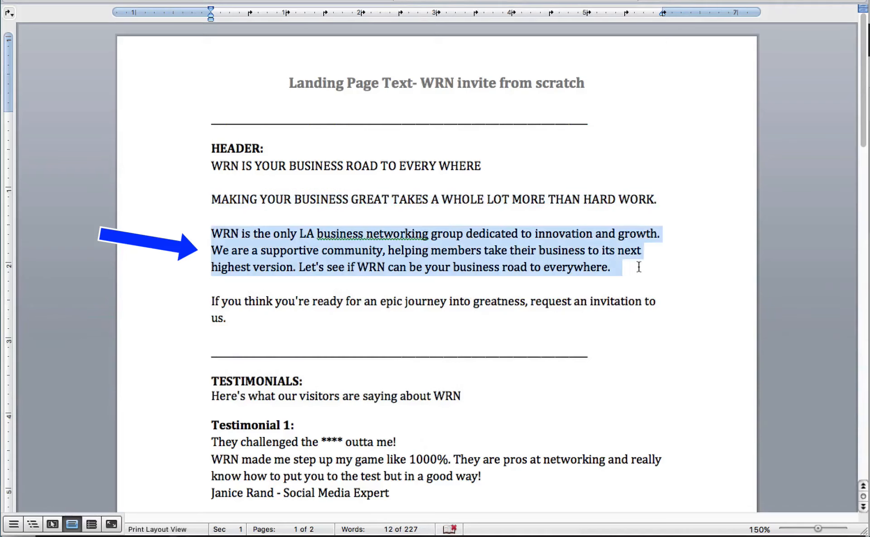
pyautogui.press('super+Tab')
pyautogui.tripleClick(320, 425)
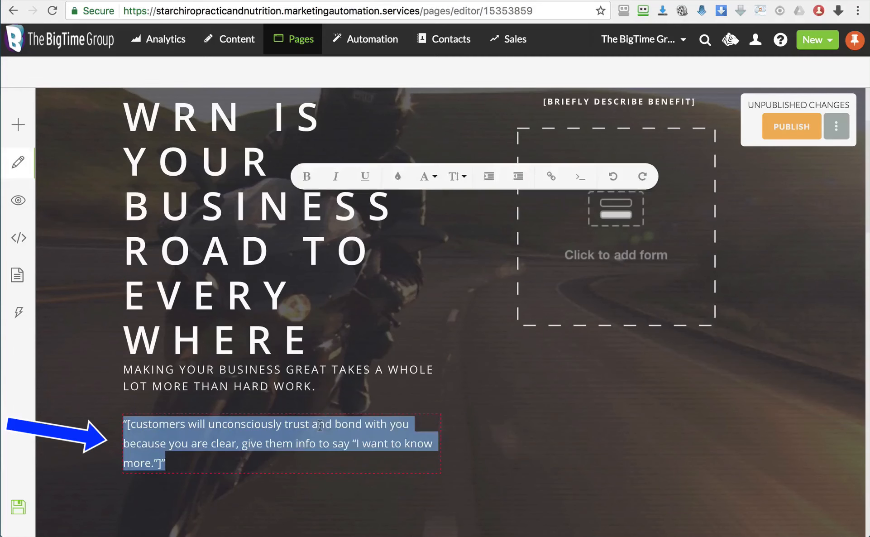
pyautogui.rightClick(319, 425)
pyautogui.click(354, 529)
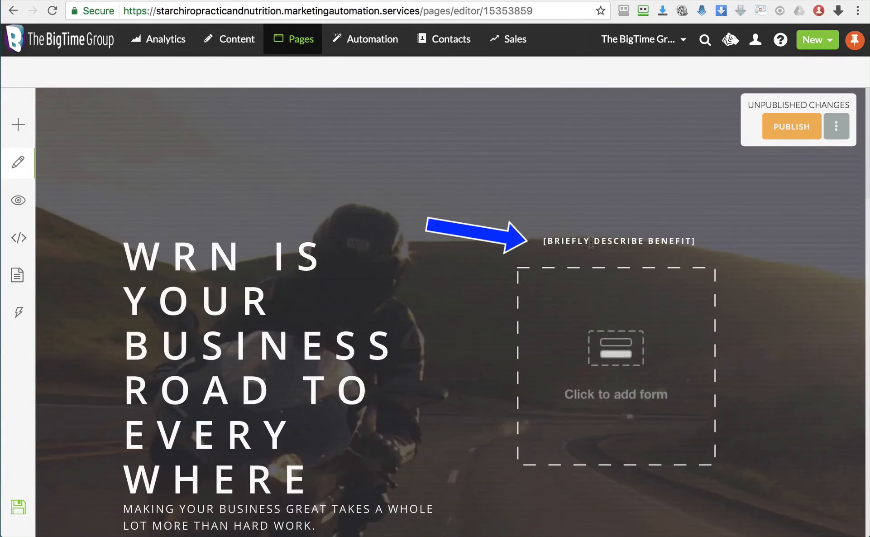
# Replace the benefit text above the form with "If you think you're ready for an epic journey into greatness, request an invitation to us." from Word
pyautogui.press('super+Tab')
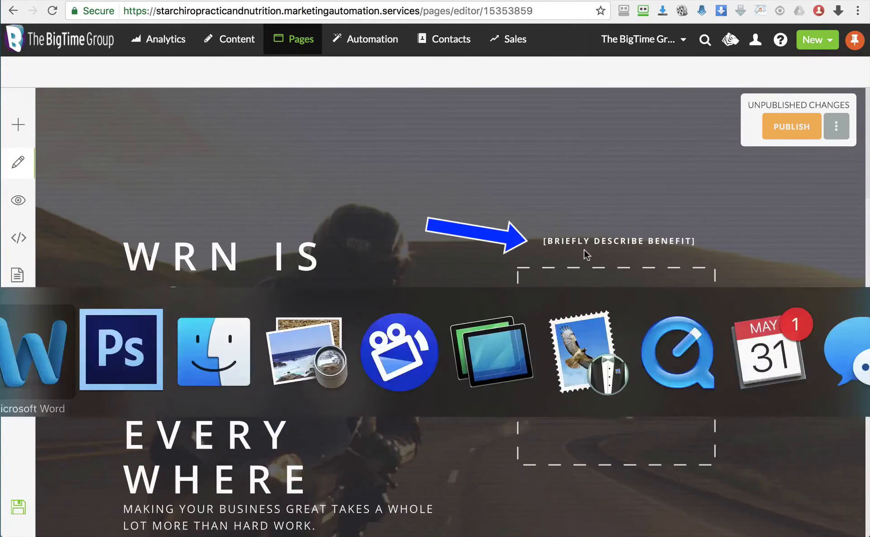
pyautogui.moveTo(236, 317); pyautogui.dragTo(206, 308)
pyautogui.press('super+c')
pyautogui.press('super+Tab')
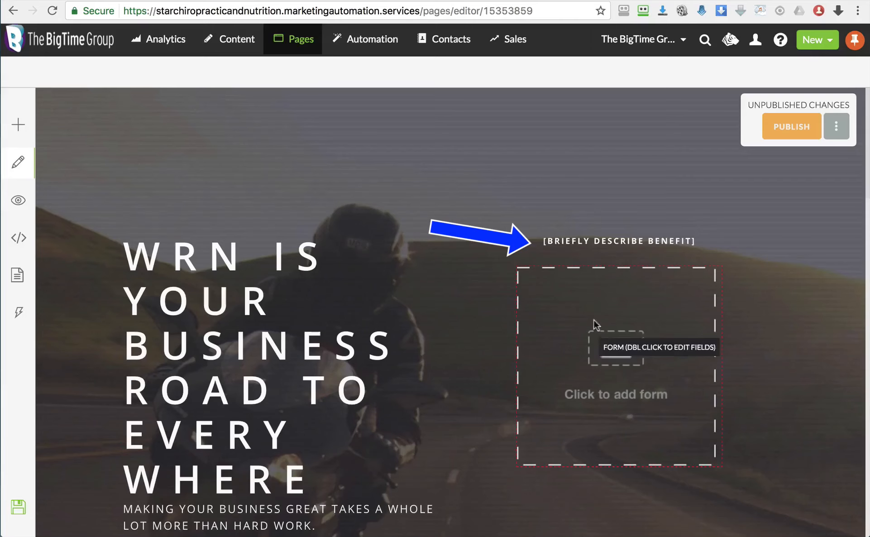
pyautogui.doubleClick(589, 241)
pyautogui.rightClick(588, 238)
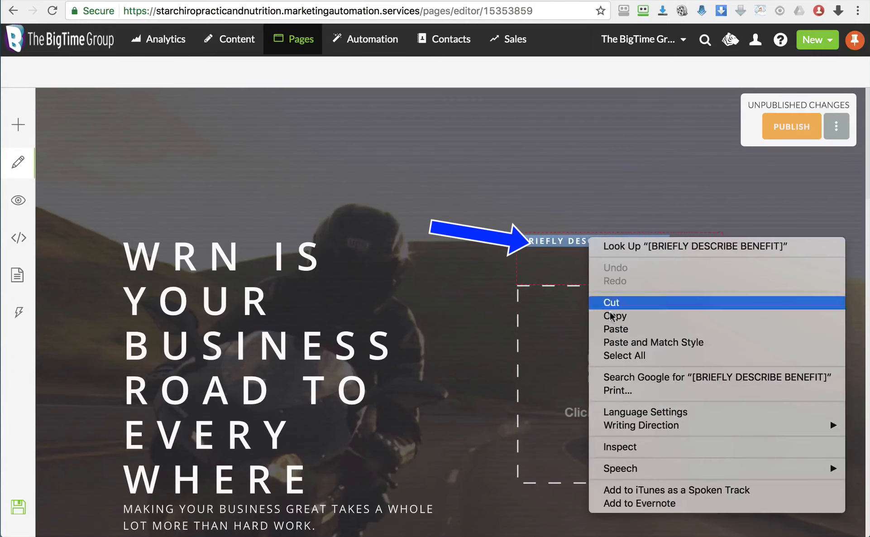
pyautogui.click(653, 342)
# Check the WRN Invite comp in Photoshop and make the word "everywhere" bold in the page's hero paragraph
pyautogui.press('super+Tab')
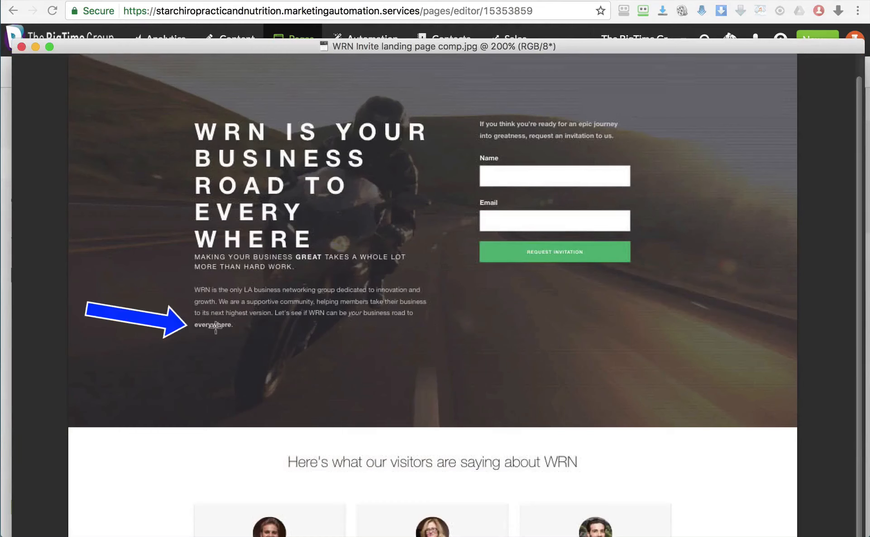
pyautogui.press('super+Tab')
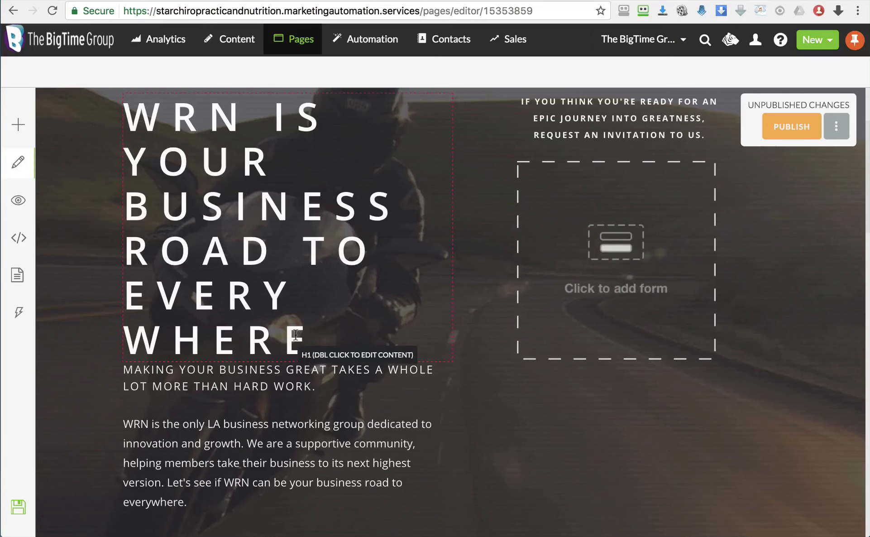
pyautogui.doubleClick(198, 490)
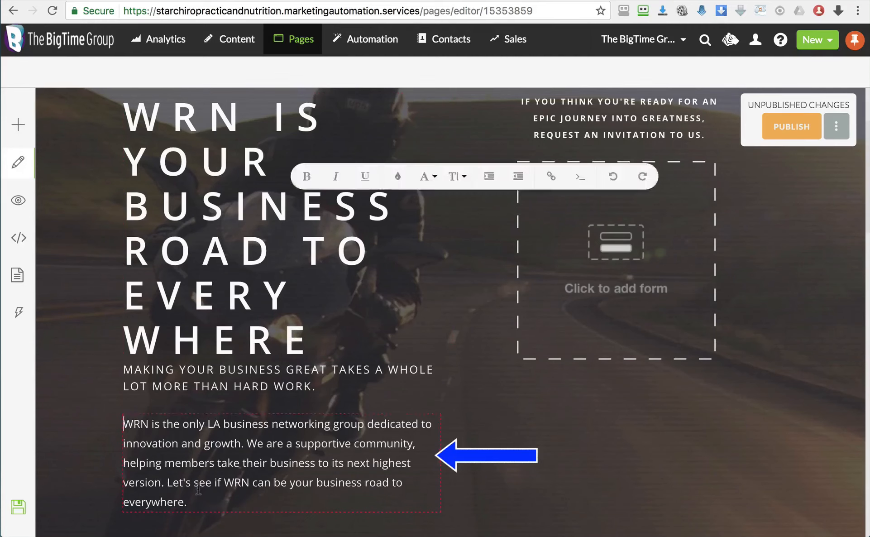
pyautogui.doubleClick(169, 500)
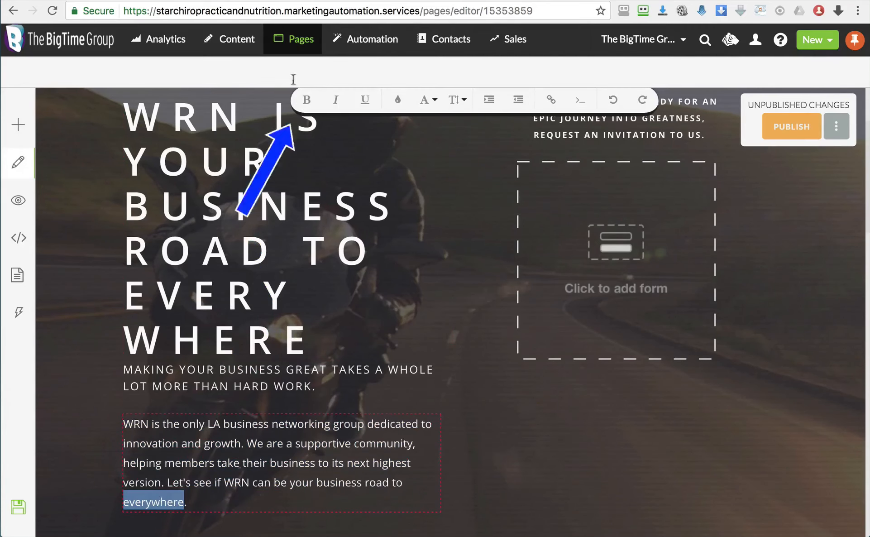
pyautogui.click(306, 99)
# Check the invitation text in the Photoshop comp and replace the capitalised heading above the form with the same sentence as plain paragraph text
pyautogui.press('super+Tab')
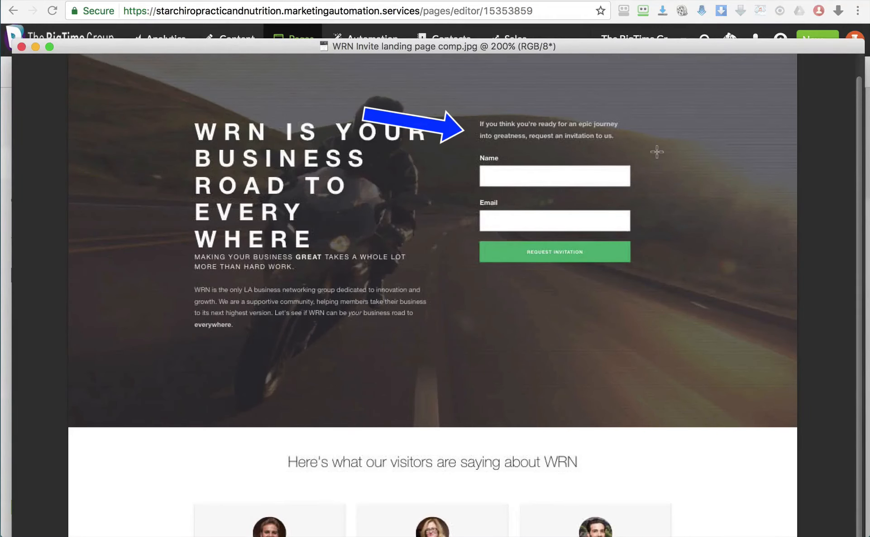
pyautogui.press('super+Tab')
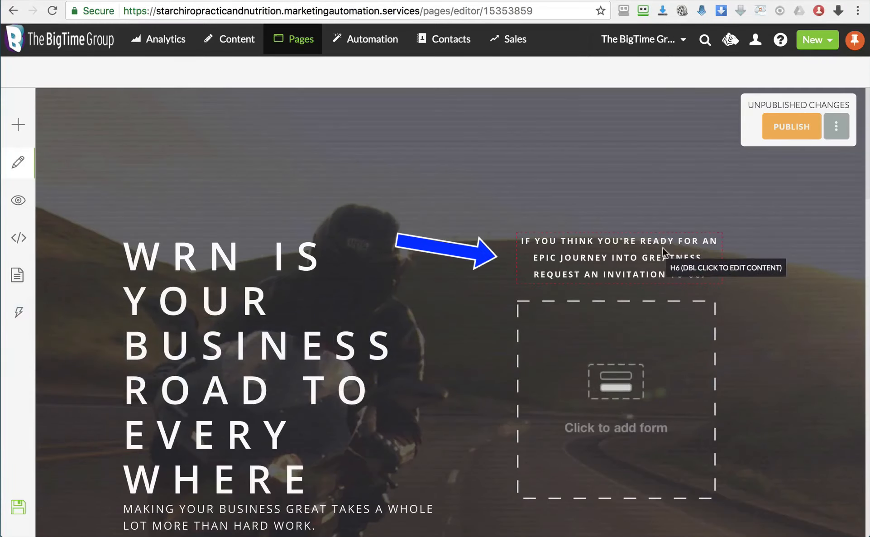
pyautogui.press('super+Tab')
pyautogui.press('super+Tab')
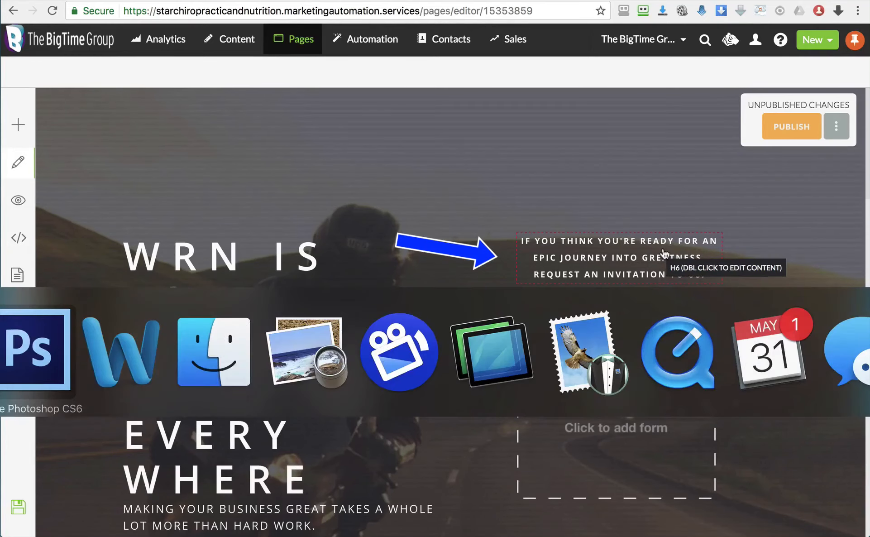
pyautogui.press('super+Tab')
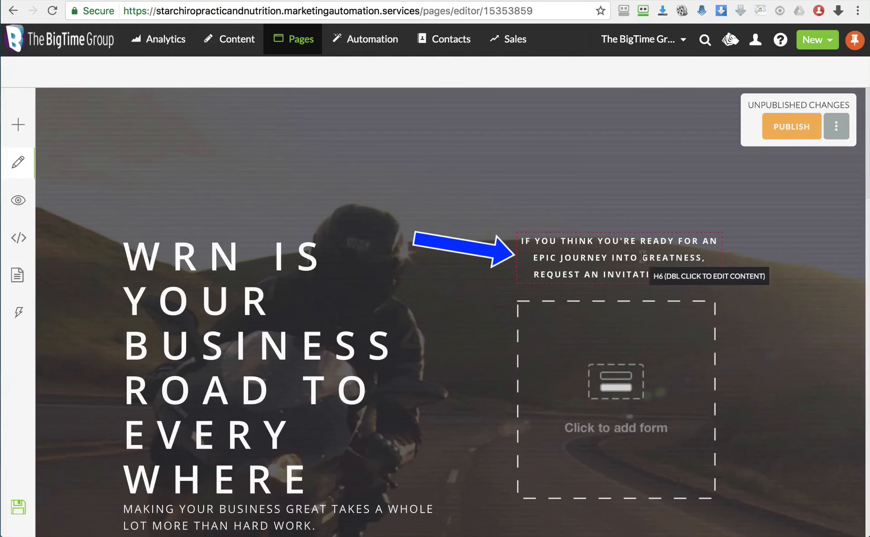
pyautogui.doubleClick(643, 256)
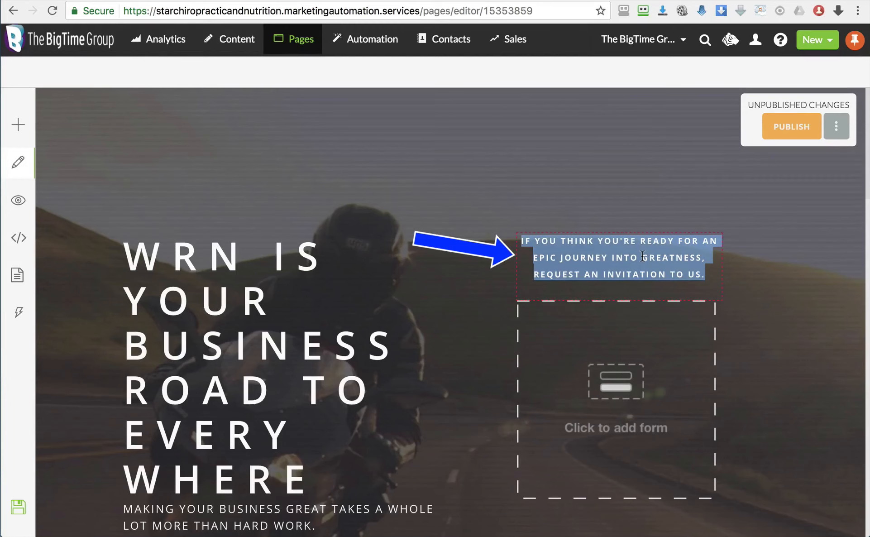
pyautogui.press('super+v')
# Compare the invitation text above the form with the comp again and reduce its font size on the page
pyautogui.press('super+Tab')
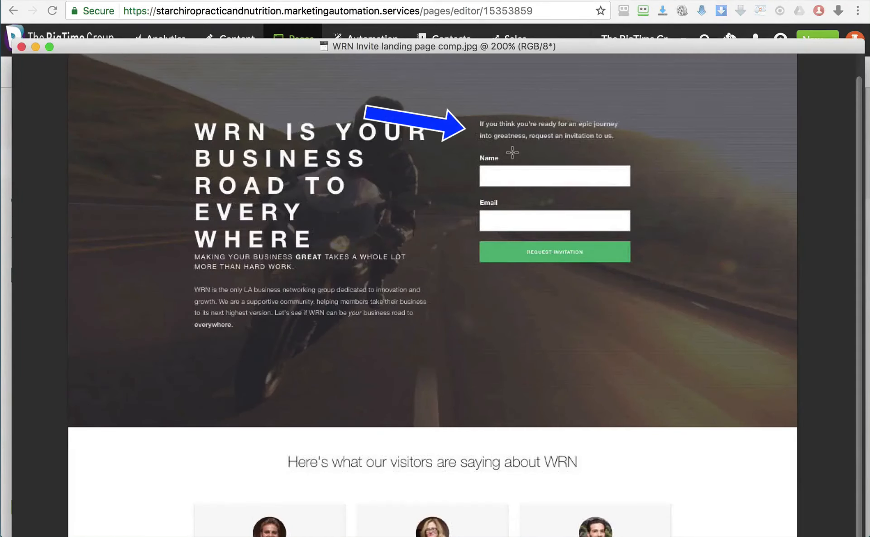
pyautogui.press('super+Tab')
pyautogui.doubleClick(595, 270)
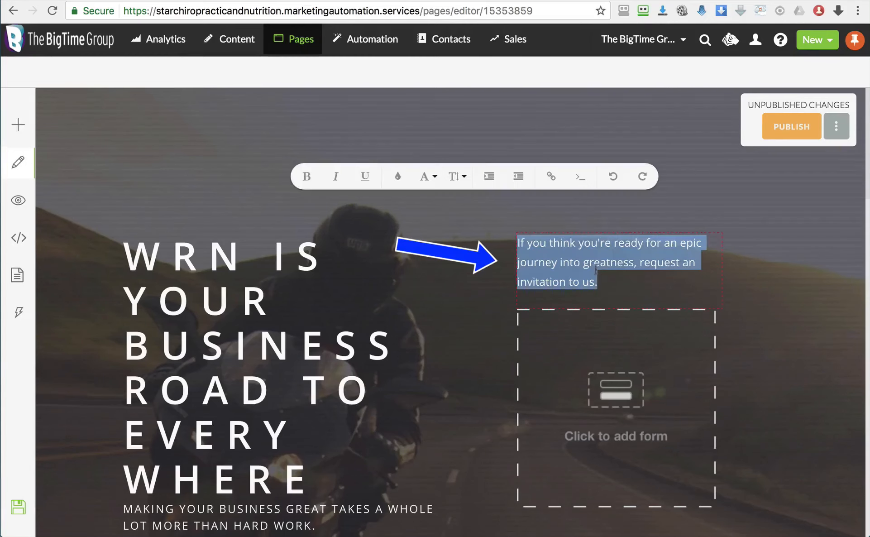
pyautogui.click(457, 177)
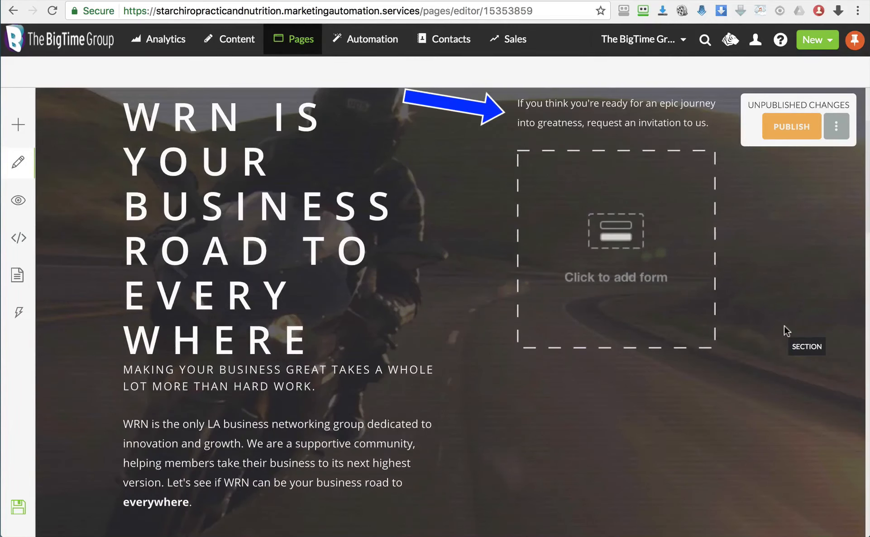
# Assign the "WRN Invite" form to the hero's empty form placeholder and close the form settings
pyautogui.click(608, 233)
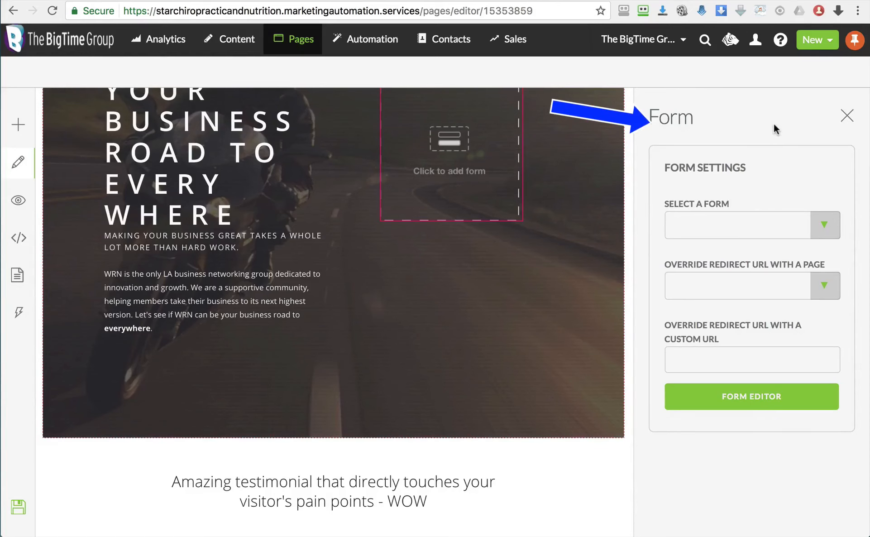
pyautogui.click(833, 221)
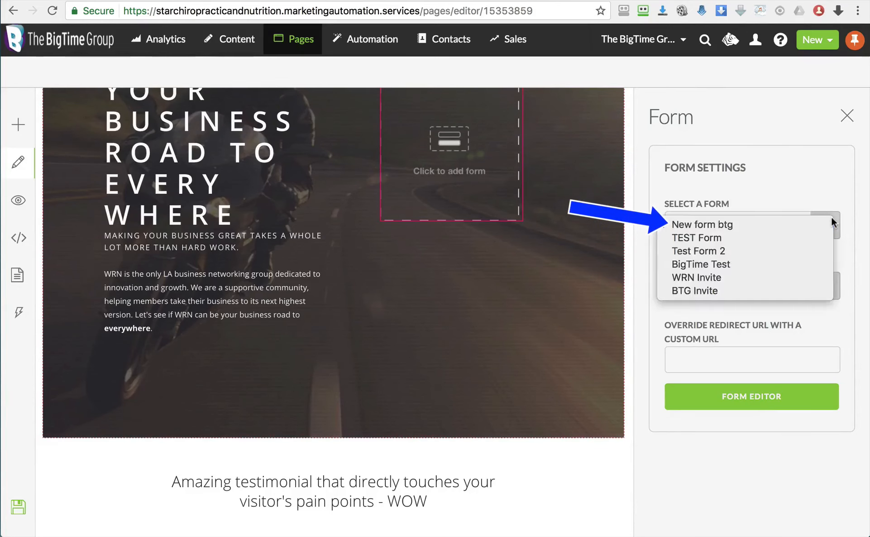
pyautogui.click(761, 278)
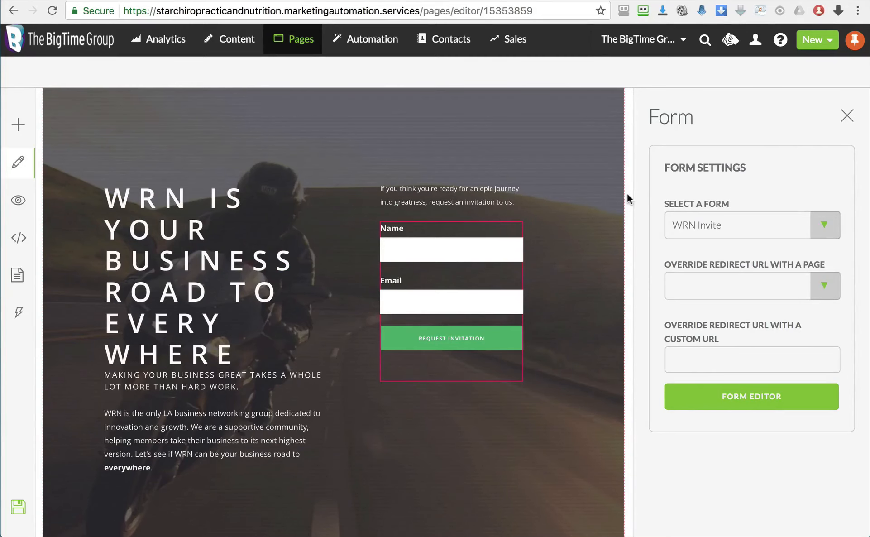
pyautogui.click(847, 116)
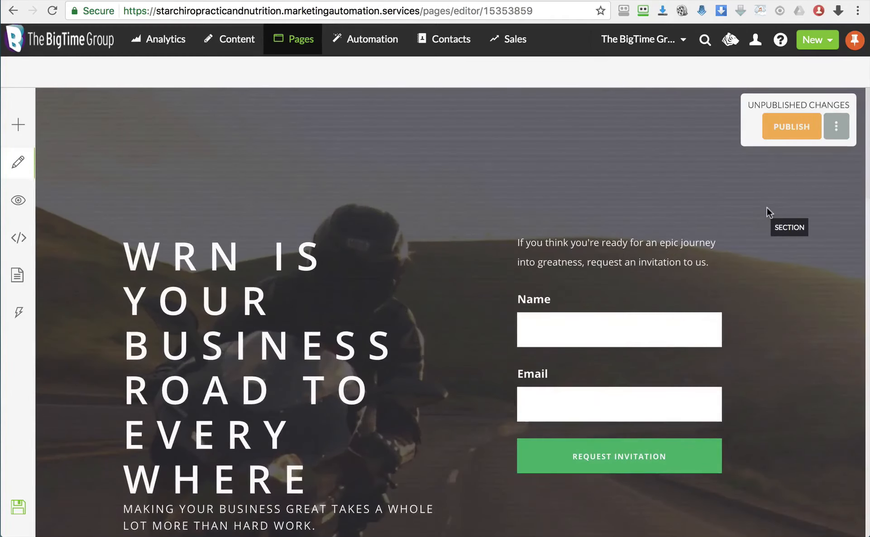
# Replace the testimonial section's heading with "Here's what our visitors are saying about WRN" from Word, keeping the page's style
pyautogui.scroll(-3, 767, 207)
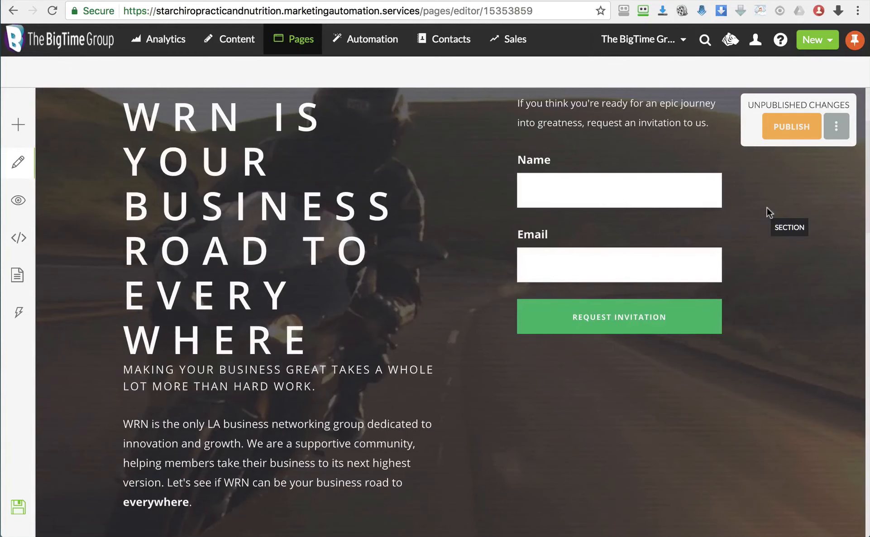
pyautogui.scroll(-6, 766, 211)
pyautogui.scroll(-3, 766, 212)
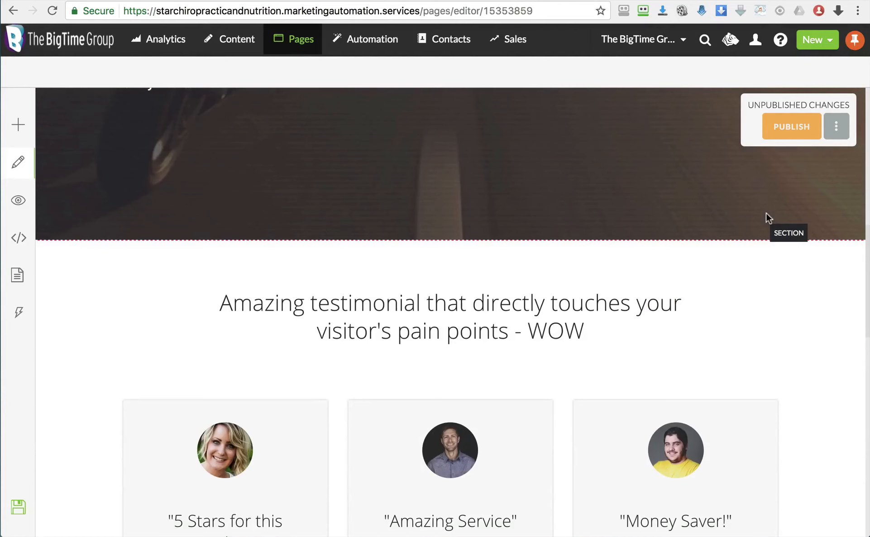
pyautogui.press('super+Tab')
pyautogui.press('super+Tab')
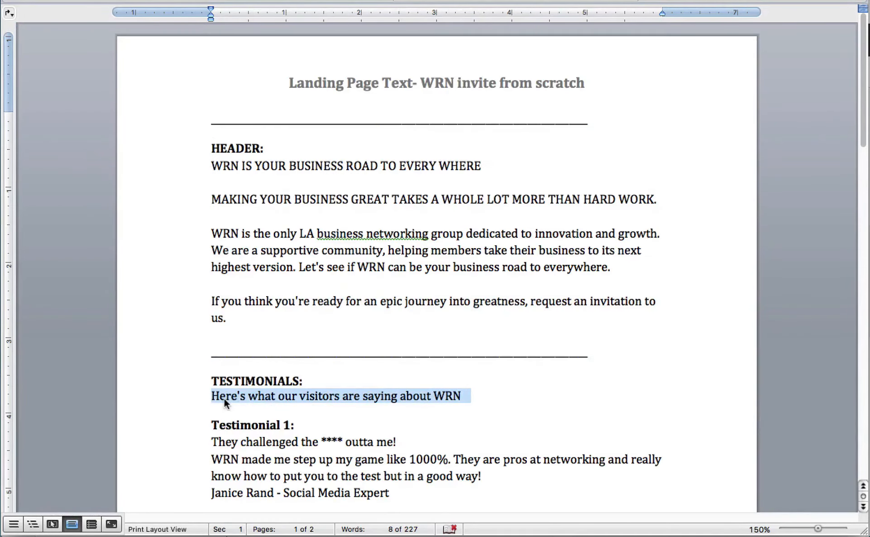
pyautogui.press('super+Tab')
pyautogui.tripleClick(380, 330)
pyautogui.rightClick(380, 329)
pyautogui.click(413, 419)
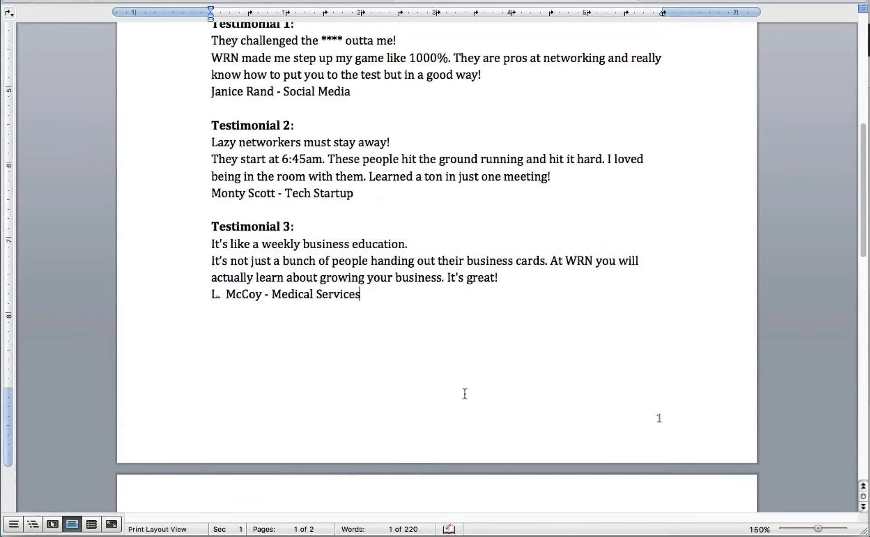
# Compare the page's testimonials with the Photoshop comp and examine the comp's "Come Visit Us!" map section below them
pyautogui.press('super+Tab')
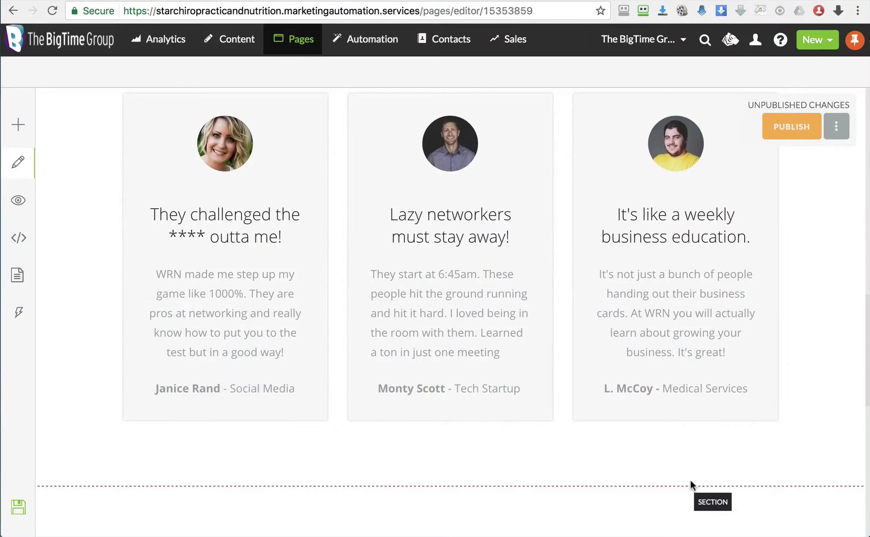
pyautogui.press('super+Tab')
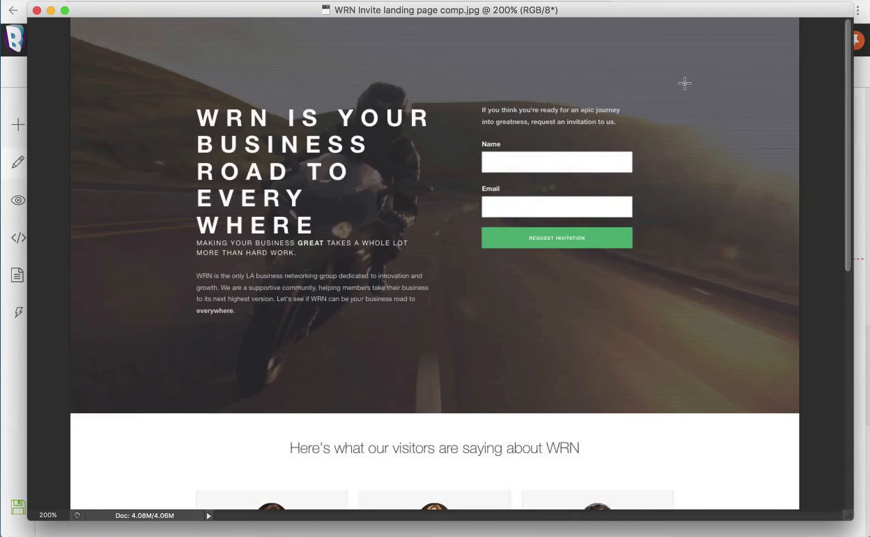
pyautogui.scroll(-10, 685, 83)
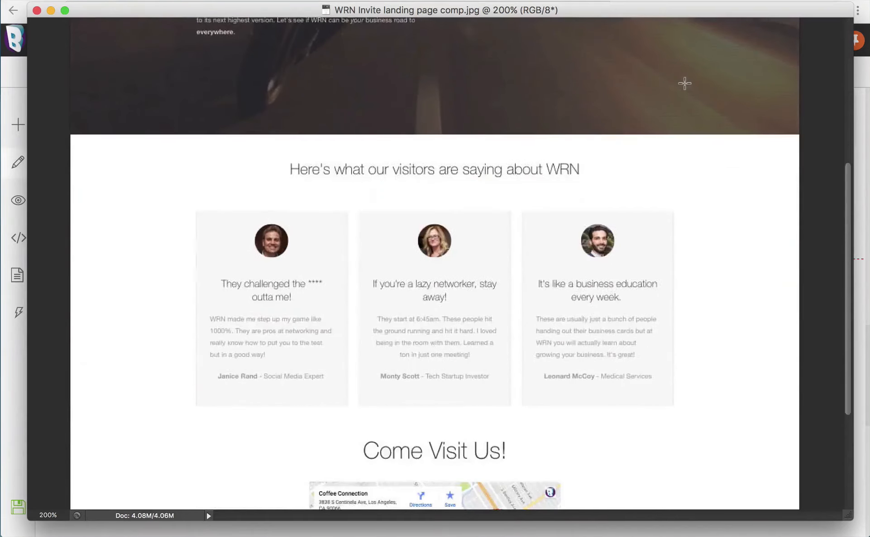
pyautogui.scroll(-6, 684, 83)
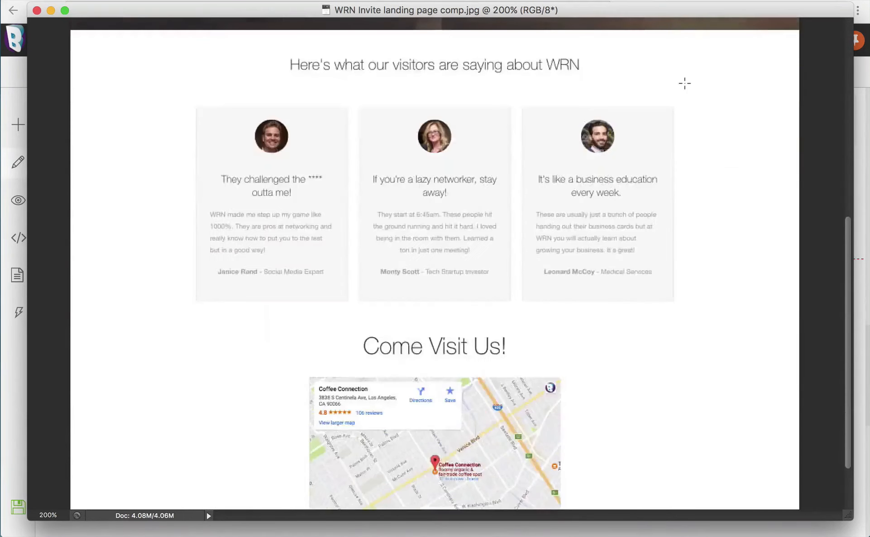
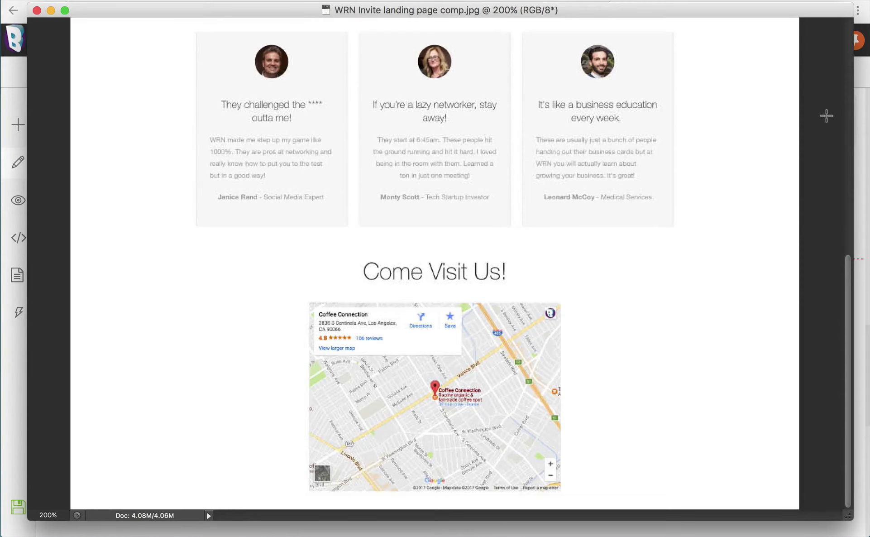
pyautogui.click(860, 85)
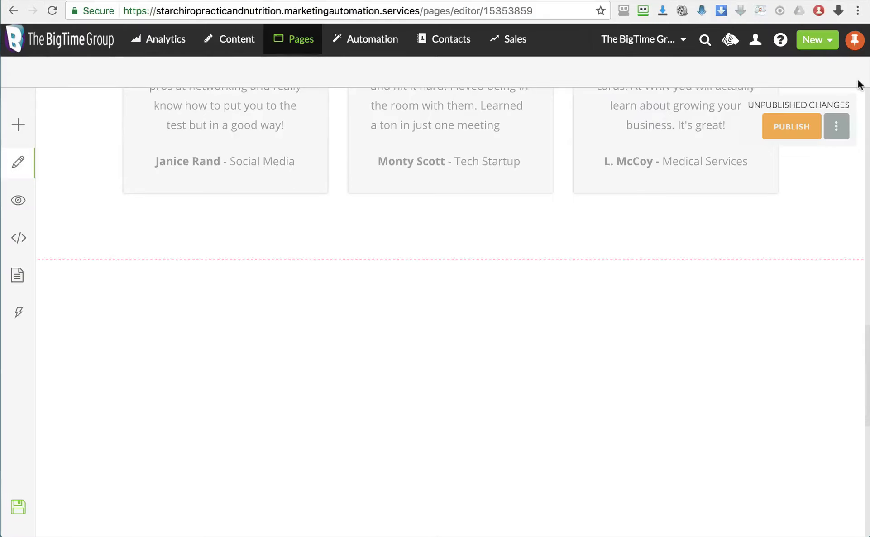
pyautogui.scroll(9, 500, 145)
pyautogui.scroll(-3, 500, 145)
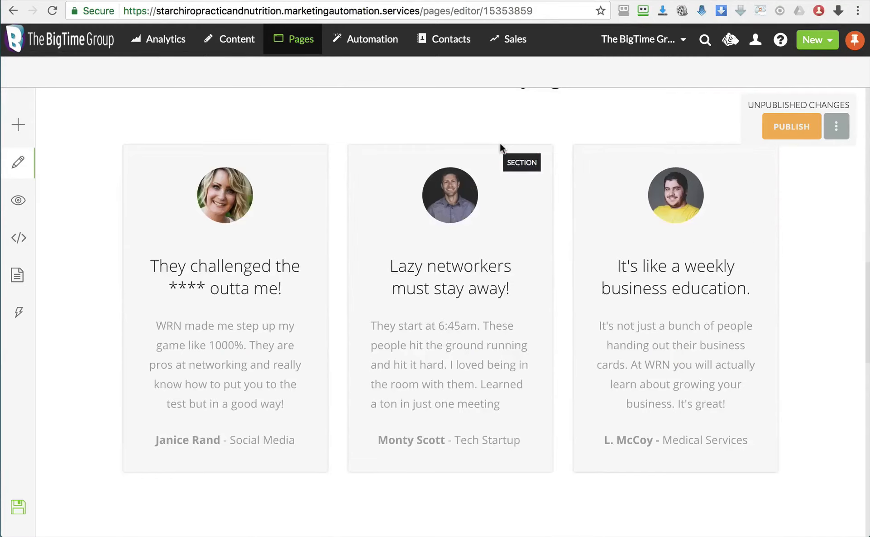
pyautogui.scroll(-3, 500, 143)
# Add a Full Width layout section below the testimonials and place a Paragraph element inside it
pyautogui.click(19, 129)
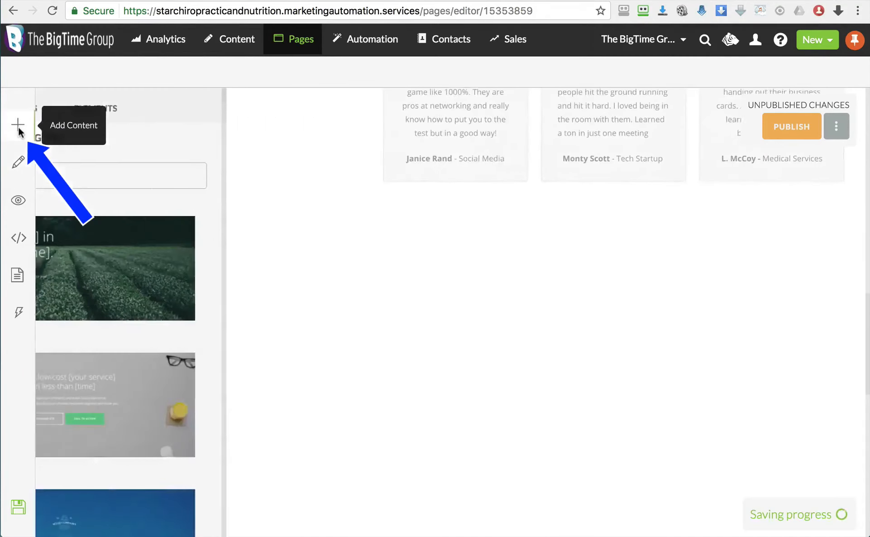
pyautogui.click(150, 113)
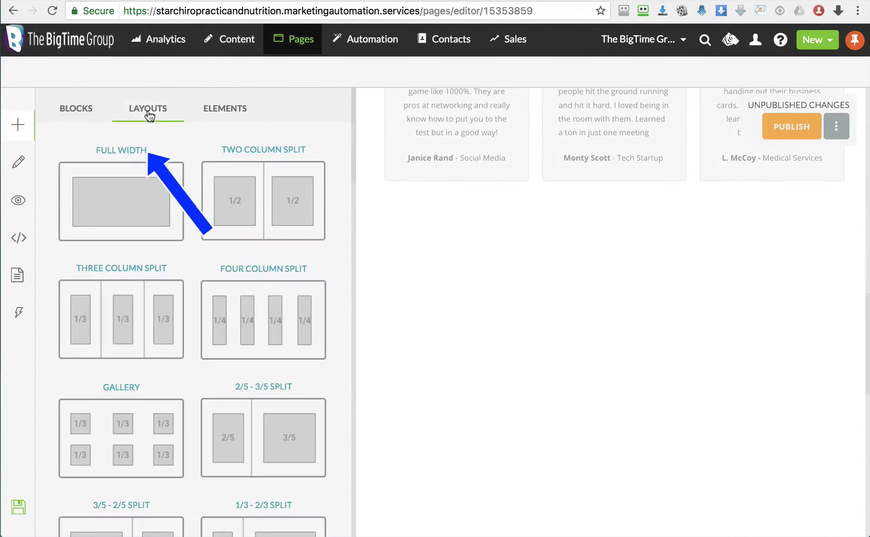
pyautogui.click(124, 184)
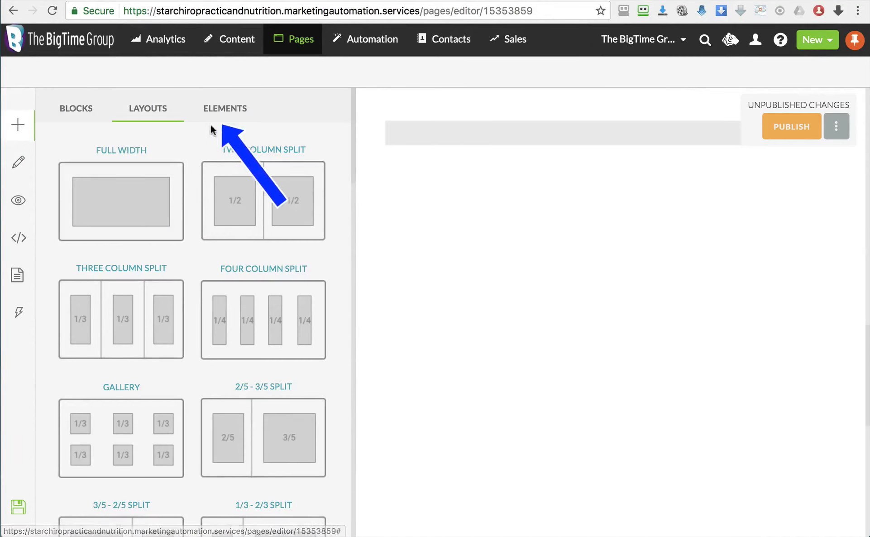
pyautogui.click(221, 112)
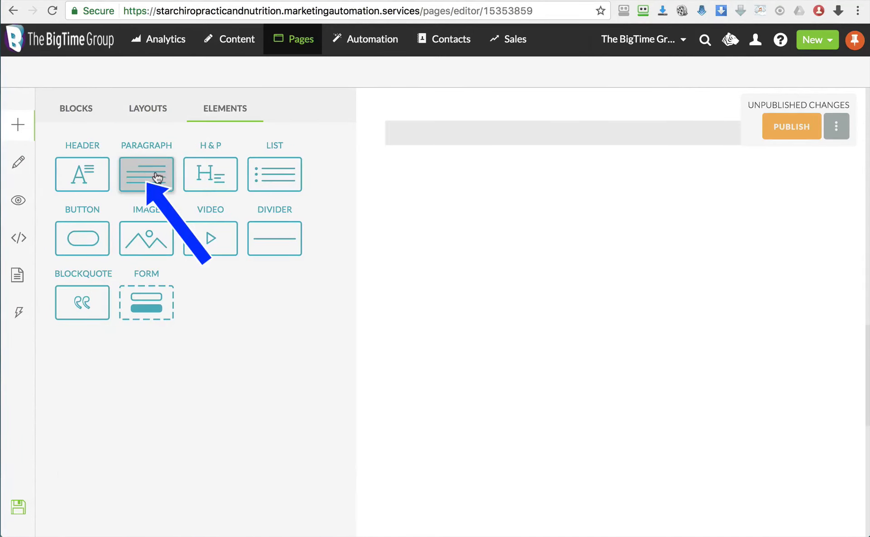
pyautogui.moveTo(157, 177); pyautogui.dragTo(556, 135)
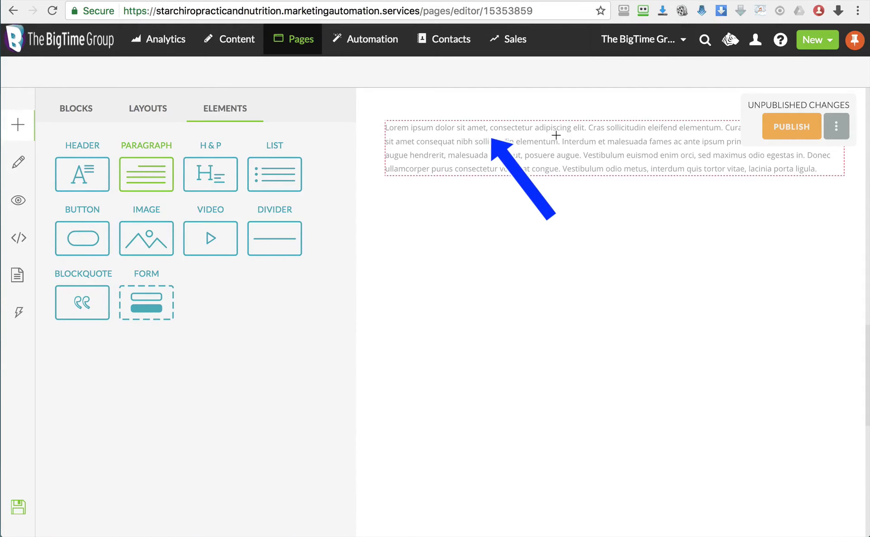
# Set the background color of the new section below the testimonials to black (#000000)
pyautogui.click(18, 162)
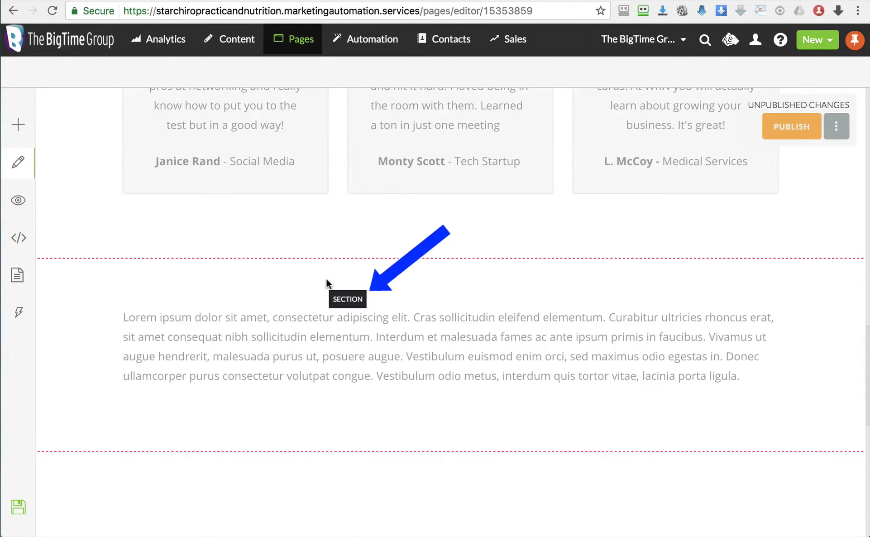
pyautogui.click(327, 279)
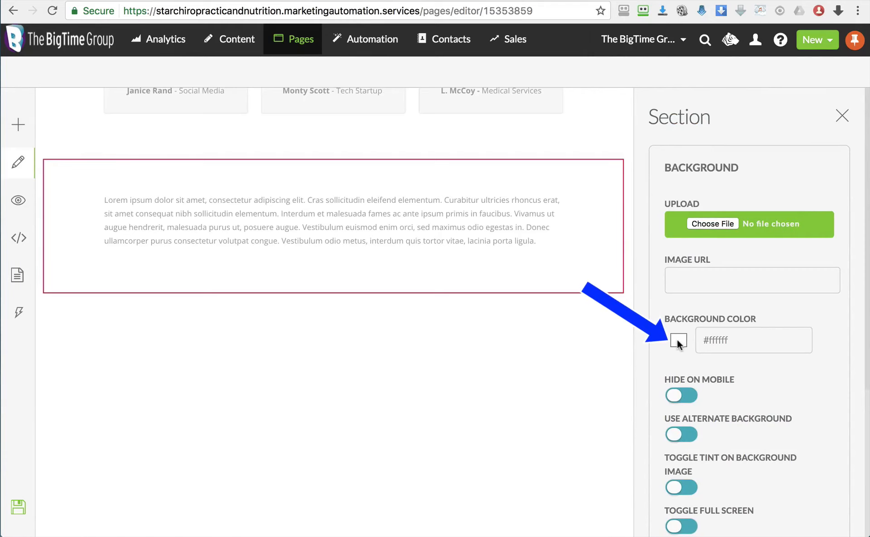
pyautogui.click(678, 340)
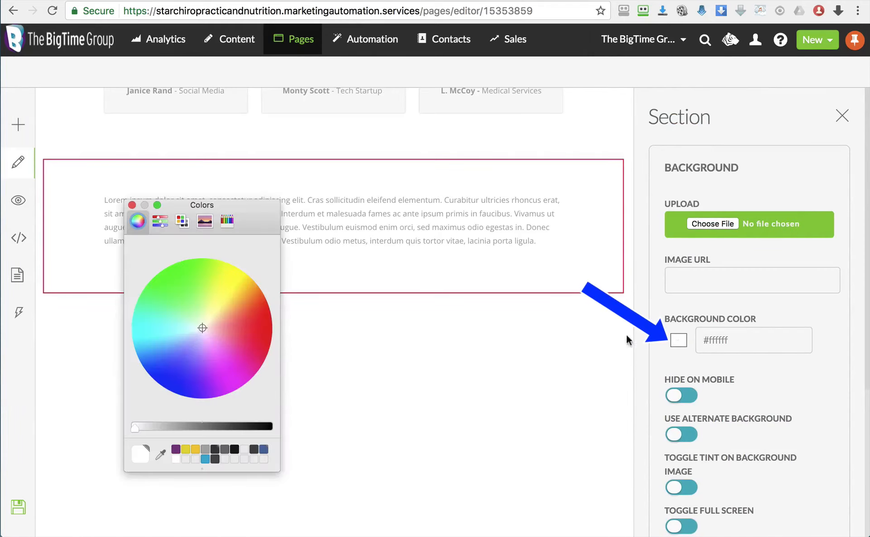
pyautogui.moveTo(254, 209); pyautogui.dragTo(783, 204)
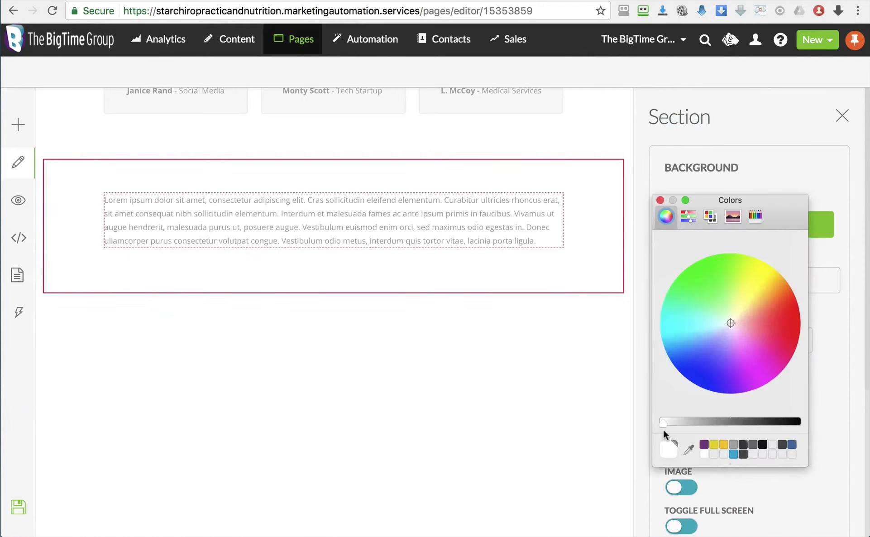
pyautogui.moveTo(665, 427); pyautogui.dragTo(817, 436)
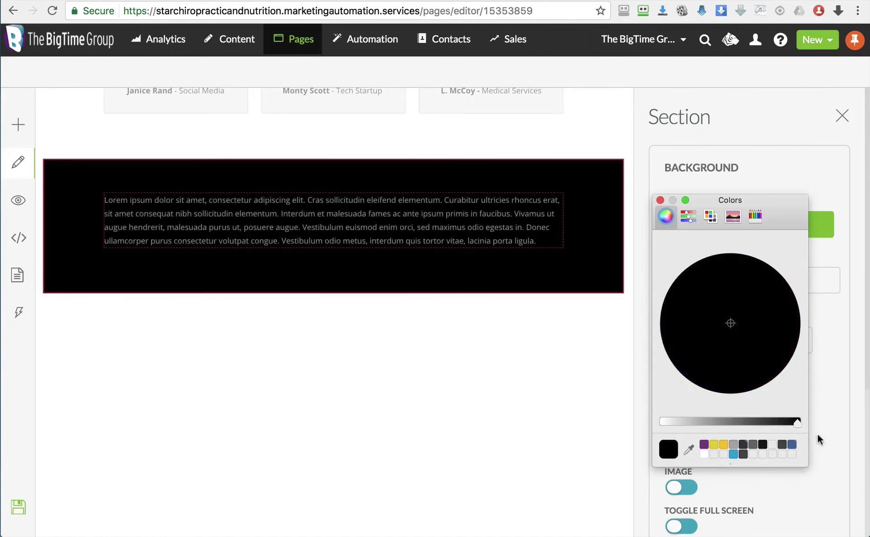
pyautogui.click(660, 200)
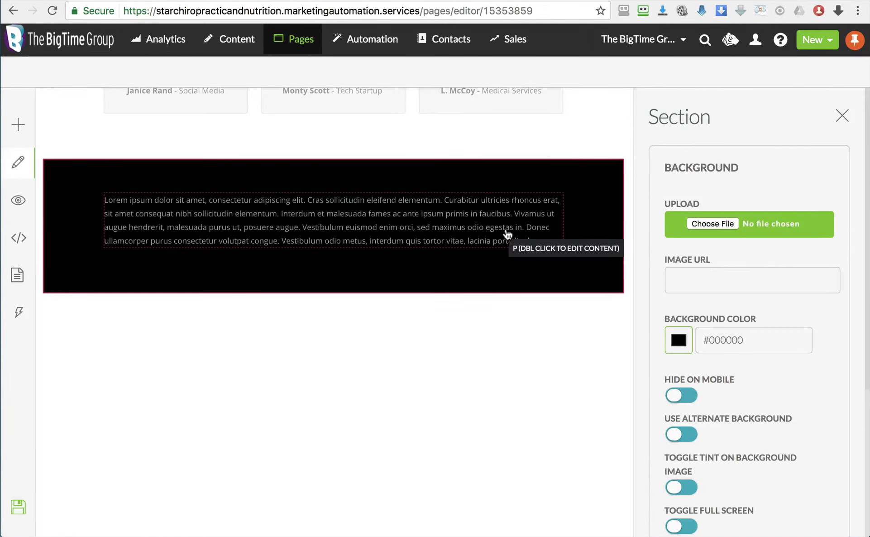
# Replace the black section's placeholder paragraph with "Copyright © 2017" and "Westside Referrals Network" on separate lines
pyautogui.doubleClick(476, 227)
pyautogui.press('super+a')
pyautogui.scroll(-9, 482, 390)
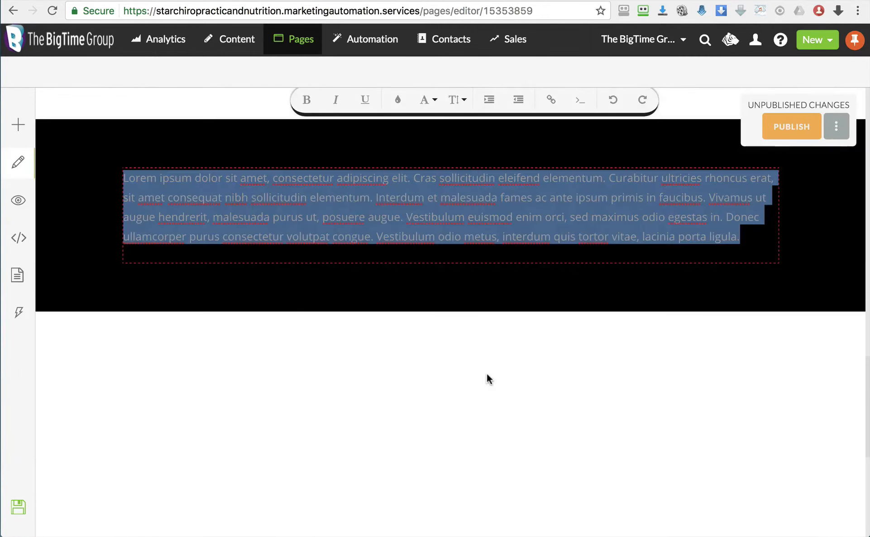
pyautogui.write('Copyright © 2017')
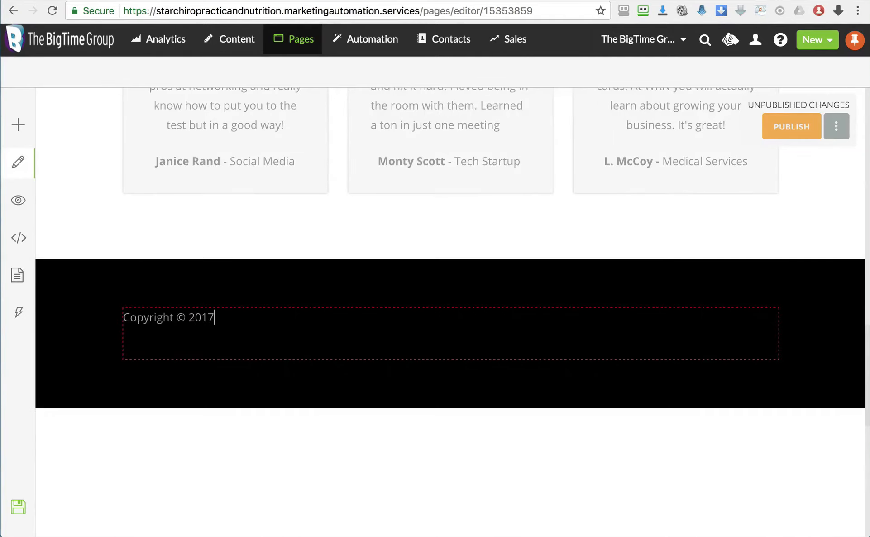
pyautogui.press('Return')
pyautogui.write('Westside Referral')
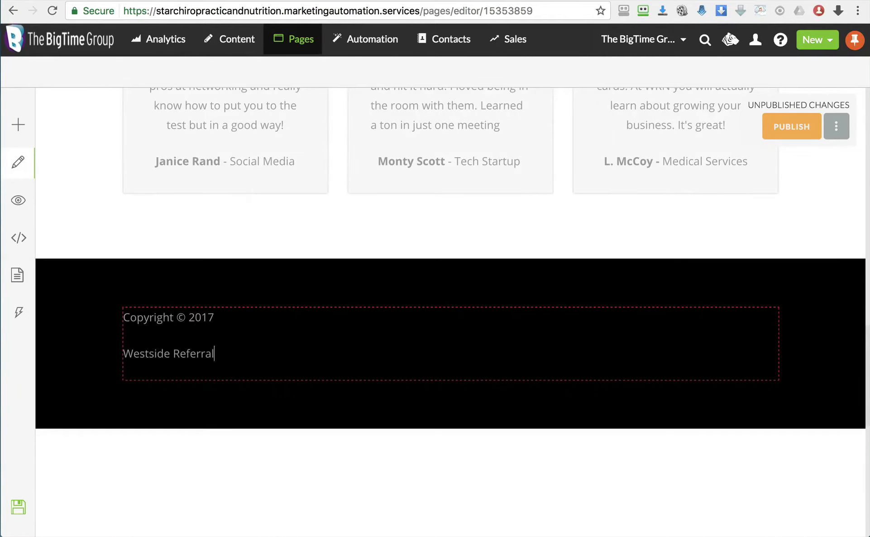
pyautogui.write('s Network')
pyautogui.click(319, 293)
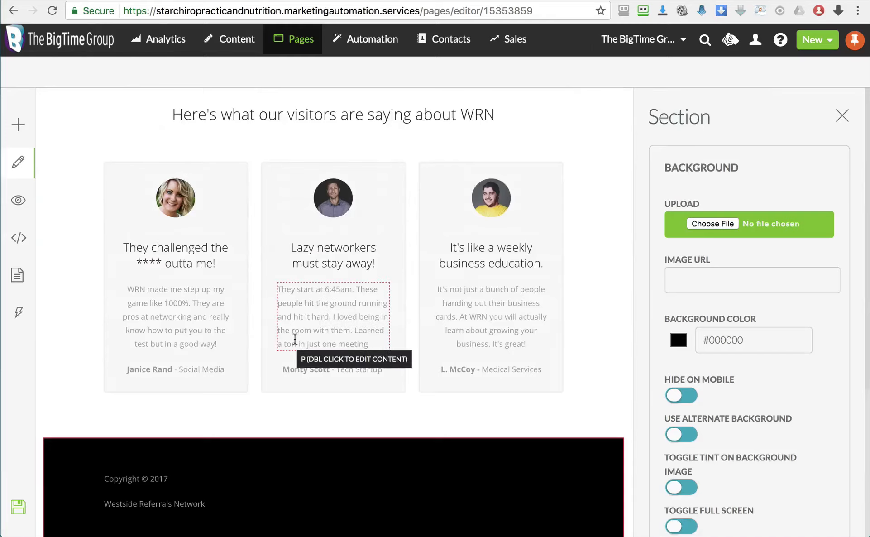
pyautogui.scroll(-5, 295, 338)
pyautogui.click(841, 116)
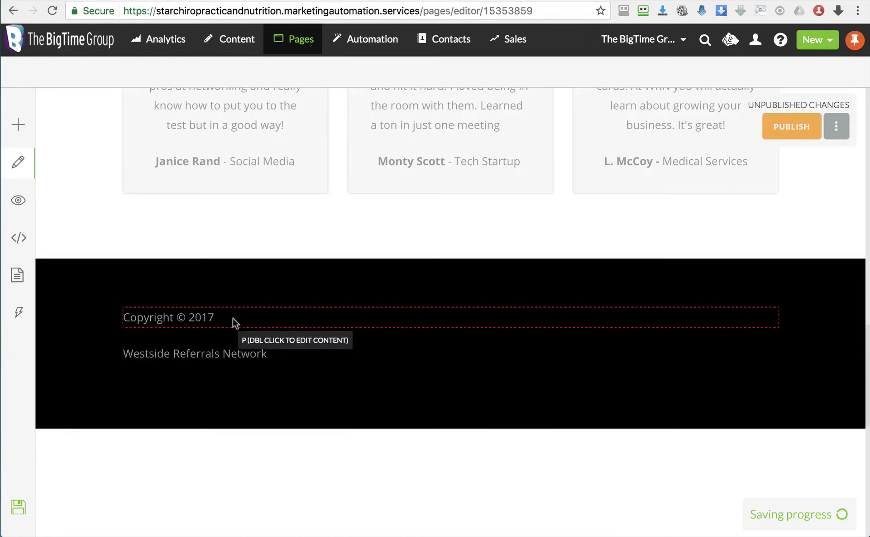
# Center-align the copyright and network name text in the black footer section
pyautogui.click(230, 316)
pyautogui.click(797, 298)
pyautogui.click(797, 325)
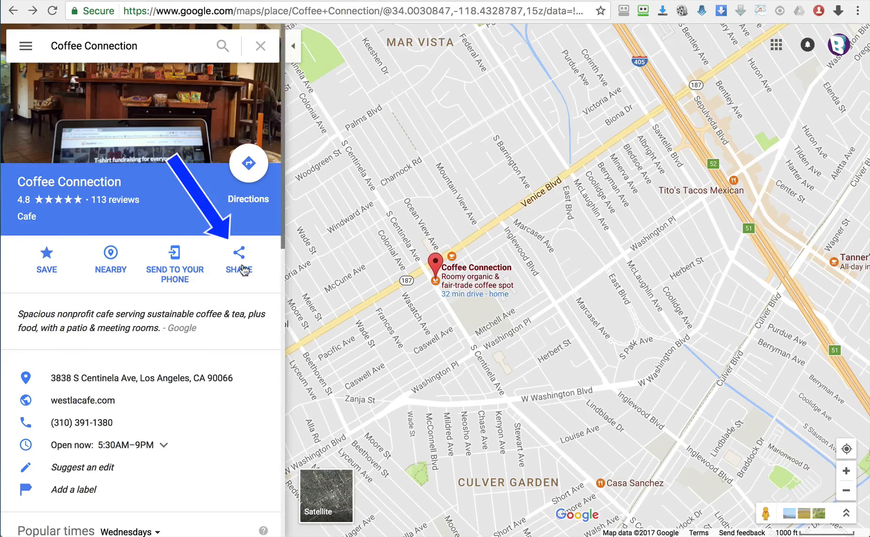
# Copy the embed code for Coffee Connection's map from Google Maps and switch to the Word document
pyautogui.click(241, 265)
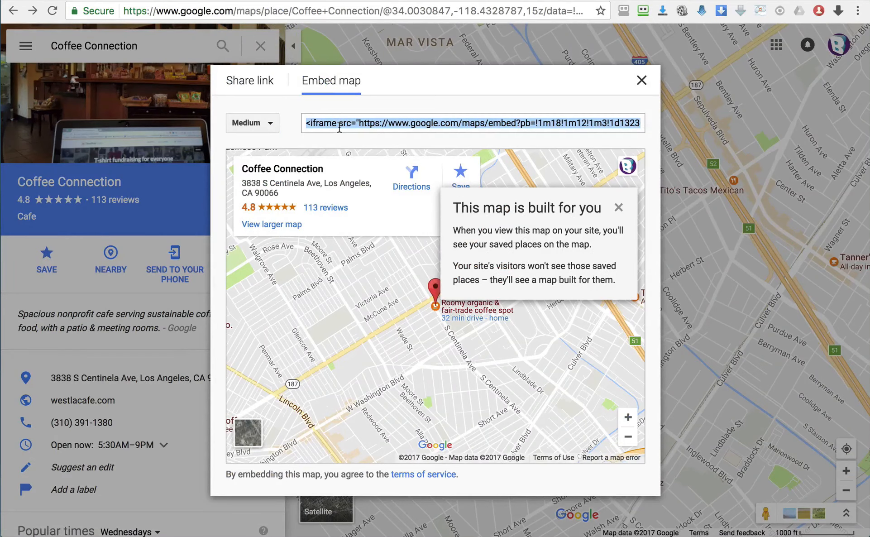
pyautogui.press('super+Tab')
pyautogui.press('super+Tab')
pyautogui.press('super+shift+Tab')
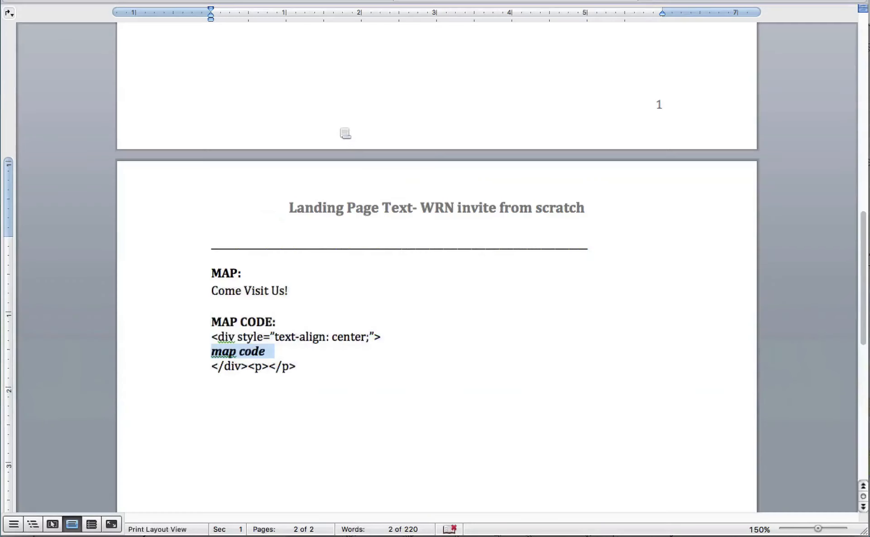
# Replace the "map code" placeholder in Word with the copied map embed code and copy the whole centered div block
pyautogui.click(264, 354)
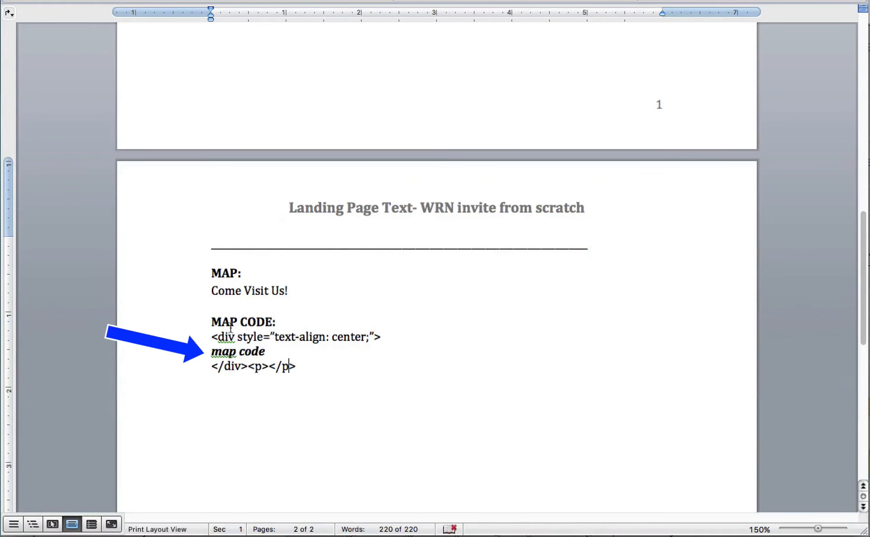
pyautogui.moveTo(212, 352); pyautogui.dragTo(260, 355)
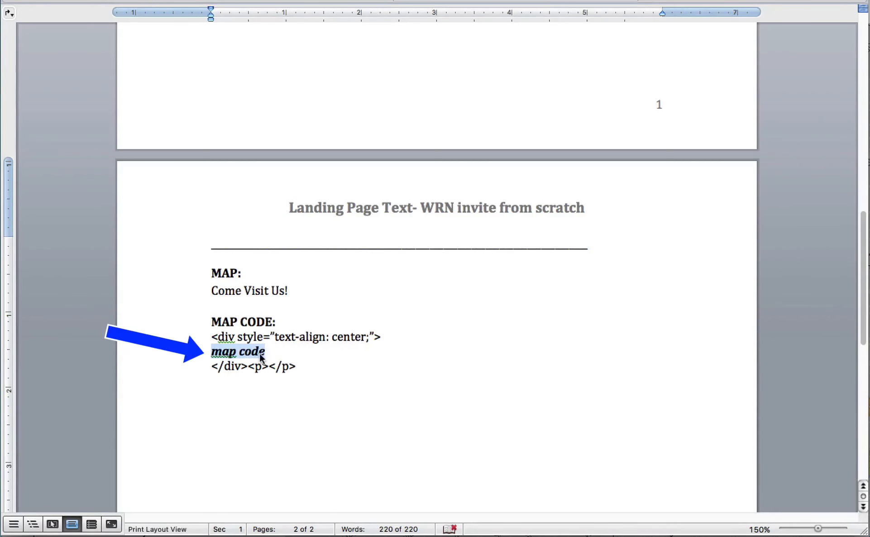
pyautogui.press('super+v')
pyautogui.moveTo(298, 455); pyautogui.dragTo(207, 340)
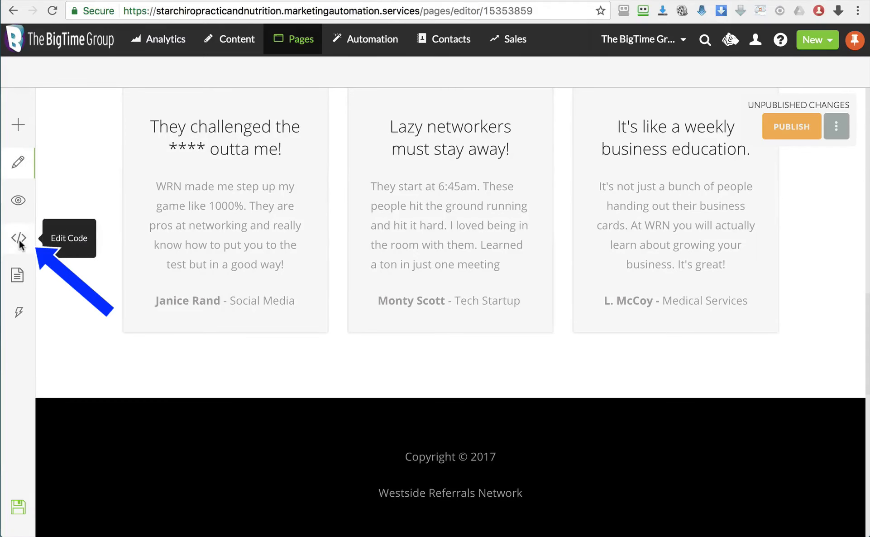
# Insert the centered map code into the page's HTML between the testimonial section and the black footer section, saving and closing the code
pyautogui.click(19, 242)
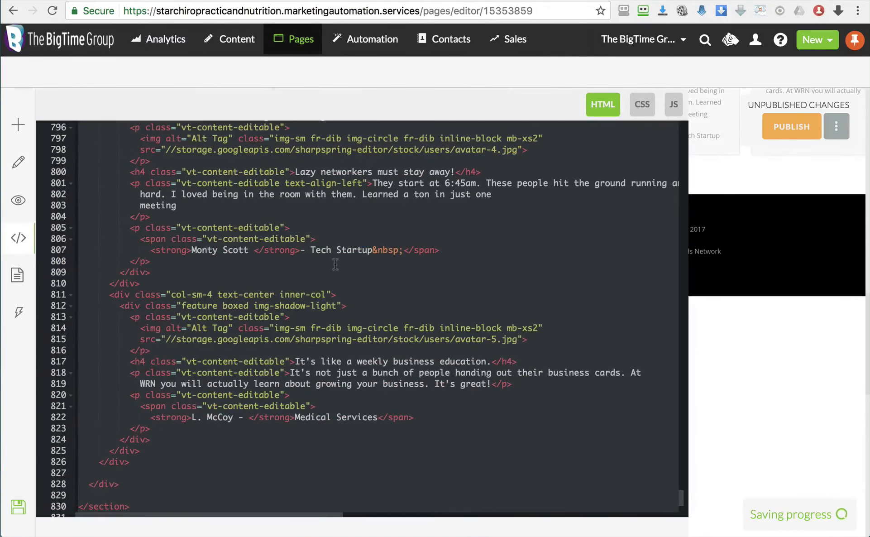
pyautogui.scroll(-5, 335, 264)
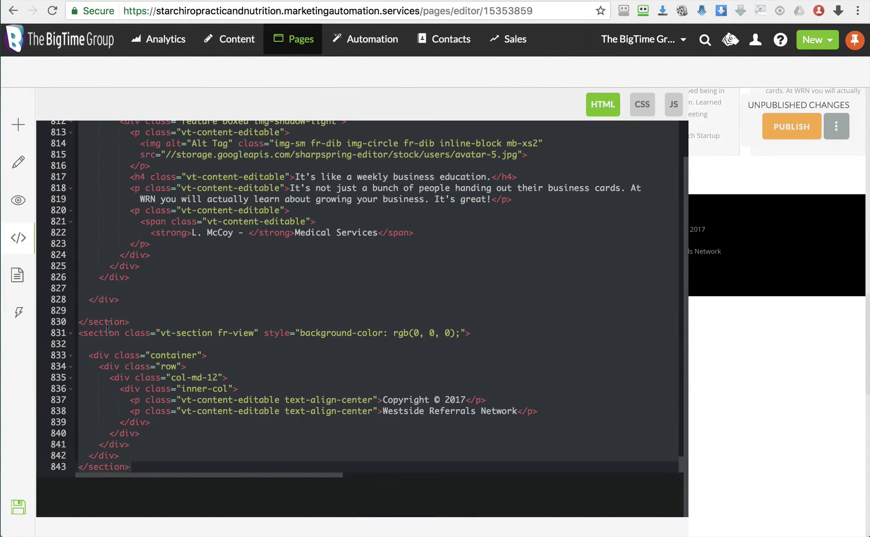
pyautogui.click(135, 321)
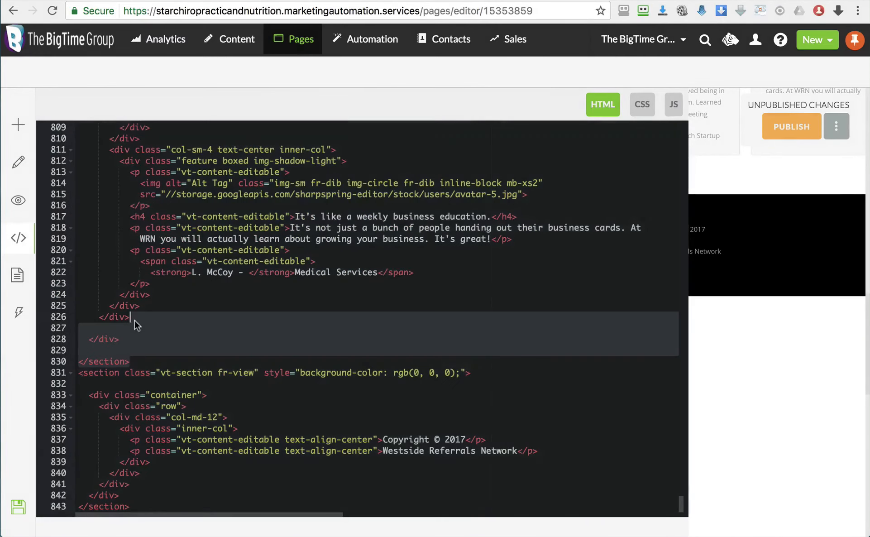
pyautogui.click(130, 361)
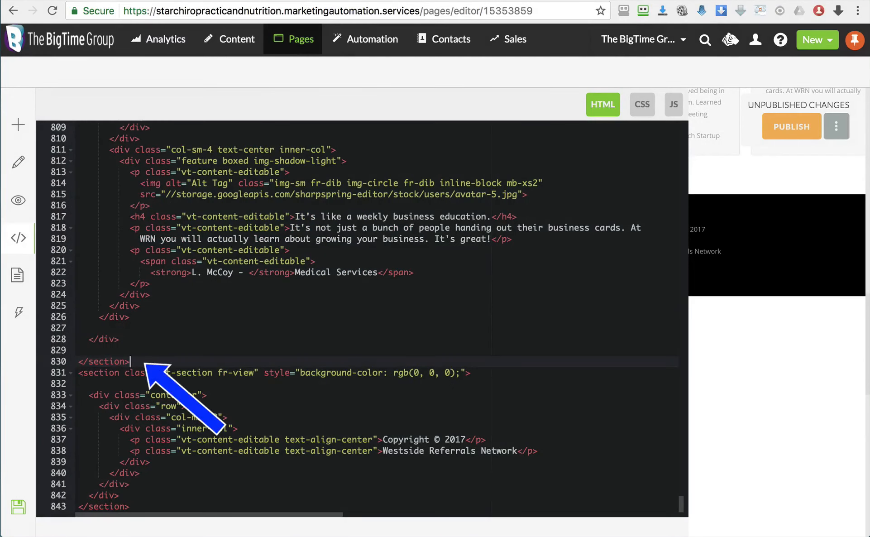
pyautogui.press('Return')
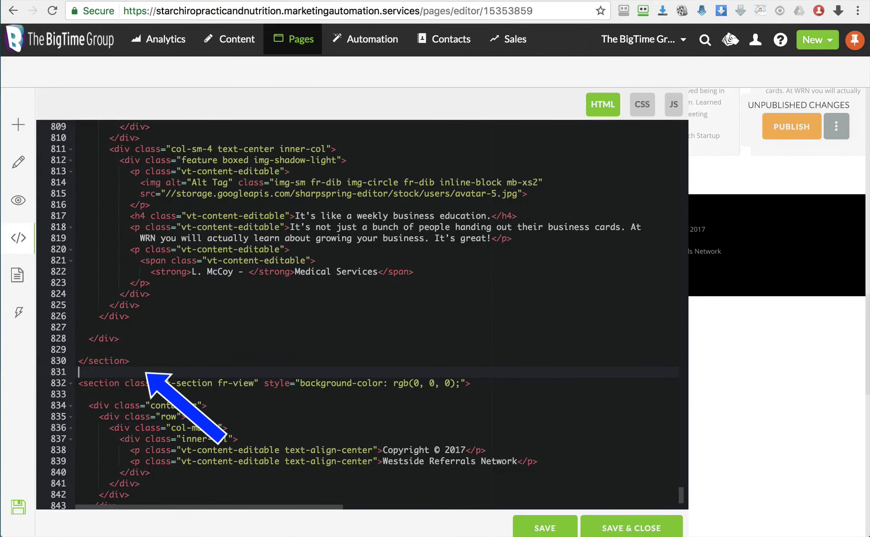
pyautogui.press('super+v')
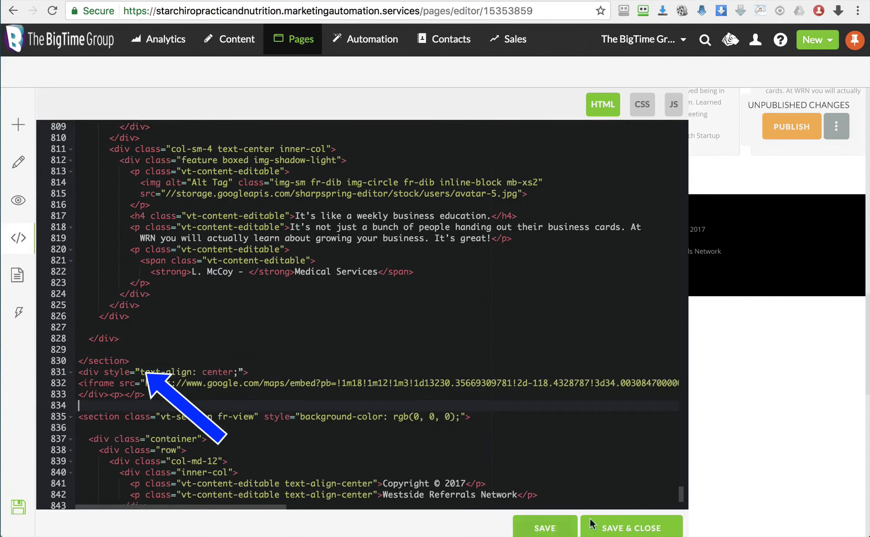
pyautogui.click(634, 526)
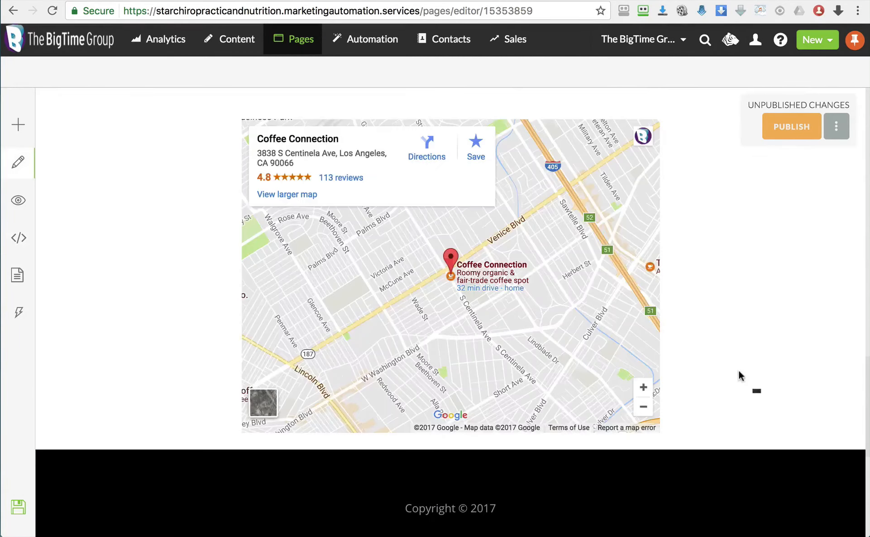
# Add a Full Width layout section to the page and place a Header element inside it
pyautogui.scroll(3, 734, 365)
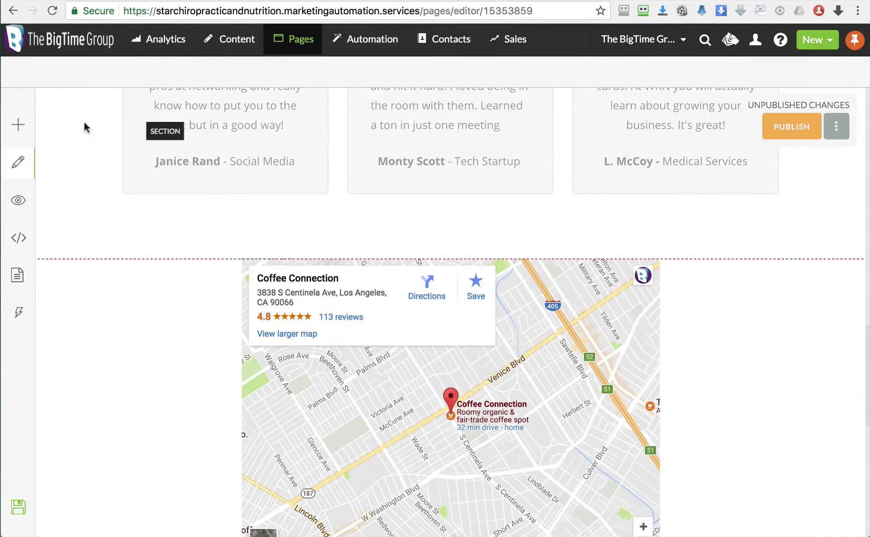
pyautogui.click(18, 125)
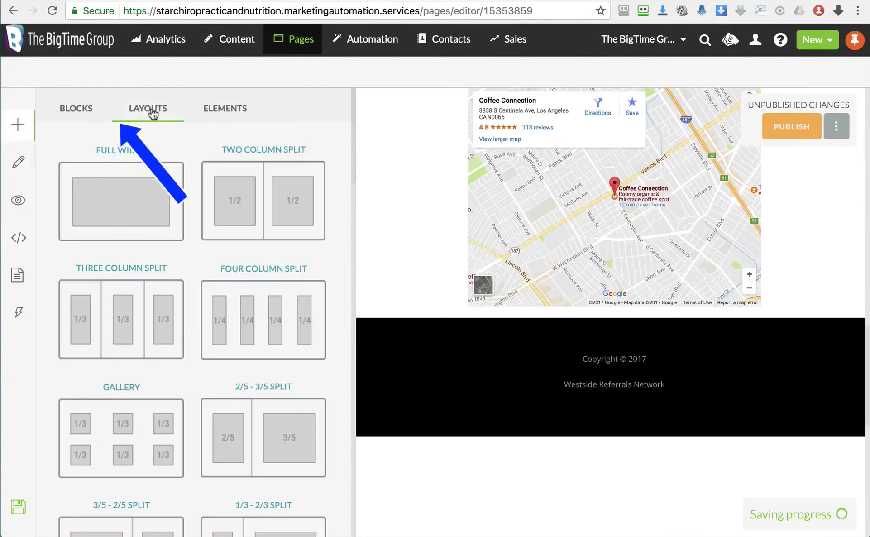
pyautogui.click(116, 195)
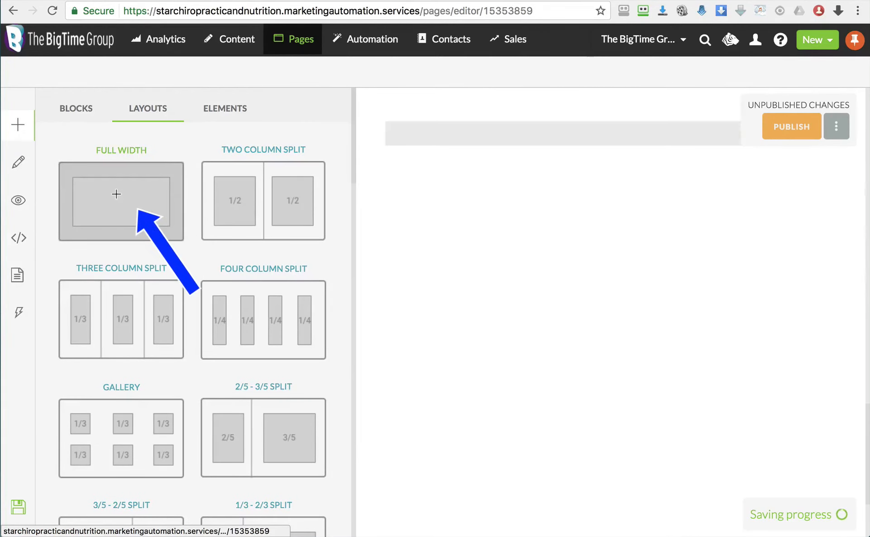
pyautogui.click(210, 112)
pyautogui.moveTo(80, 173)
pyautogui.mouseDown()
pyautogui.moveTo(72, 171)
pyautogui.moveTo(484, 136)
pyautogui.mouseUp()
# Replace the new header's placeholder text with "Come visit us!"
pyautogui.click(18, 162)
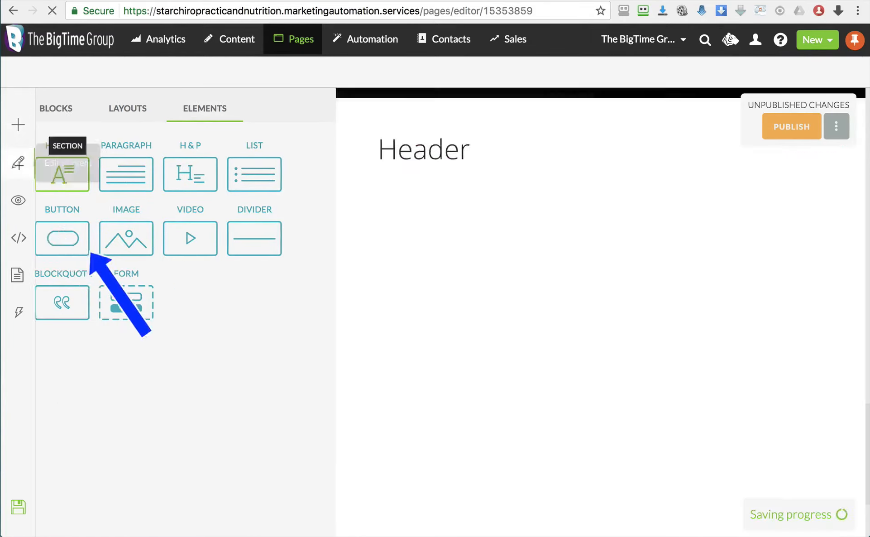
pyautogui.doubleClick(217, 482)
pyautogui.write('Com')
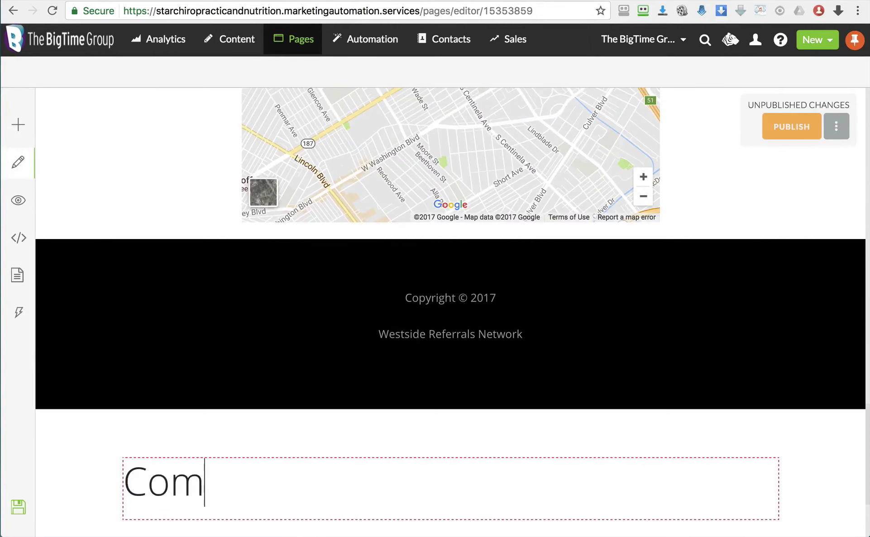
pyautogui.write('e visit us!')
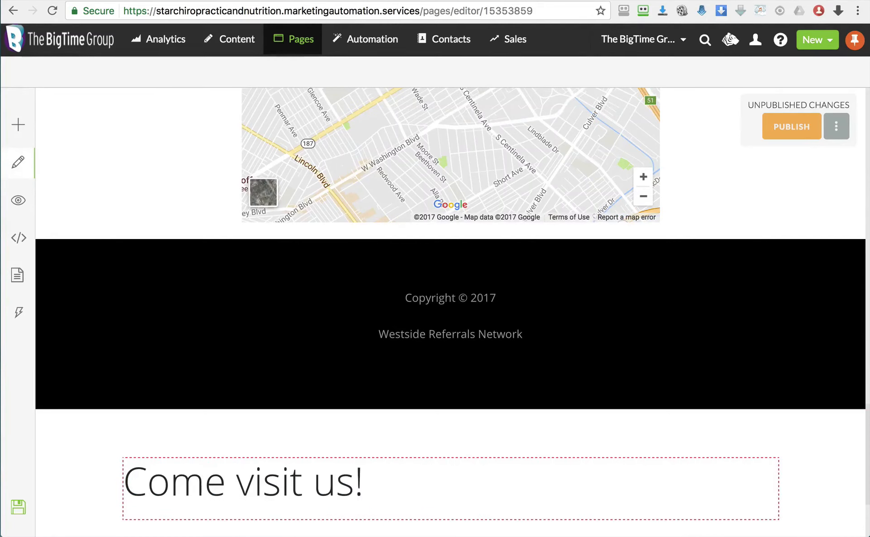
# Reorder the sections so the "Come visit us!" section sits directly above the map
pyautogui.rightClick(668, 451)
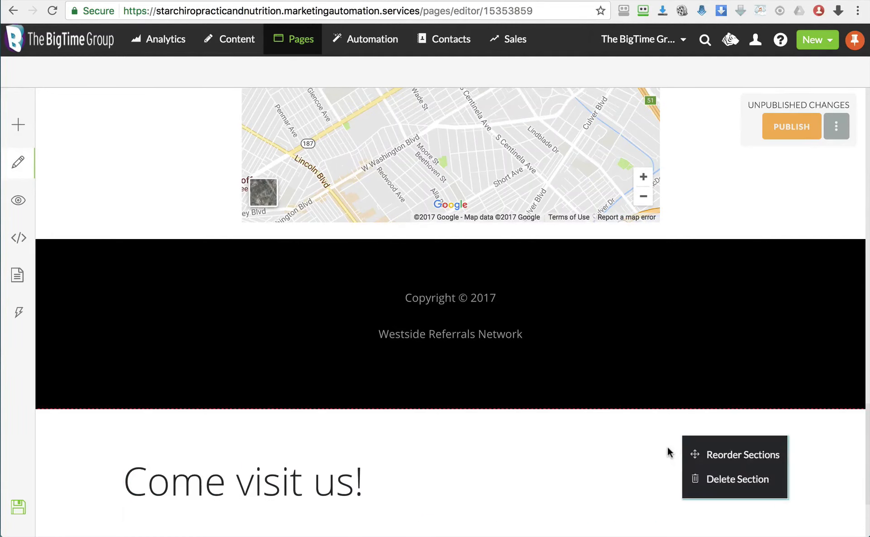
pyautogui.click(696, 455)
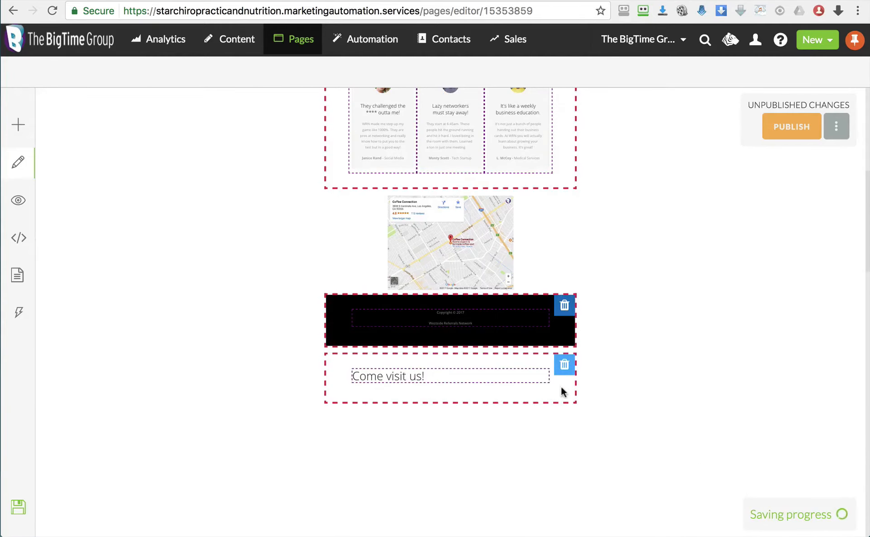
pyautogui.moveTo(561, 387)
pyautogui.mouseDown()
pyautogui.moveTo(514, 193)
pyautogui.moveTo(548, 171)
pyautogui.moveTo(552, 381)
pyautogui.mouseUp()
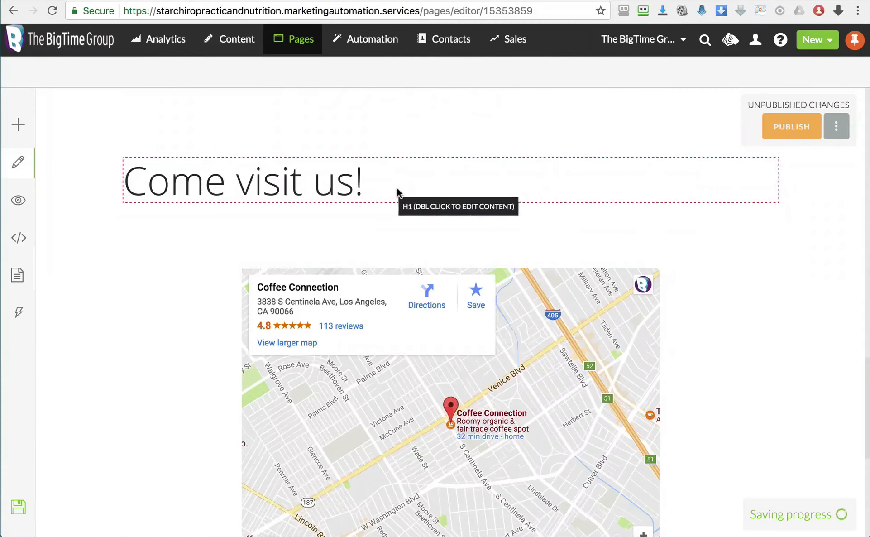
# Set the text alignment of the "Come visit us!" header to Center
pyautogui.click(377, 189)
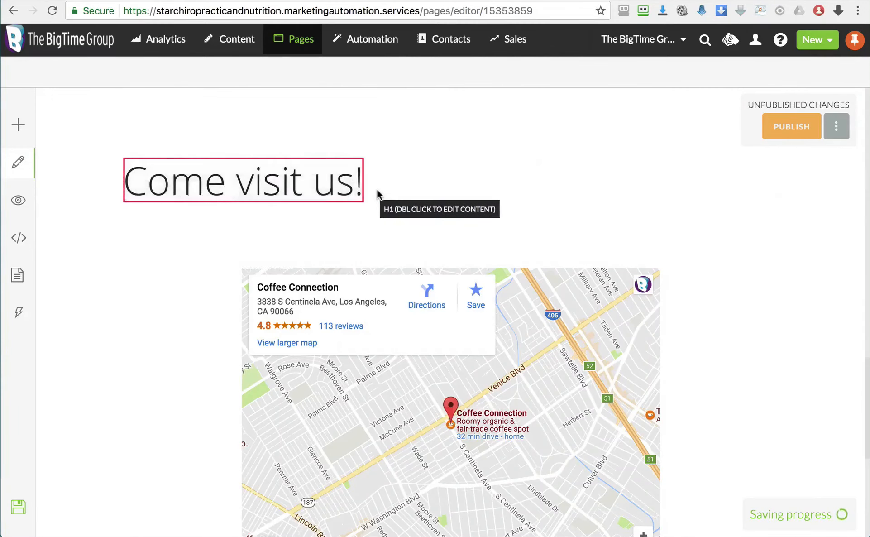
pyautogui.click(786, 299)
pyautogui.click(785, 321)
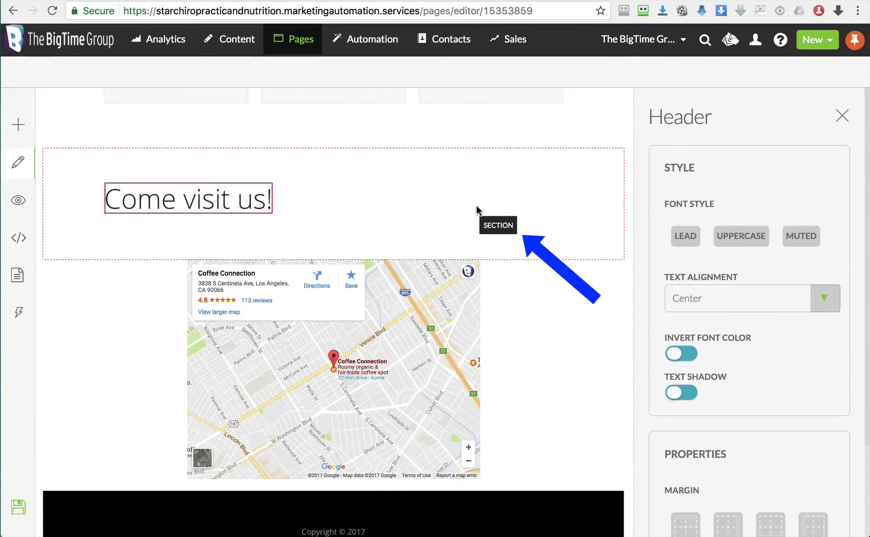
# Set the bottom and top padding of the "Come visit us!" section to XS
pyautogui.click(477, 205)
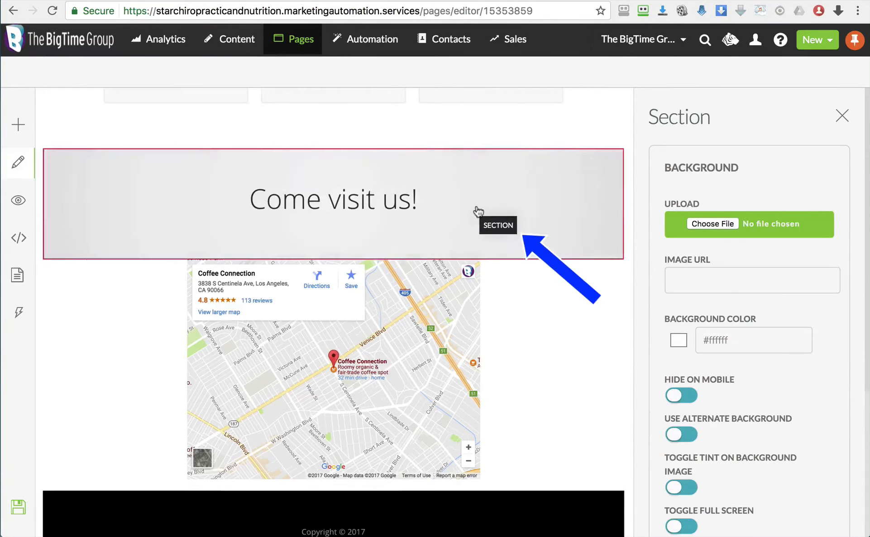
pyautogui.scroll(-8, 740, 424)
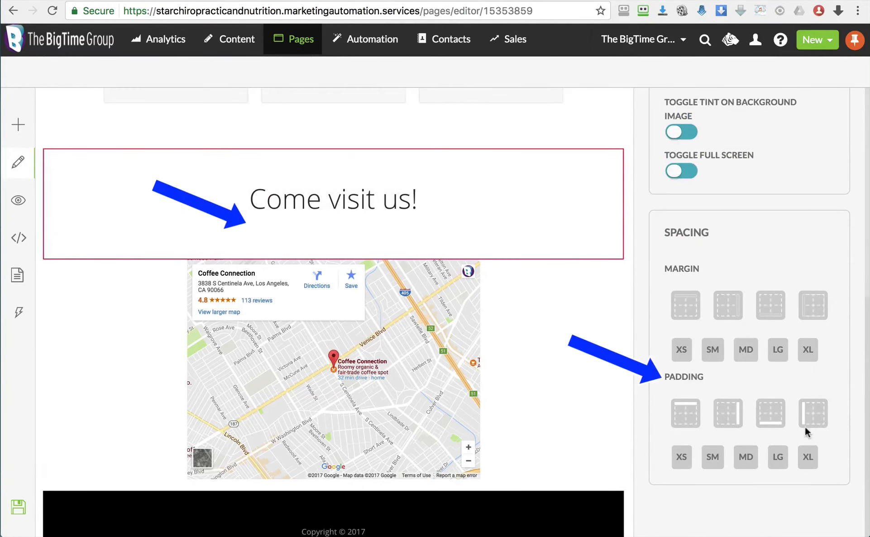
pyautogui.click(777, 416)
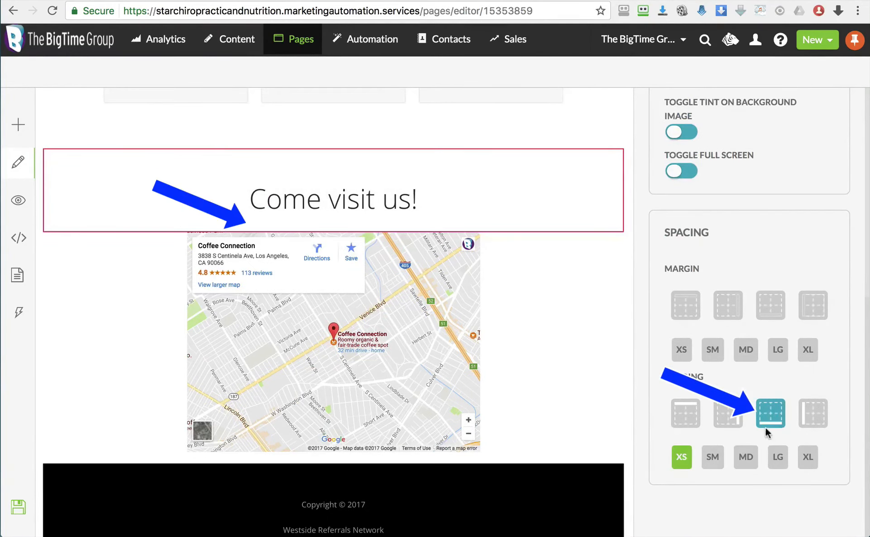
pyautogui.click(686, 413)
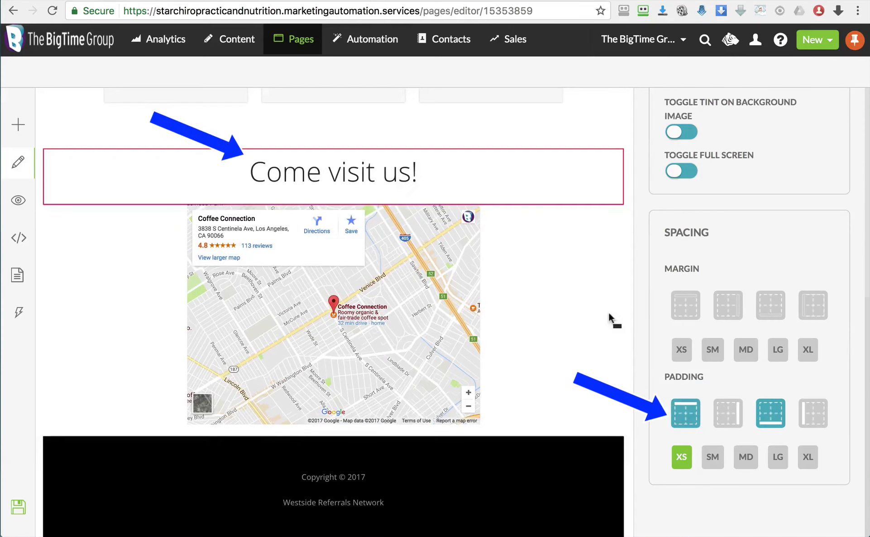
# Review the landing page from the hero section and invitation form down through the visitor testimonials
pyautogui.scroll(3, 629, 282)
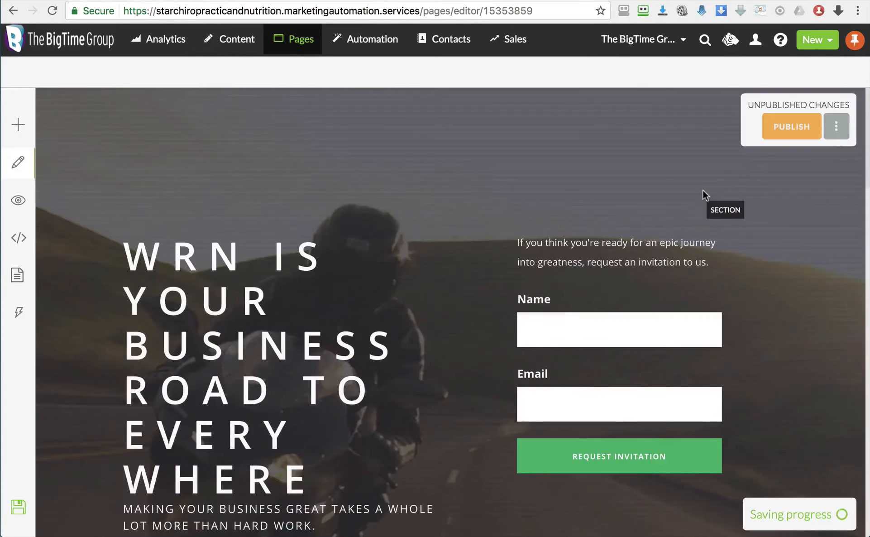
pyautogui.scroll(-6, 704, 195)
pyautogui.scroll(-5, 703, 192)
pyautogui.scroll(-10, 703, 192)
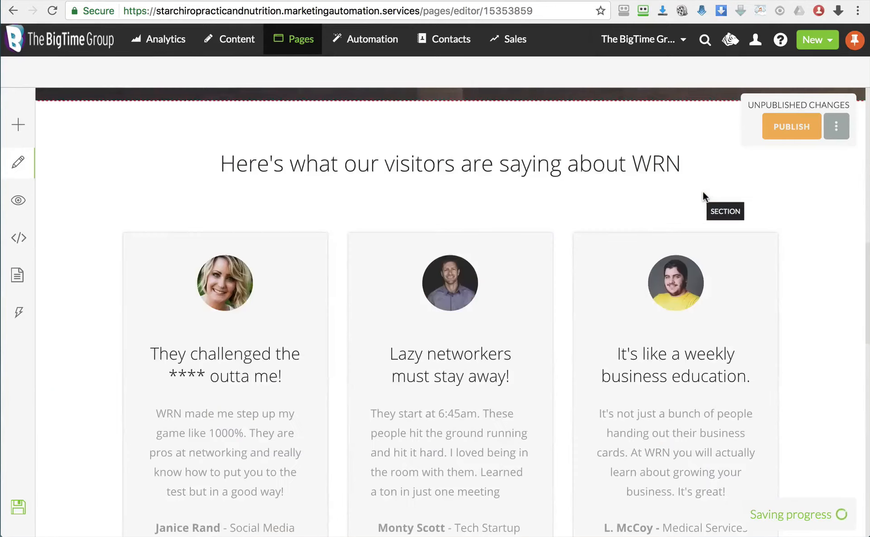
pyautogui.scroll(-5, 703, 191)
pyautogui.scroll(18, 703, 191)
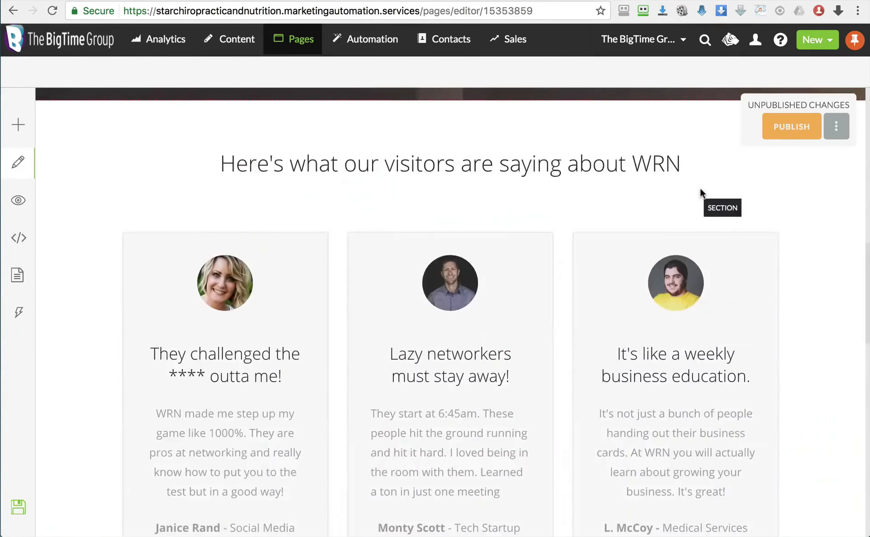
pyautogui.scroll(5, 701, 188)
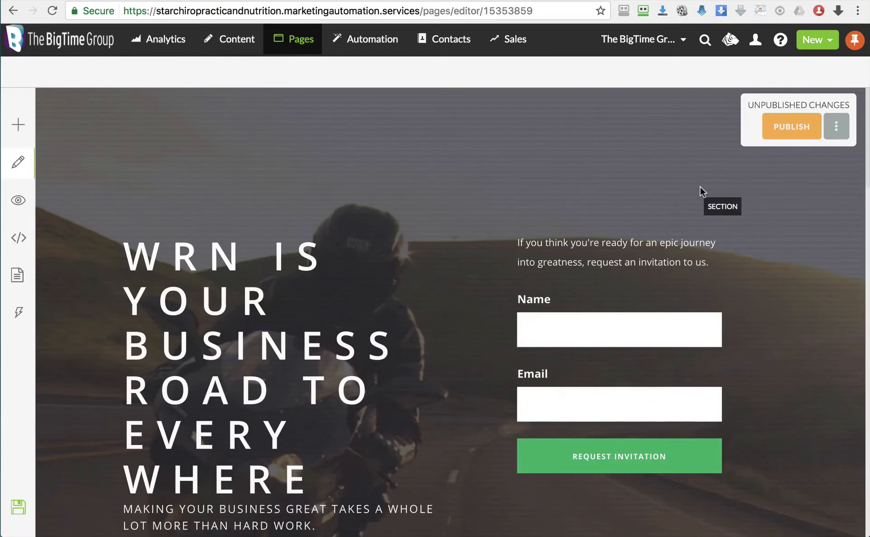
pyautogui.scroll(-3, 723, 379)
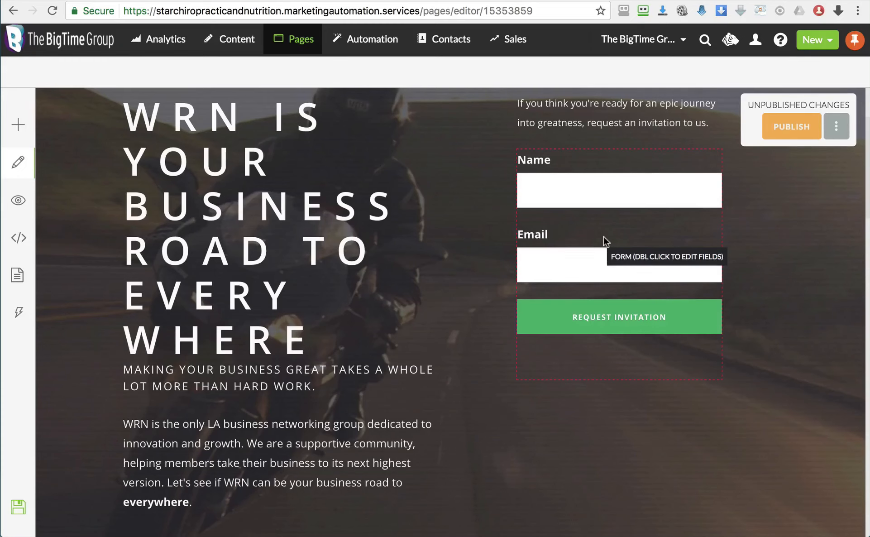
# Add a new page to the WRN Invite funnel, title it "Thank You" and open it for editing
pyautogui.click(25, 276)
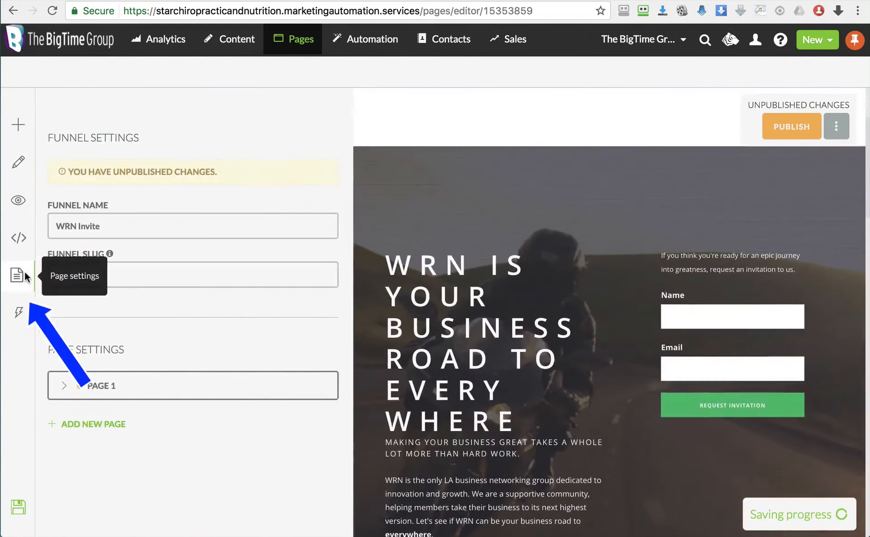
pyautogui.click(80, 425)
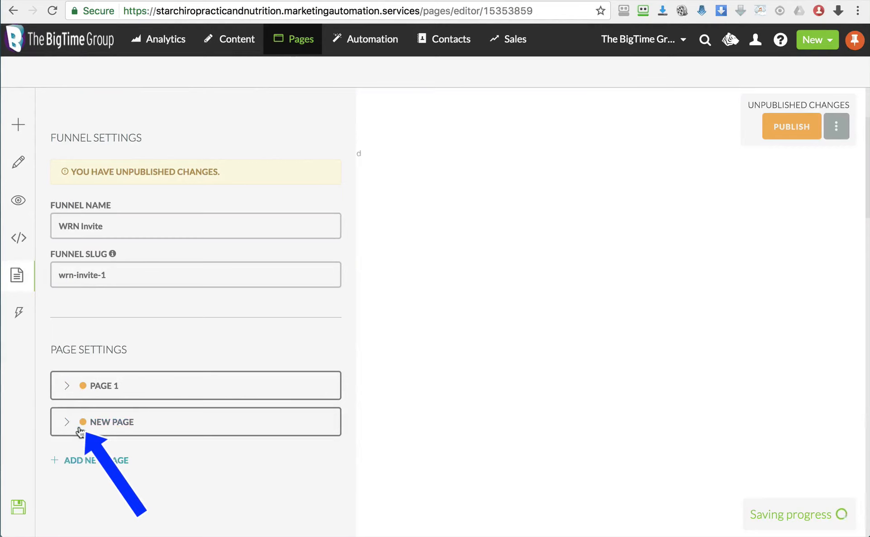
pyautogui.click(110, 426)
pyautogui.click(110, 464)
pyautogui.tripleClick(114, 466)
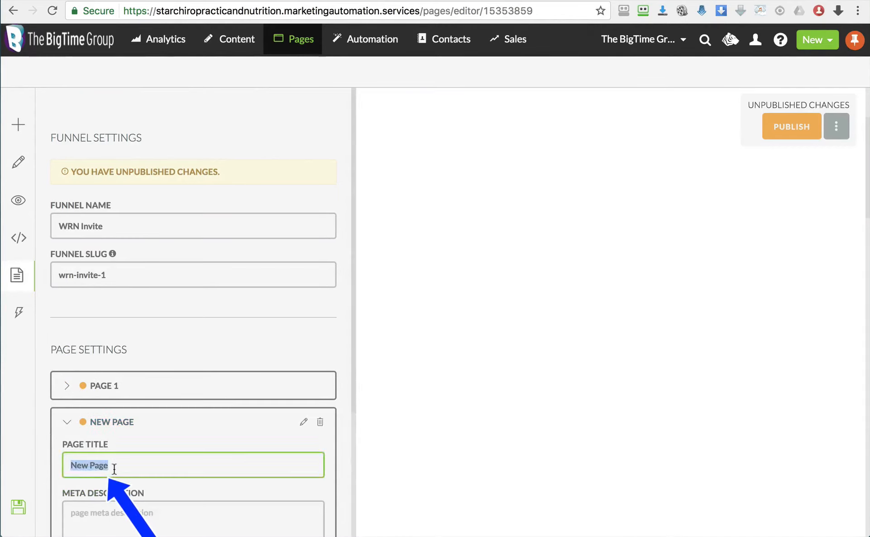
pyautogui.write('Thank You')
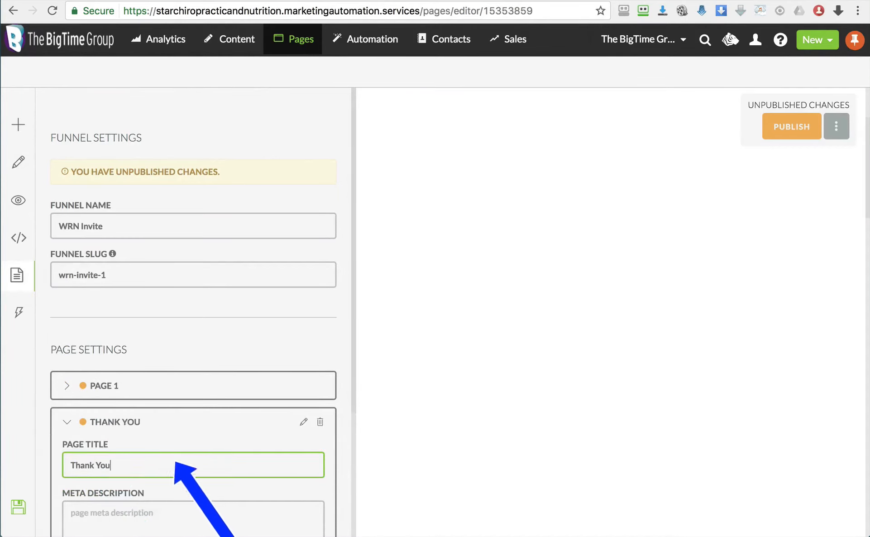
pyautogui.click(305, 422)
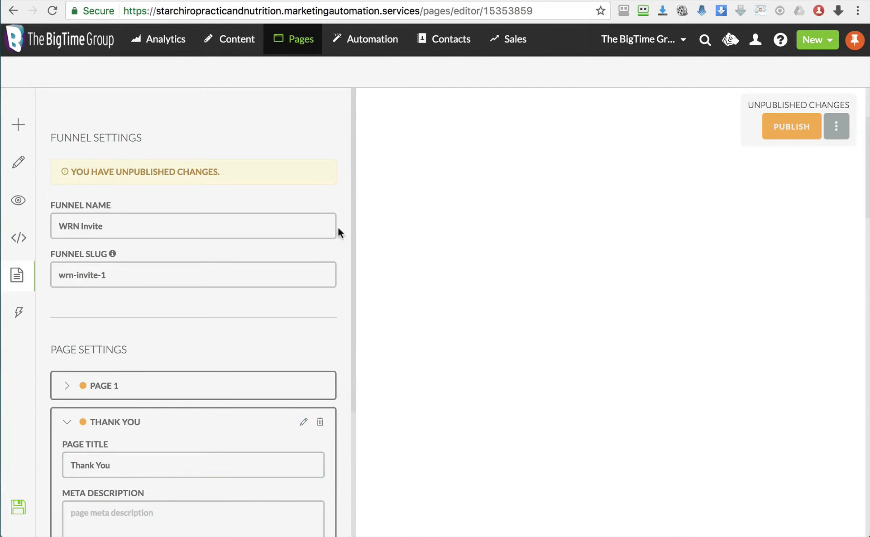
# Add the "We Promise You This" block from the Cover category to the blank Thank You page
pyautogui.click(19, 125)
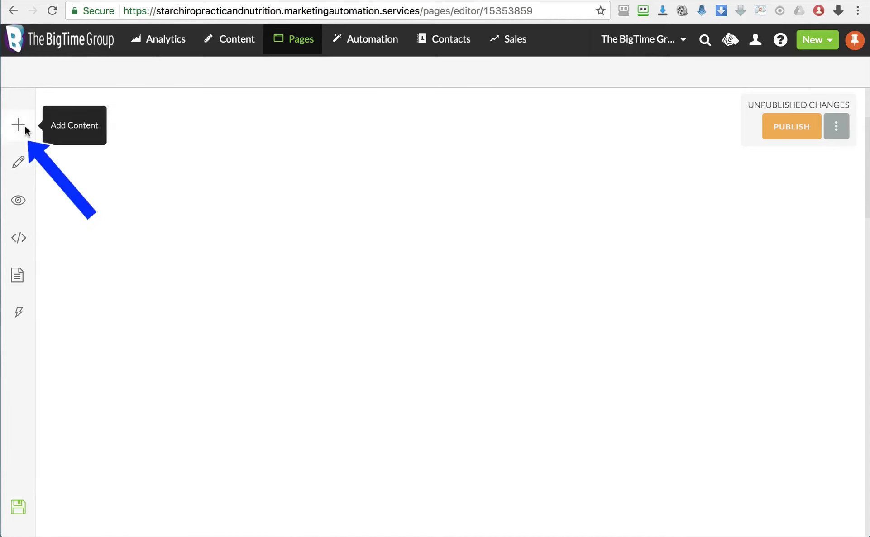
pyautogui.click(25, 128)
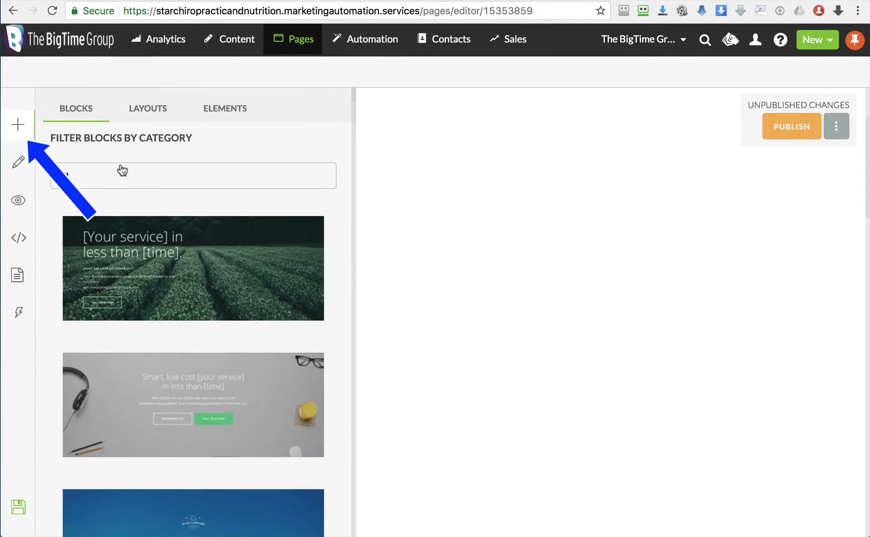
pyautogui.click(100, 177)
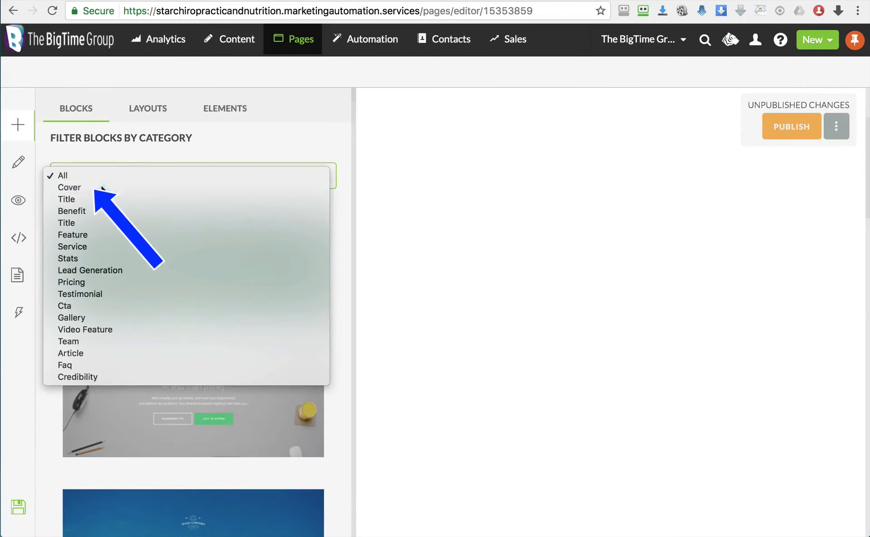
pyautogui.click(101, 187)
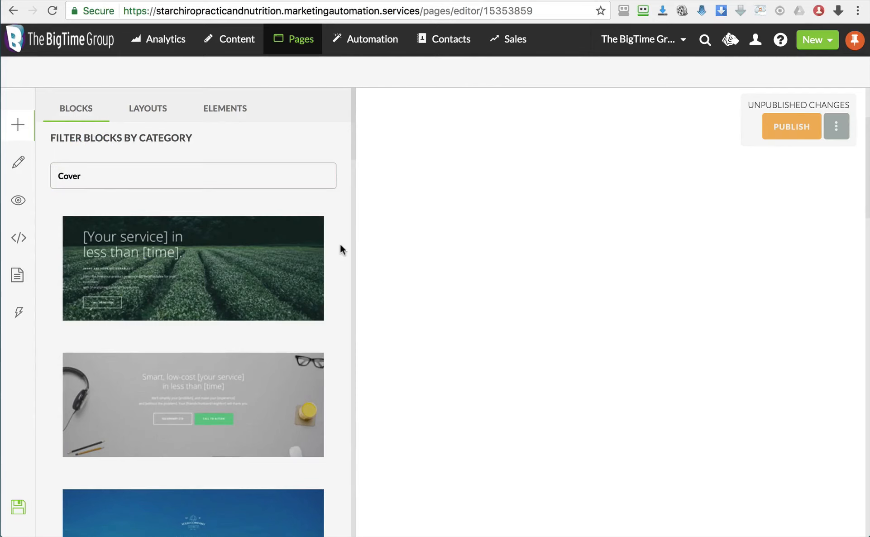
pyautogui.scroll(-20, 340, 245)
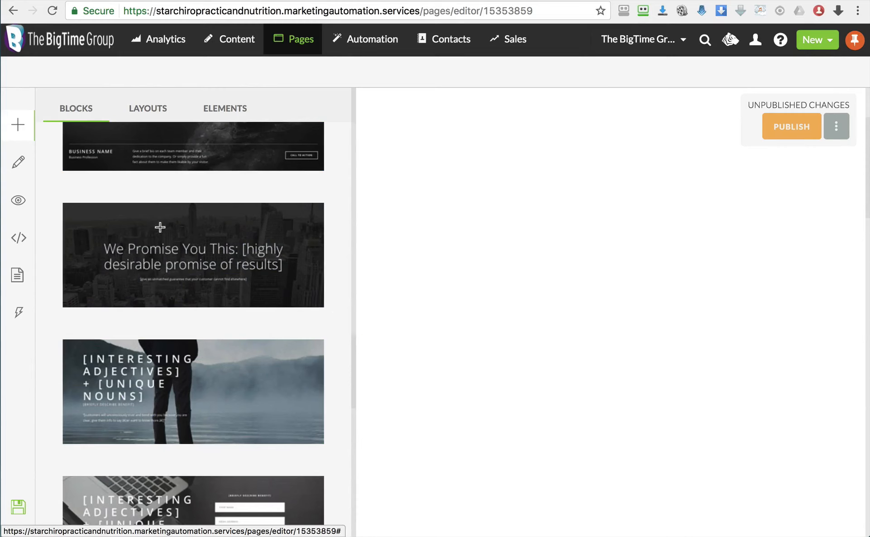
pyautogui.click(216, 225)
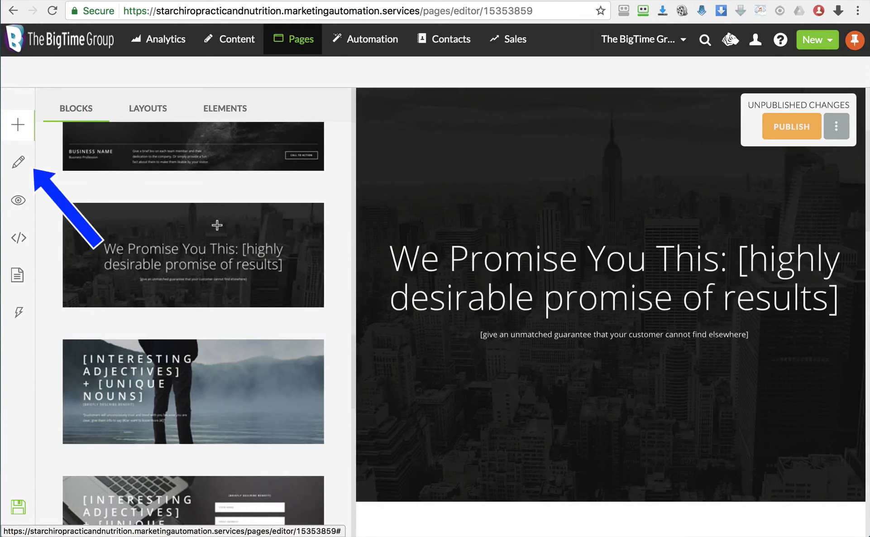
# Upload the motorcycle rider image as the background of the Thank You page's cover section
pyautogui.click(18, 162)
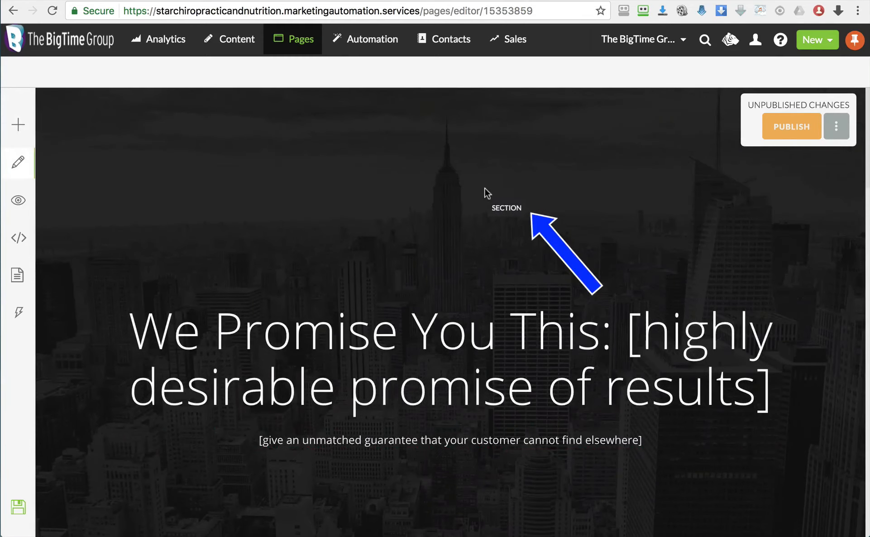
pyautogui.click(485, 188)
pyautogui.click(724, 223)
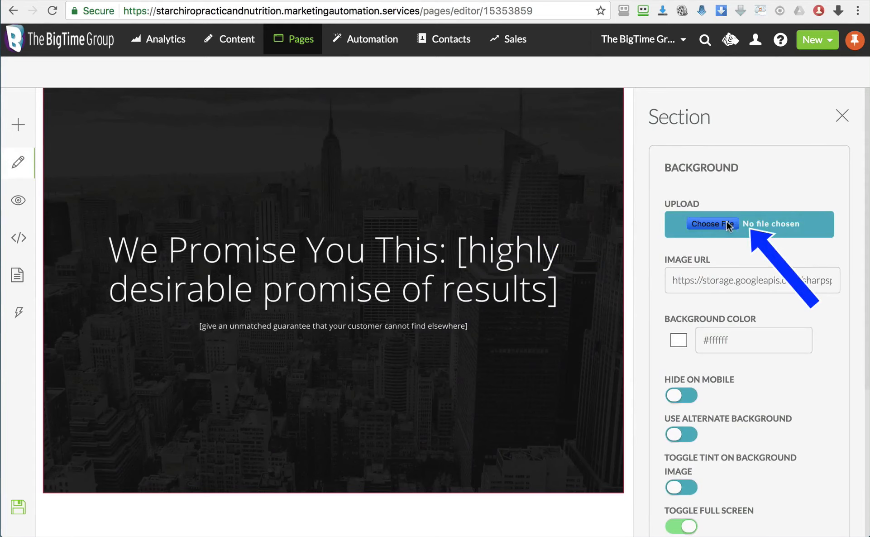
pyautogui.doubleClick(452, 127)
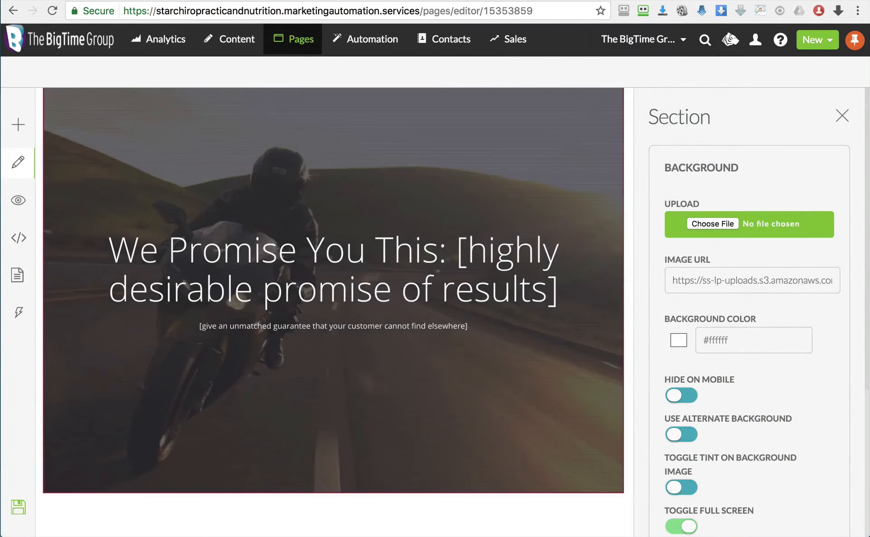
# Replace the cover headline with "Thanks! We look forward to seeing you next Tuesday."
pyautogui.click(456, 267)
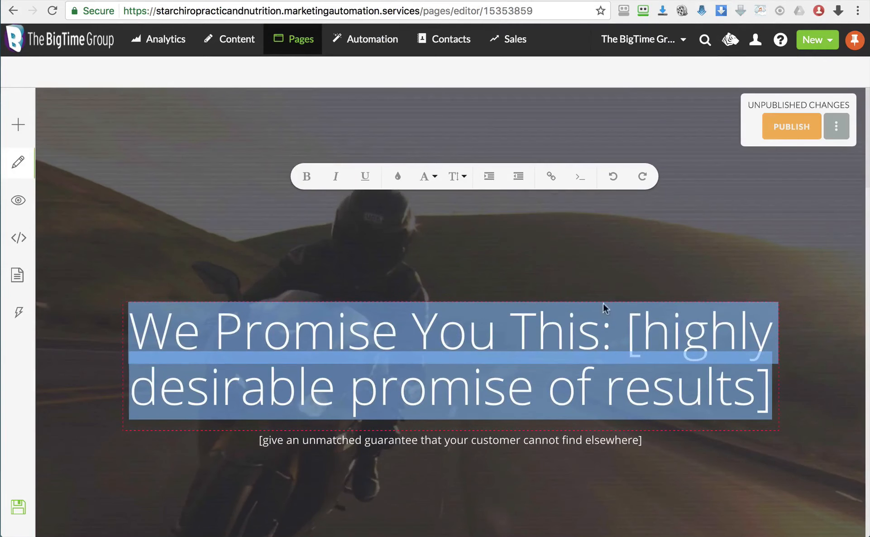
pyautogui.write('T')
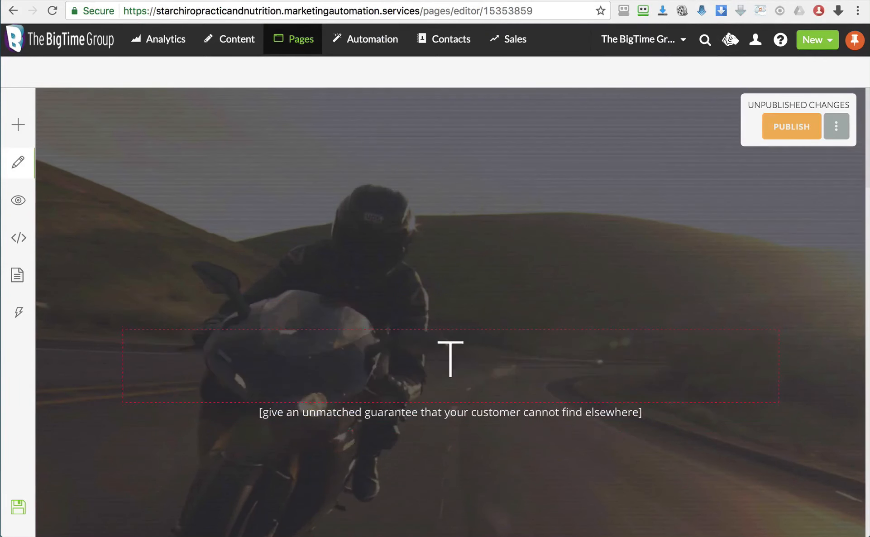
pyautogui.write('hanks! We look forward to seeing you next Tuesday!')
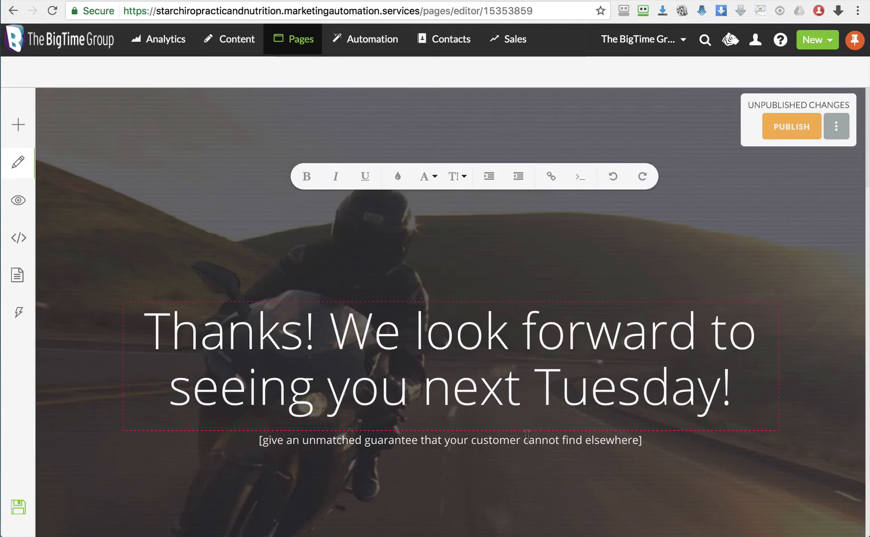
pyautogui.press('BackSpace')
pyautogui.write('.')
# Replace the text below the headline with "All the info that you need to attend is being emailed to you right now!"
pyautogui.doubleClick(493, 442)
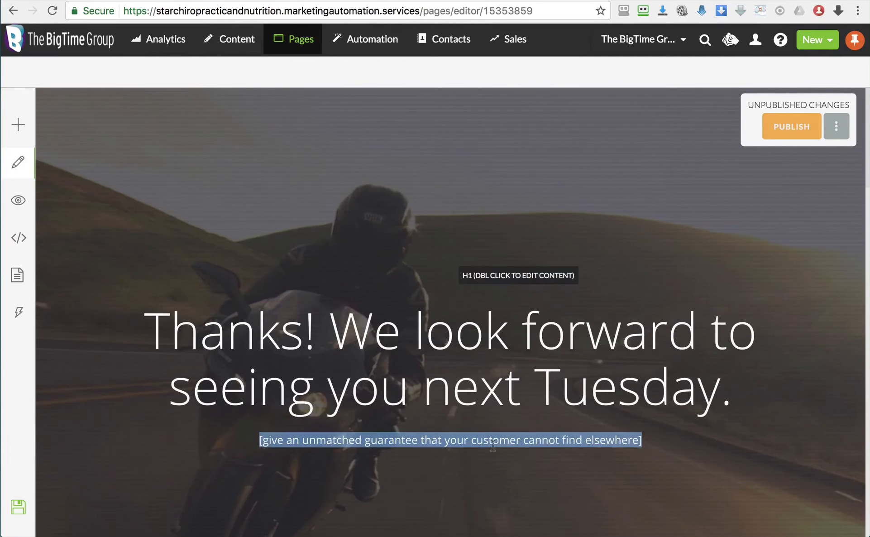
pyautogui.press('BackSpace')
pyautogui.write('All the info t')
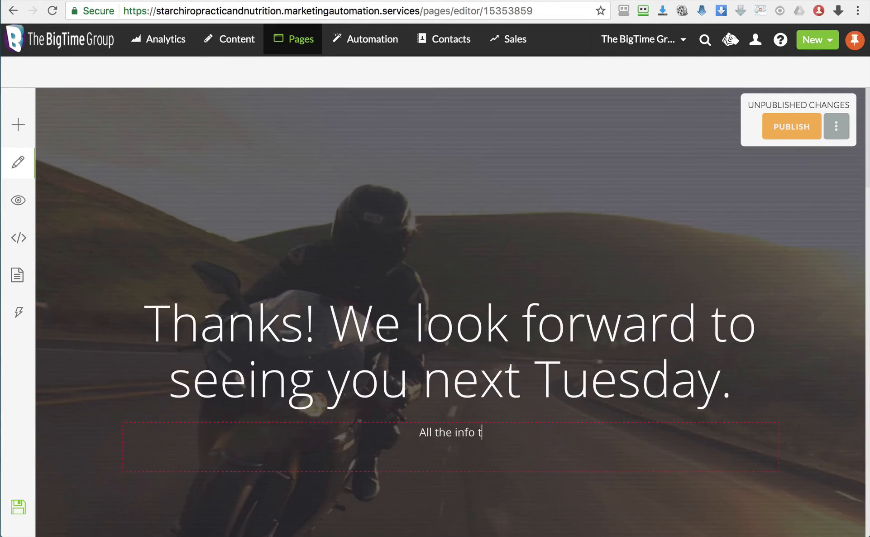
pyautogui.write('hat you need to attend is being emailed to you right now!')
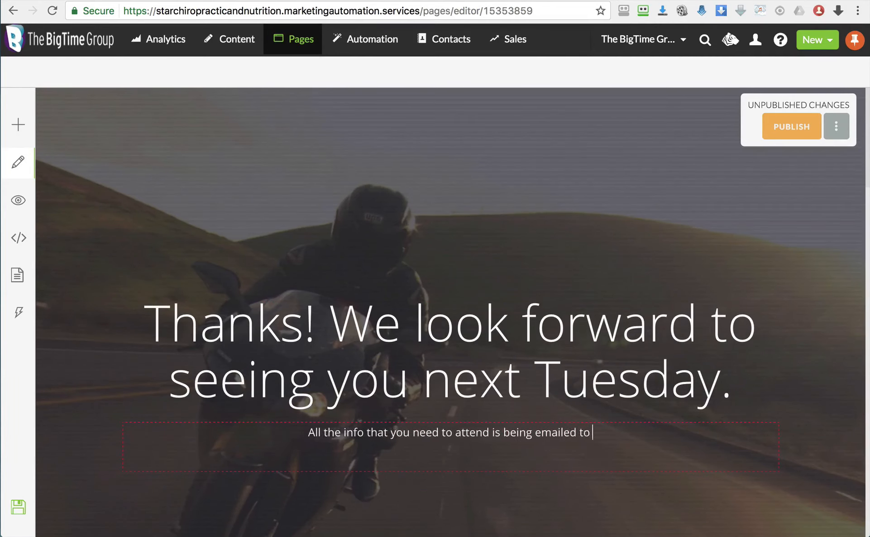
pyautogui.click(569, 461)
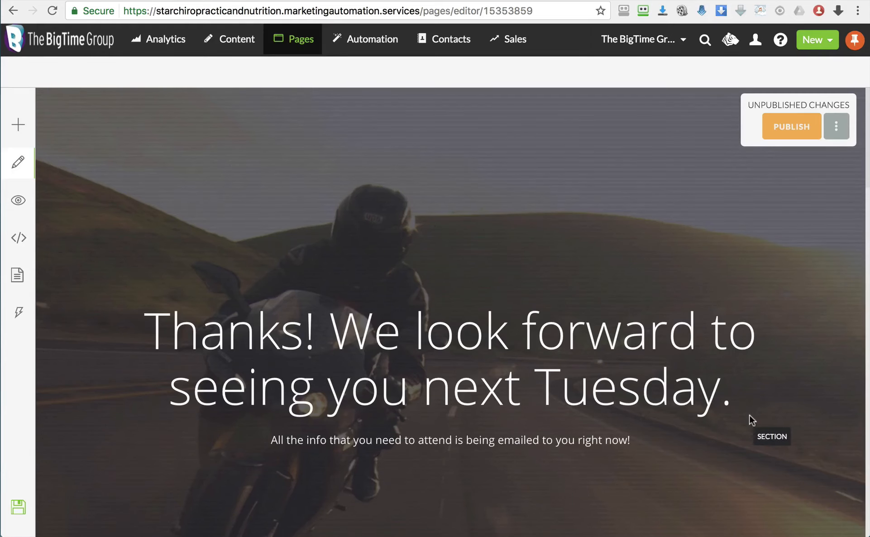
# Rename the funnel's Page 1 as "Index" and open that page for editing
pyautogui.scroll(-3, 749, 415)
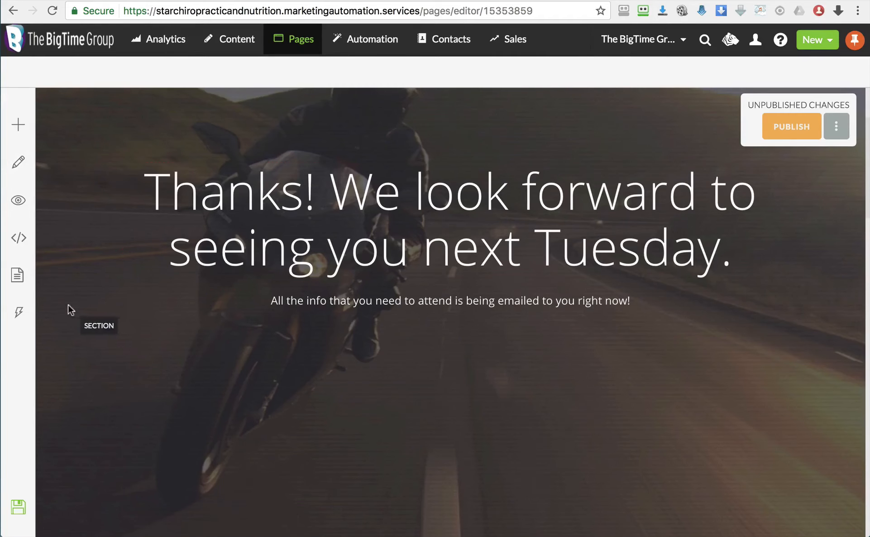
pyautogui.click(20, 280)
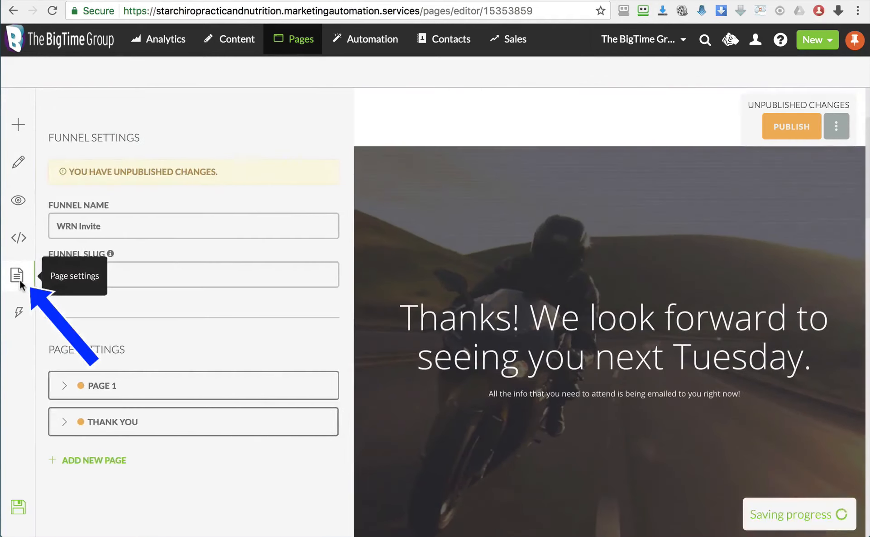
pyautogui.click(111, 385)
pyautogui.click(115, 425)
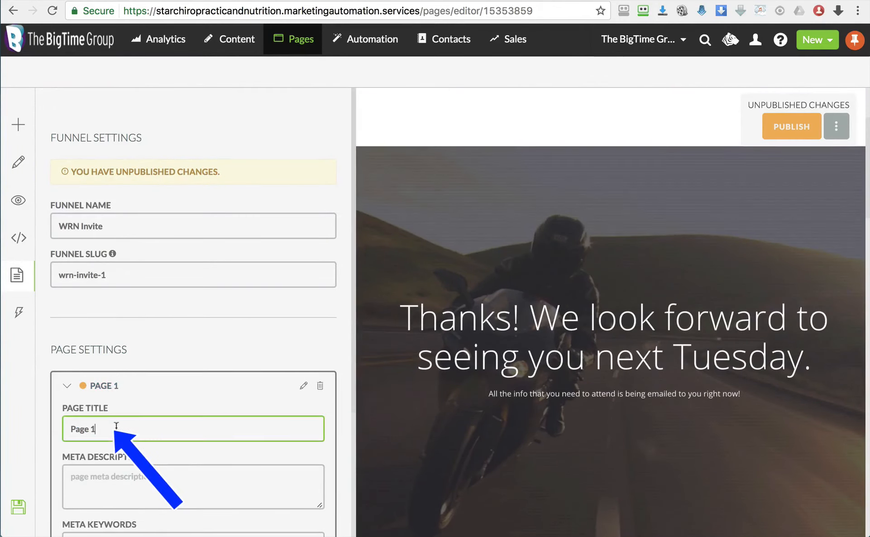
pyautogui.tripleClick(116, 425)
pyautogui.write('Index')
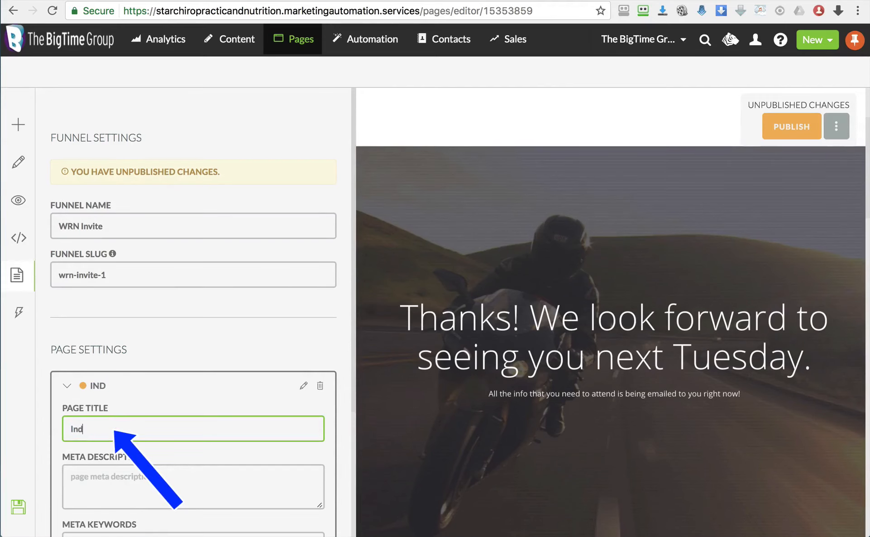
pyautogui.click(304, 387)
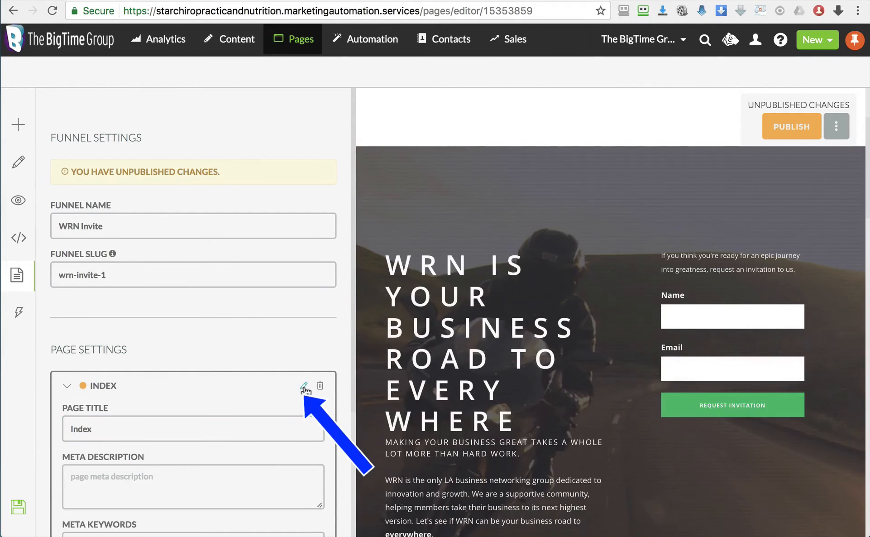
# Open the landing page's WRN Invite form in the form editor and display its general settings
pyautogui.click(20, 164)
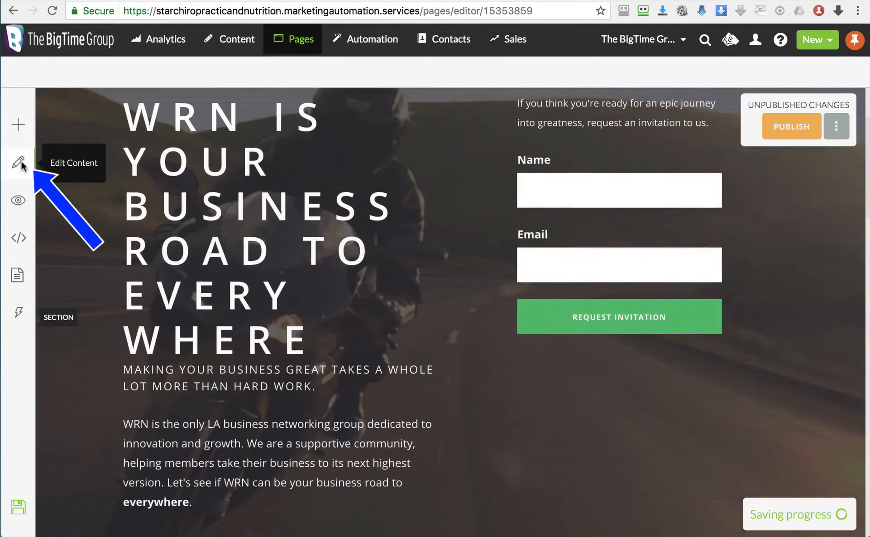
pyautogui.click(614, 188)
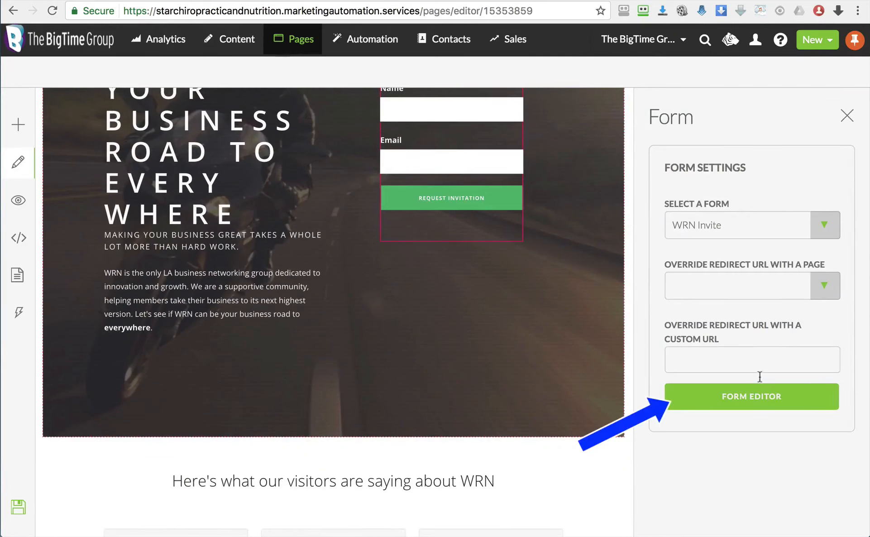
pyautogui.click(756, 400)
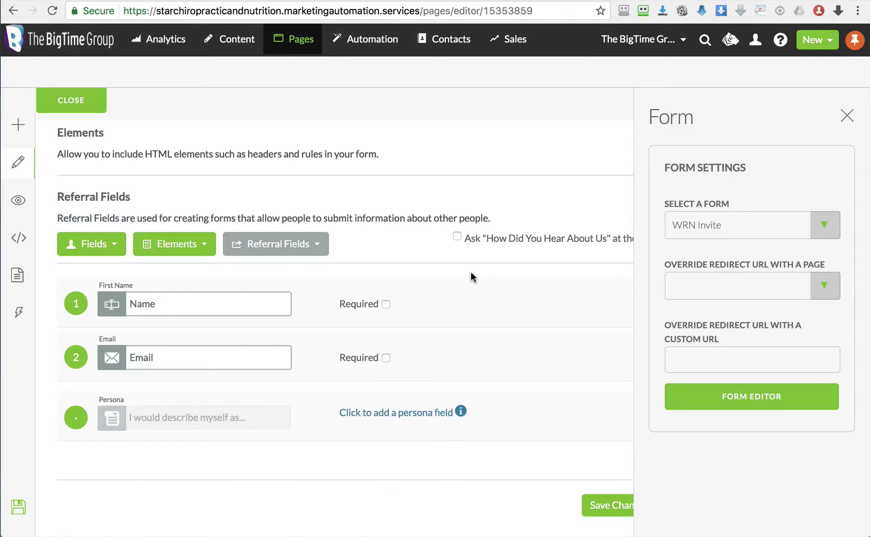
pyautogui.scroll(6, 471, 272)
pyautogui.click(124, 209)
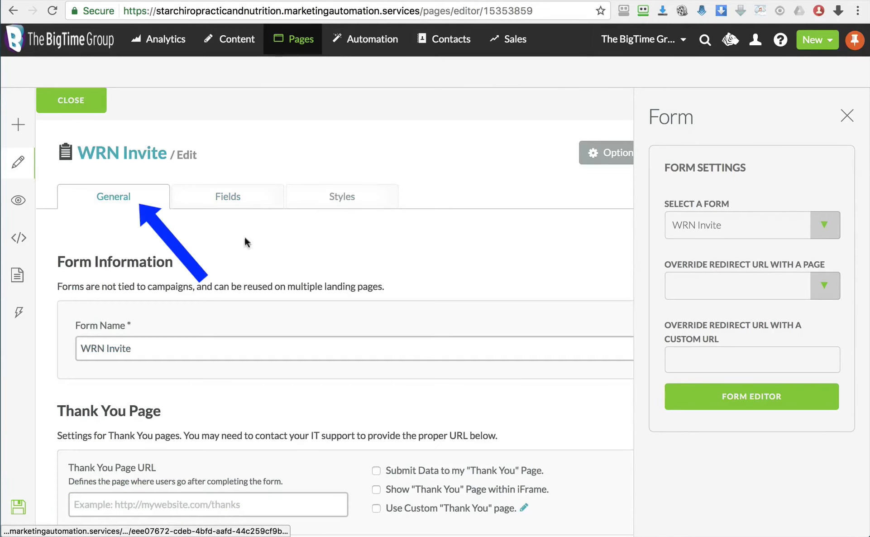
# Review the WRN Invite form's Thank You page and lead data settings, and close the form editor
pyautogui.scroll(-4, 496, 291)
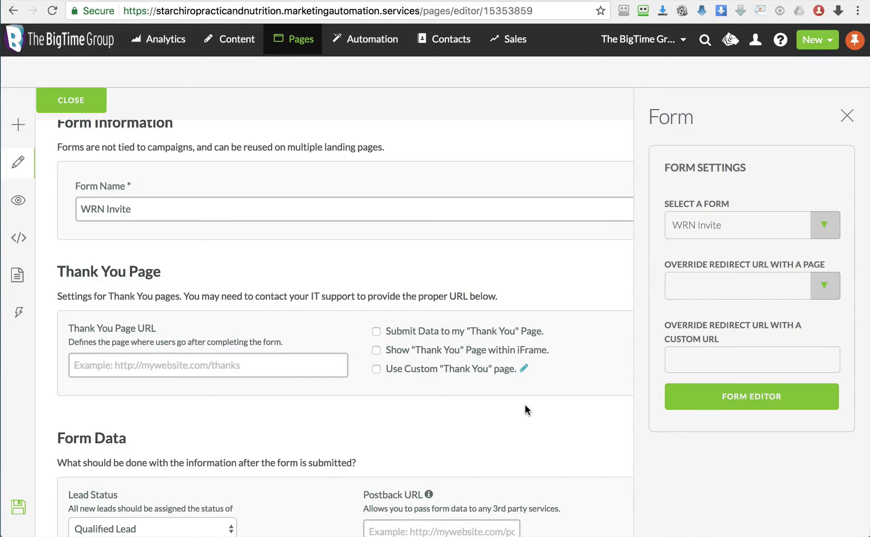
pyautogui.scroll(-3, 525, 405)
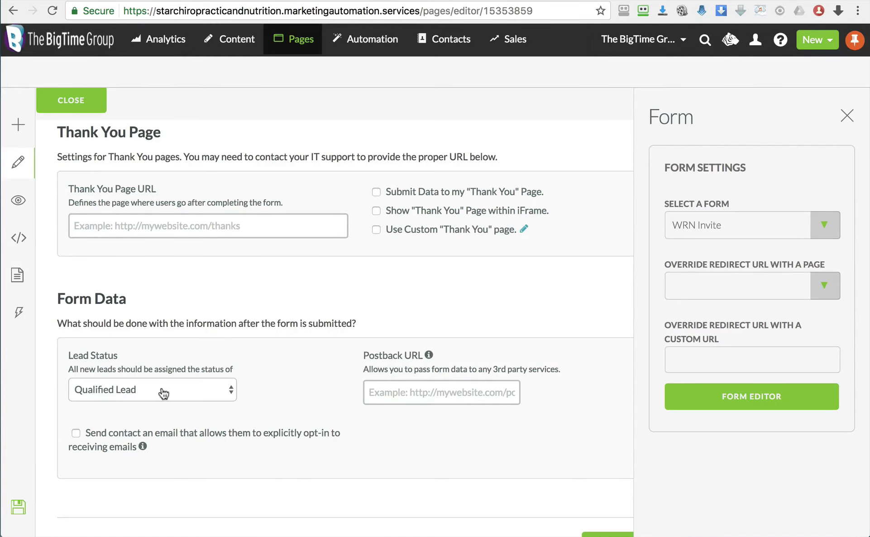
pyautogui.scroll(6, 163, 317)
pyautogui.click(69, 98)
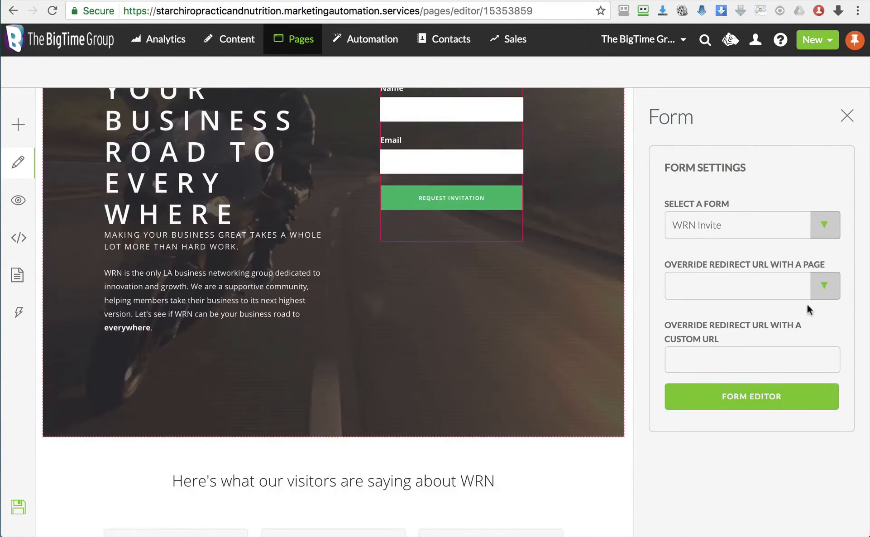
# Set the form's redirect override page to "Thank You" and close the form settings
pyautogui.click(823, 290)
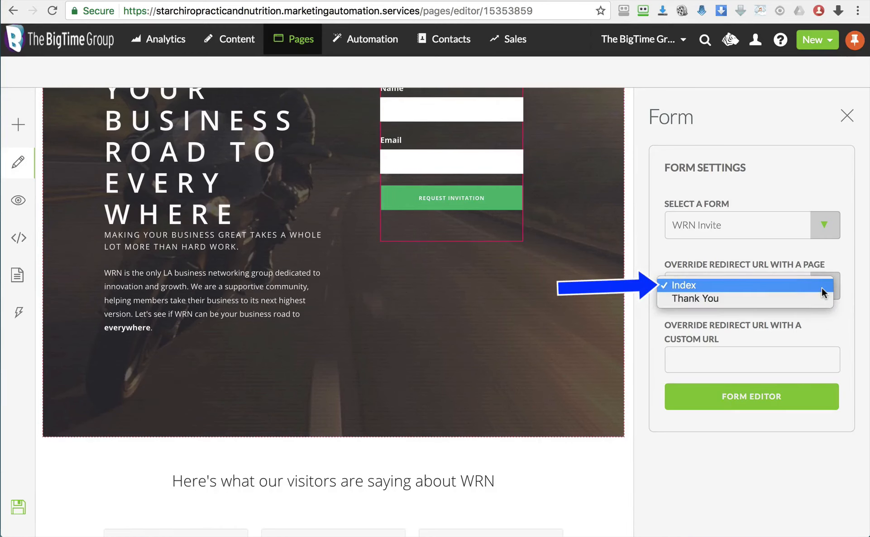
pyautogui.click(811, 299)
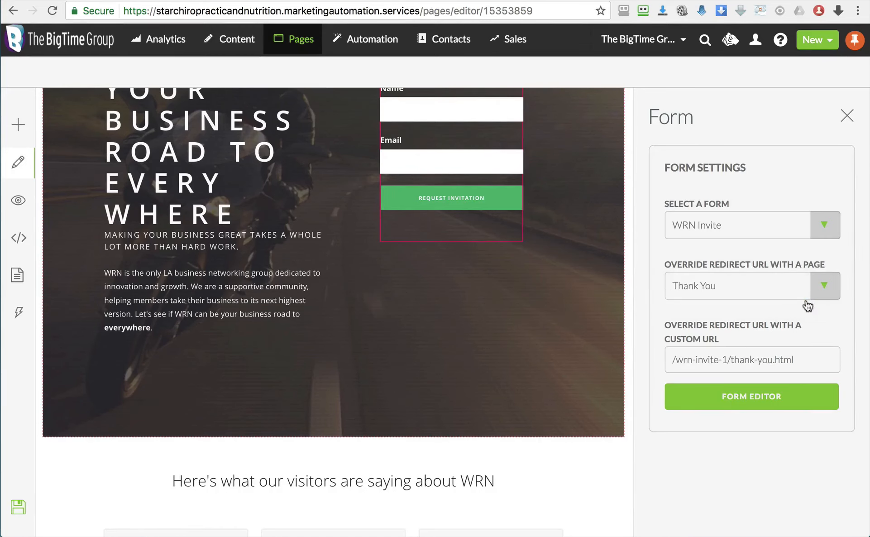
pyautogui.click(847, 115)
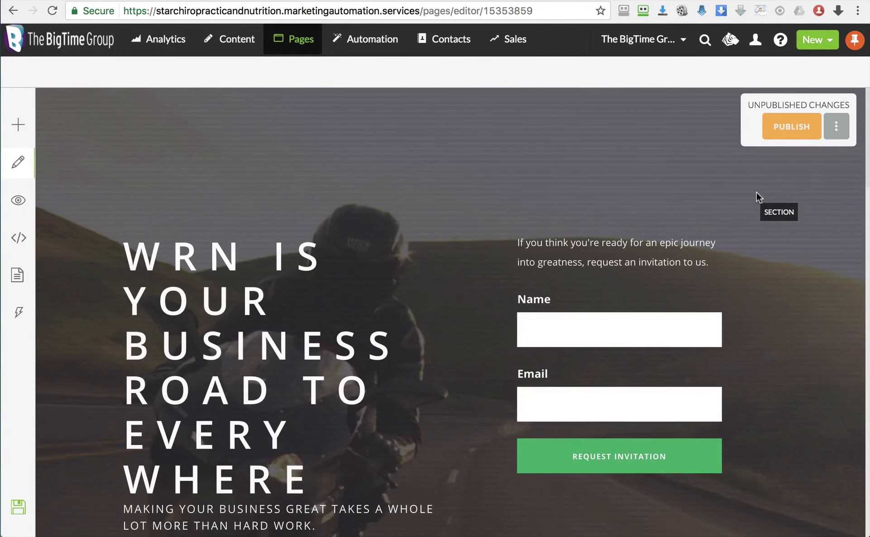
# Look over the landing page, open the funnel's page settings and publish the Index page
pyautogui.scroll(-10, 757, 191)
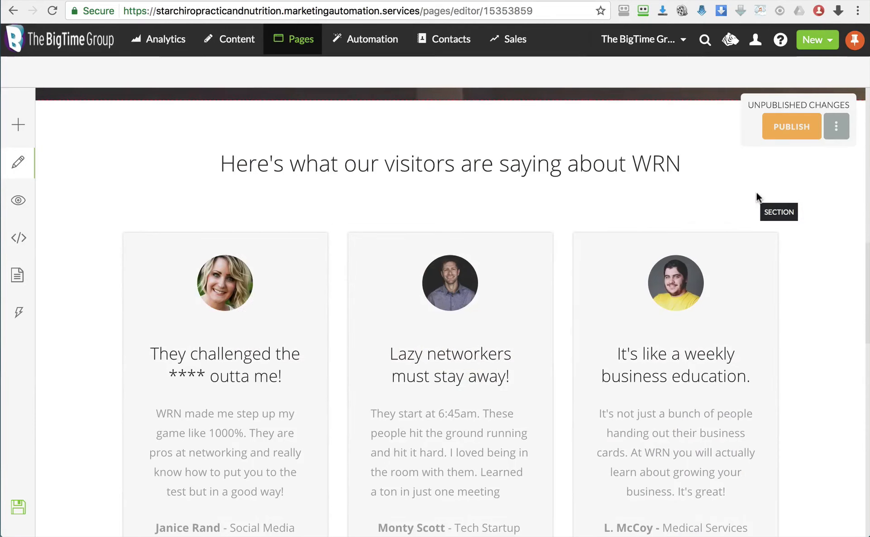
pyautogui.scroll(-9, 756, 191)
pyautogui.scroll(-8, 760, 203)
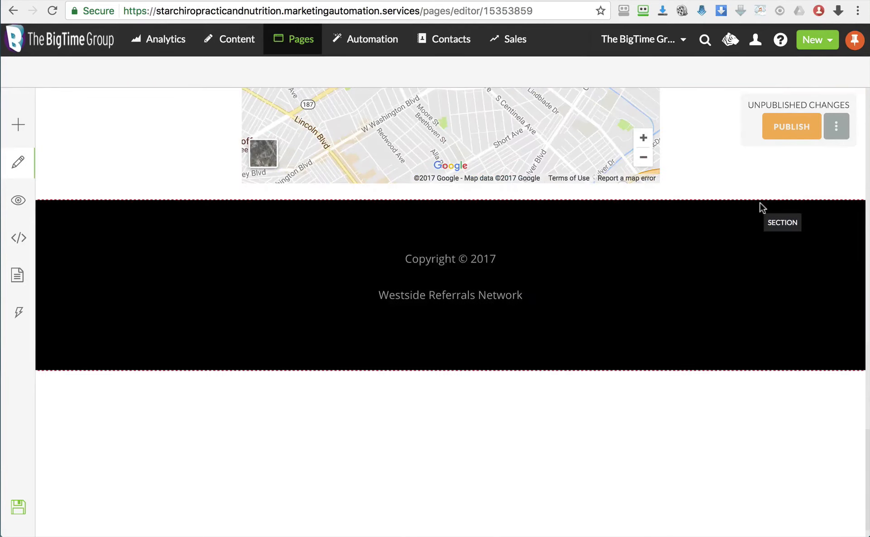
pyautogui.scroll(8, 760, 208)
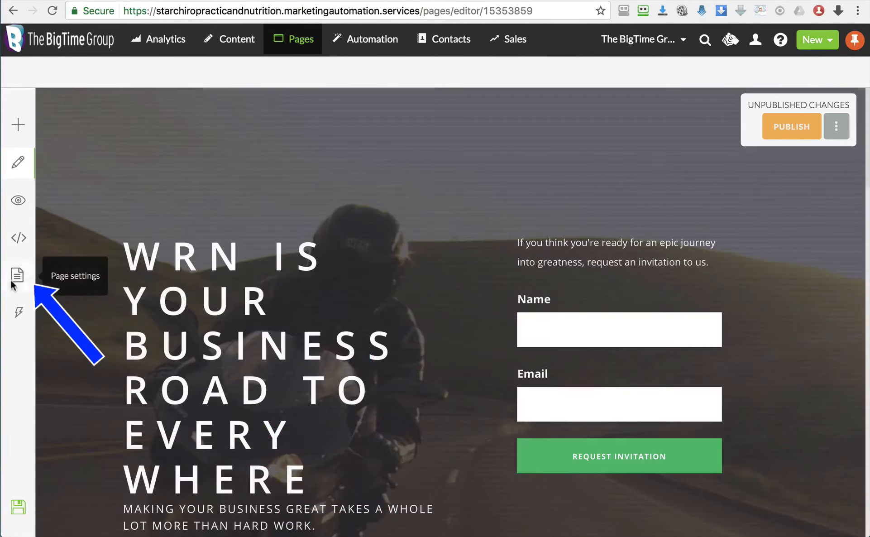
pyautogui.click(19, 277)
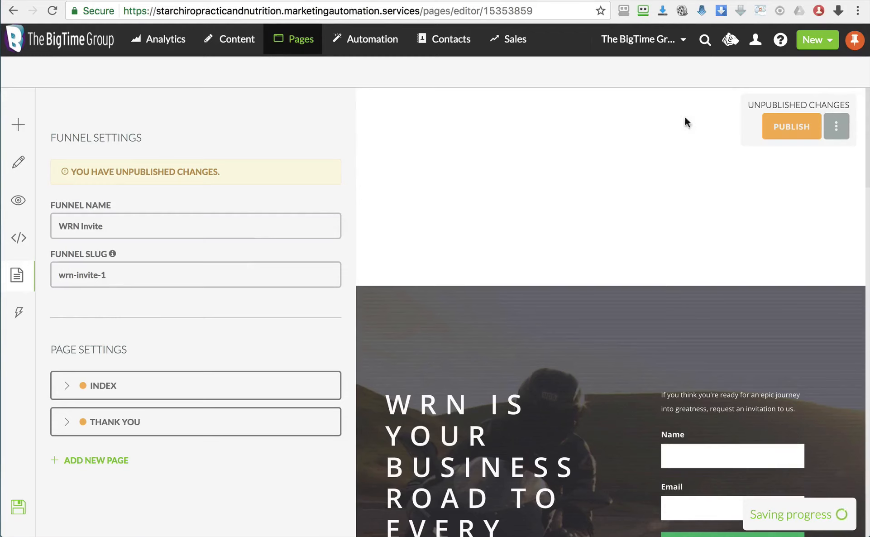
pyautogui.click(786, 127)
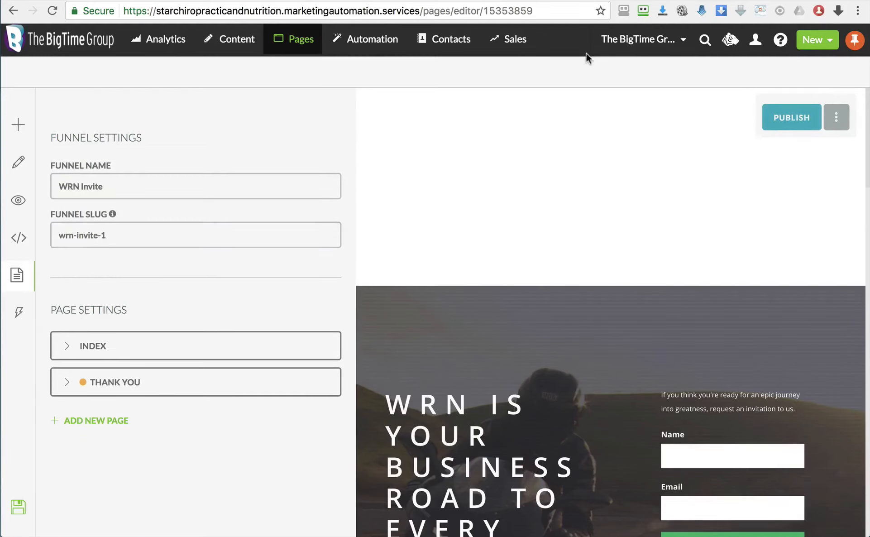
# Visit the live version of the published landing page and look through its content
pyautogui.click(836, 121)
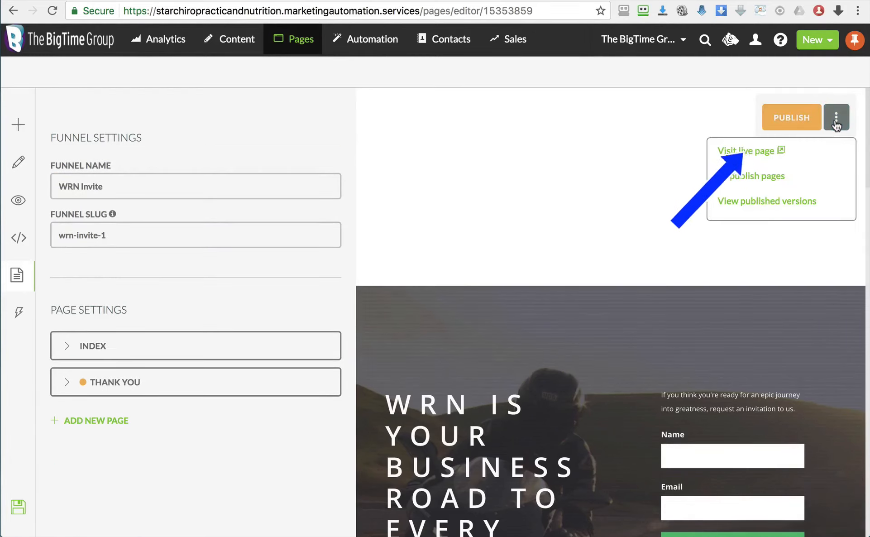
pyautogui.click(744, 152)
pyautogui.scroll(-15, 737, 156)
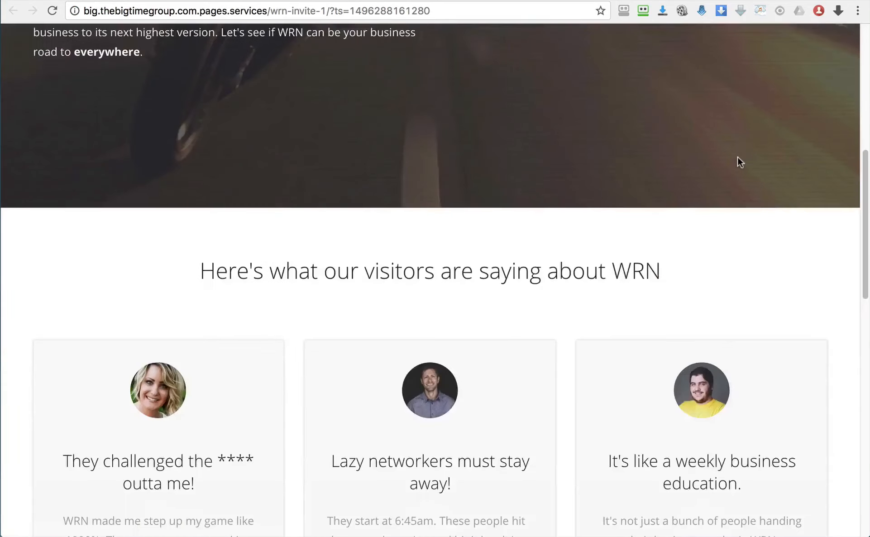
pyautogui.scroll(15, 737, 157)
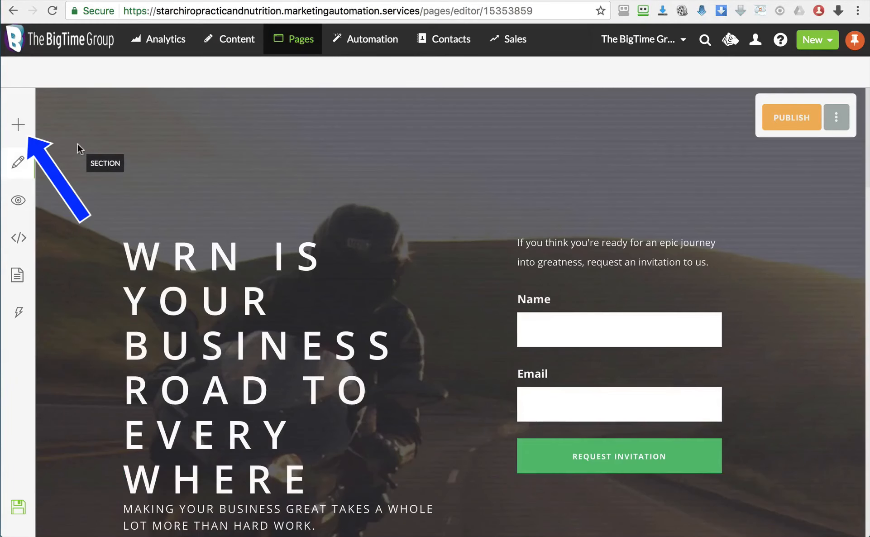
# Add a full-width section at the end of the landing page and place an Image element in it
pyautogui.click(23, 132)
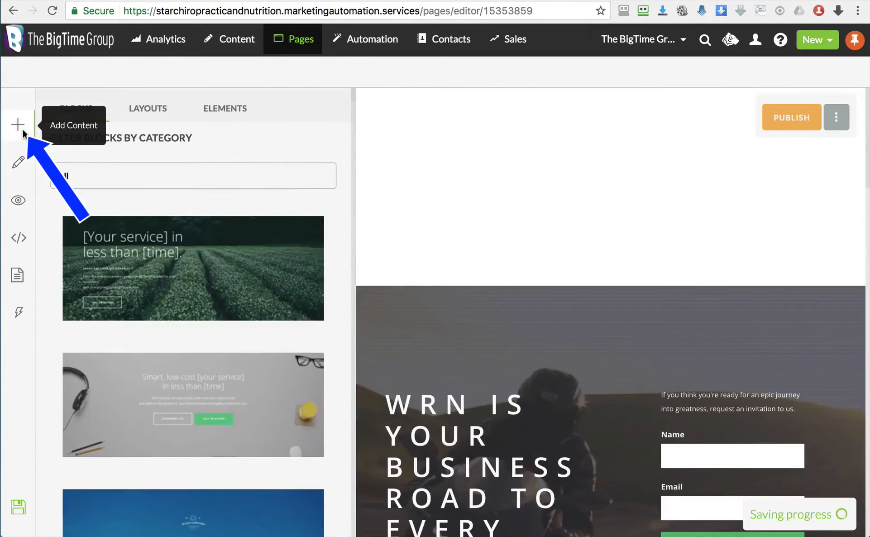
pyautogui.click(150, 112)
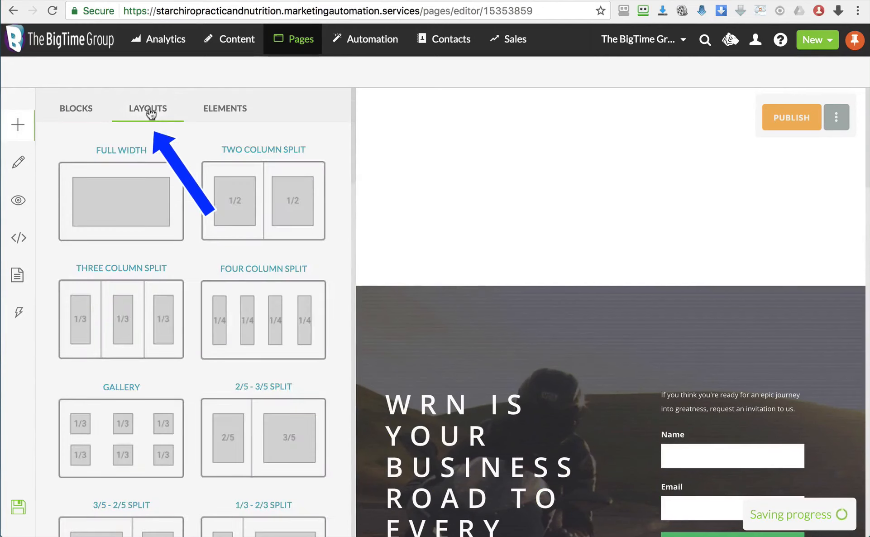
pyautogui.click(121, 203)
pyautogui.click(217, 114)
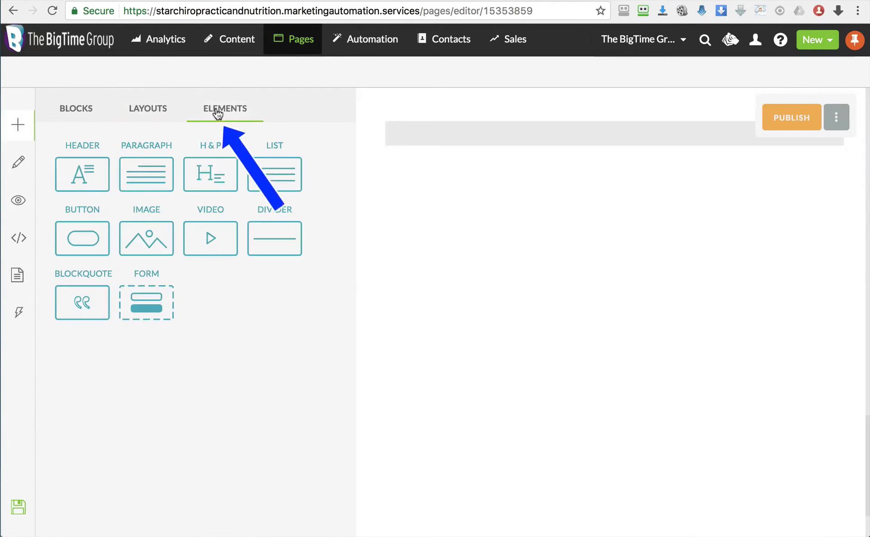
pyautogui.moveTo(153, 235); pyautogui.dragTo(448, 135)
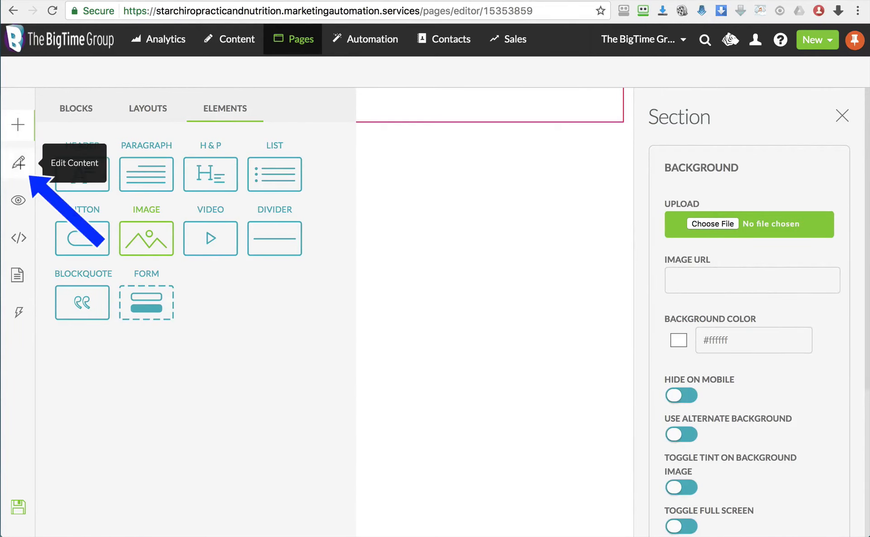
# Select the new image placeholder below the footer for editing and open the Shutterstock image browser for it
pyautogui.click(18, 162)
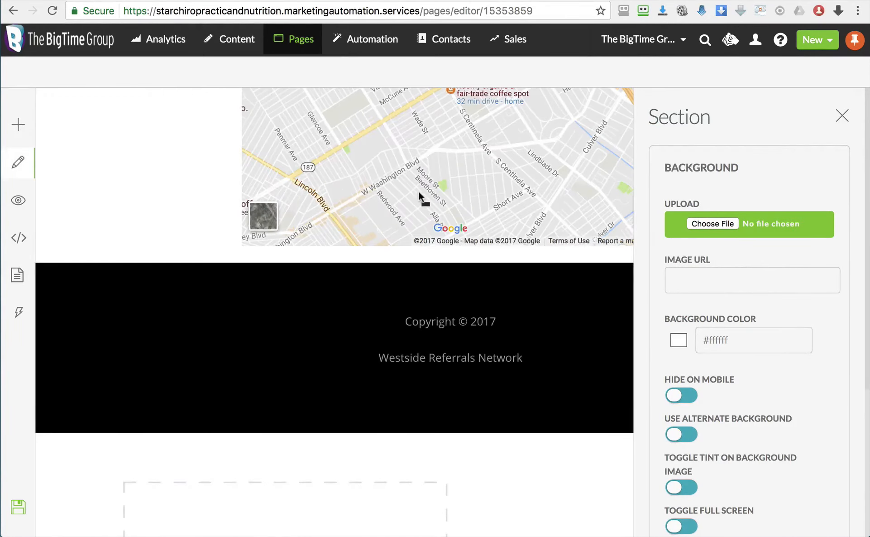
pyautogui.scroll(-4, 362, 308)
pyautogui.click(315, 413)
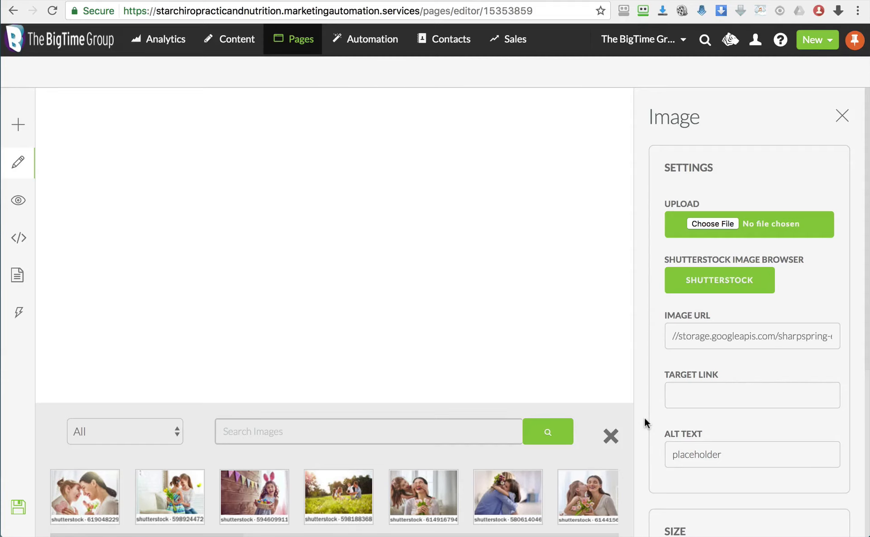
pyautogui.scroll(15, 496, 188)
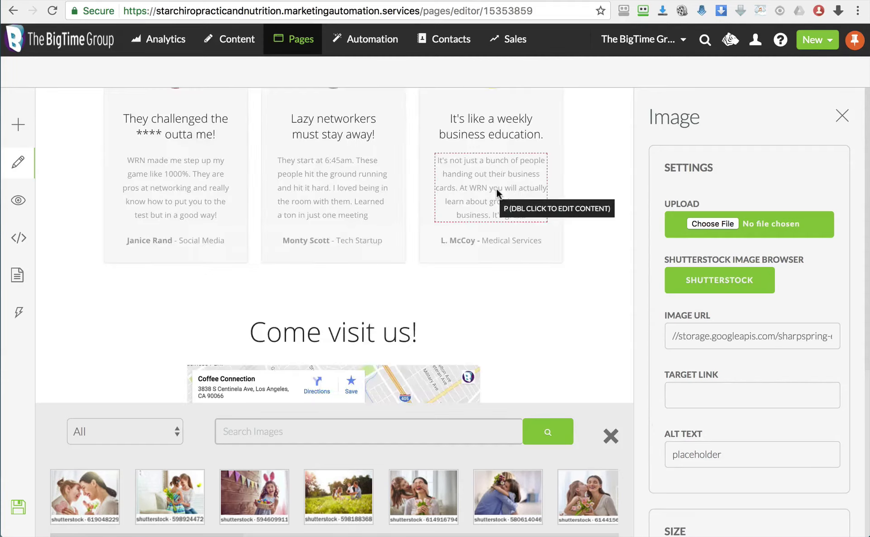
pyautogui.scroll(-20, 496, 194)
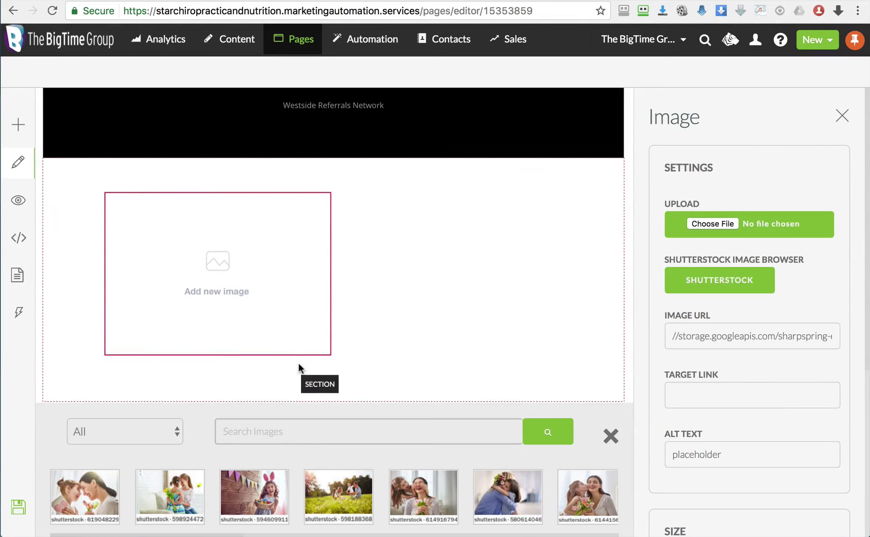
# Search the Shutterstock images for "business group" and insert image 244361152 into the placeholder
pyautogui.click(265, 432)
pyautogui.write('business group')
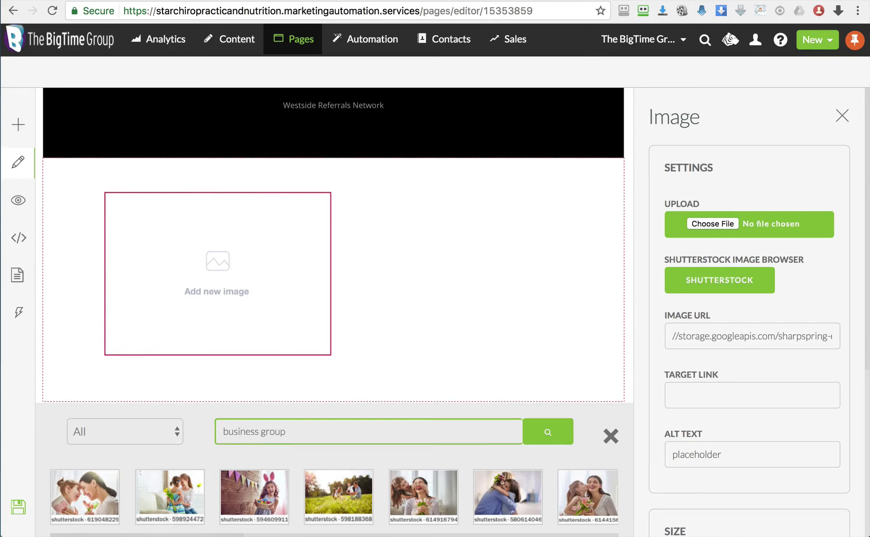
pyautogui.click(545, 431)
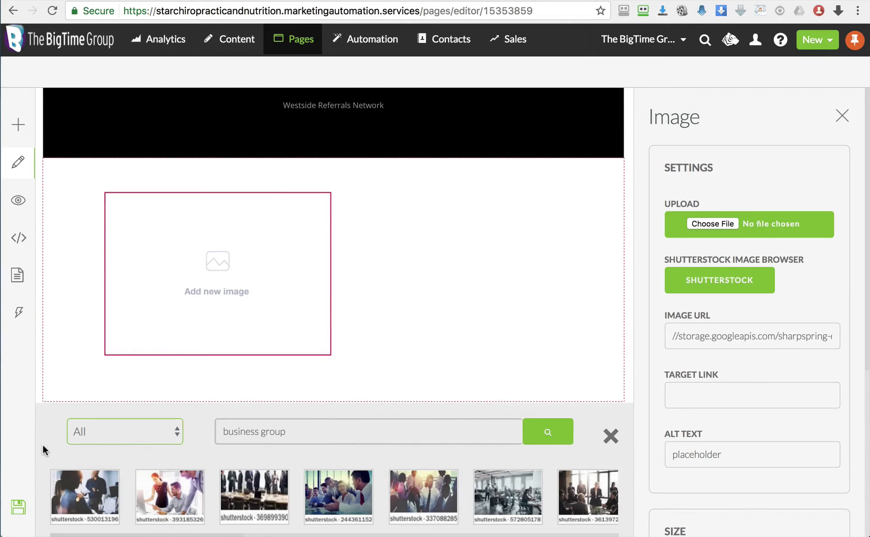
pyautogui.click(341, 493)
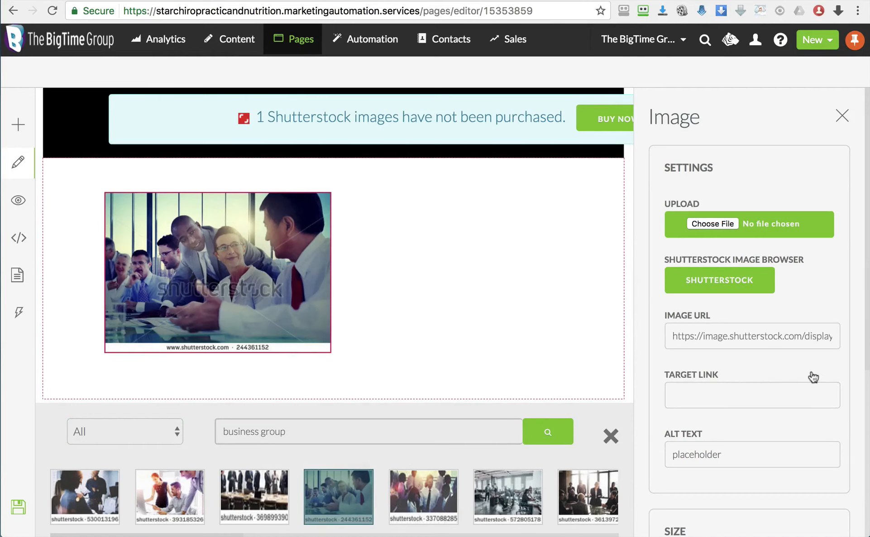
# Set the image width to 600 with proportions constrained, align it to the center, and close the image browser
pyautogui.scroll(-9, 751, 414)
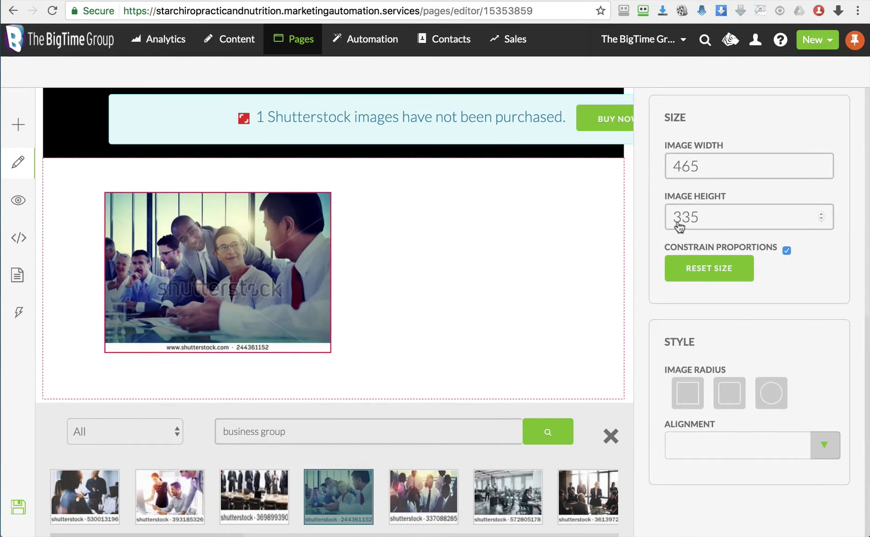
pyautogui.doubleClick(709, 168)
pyautogui.write('600')
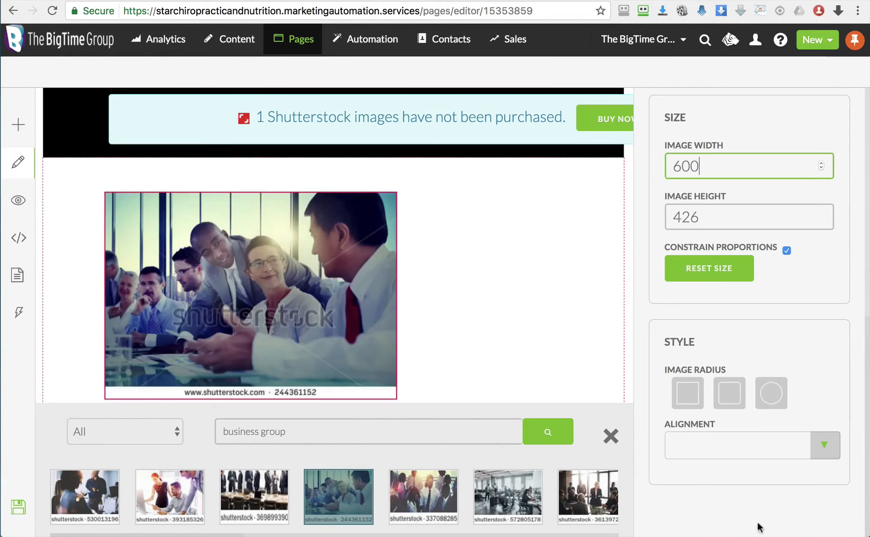
pyautogui.click(758, 441)
pyautogui.click(754, 482)
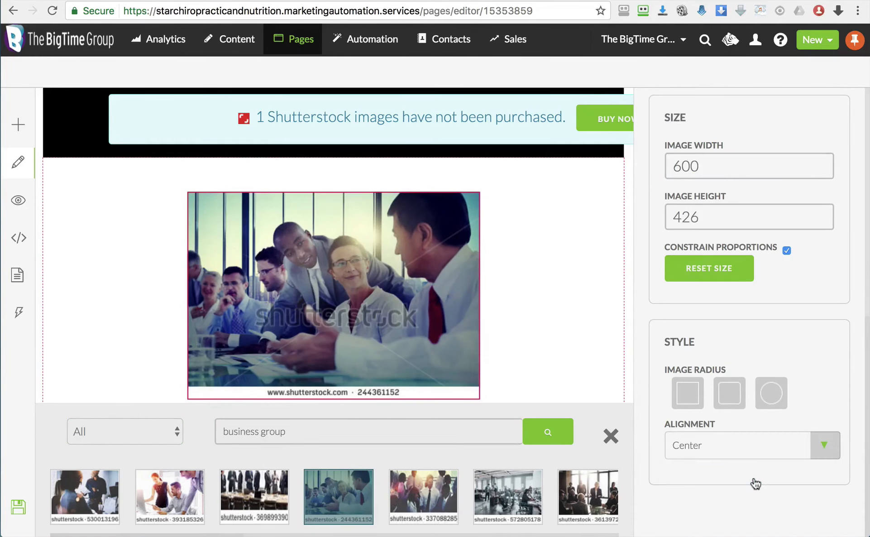
pyautogui.click(611, 435)
# Reorder the page sections so the image section sits between the map and the black copyright footer
pyautogui.click(591, 358)
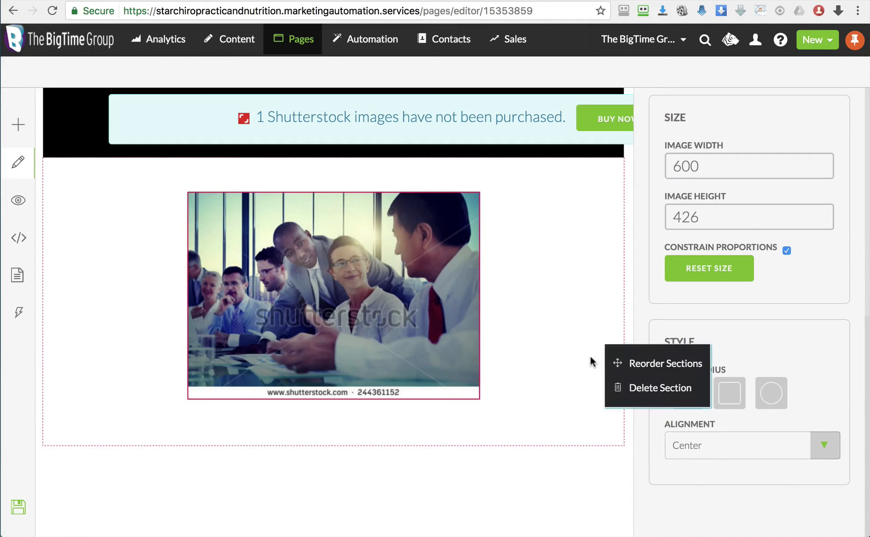
pyautogui.click(615, 362)
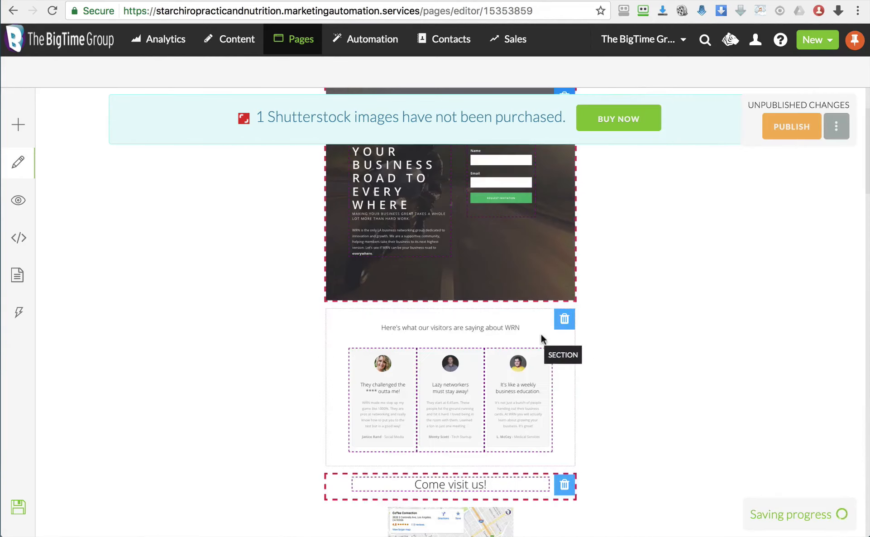
pyautogui.scroll(-10, 544, 339)
pyautogui.scroll(3, 544, 337)
pyautogui.moveTo(557, 437); pyautogui.dragTo(564, 397)
pyautogui.scroll(-8, 778, 423)
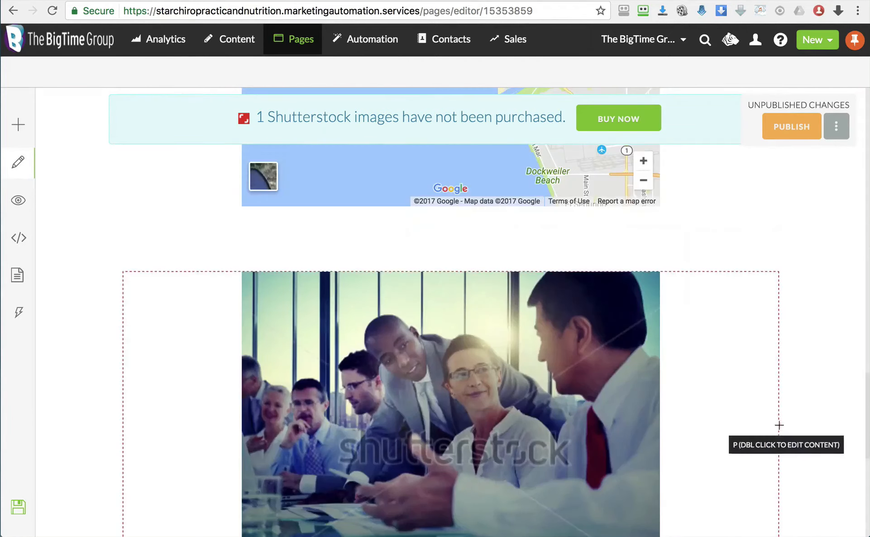
pyautogui.scroll(3, 784, 443)
pyautogui.scroll(3, 779, 333)
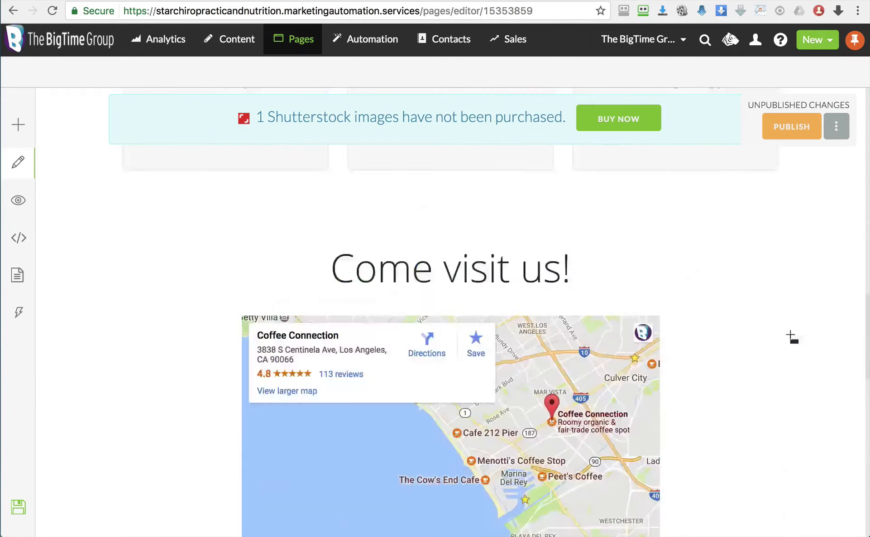
pyautogui.scroll(-5, 792, 344)
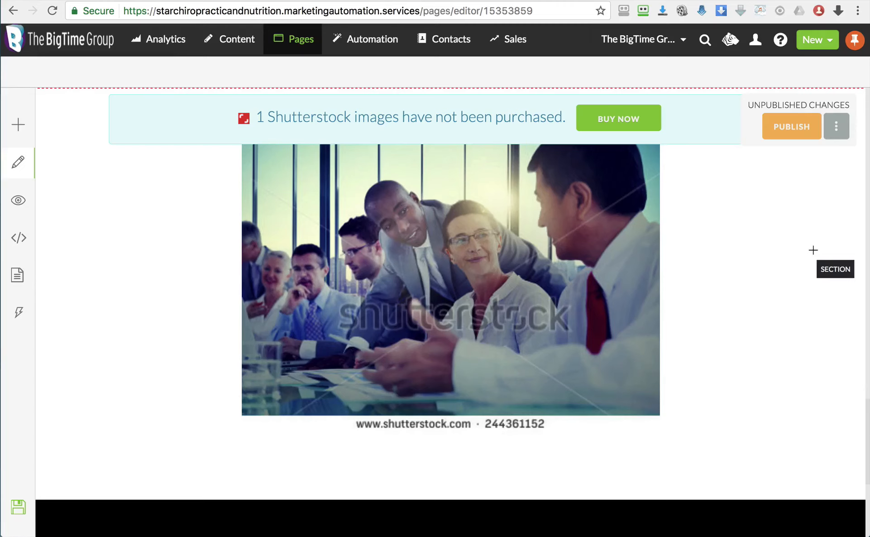
# Search Google for "business group" in a new browser tab
pyautogui.press('super+t')
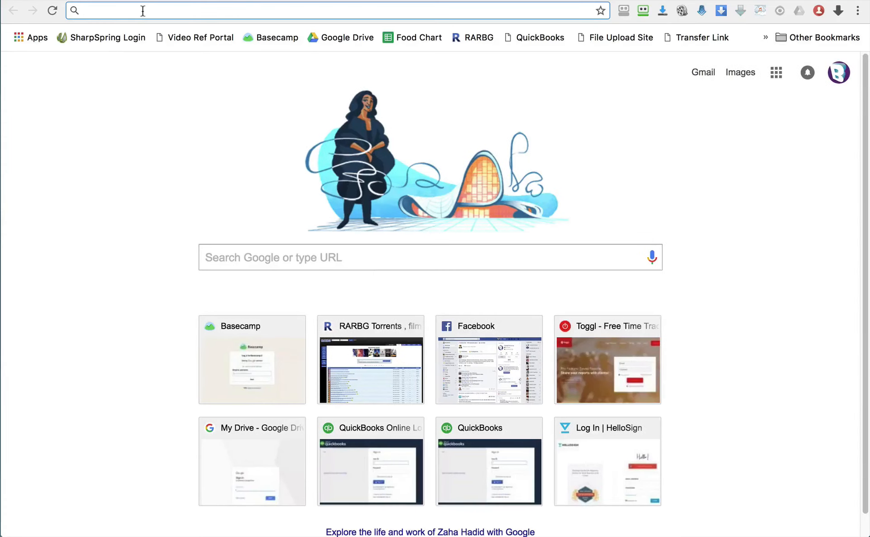
pyautogui.write('business group')
pyautogui.press('Return')
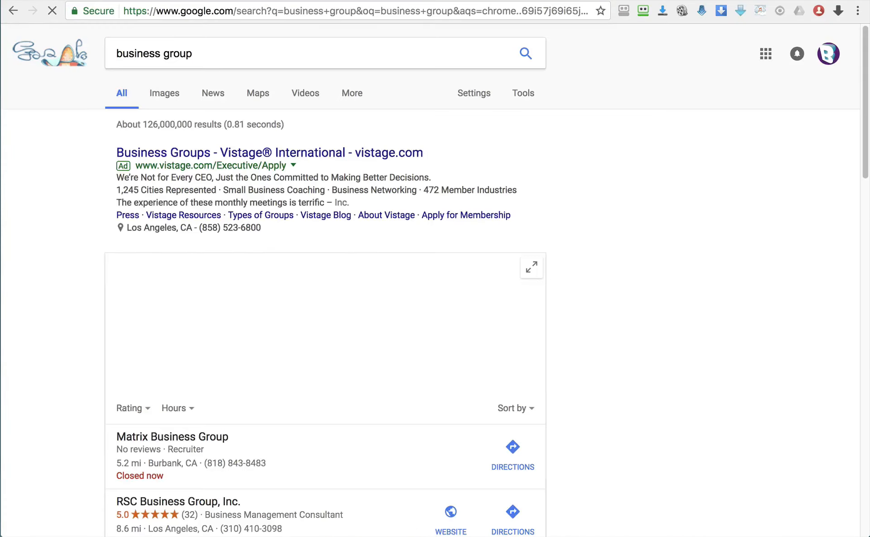
# Show the image results for "business group" and filter them to large size
pyautogui.click(165, 94)
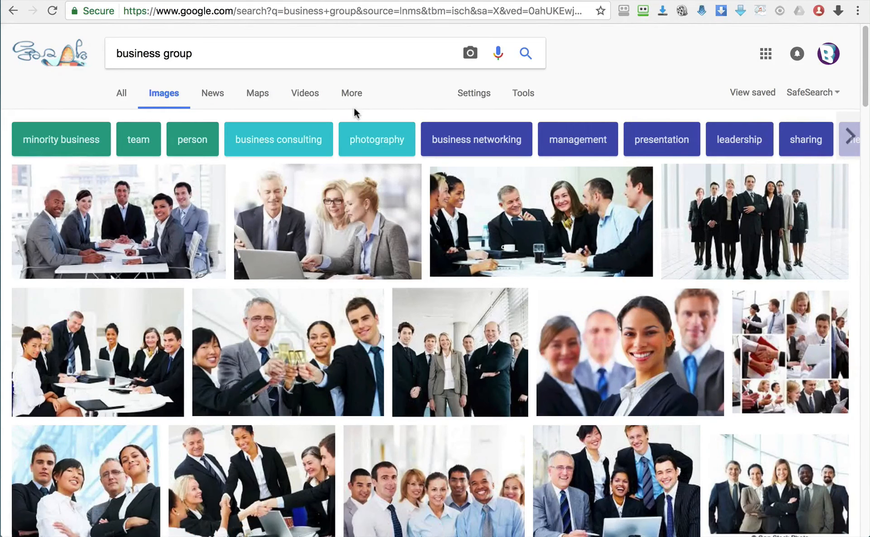
pyautogui.click(538, 97)
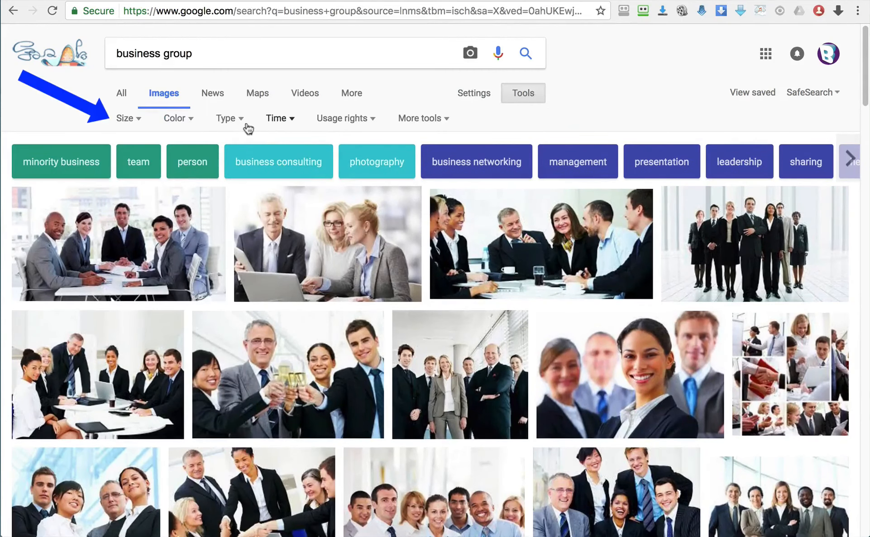
pyautogui.click(139, 120)
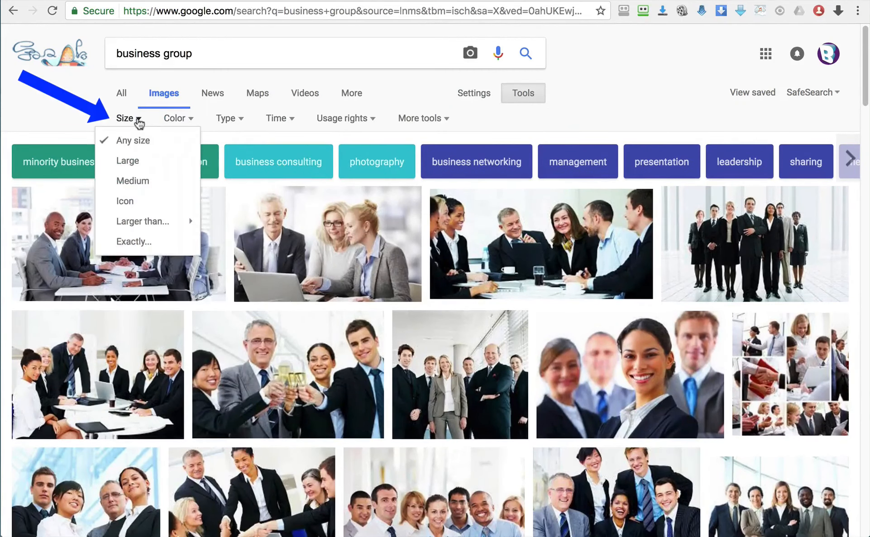
pyautogui.click(138, 167)
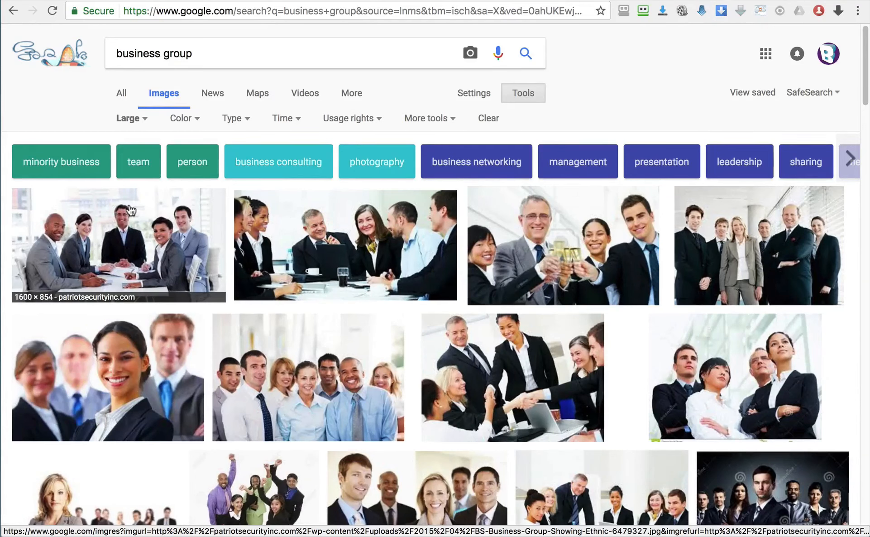
# Open the 1200 × 799 study-french-paris.com group photo at full size and save it to the Desktop as Businesscourses.jpg
pyautogui.scroll(-3, 781, 496)
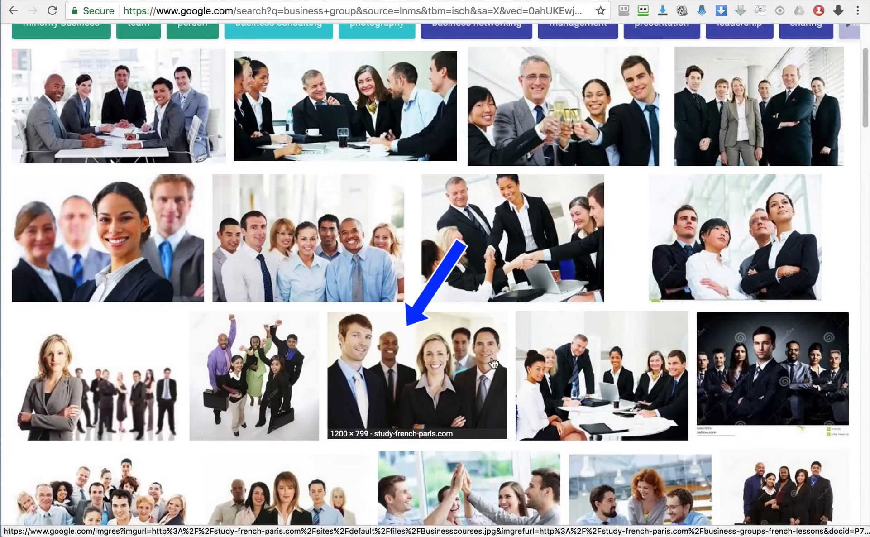
pyautogui.click(421, 395)
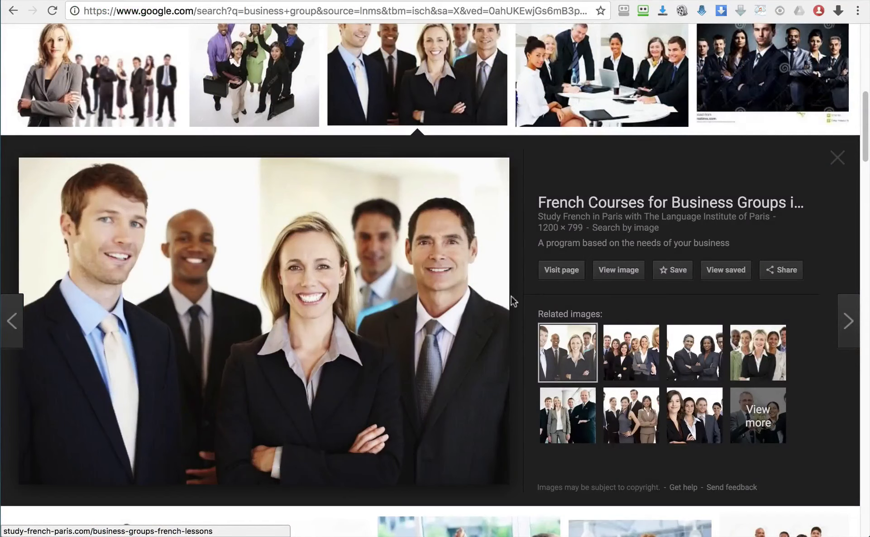
pyautogui.click(620, 272)
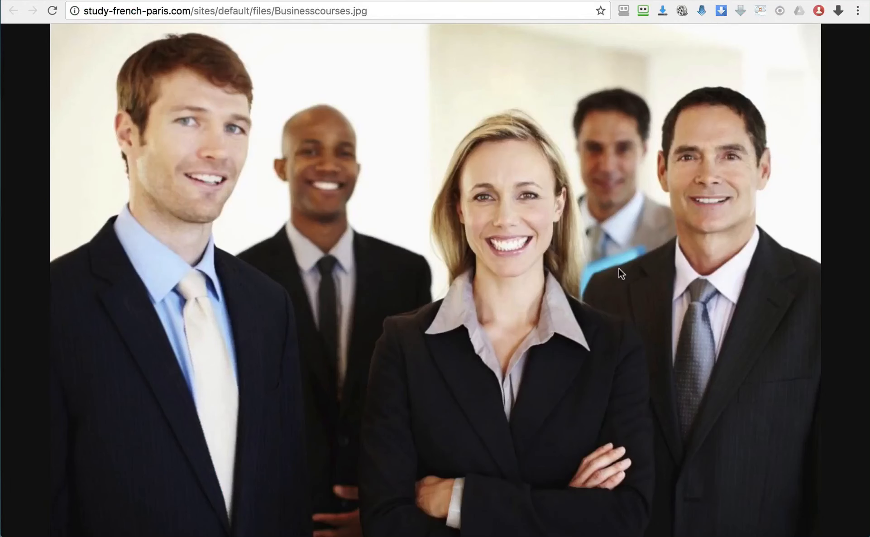
pyautogui.rightClick(550, 201)
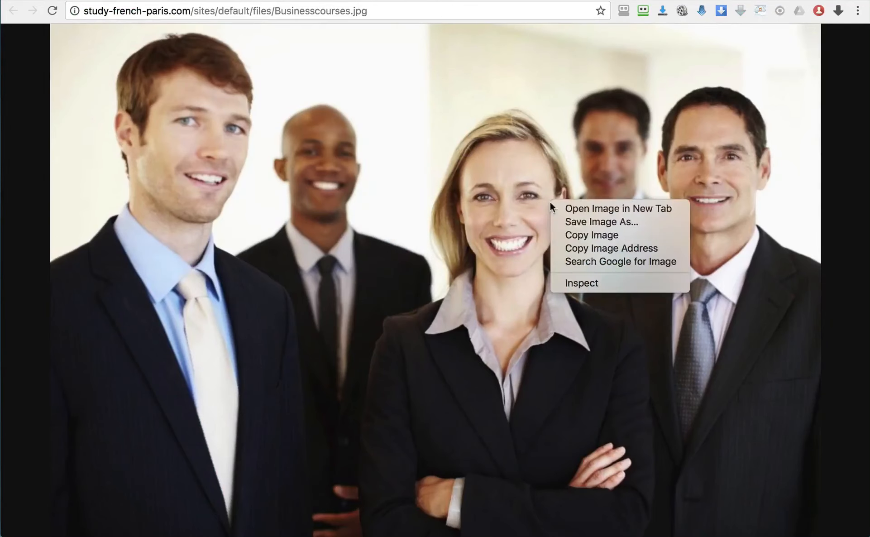
pyautogui.click(568, 222)
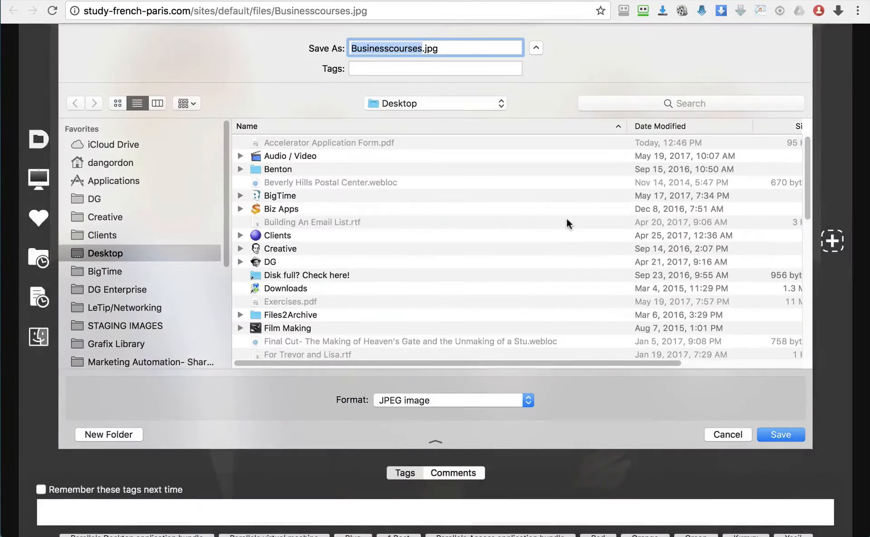
pyautogui.press('Return')
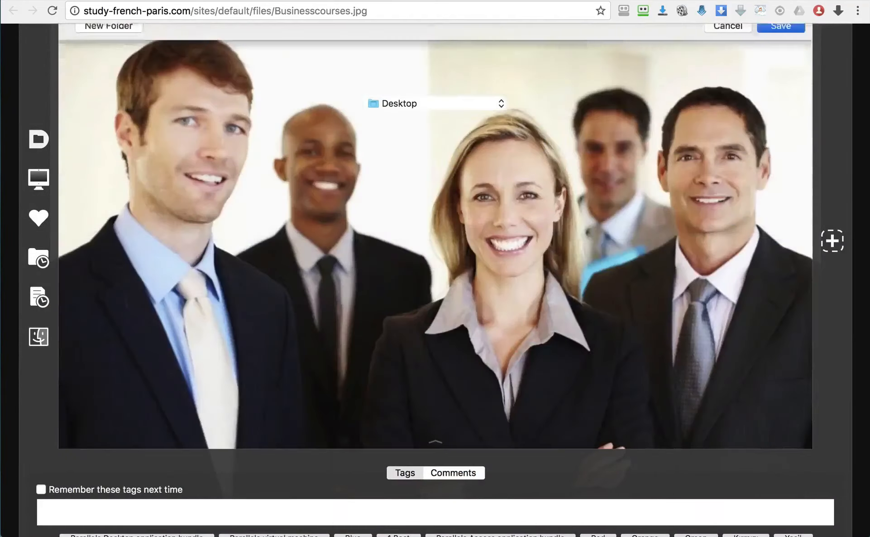